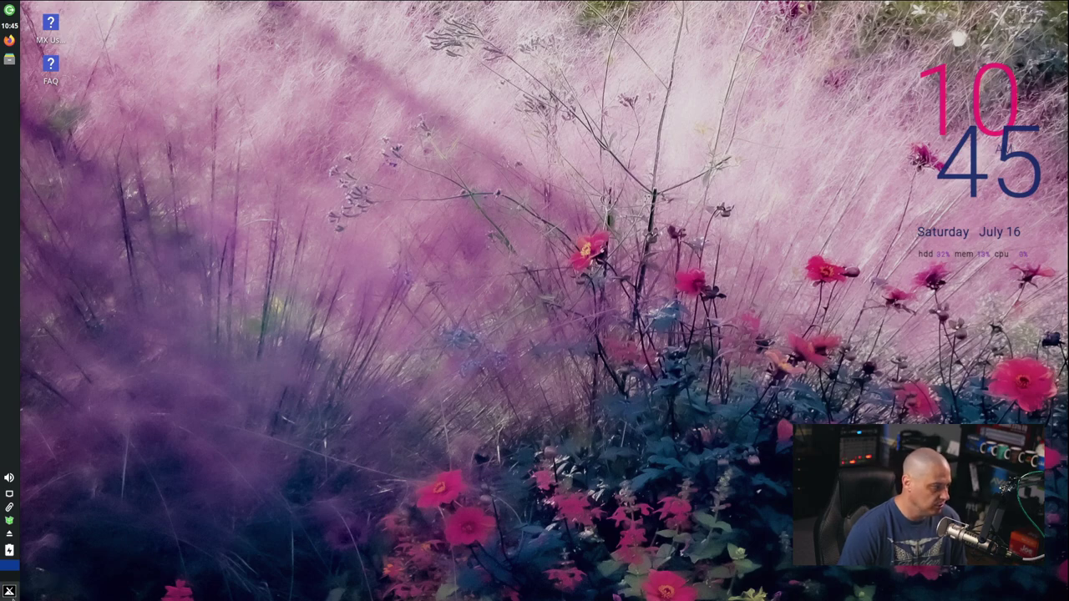
{"action": "left_click", "coordinate": [9, 591]}
{"action": "left_click", "coordinate": [10, 592]}
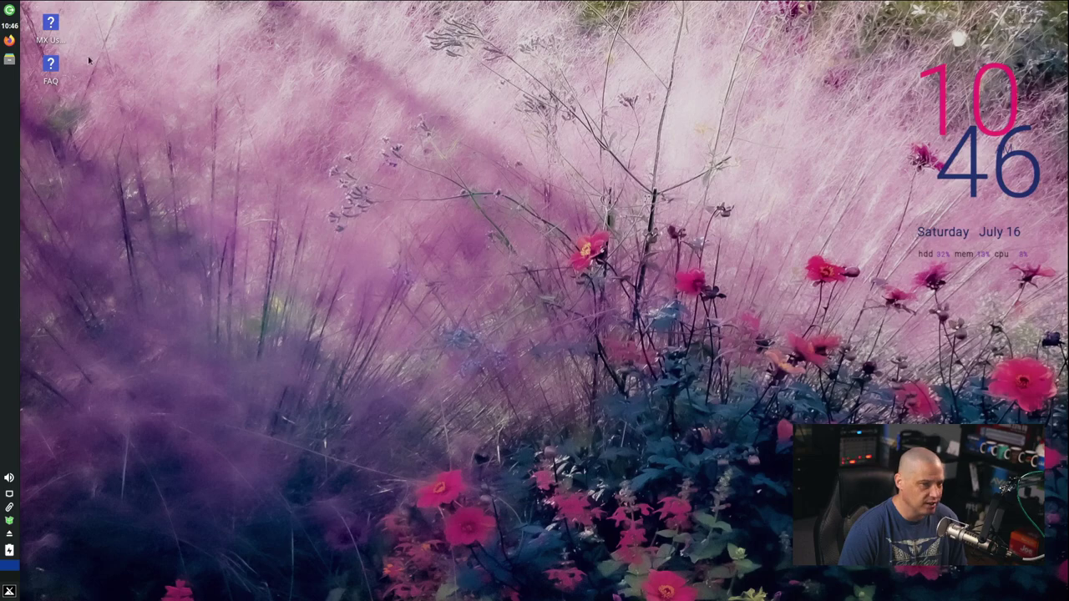
{"action": "left_click", "coordinate": [9, 591]}
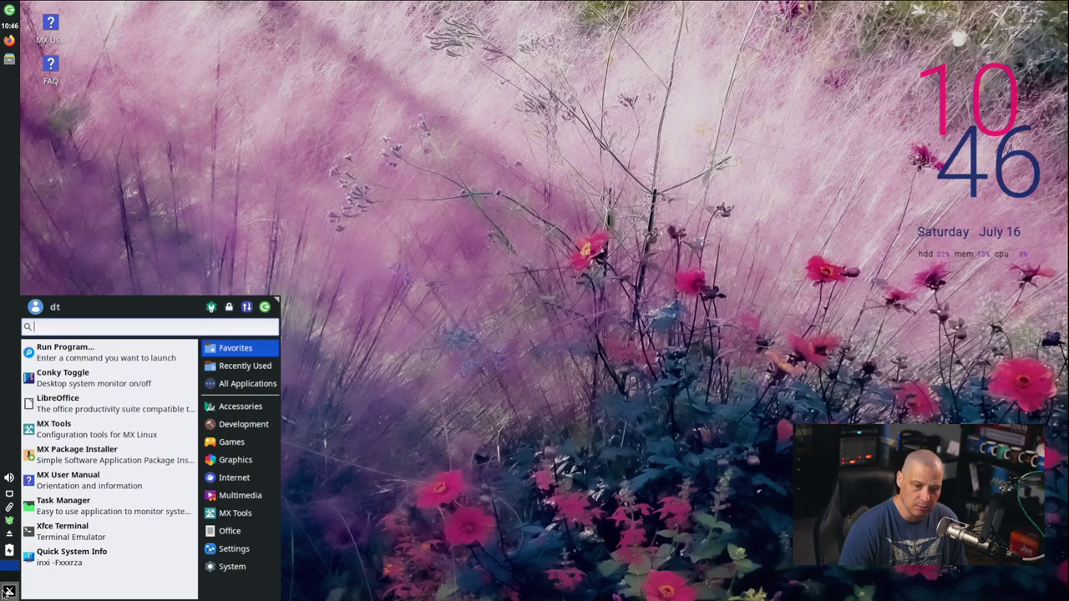
{"action": "left_click", "coordinate": [9, 590]}
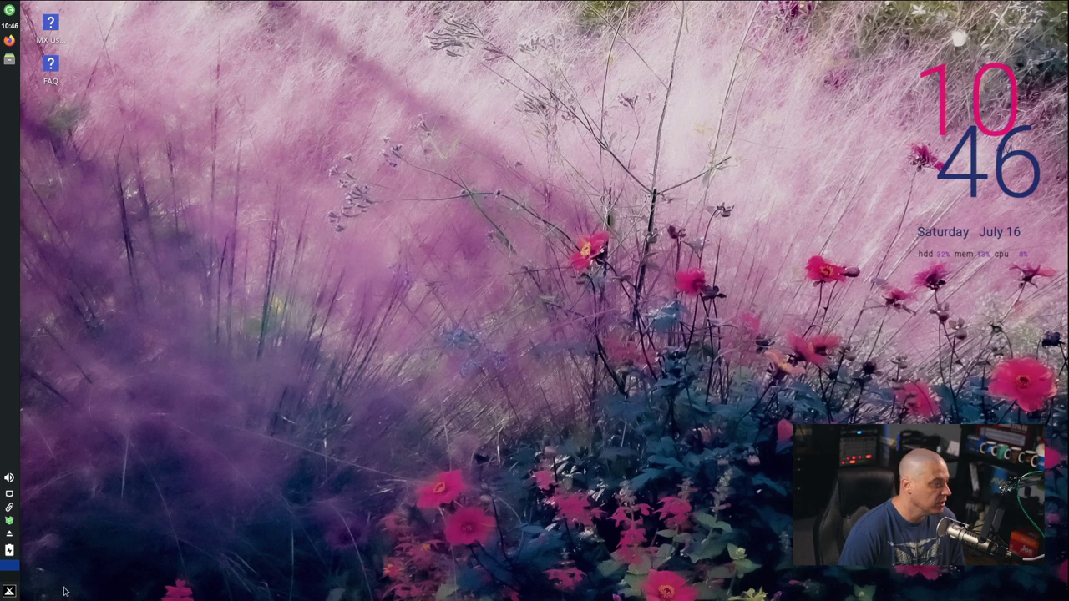
Step: Open the preferences of the desktop panel
{"action": "right_click", "coordinate": [10, 591]}
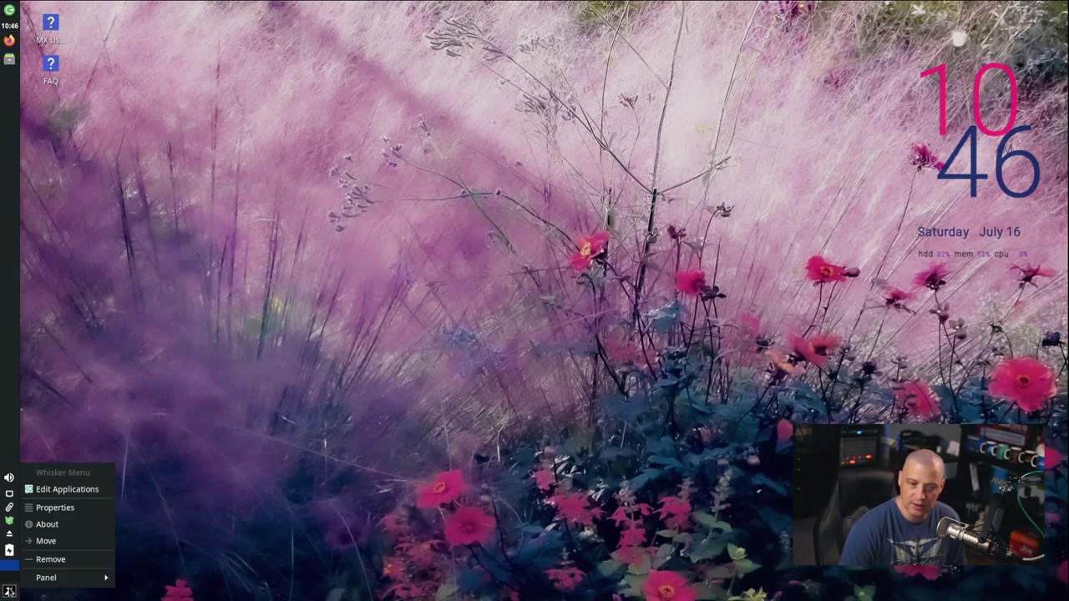
{"action": "mouse_move", "coordinate": [55, 586]}
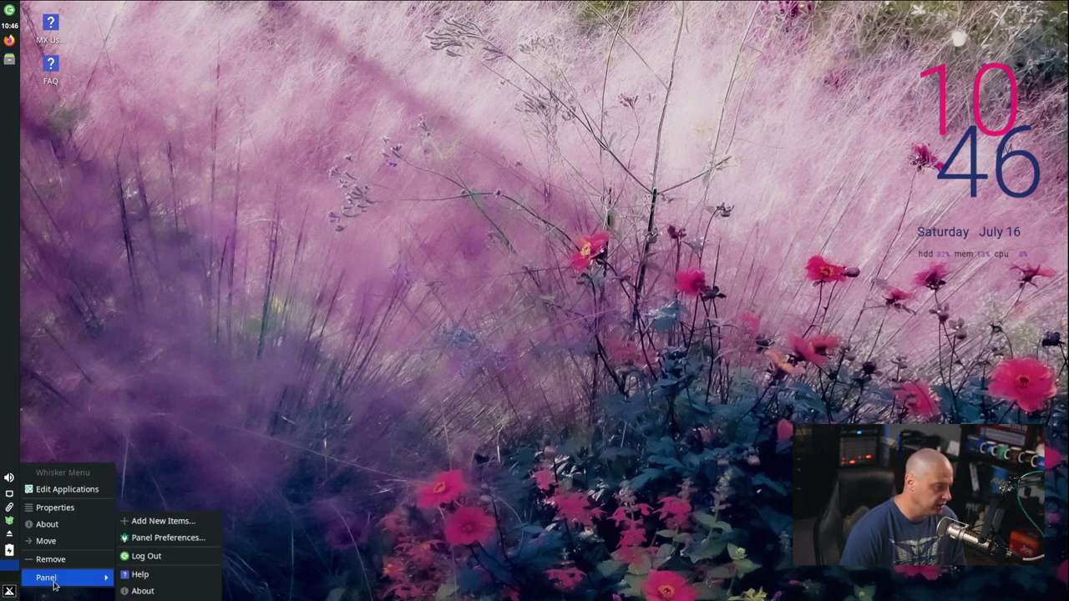
{"action": "left_click", "coordinate": [197, 535]}
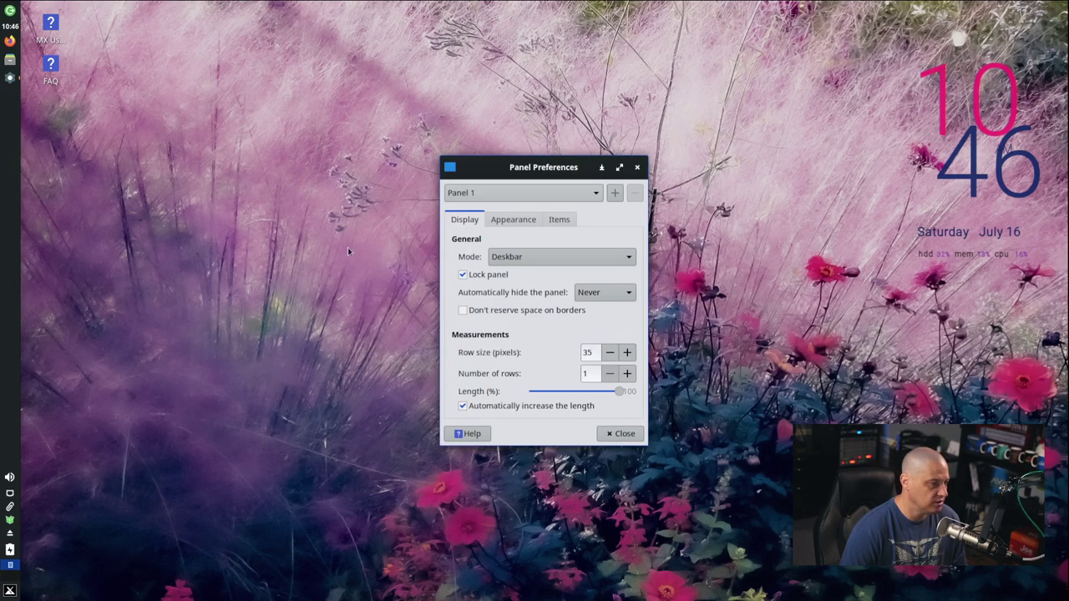
Step: Try the Horizontal and Vertical modes for Panel 1, and set its mode back to Deskbar
{"action": "left_click", "coordinate": [511, 258]}
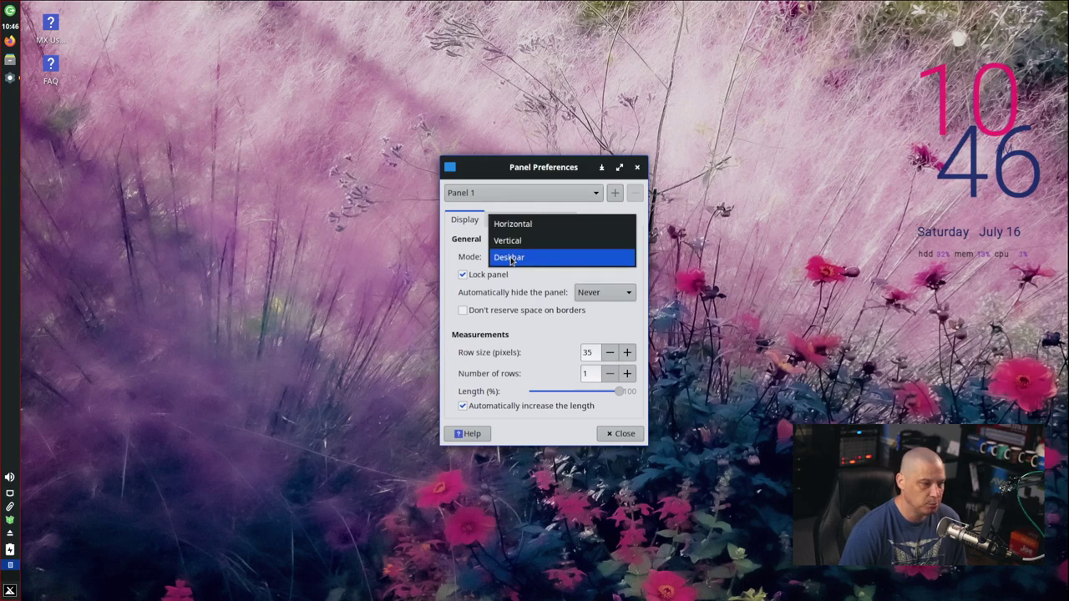
{"action": "left_click", "coordinate": [513, 227]}
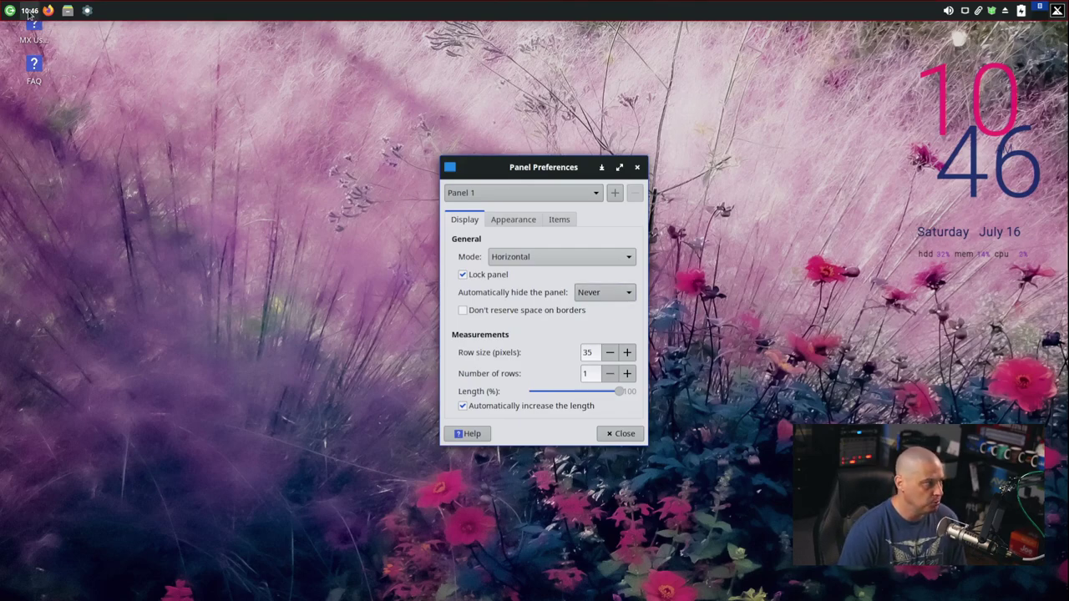
{"action": "mouse_move", "coordinate": [29, 12]}
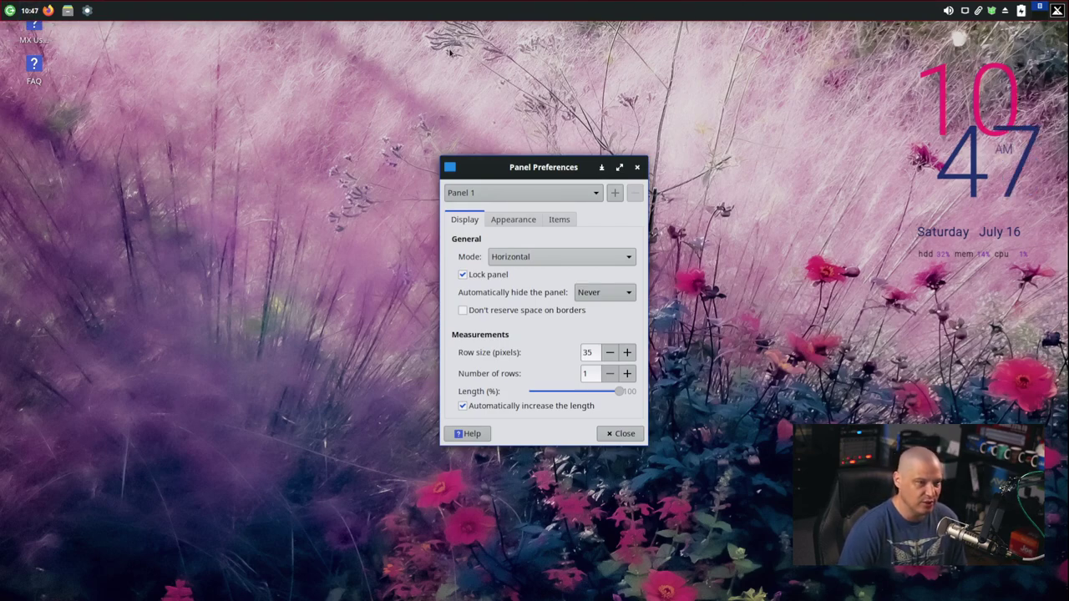
{"action": "left_click", "coordinate": [533, 257]}
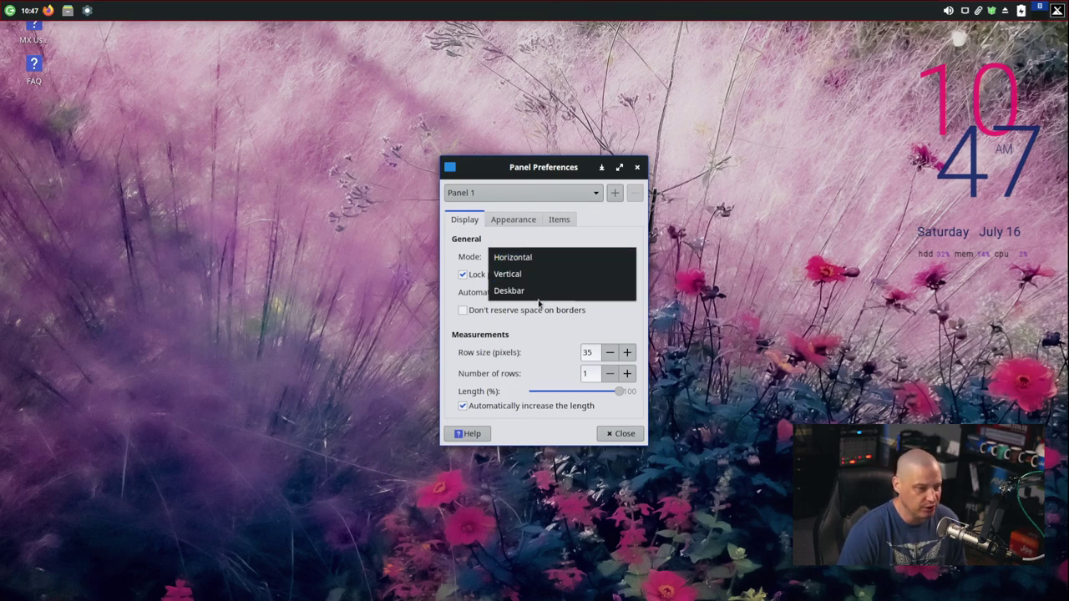
{"action": "left_click", "coordinate": [541, 277]}
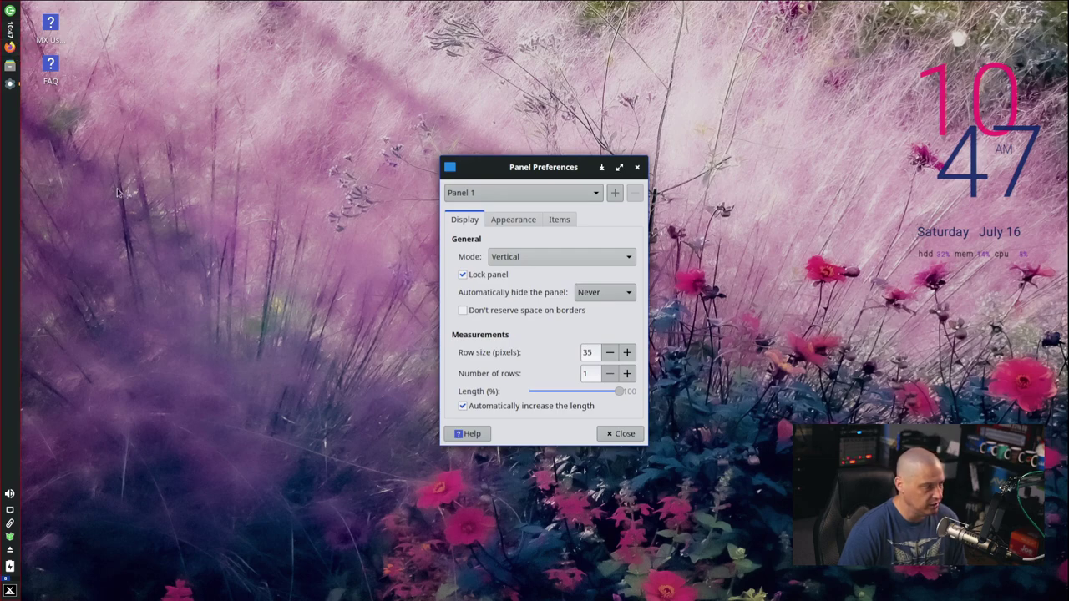
{"action": "left_click", "coordinate": [544, 257]}
{"action": "left_click", "coordinate": [530, 275]}
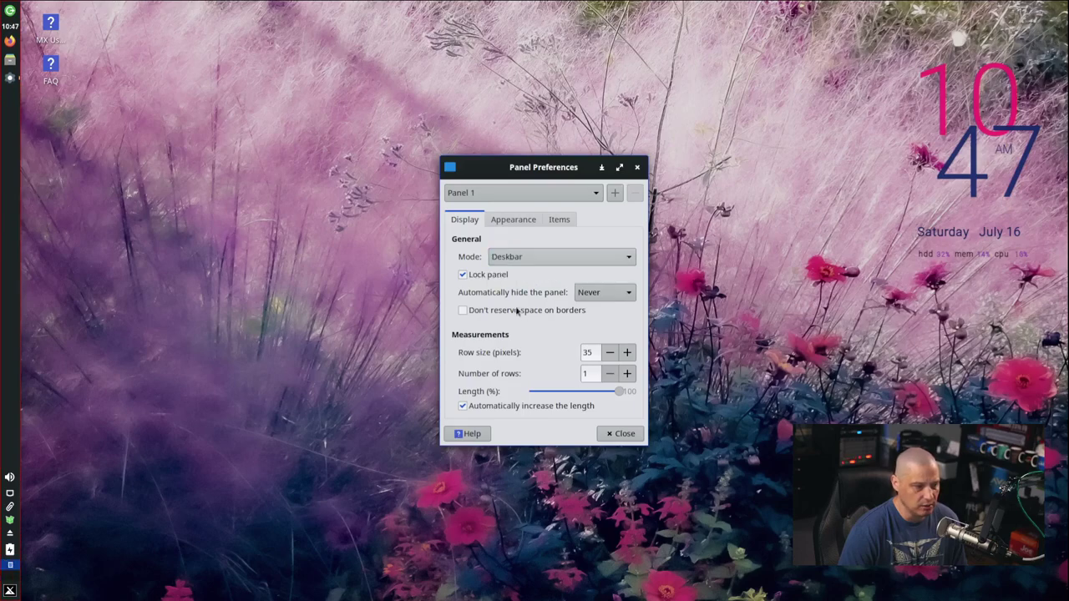
Step: Unlock Panel 1 and move the Whisker Menu item to the top end of the panel
{"action": "left_click", "coordinate": [463, 276]}
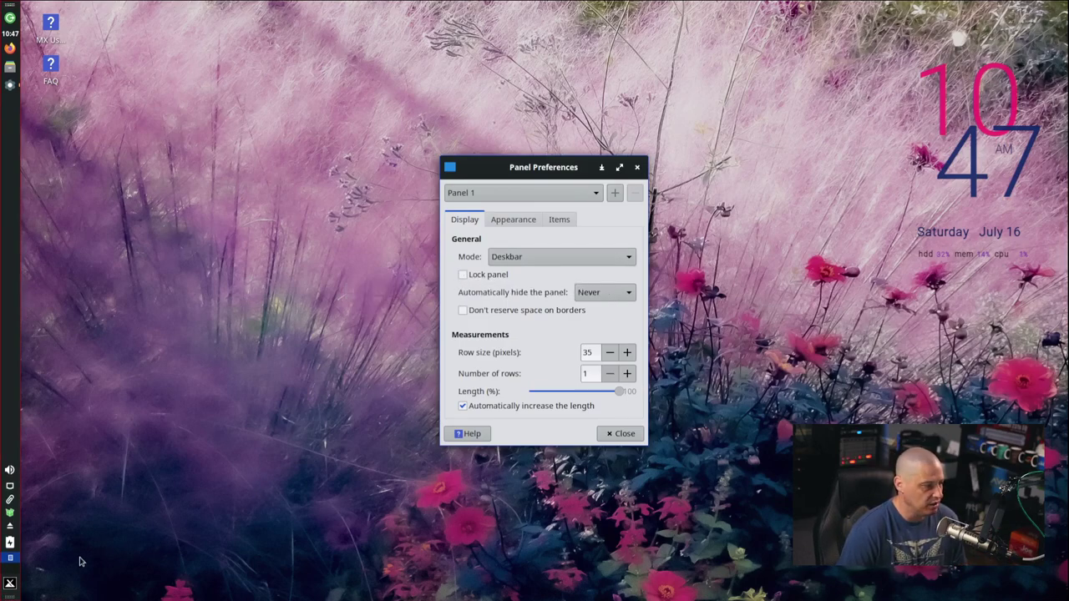
{"action": "right_click", "coordinate": [10, 583]}
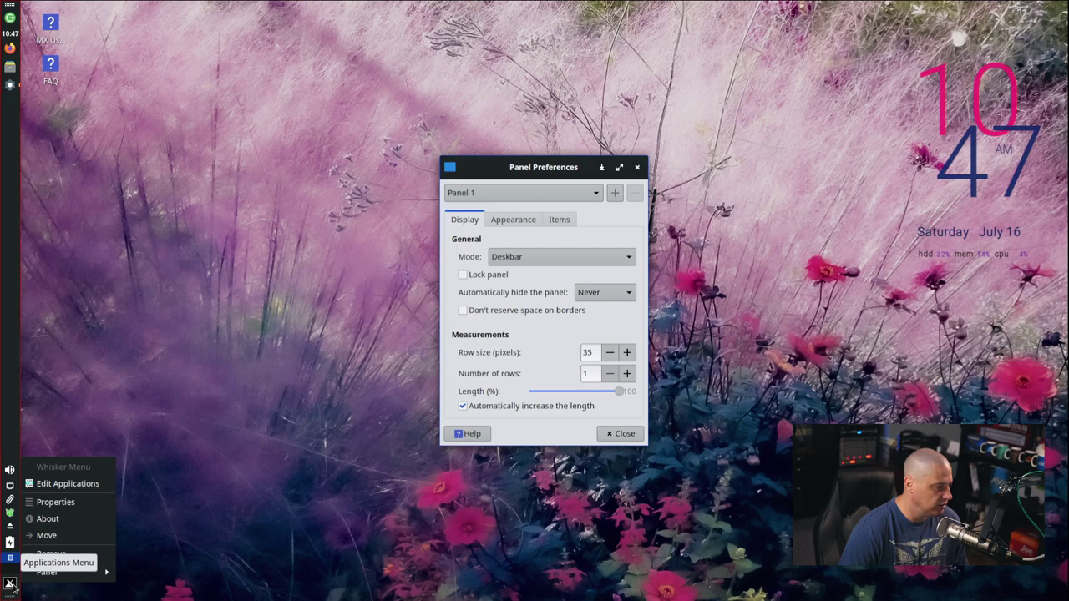
{"action": "left_click", "coordinate": [58, 535]}
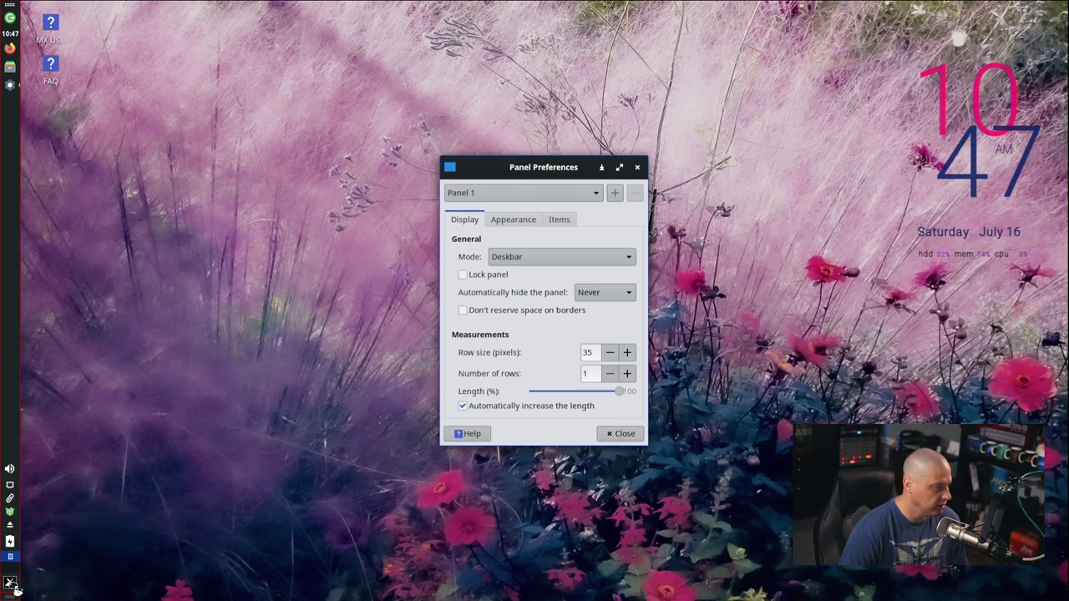
{"action": "left_click", "coordinate": [11, 17]}
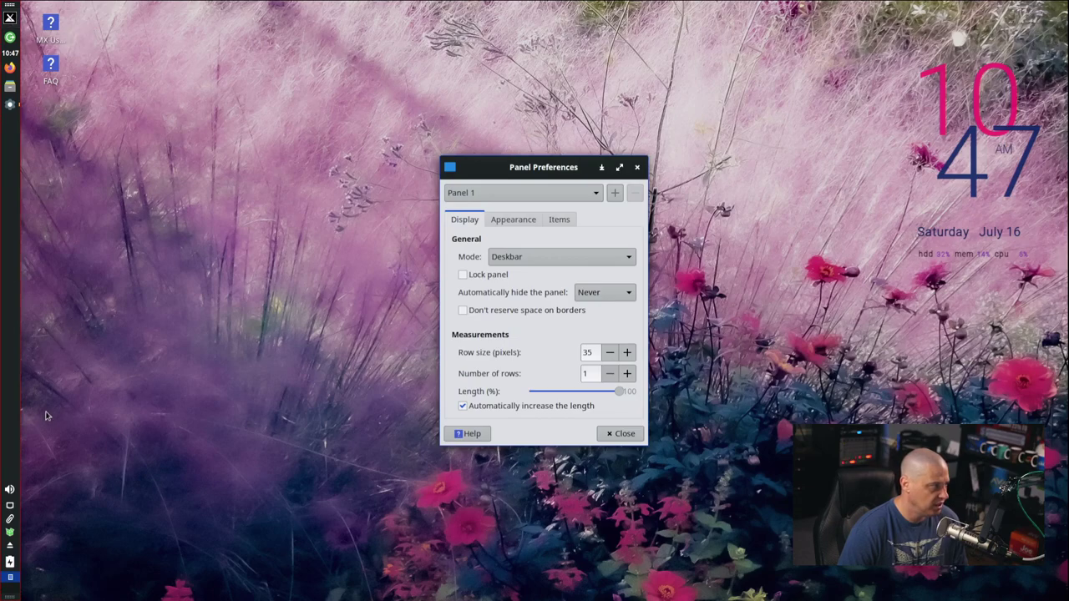
Step: Try to move the Action Buttons item to the far end of the panel, below the workspace switcher
{"action": "right_click", "coordinate": [10, 38]}
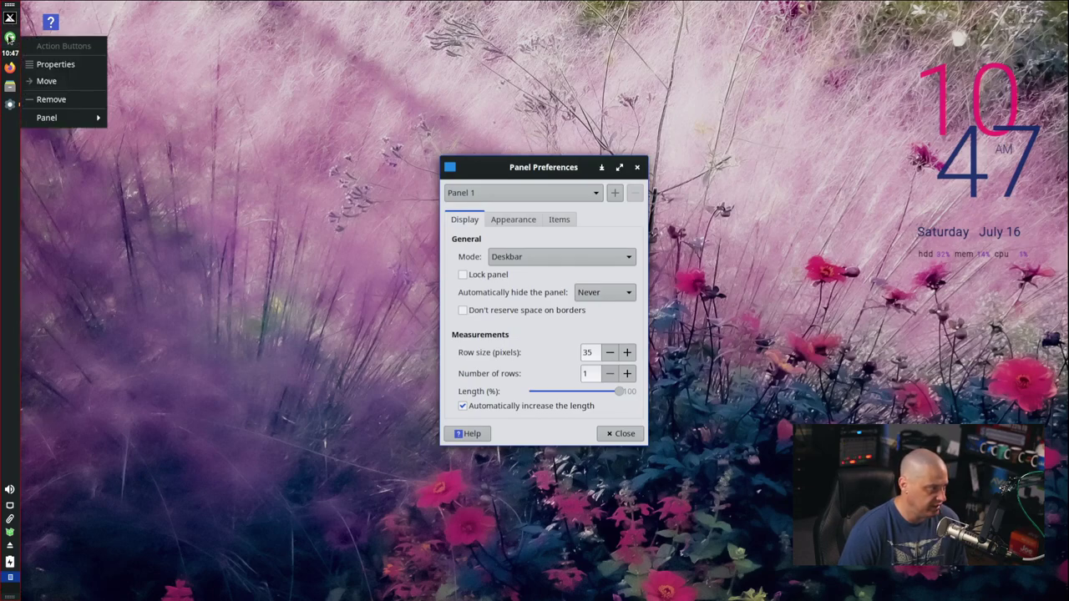
{"action": "left_click", "coordinate": [56, 84]}
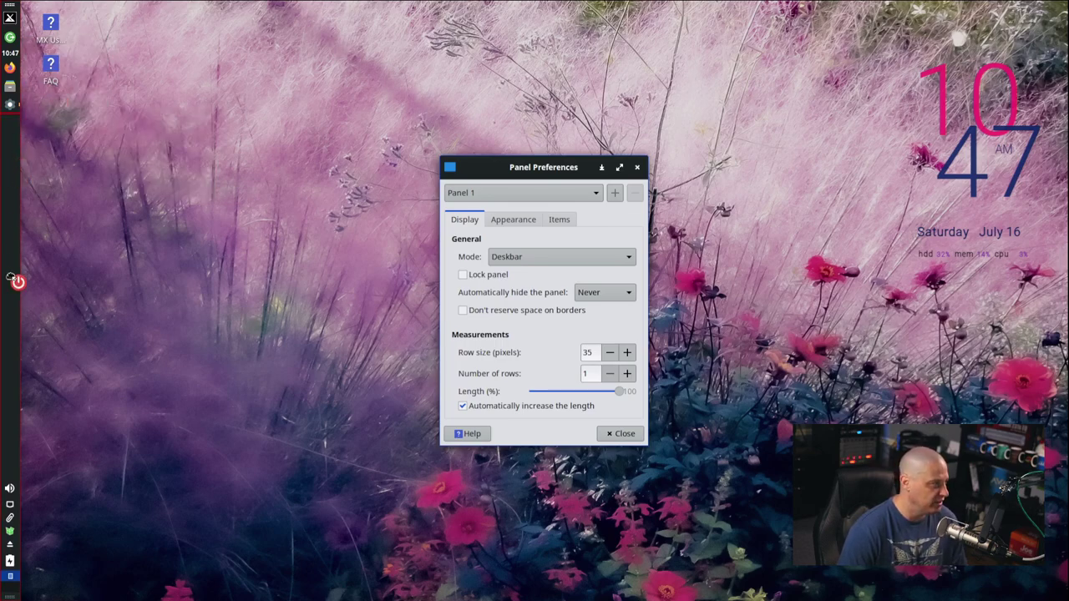
{"action": "left_click", "coordinate": [12, 590]}
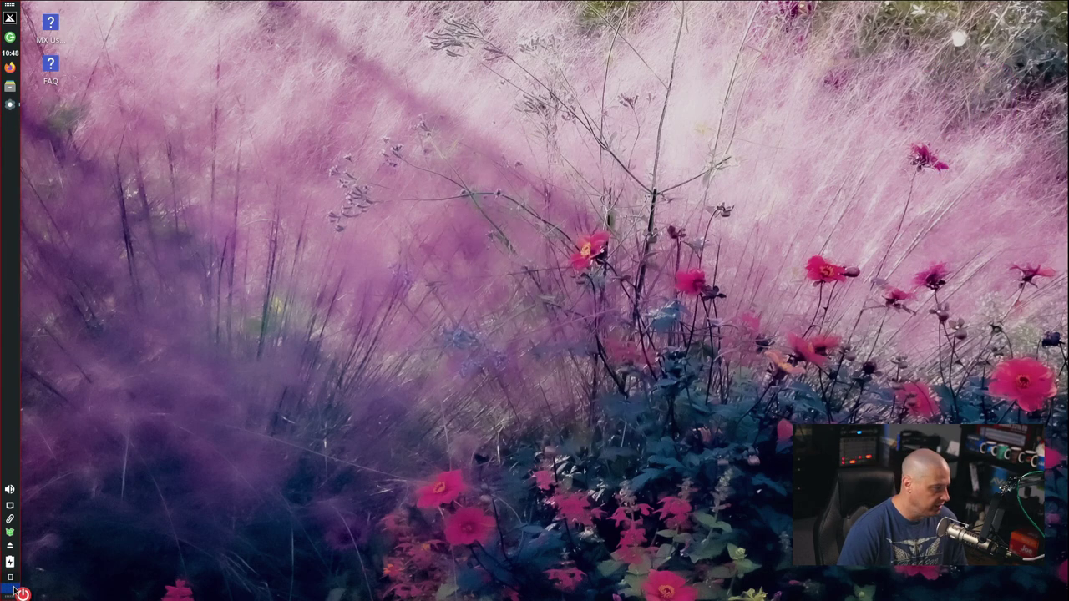
{"action": "right_click", "coordinate": [12, 38]}
{"action": "left_click", "coordinate": [151, 133]}
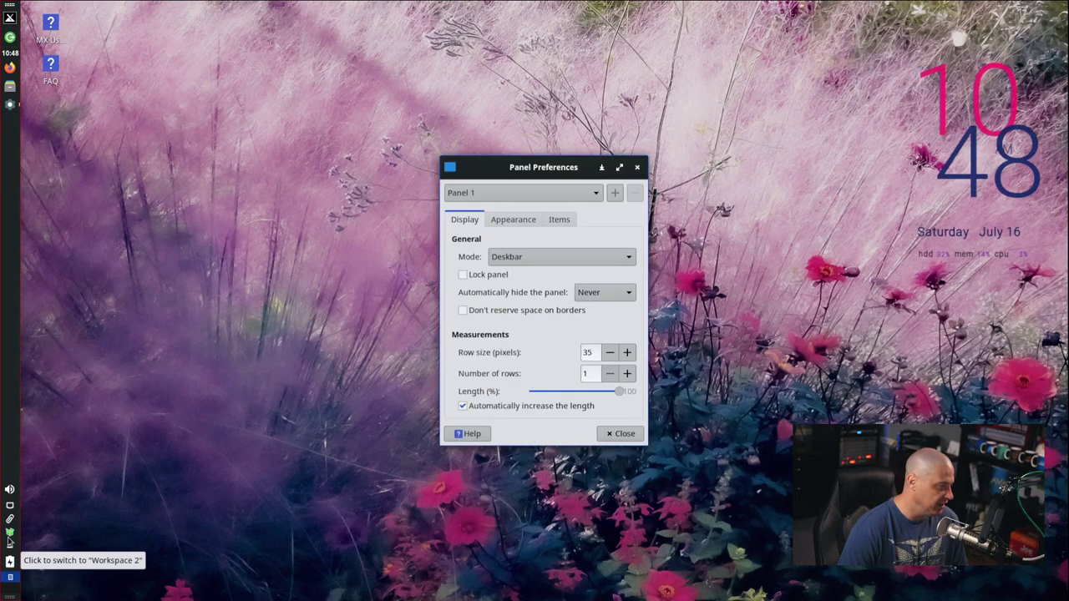
Step: Move the Action Buttons item to the lower end of the panel
{"action": "right_click", "coordinate": [11, 37]}
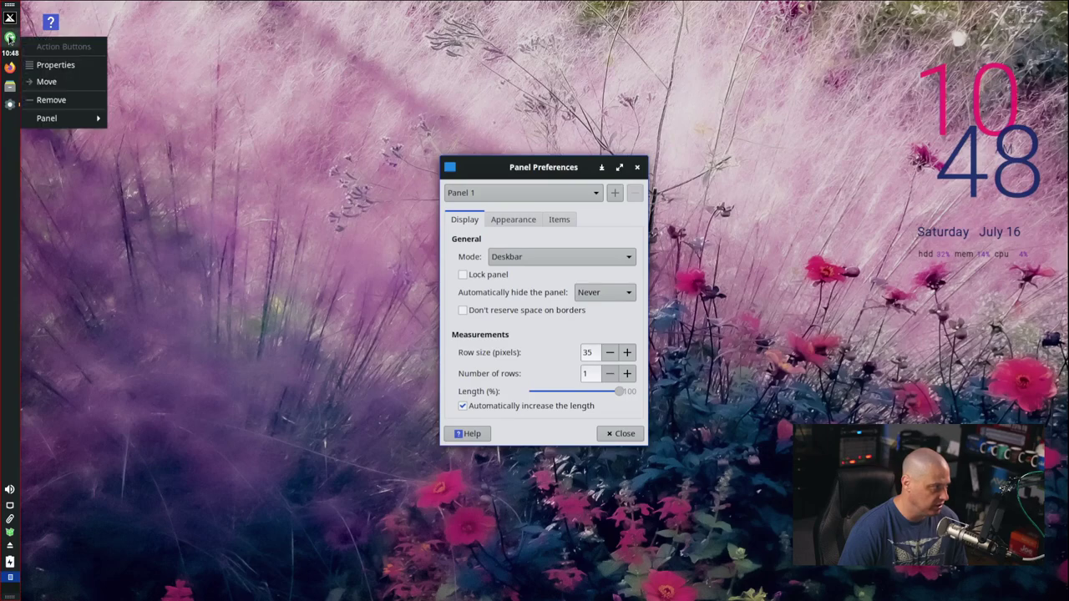
{"action": "left_click", "coordinate": [42, 81]}
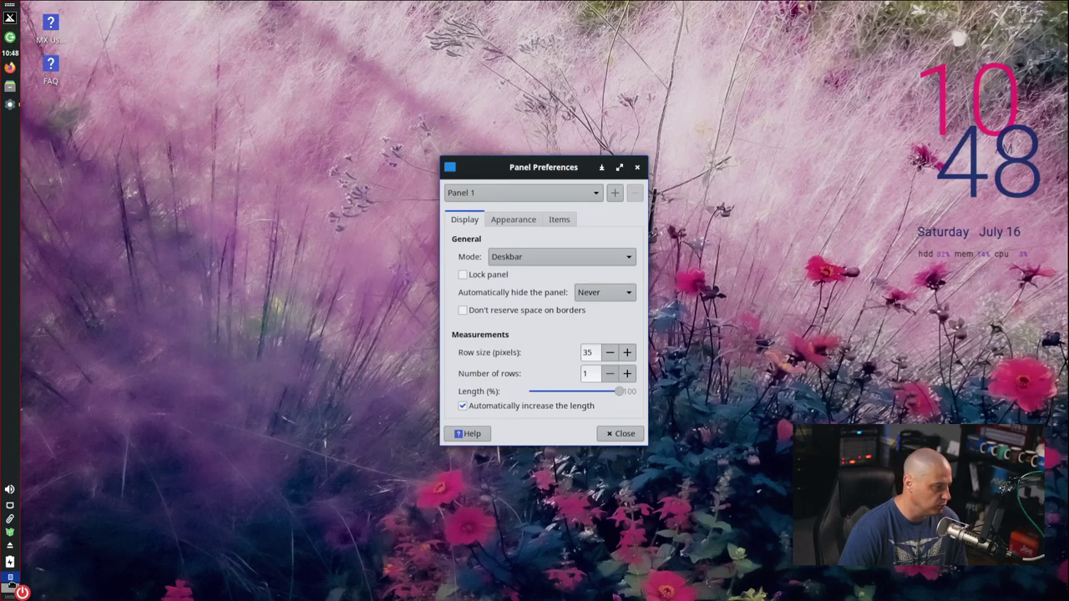
{"action": "left_click", "coordinate": [22, 592]}
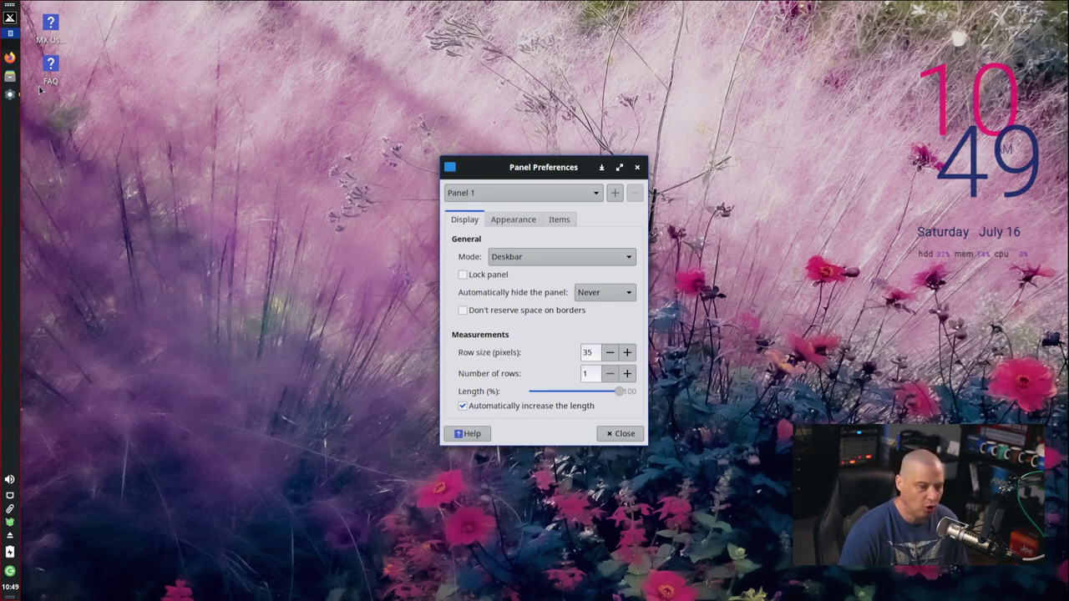
{"action": "left_click", "coordinate": [12, 35]}
{"action": "left_click", "coordinate": [12, 36]}
{"action": "mouse_move", "coordinate": [18, 92]}
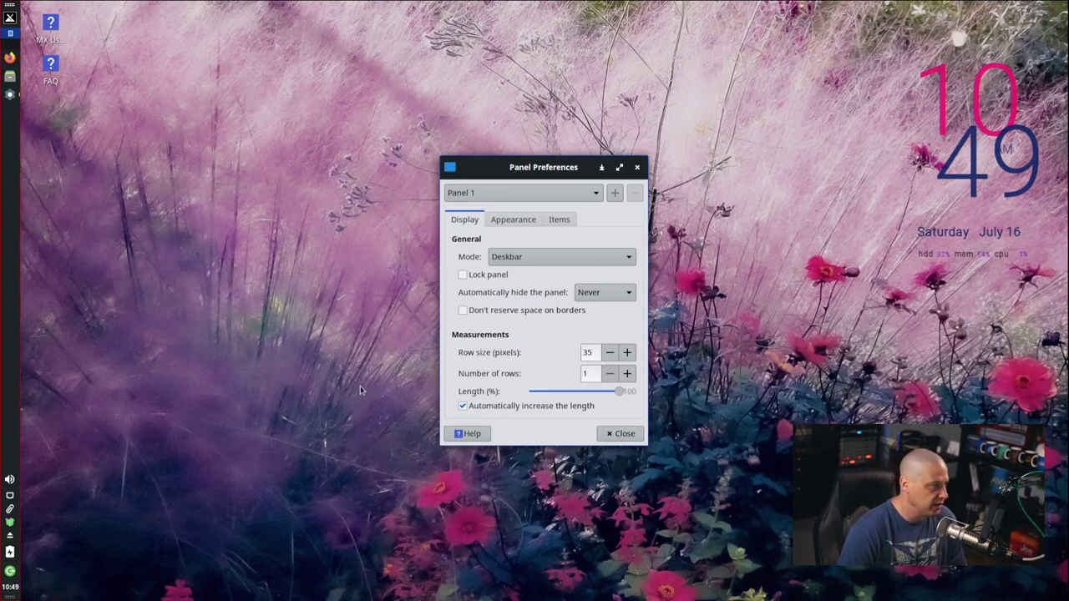
Step: Lock Panel 1 again and close its preferences
{"action": "left_click", "coordinate": [462, 275]}
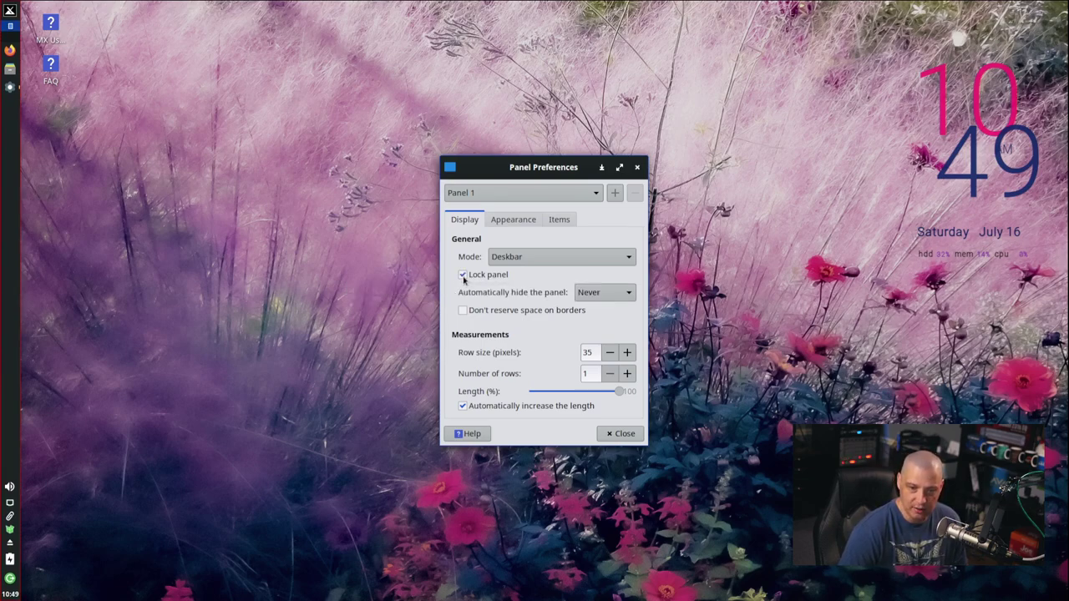
{"action": "left_click", "coordinate": [617, 433]}
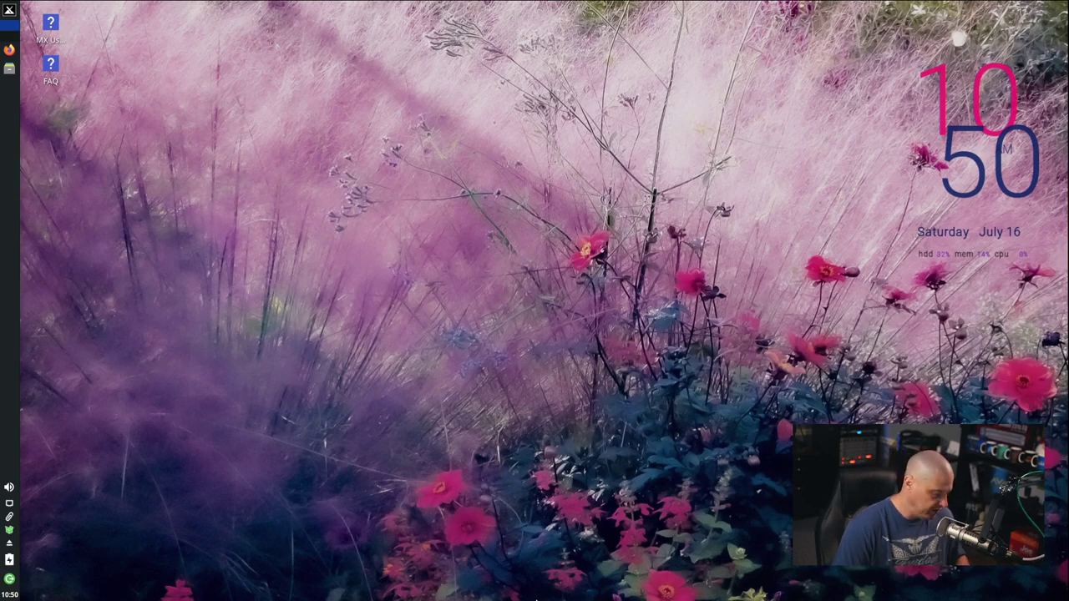
Step: Launch the file manager by searching the applications menu for "thunar", and close its window
{"action": "key", "text": "super"}
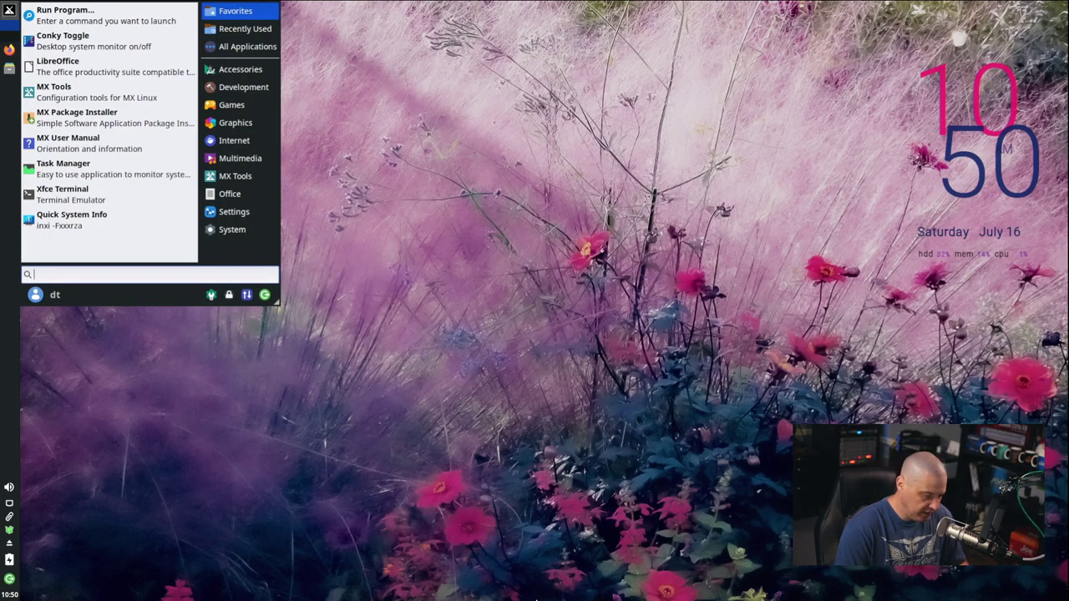
{"action": "type", "text": "thunar"}
{"action": "key", "text": "Return"}
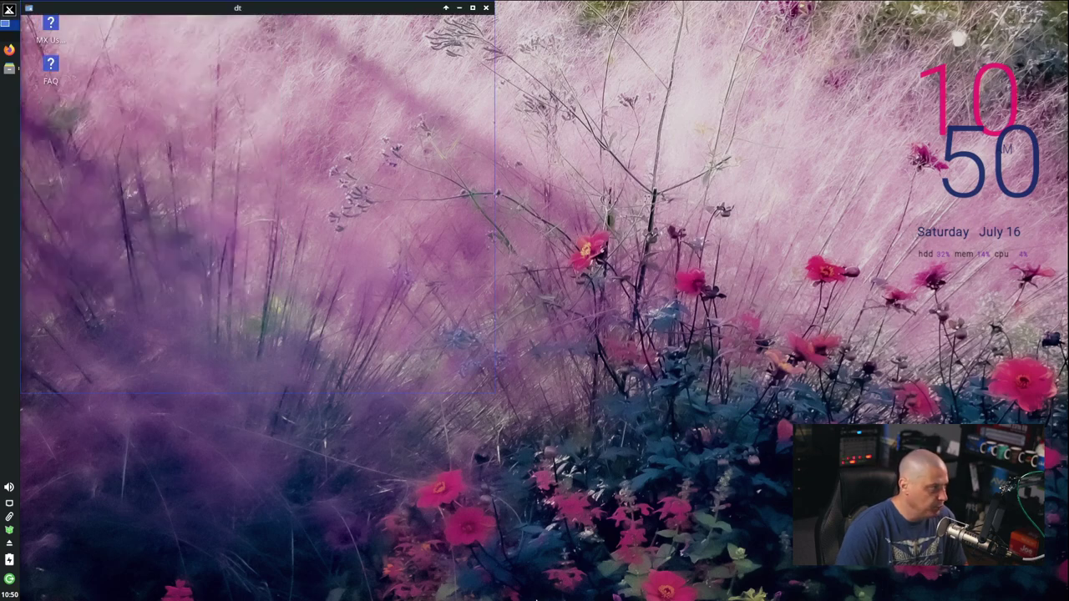
{"action": "left_click", "coordinate": [488, 9]}
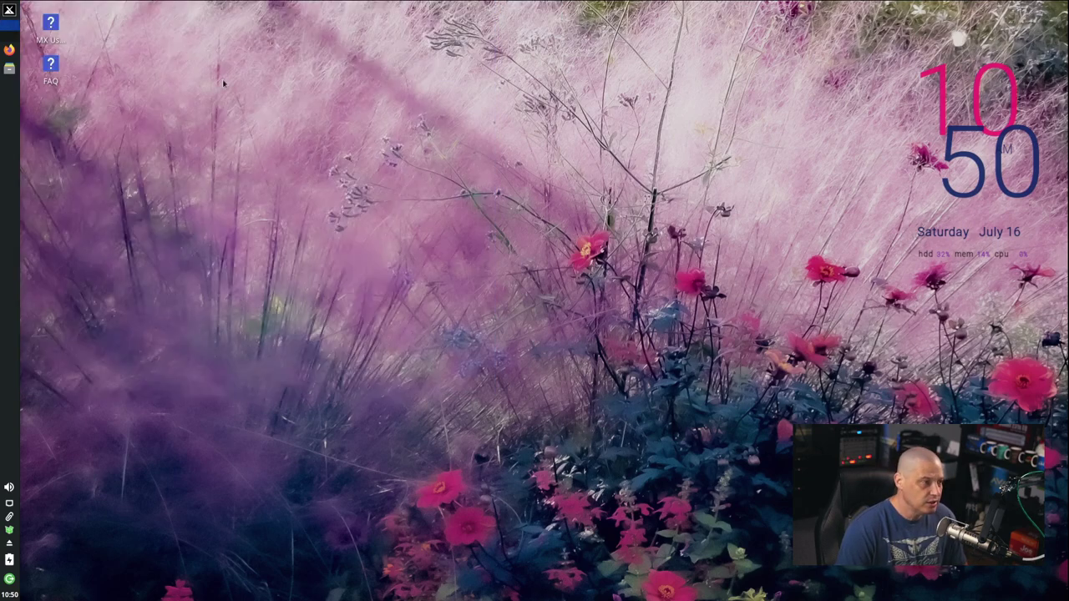
{"action": "left_click", "coordinate": [8, 15]}
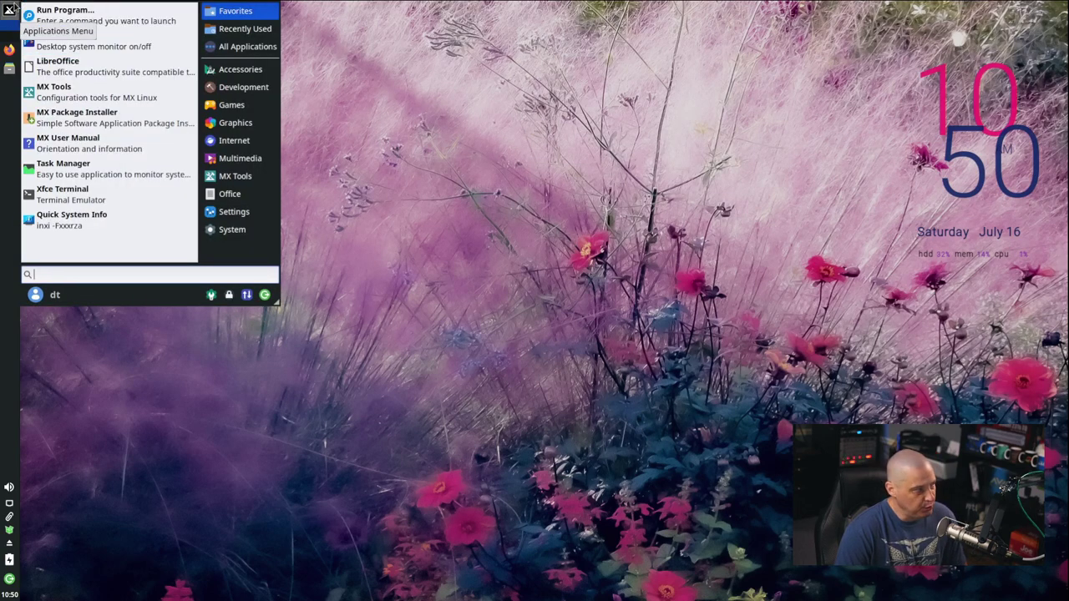
{"action": "left_click", "coordinate": [247, 142]}
{"action": "left_click", "coordinate": [541, 409]}
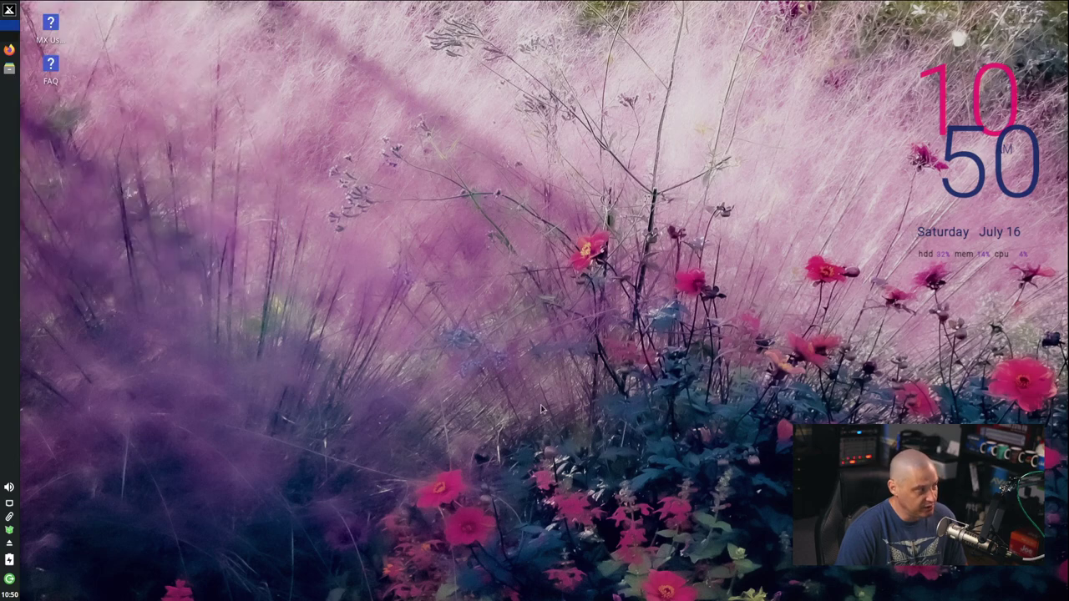
Step: Launch the terminal by searching the applications menu for "term", and close its window
{"action": "key", "text": "super"}
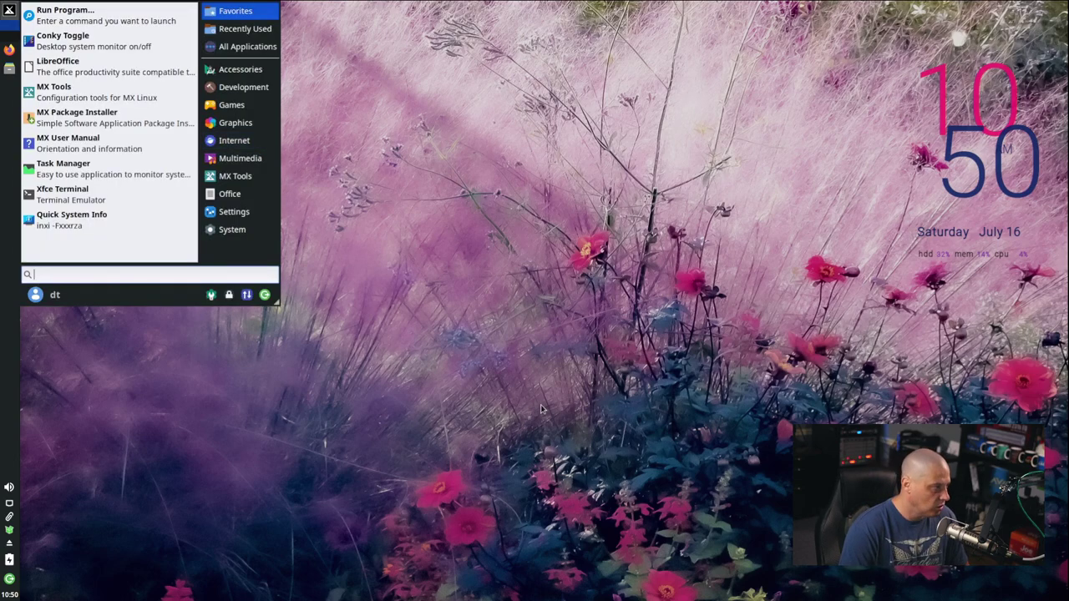
{"action": "type", "text": "term"}
{"action": "key", "text": "Return"}
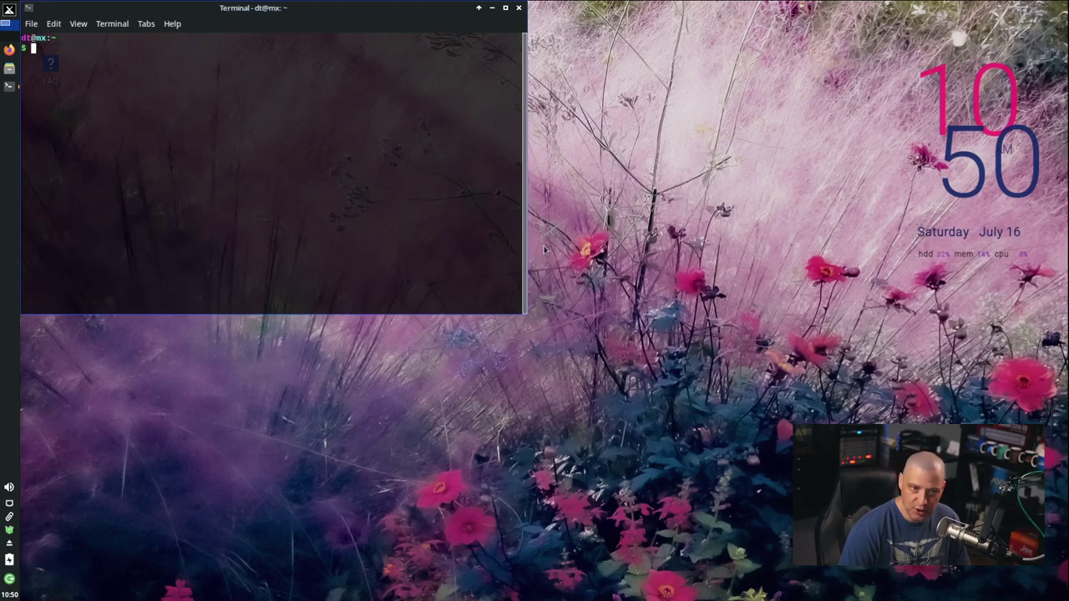
{"action": "left_click", "coordinate": [504, 8]}
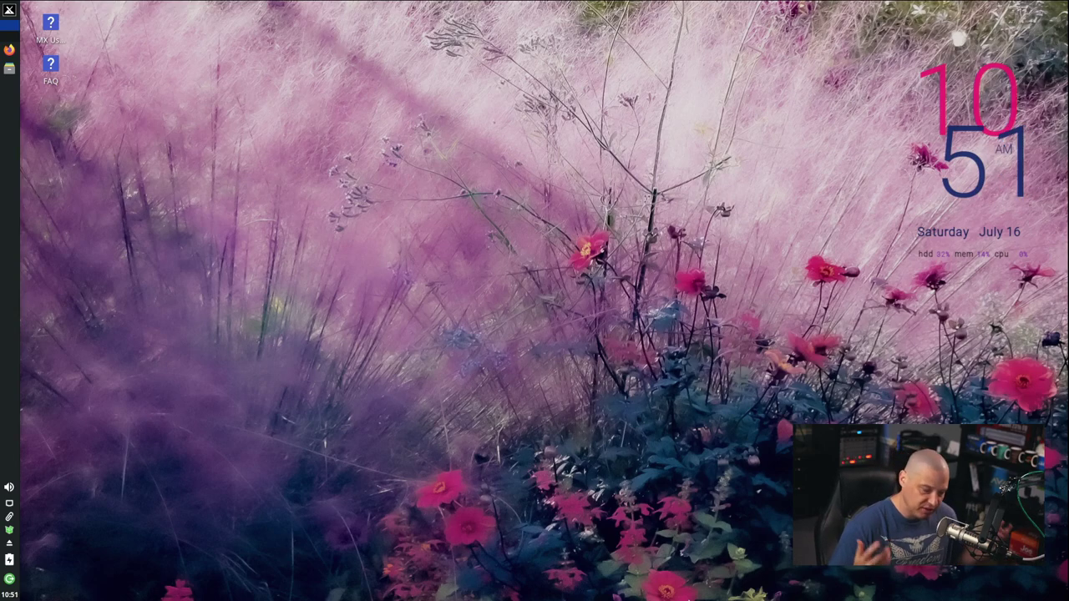
Step: Open a new terminal window
{"action": "key", "text": "ctrl+alt+t"}
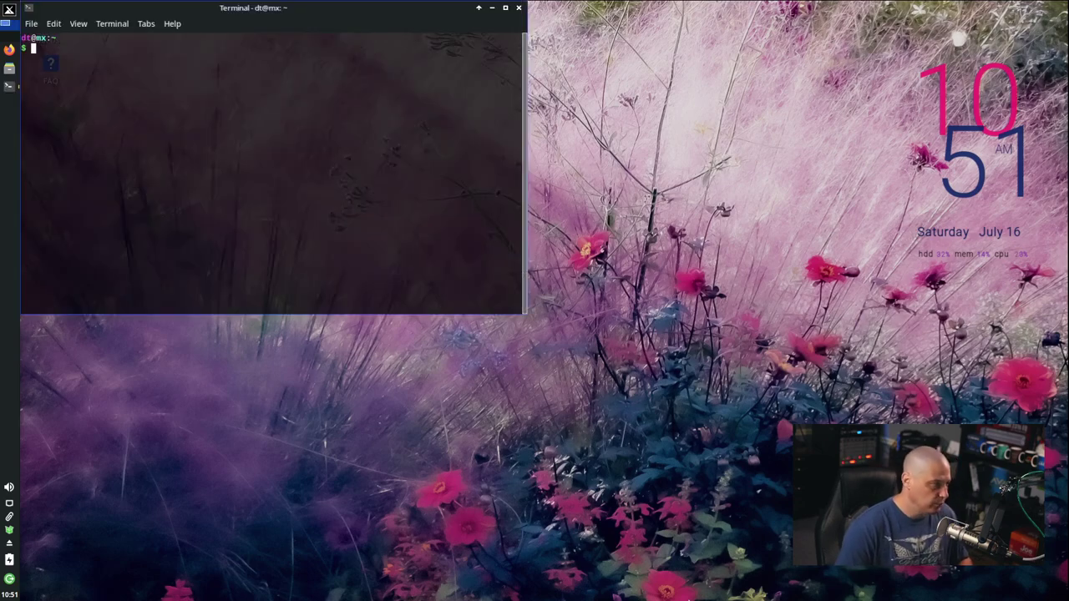
Step: Enlarge the terminal text and install dmenu with sudo apt install, entering the sudo password
{"action": "key", "text": "ctrl+plus"}
{"action": "key", "text": "ctrl+plus"}
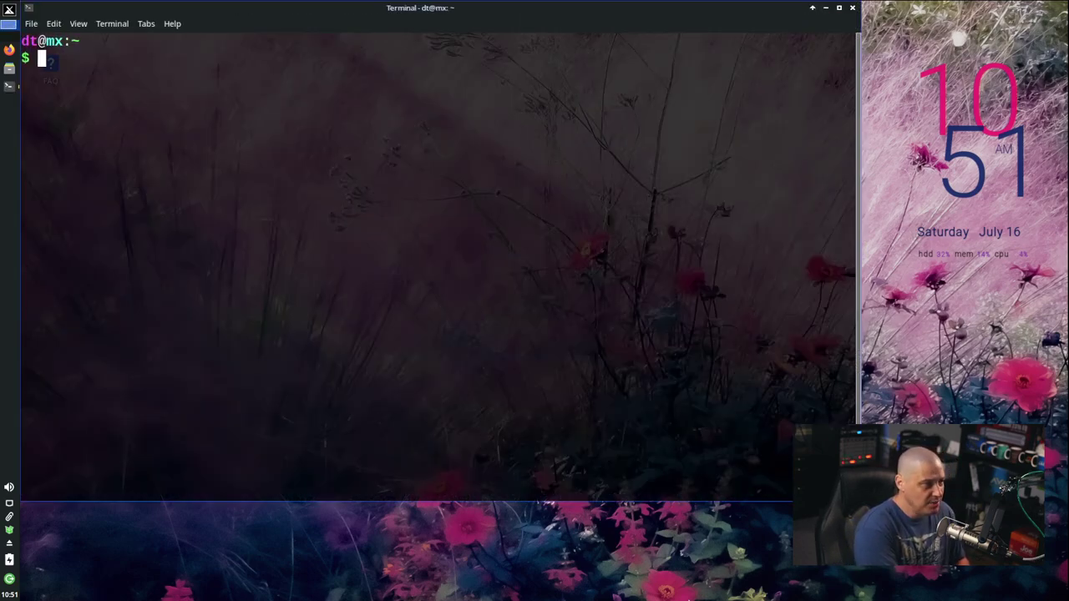
{"action": "type", "text": "sudo ap"}
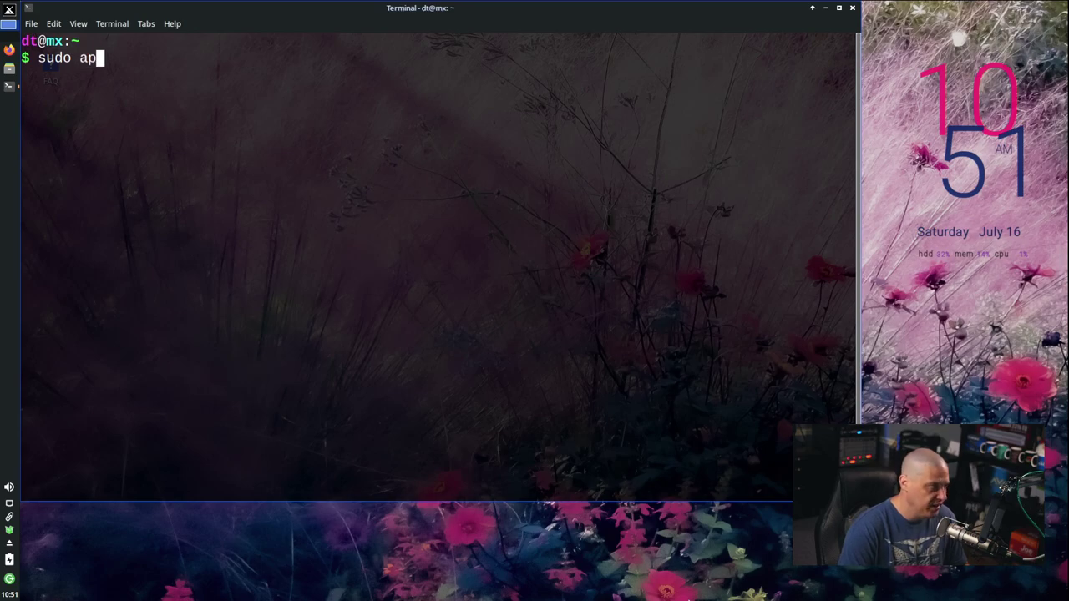
{"action": "type", "text": "t install "}
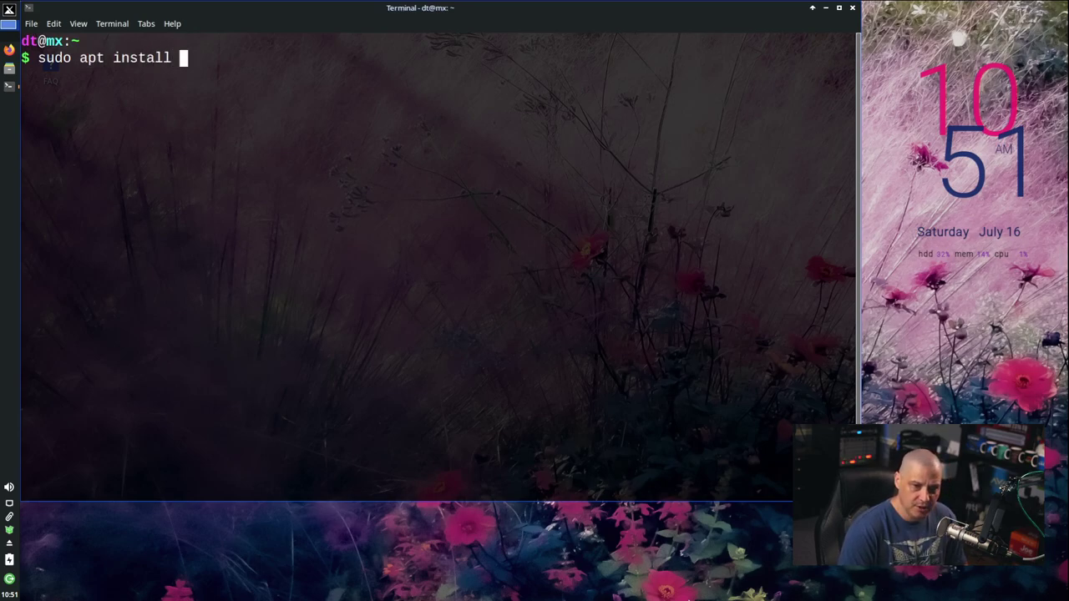
{"action": "type", "text": "dmenu"}
{"action": "key", "text": "Return"}
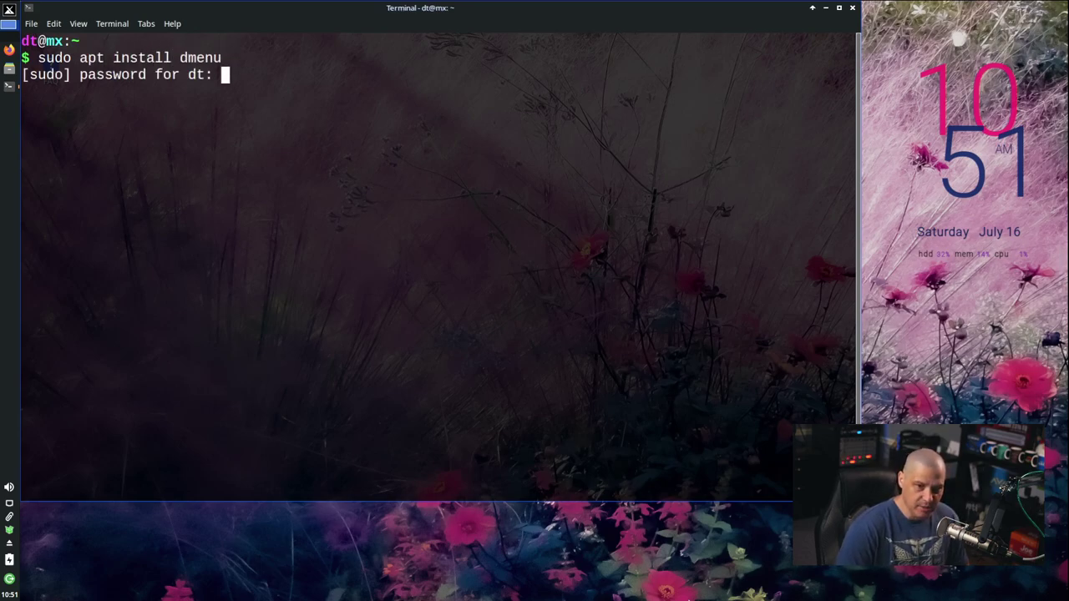
{"action": "key", "text": "Return"}
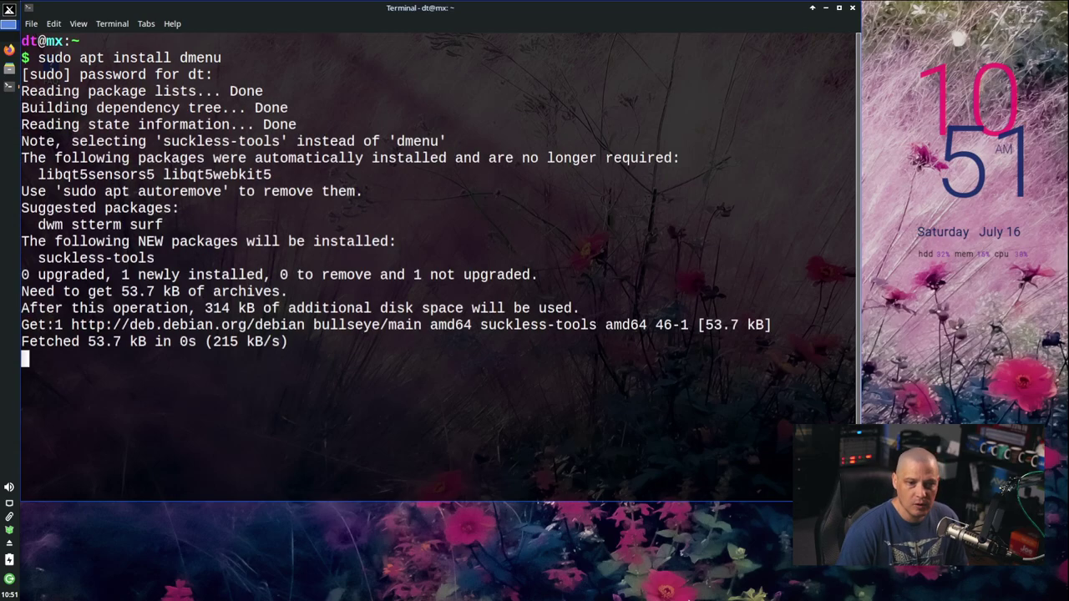
Step: Run dmenu_run from the terminal and dismiss the launcher
{"action": "type", "text": "dmenu_run"}
{"action": "key", "text": "Return"}
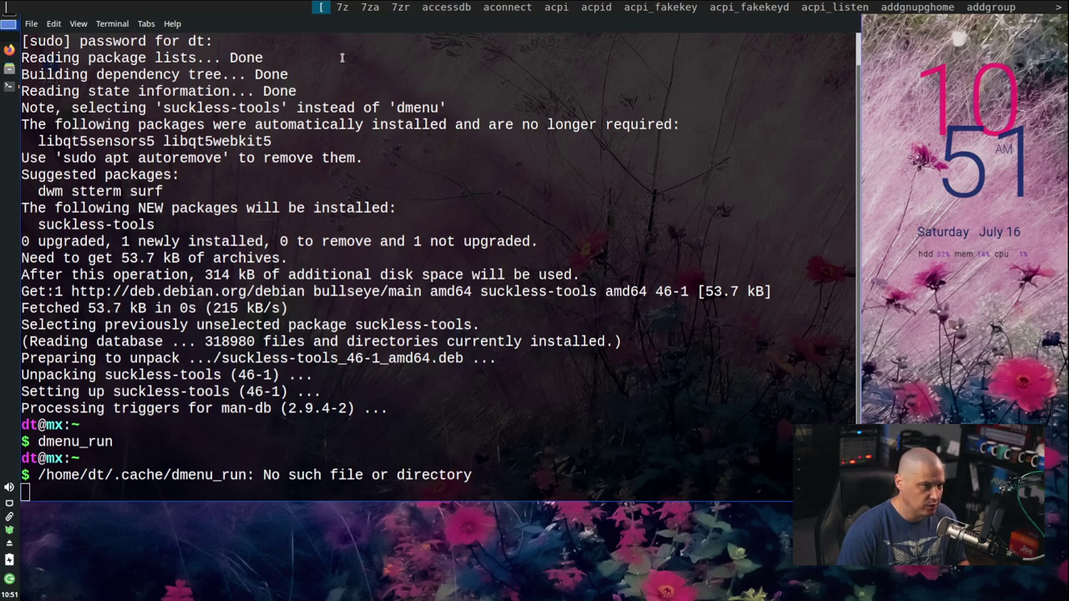
{"action": "key", "text": "Escape"}
Step: Move the terminal window clear of the desktop's upper edge and run dmenu_run again
{"action": "left_click_drag", "start_coordinate": [368, 15], "coordinate": [418, 75]}
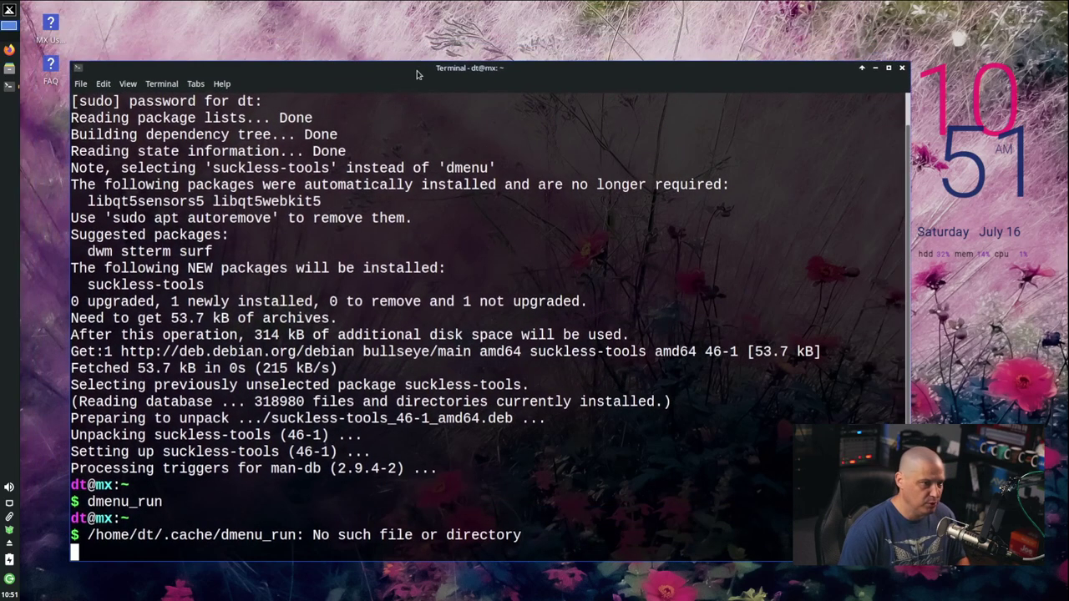
{"action": "key", "text": "Up"}
{"action": "key", "text": "Return"}
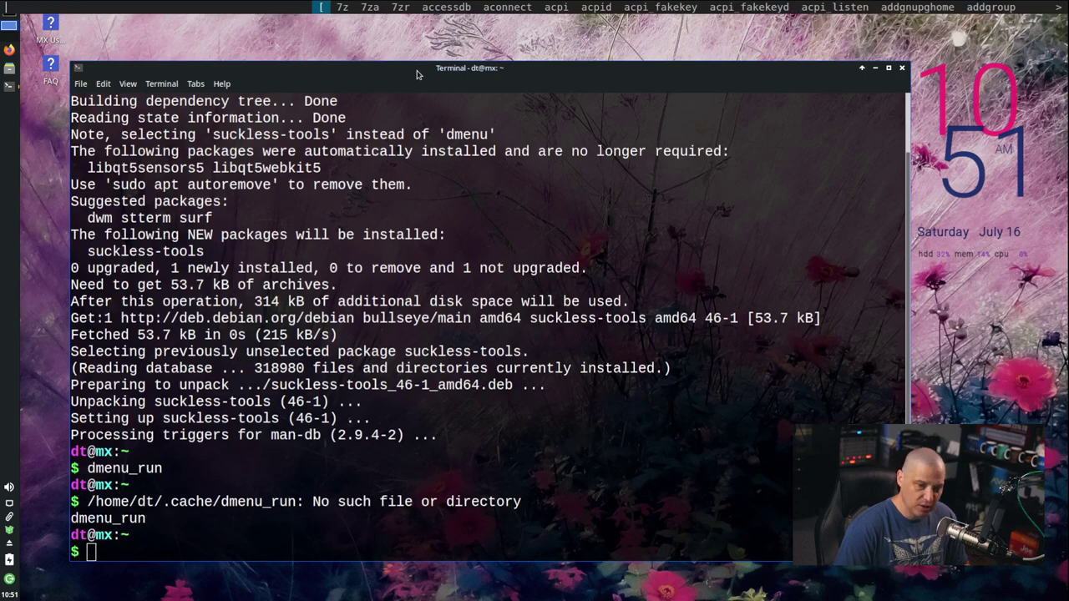
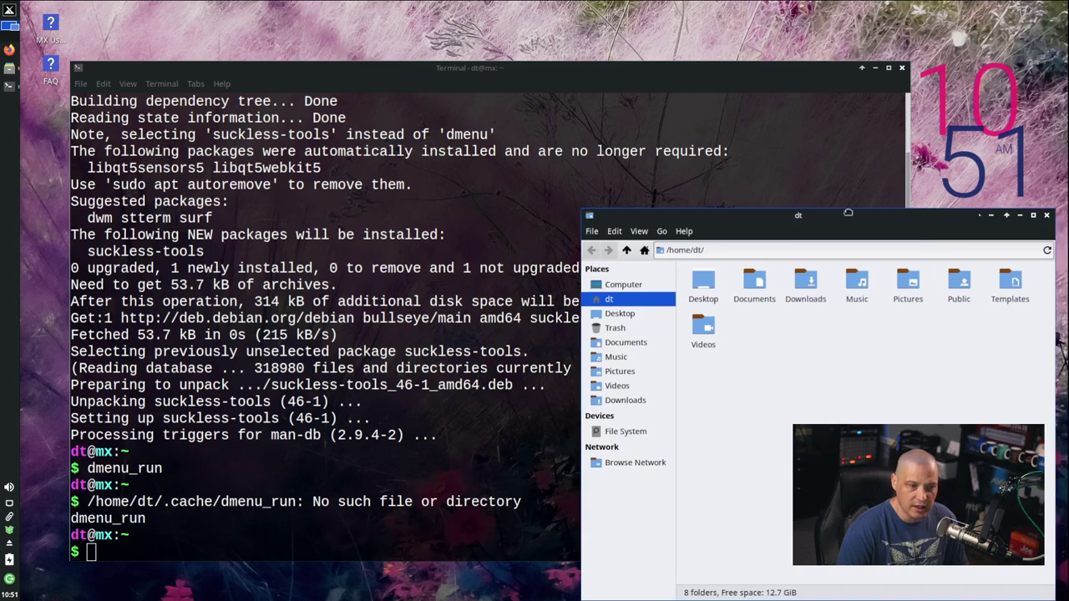
Step: Close the file manager window and the terminal window
{"action": "left_click", "coordinate": [908, 173]}
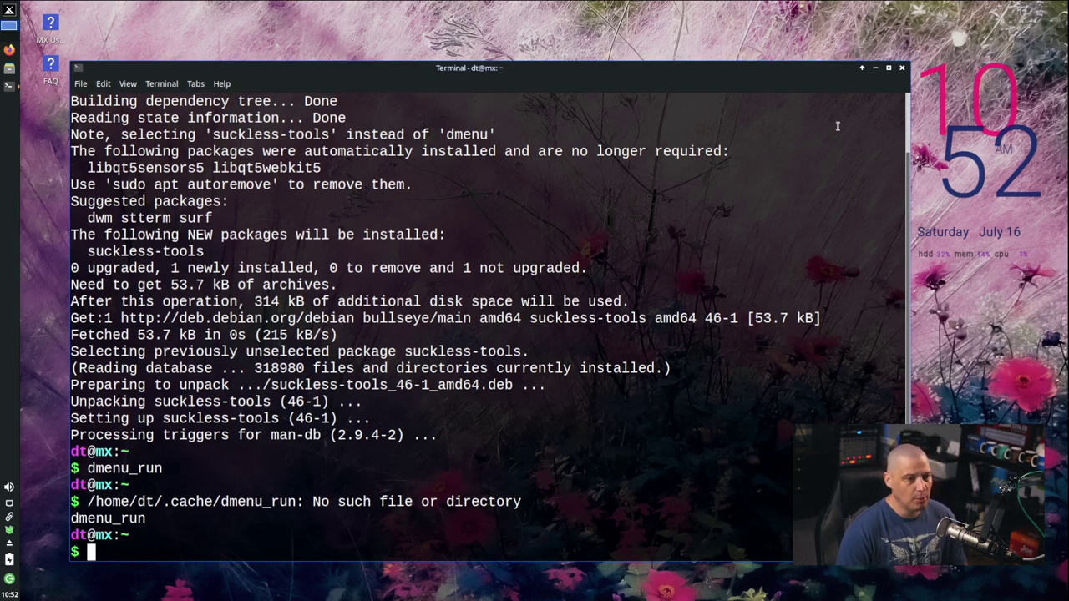
{"action": "left_click", "coordinate": [902, 71]}
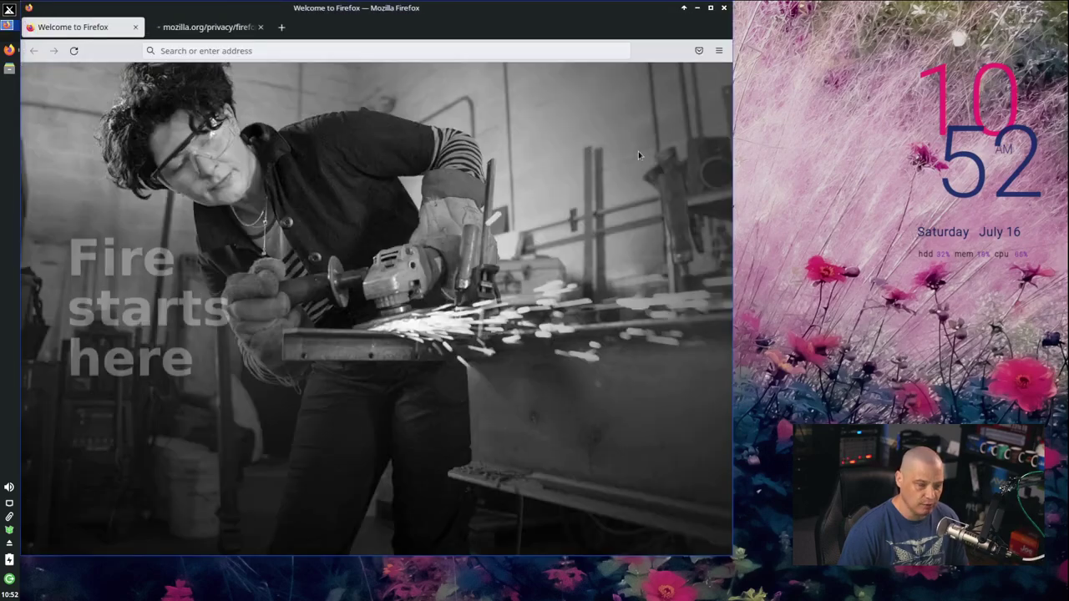
Step: Maximize the Firefox window and open suckless.org in the current tab
{"action": "double_click", "coordinate": [645, 13]}
{"action": "left_click", "coordinate": [373, 53]}
{"action": "type", "text": "suckless.org"}
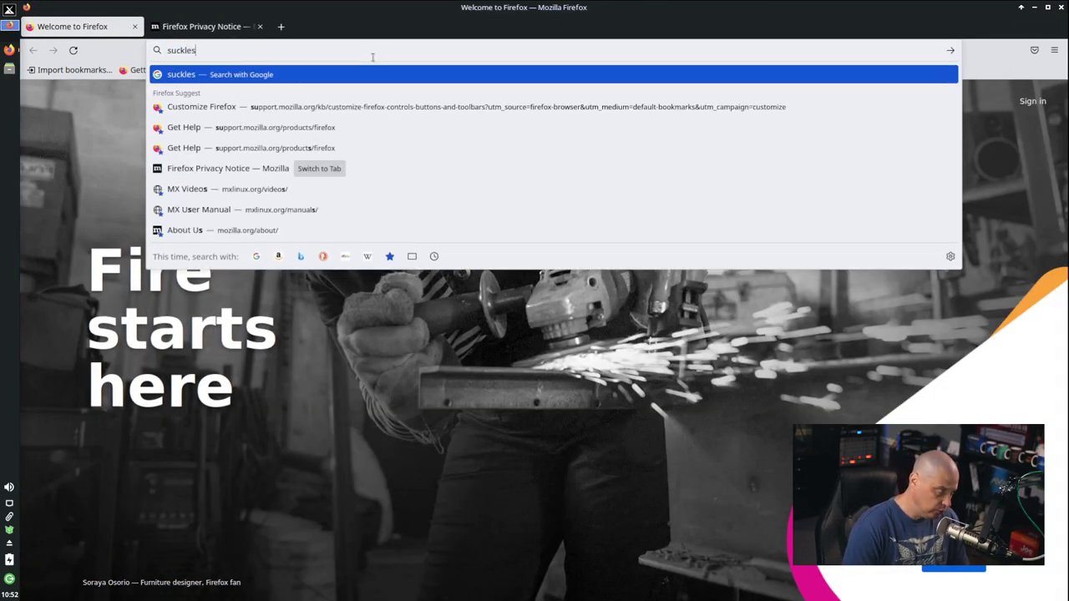
{"action": "key", "text": "Return"}
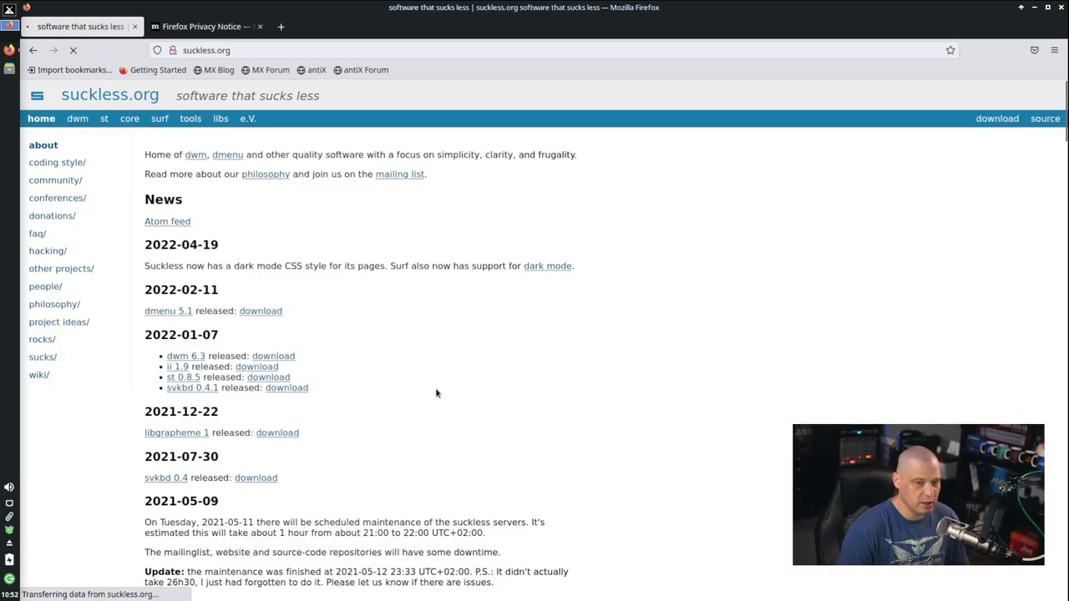
Step: View the dmenu page among the suckless.org tools and open dmenu's source repository
{"action": "left_click", "coordinate": [187, 119]}
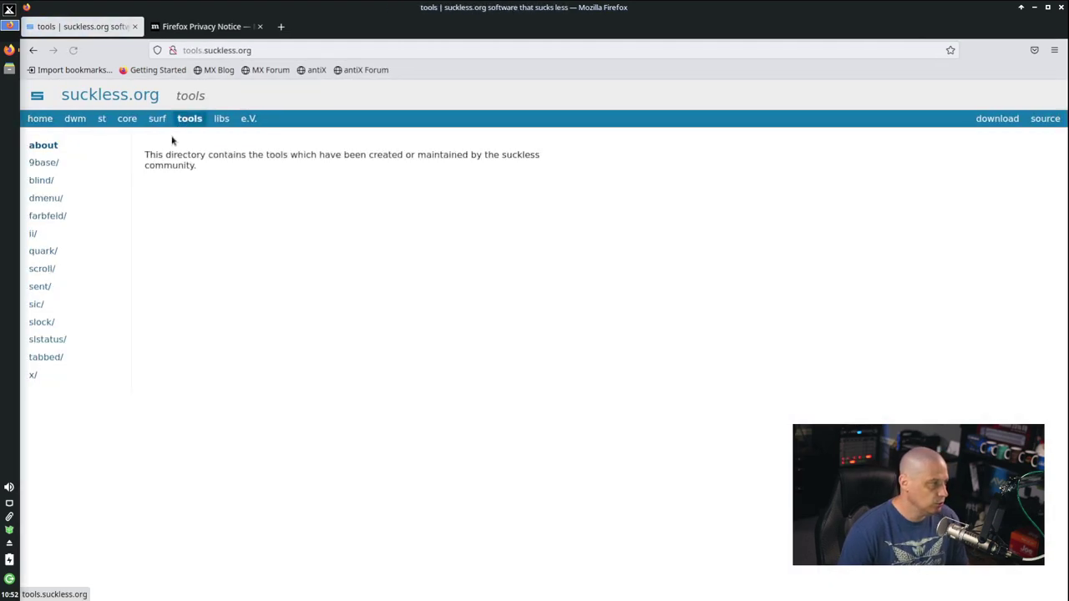
{"action": "left_click", "coordinate": [43, 199]}
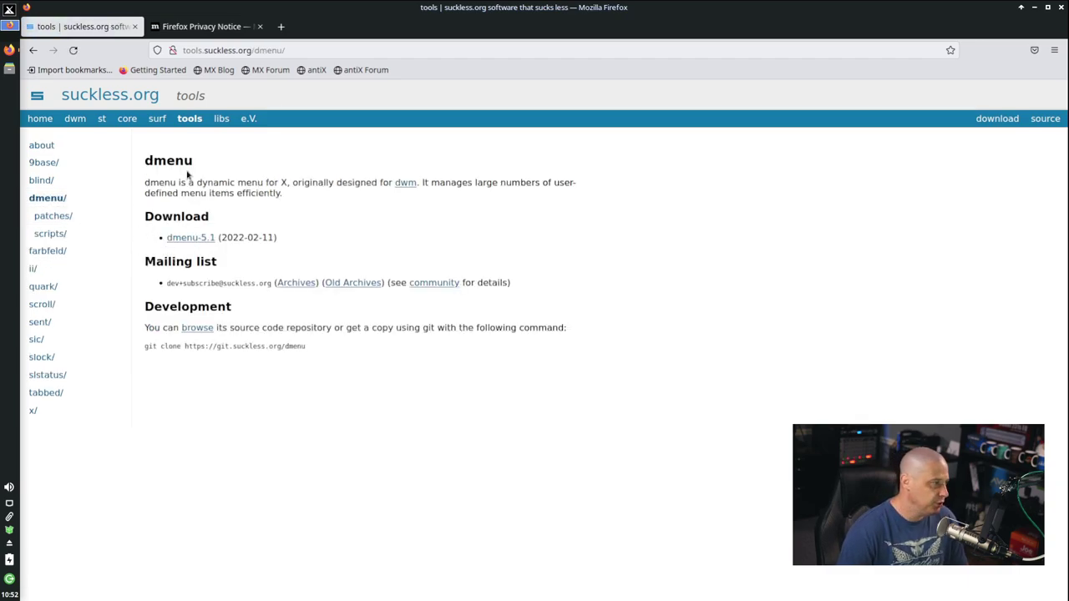
{"action": "left_click", "coordinate": [1045, 119]}
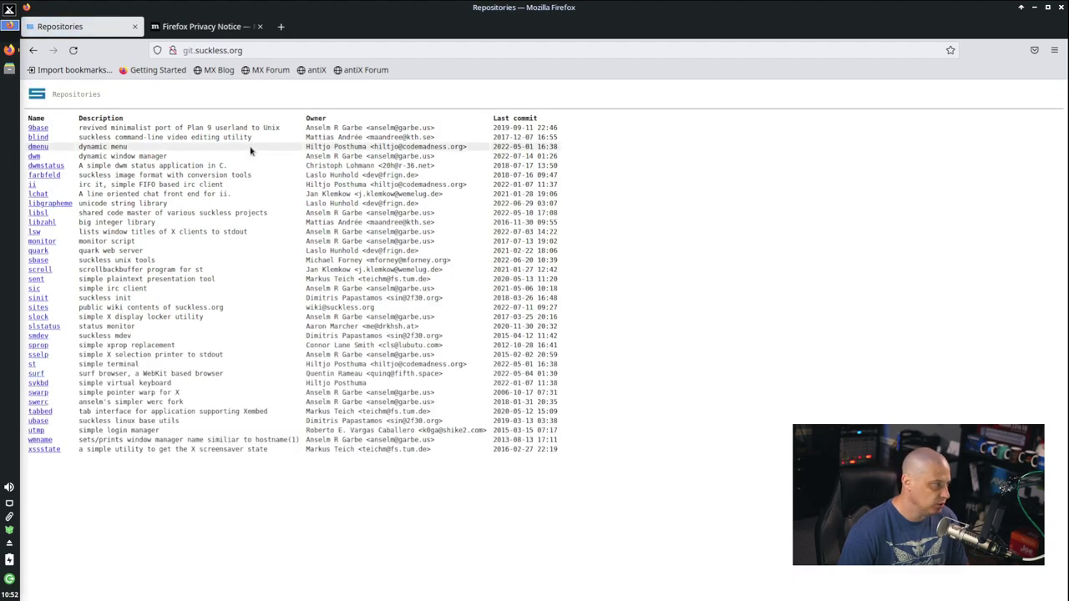
{"action": "left_click", "coordinate": [38, 147]}
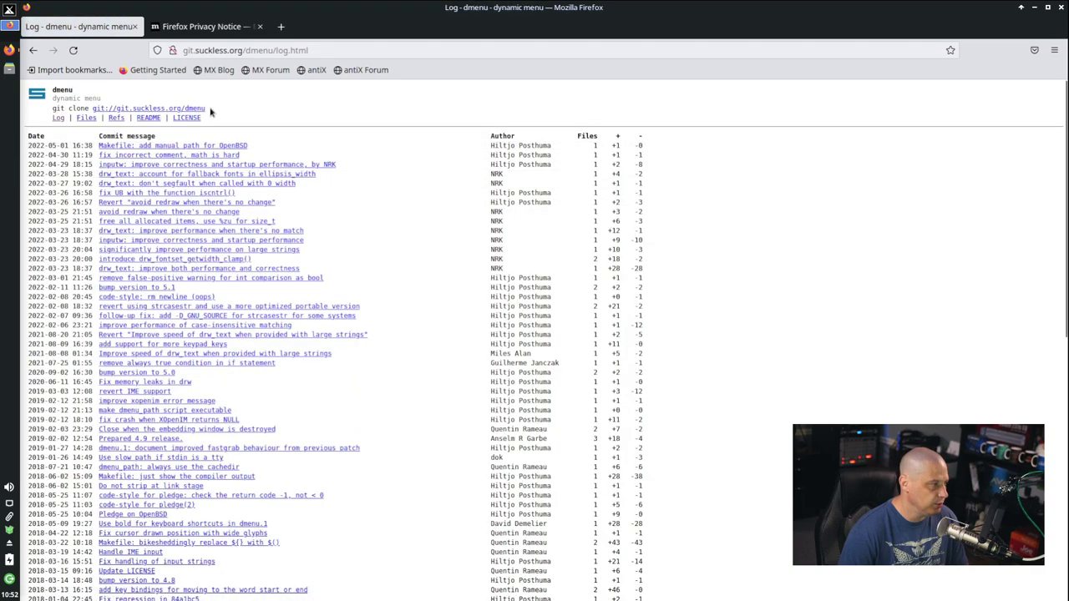
Step: Copy the git clone command shown on the suckless dmenu repository page
{"action": "left_click_drag", "start_coordinate": [211, 112], "coordinate": [52, 109]}
{"action": "right_click", "coordinate": [67, 113]}
{"action": "left_click", "coordinate": [90, 118]}
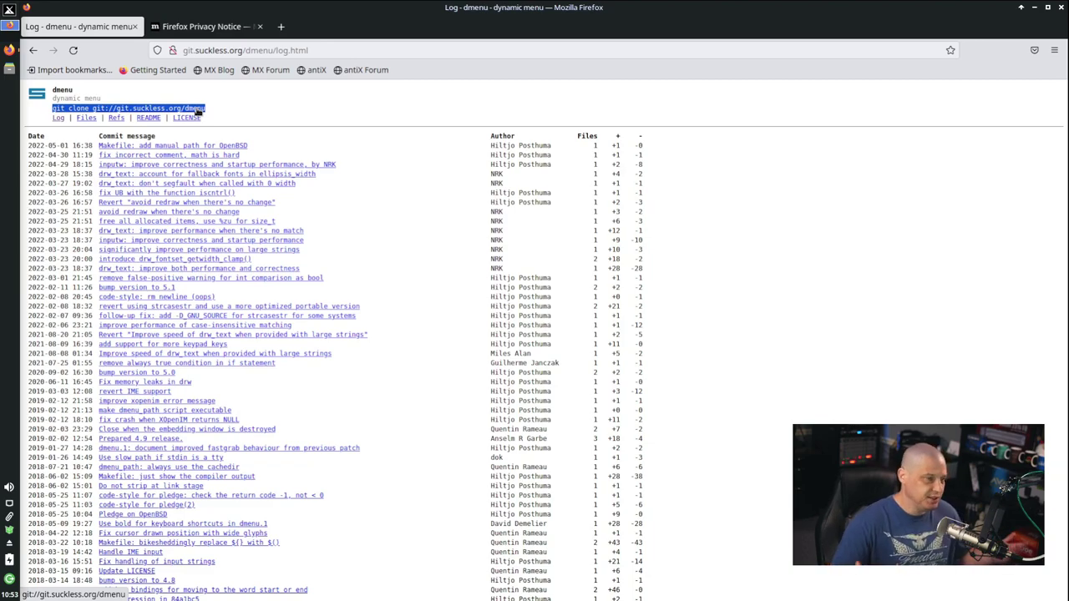
Step: Close the existing browser tabs and open gitlab.com/dwt1 in a new tab
{"action": "left_click", "coordinate": [261, 27]}
{"action": "left_click", "coordinate": [149, 32]}
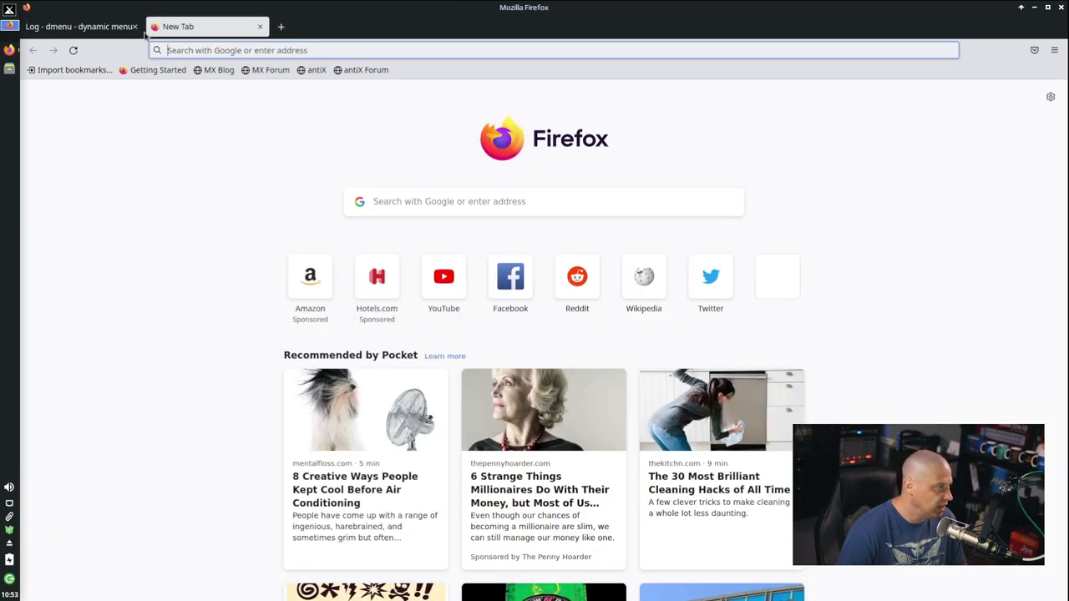
{"action": "left_click", "coordinate": [134, 27]}
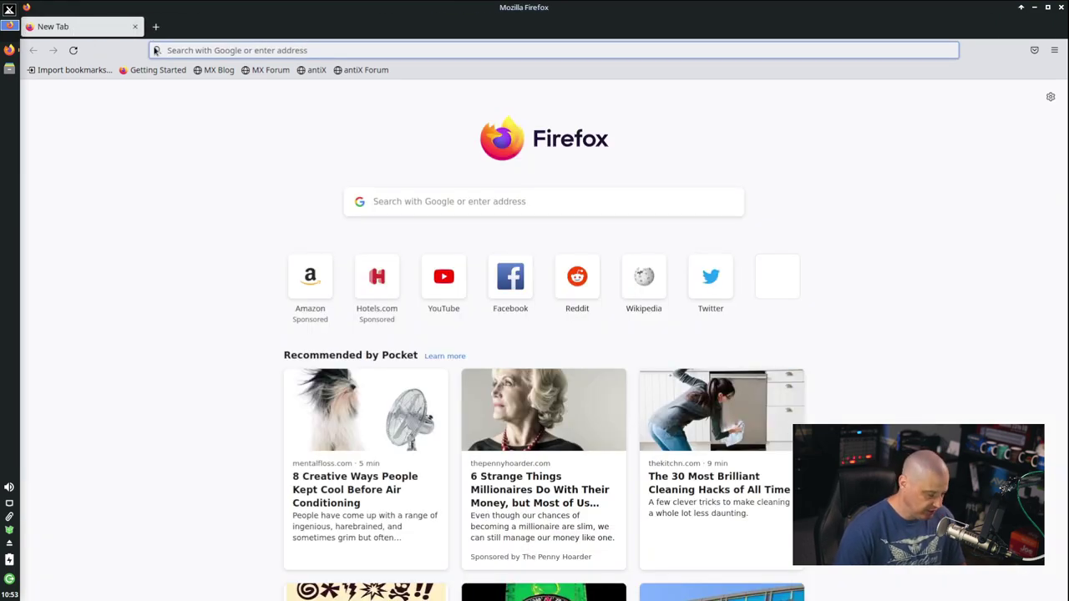
{"action": "type", "text": "gitlab.com/dwt1"}
{"action": "key", "text": "Return"}
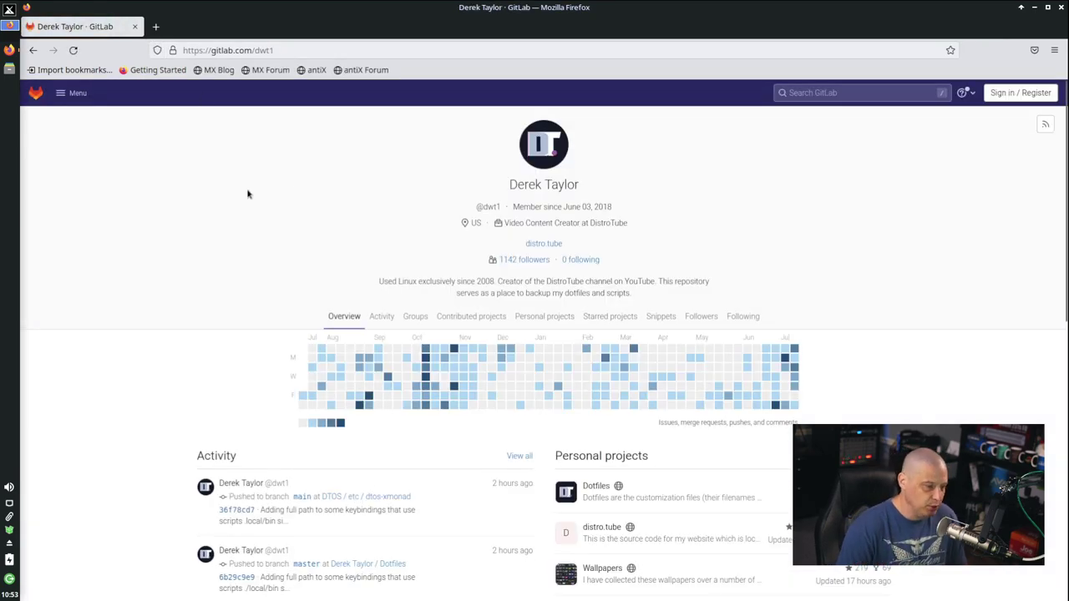
Step: Open the dmenu-distrotube project from the profile's full list of personal projects
{"action": "scroll", "coordinate": [676, 236], "scroll_direction": "down", "scroll_amount": 4}
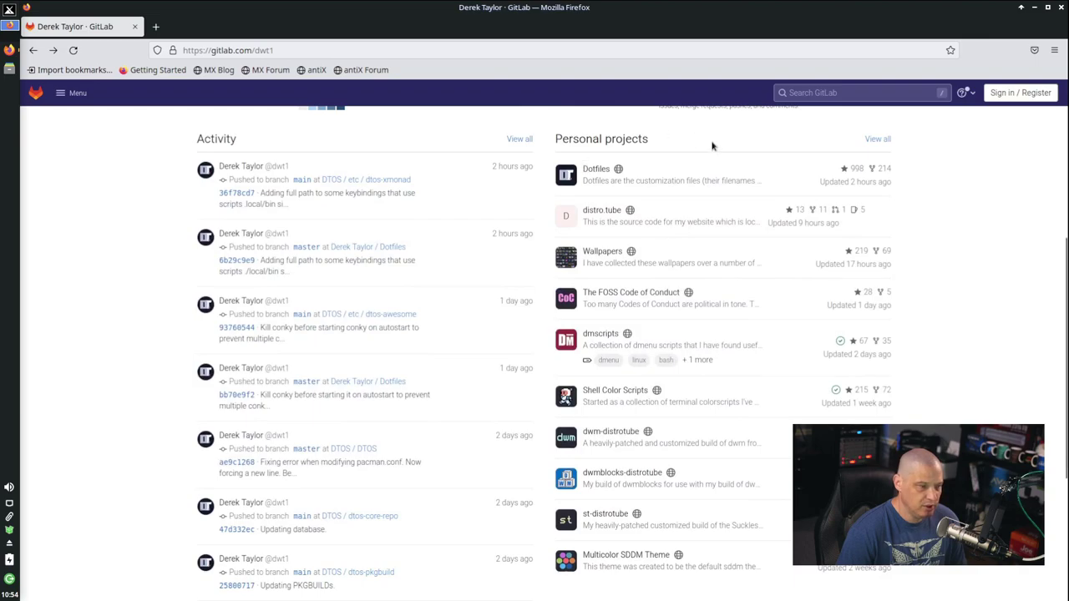
{"action": "left_click", "coordinate": [878, 139]}
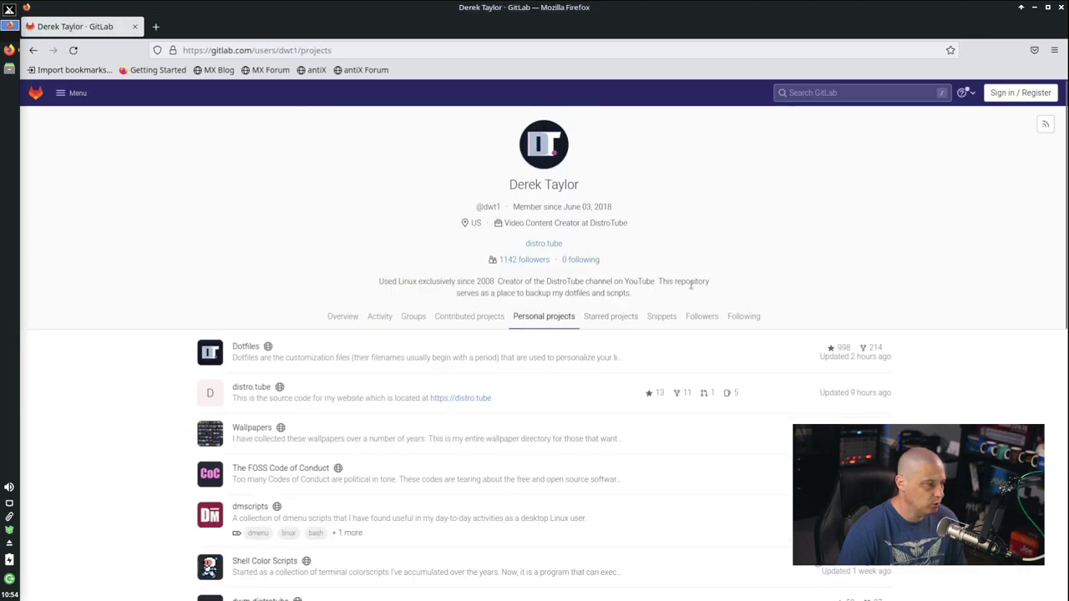
{"action": "scroll", "coordinate": [644, 245], "scroll_direction": "down", "scroll_amount": 5}
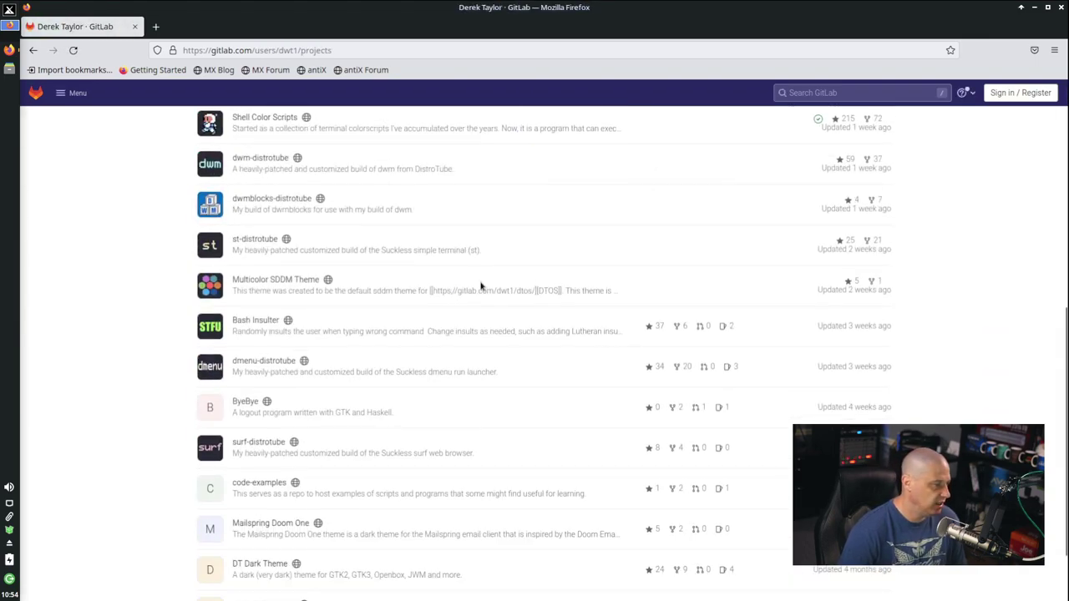
{"action": "left_click", "coordinate": [263, 365]}
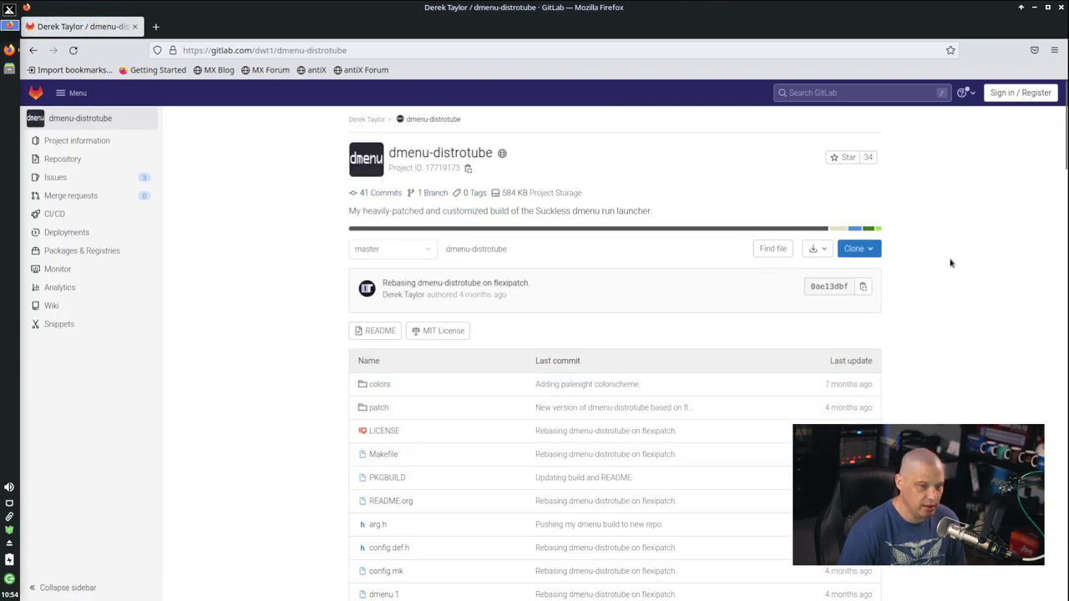
Step: Copy the HTTPS clone URL of the dmenu-distrotube repository
{"action": "left_click", "coordinate": [873, 249]}
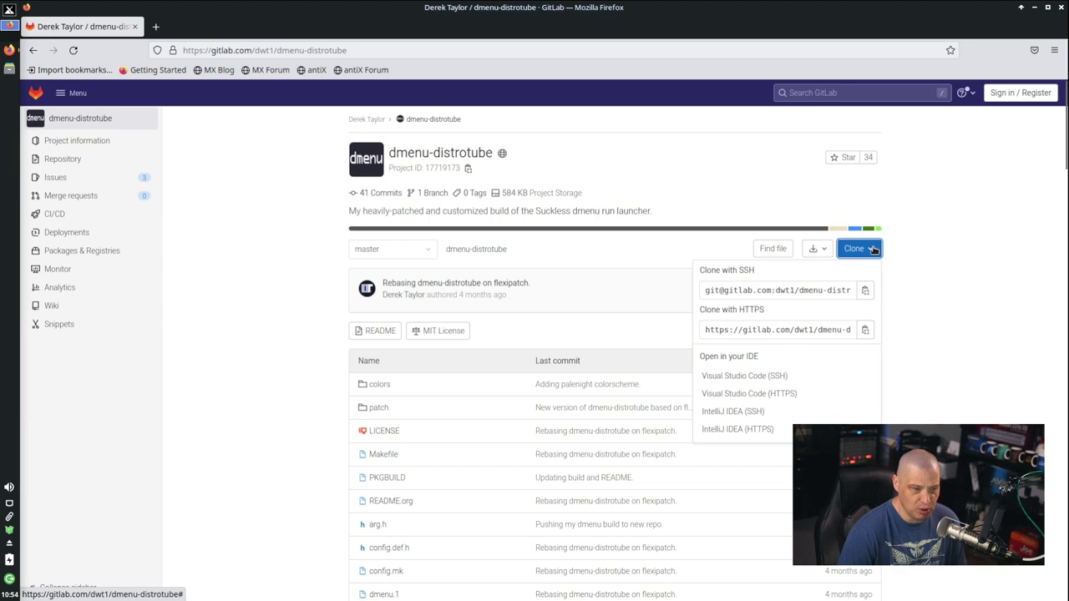
{"action": "left_click", "coordinate": [749, 330]}
{"action": "right_click", "coordinate": [749, 331]}
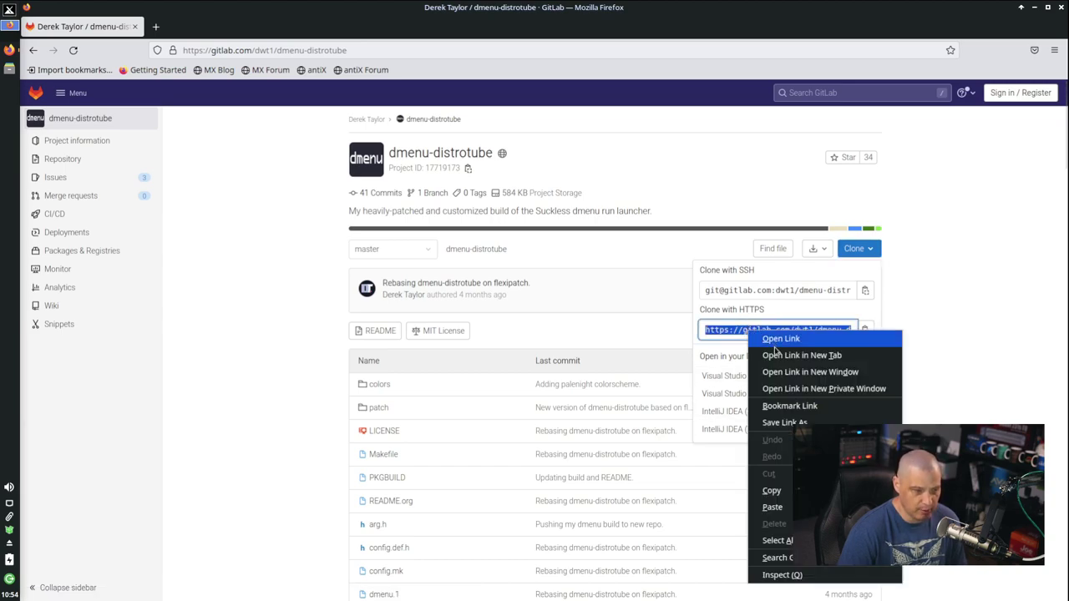
{"action": "left_click", "coordinate": [771, 491]}
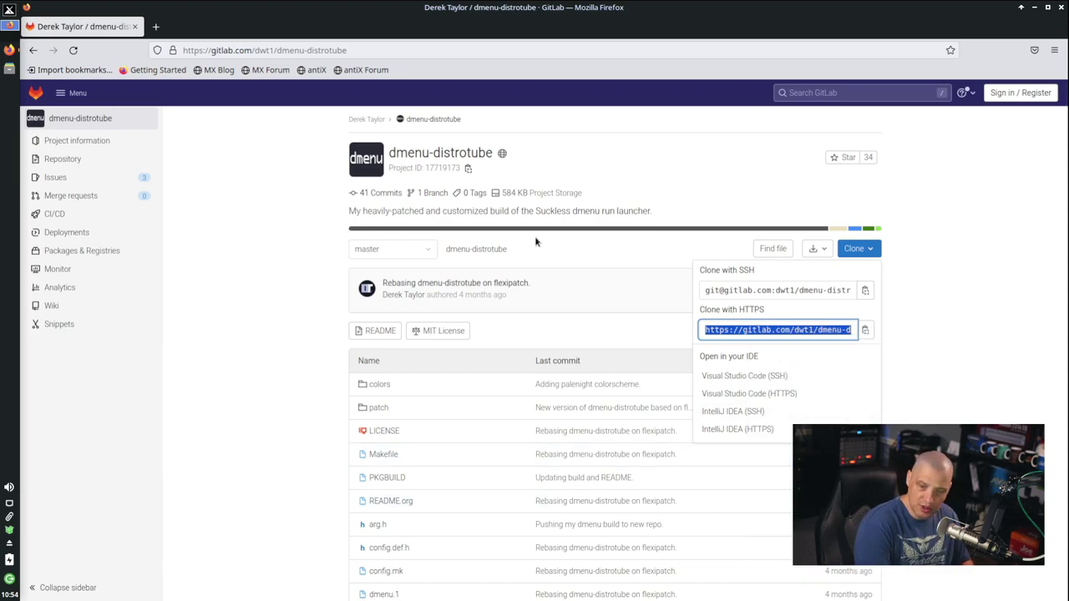
Step: Open a new terminal, maximize its window and enlarge its text
{"action": "key", "text": "ctrl+alt+t"}
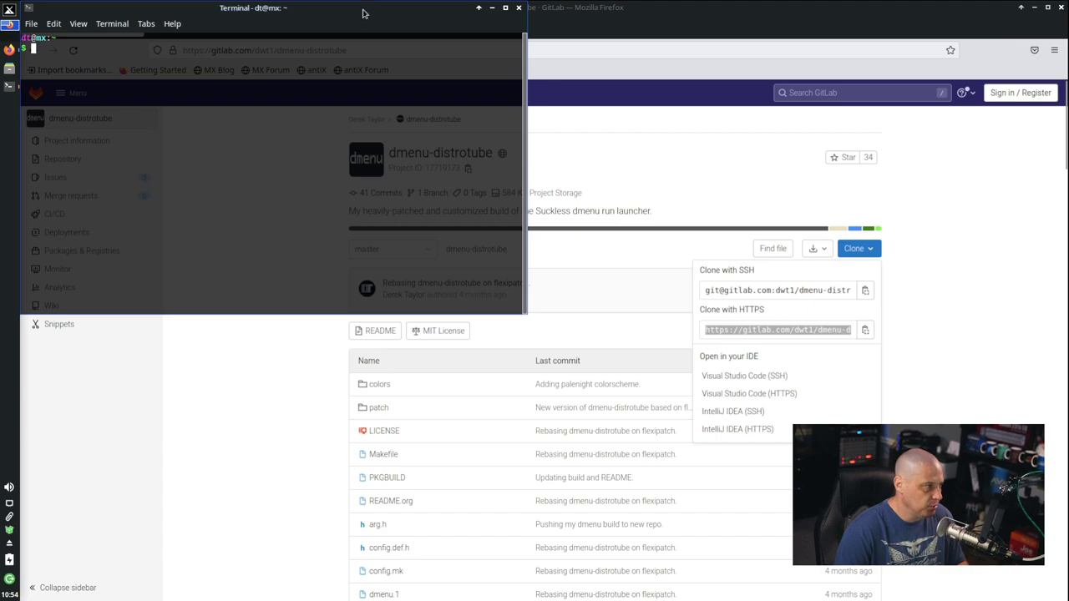
{"action": "double_click", "coordinate": [363, 13]}
{"action": "key", "text": "ctrl+plus"}
{"action": "key", "text": "ctrl+plus"}
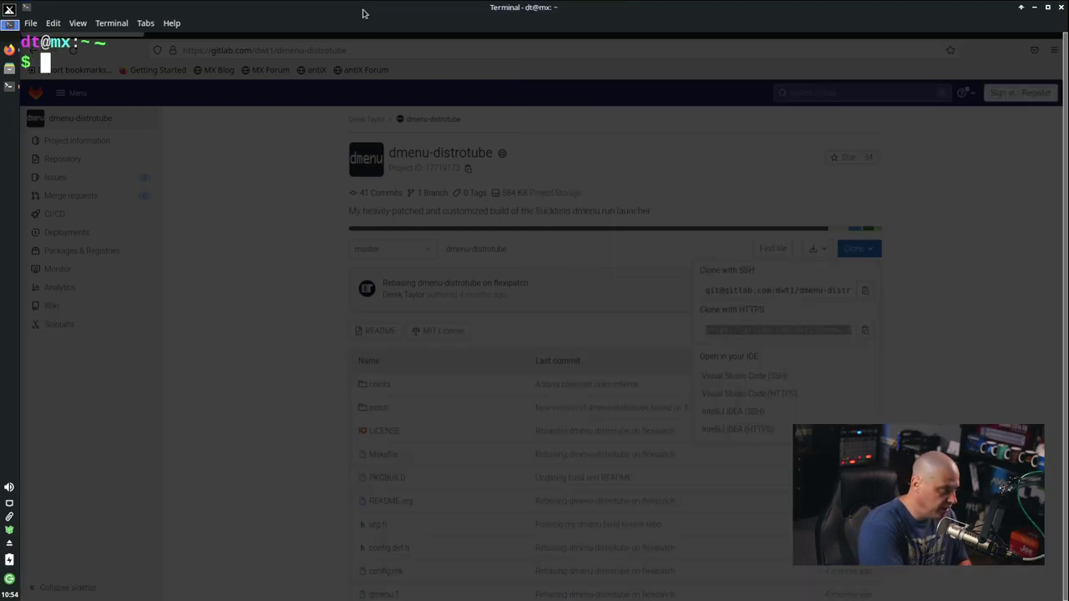
{"action": "key", "text": "ctrl+plus"}
{"action": "key", "text": "ctrl+plus"}
{"action": "type", "text": "+"}
{"action": "key", "text": "BackSpace"}
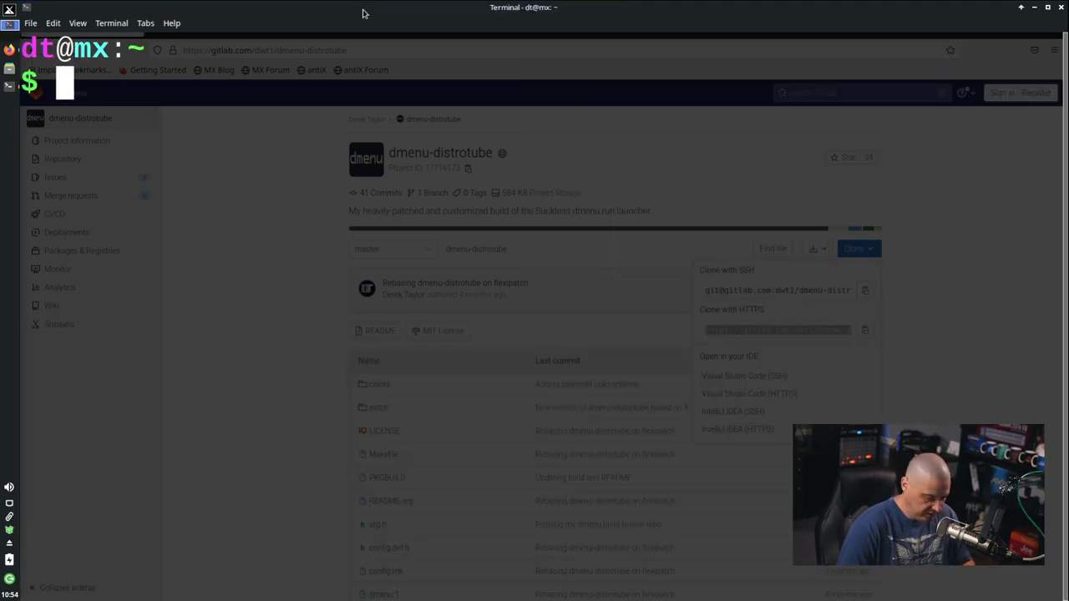
{"action": "type", "text": "git clion"}
{"action": "key", "text": "BackSpace"}
{"action": "key", "text": "BackSpace"}
{"action": "key", "text": "BackSpace"}
{"action": "type", "text": "one"}
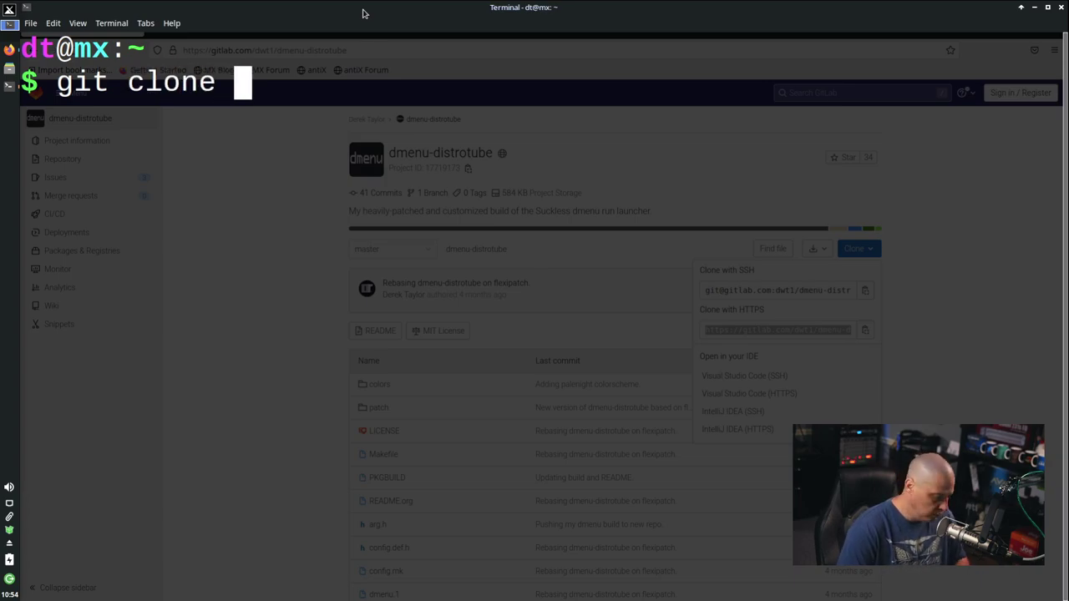
{"action": "key", "text": "ctrl+shift+v"}
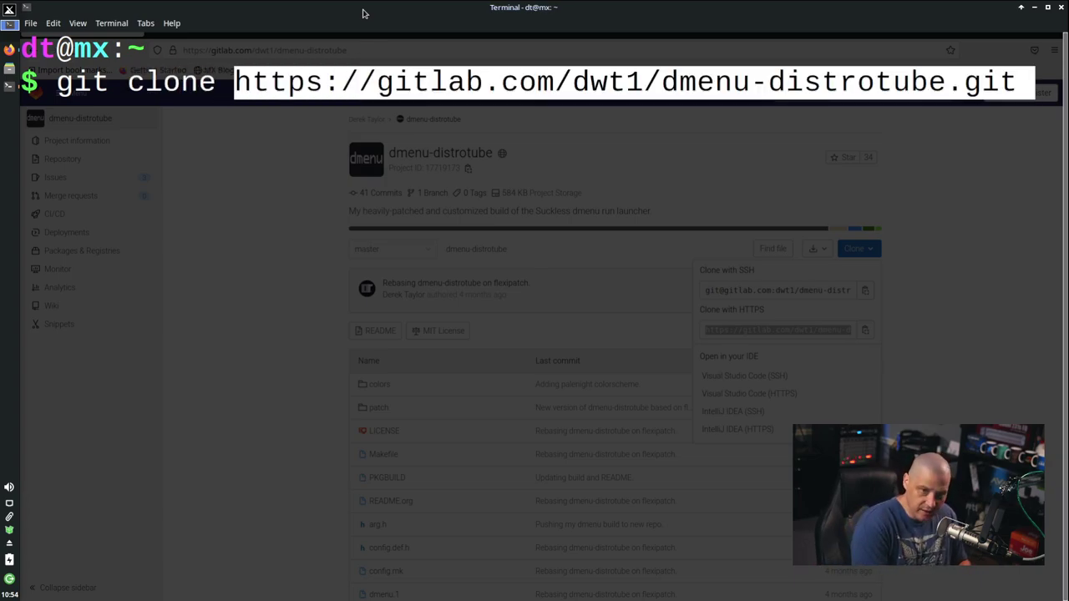
{"action": "key", "text": "Return"}
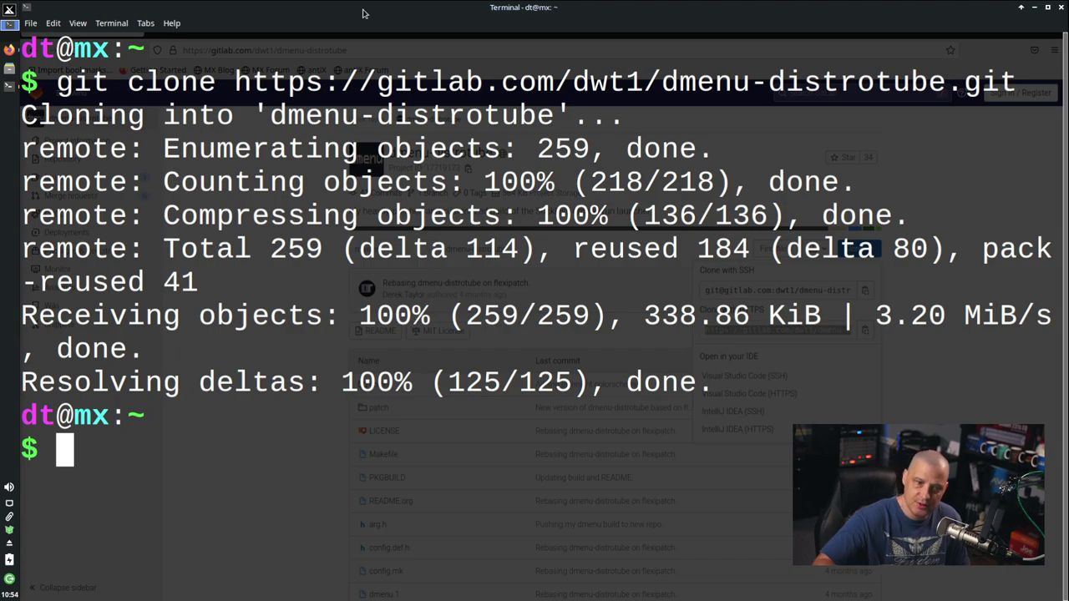
{"action": "type", "text": "ls"}
{"action": "key", "text": "Return"}
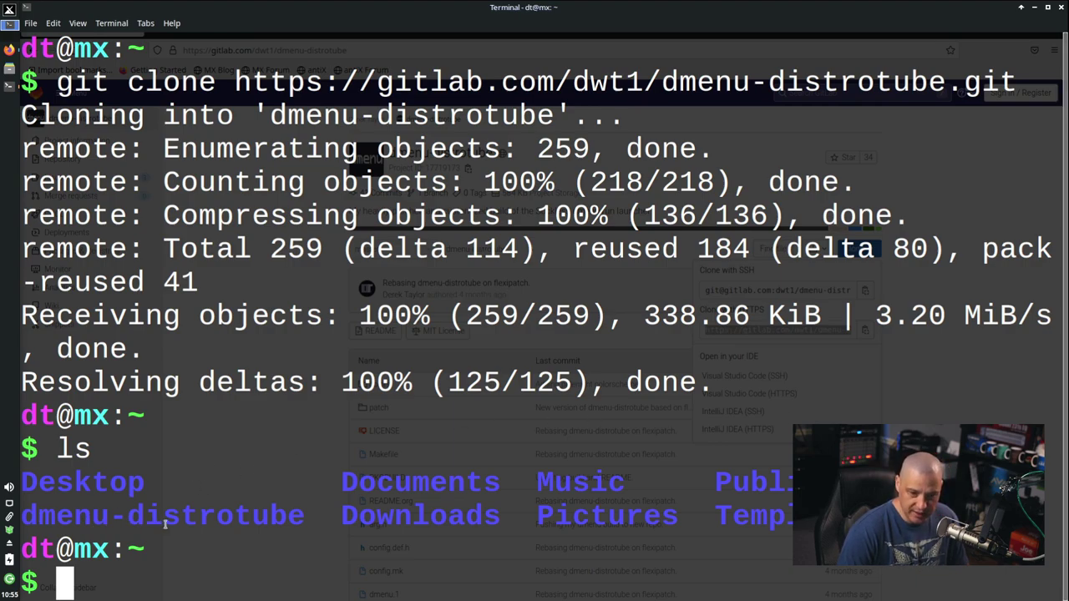
Step: Change into the dmenu-distrotube directory and list its contents
{"action": "type", "text": "cd dmd"}
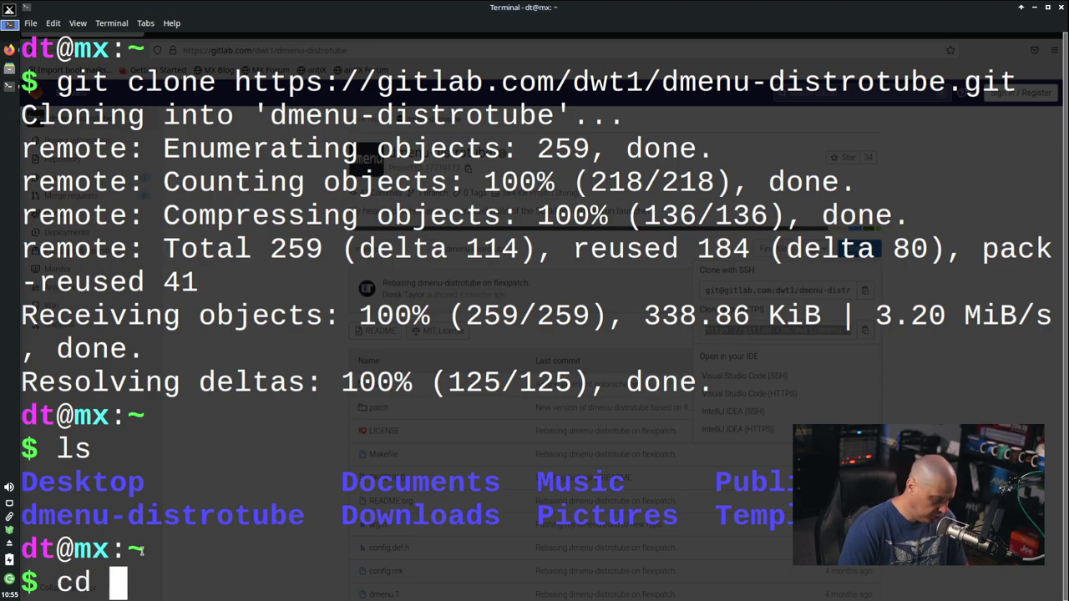
{"action": "key", "text": "BackSpace"}
{"action": "key", "text": "BackSpace"}
{"action": "type", "text": "me"}
{"action": "key", "text": "Tab"}
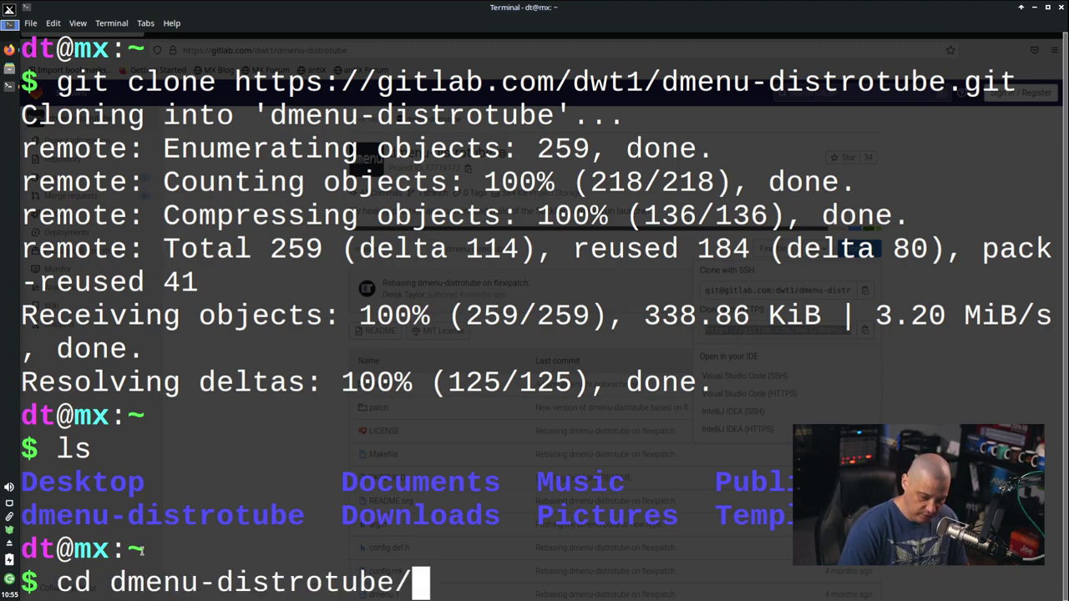
{"action": "key", "text": "Return"}
{"action": "type", "text": "ls"}
{"action": "key", "text": "Return"}
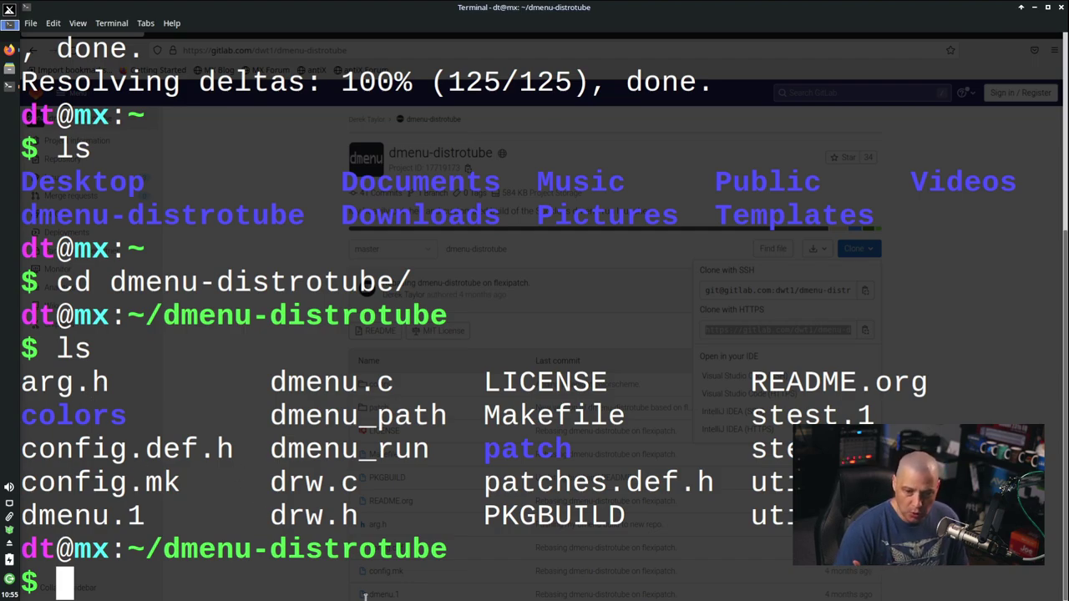
Step: Try to build and install dmenu with "sudo make install && rm config.h", and highlight the include named in the compiler error
{"action": "type", "text": "sudo make "}
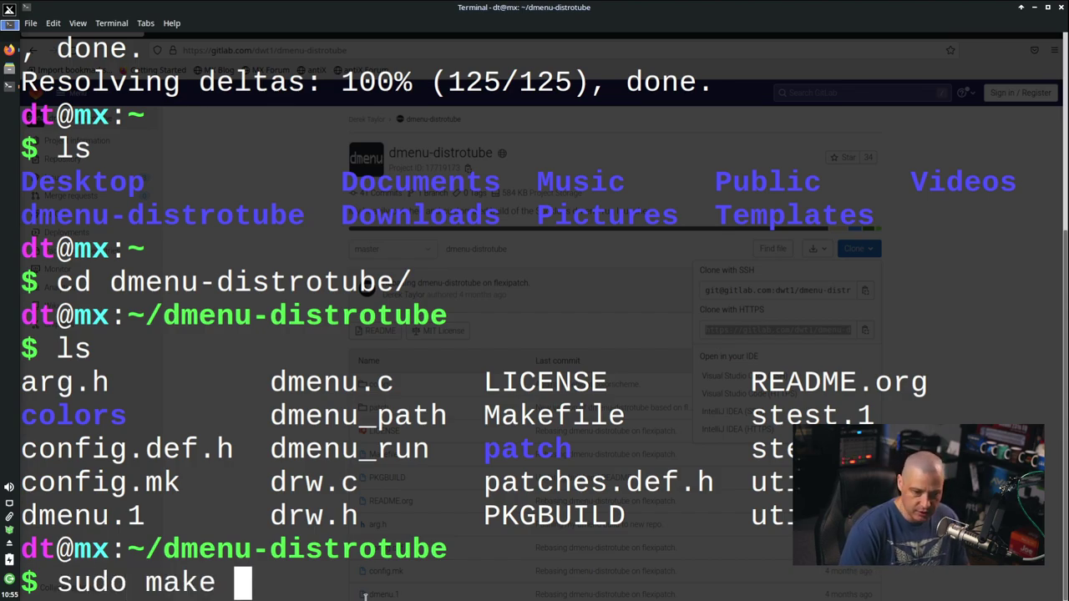
{"action": "type", "text": "install"}
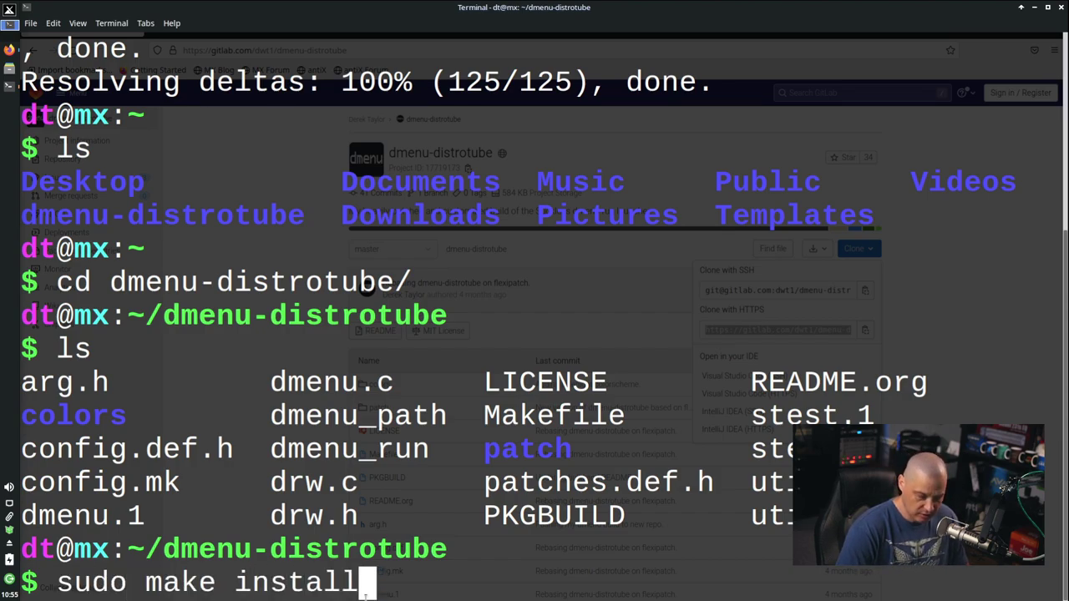
{"action": "type", "text": " &&"}
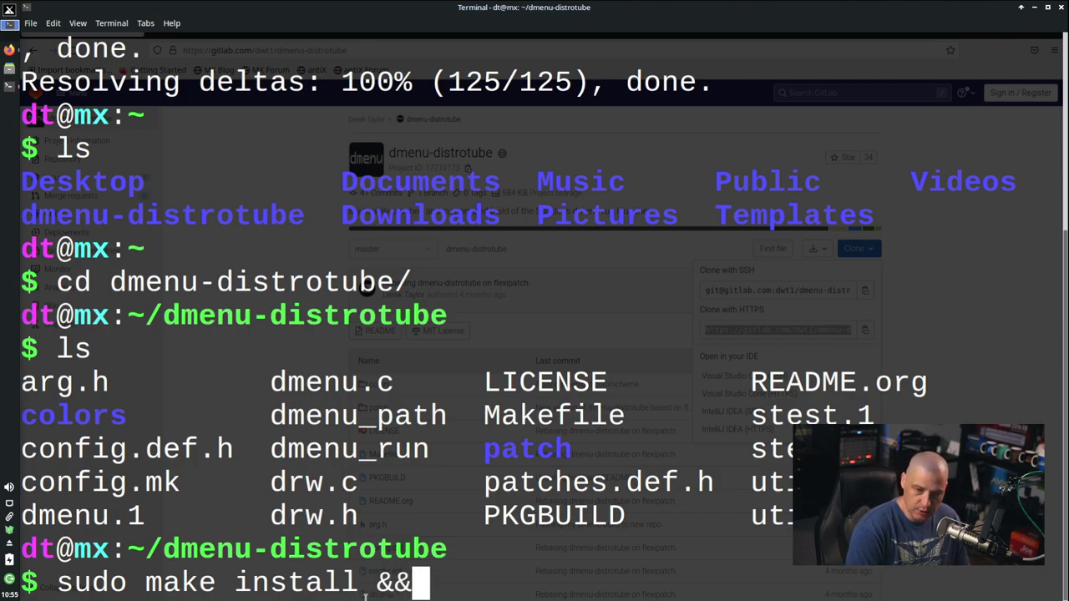
{"action": "type", "text": " rm config.h"}
{"action": "key", "text": "Return"}
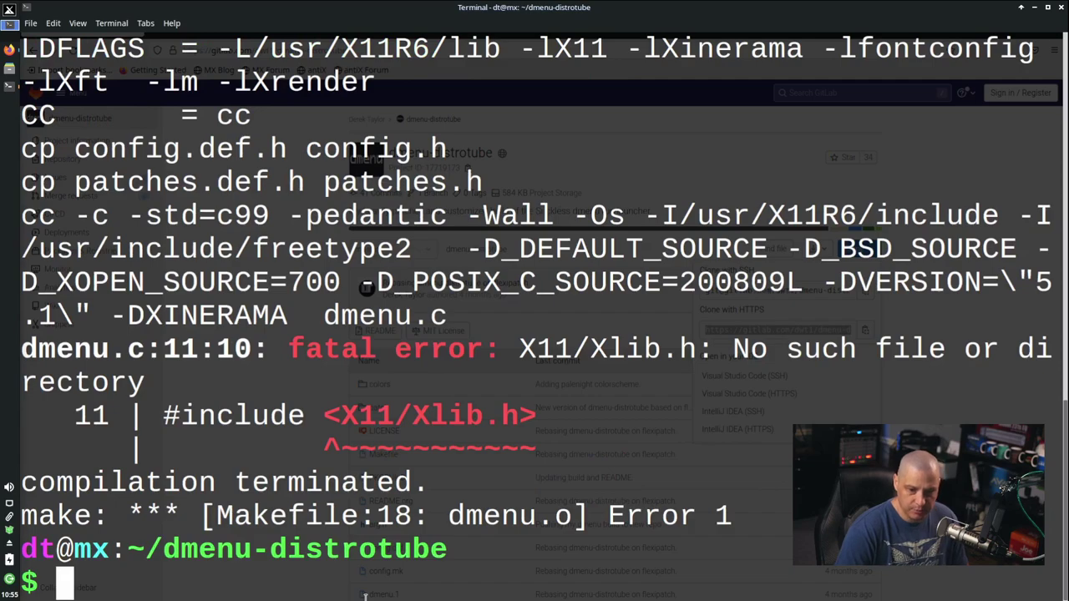
{"action": "left_click_drag", "start_coordinate": [326, 413], "coordinate": [539, 420]}
{"action": "left_click_drag", "start_coordinate": [144, 346], "coordinate": [20, 347]}
{"action": "left_click_drag", "start_coordinate": [319, 409], "coordinate": [540, 418]}
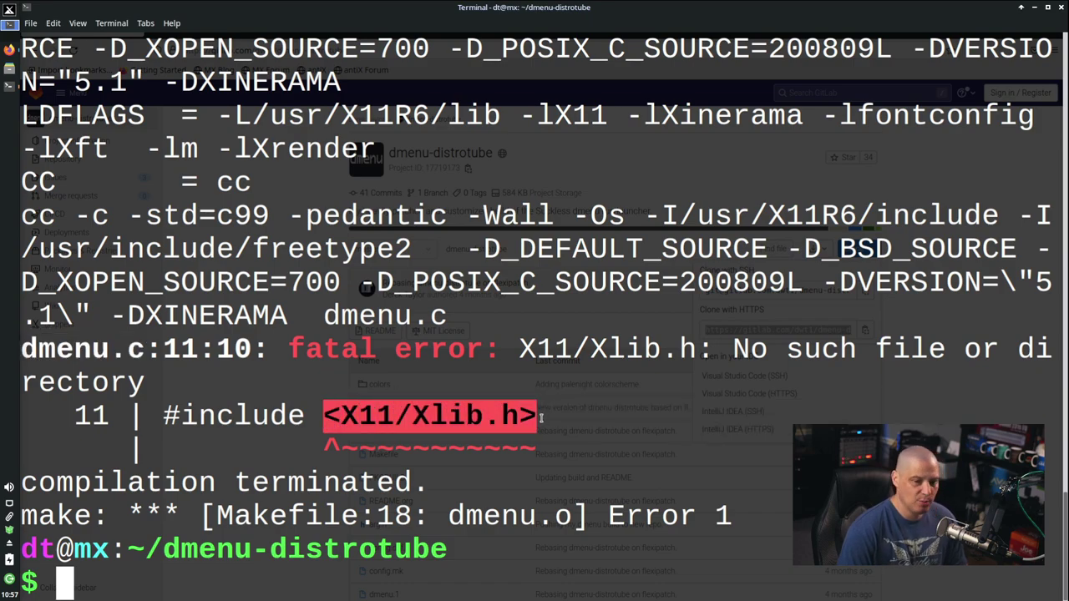
{"action": "left_click", "coordinate": [637, 580]}
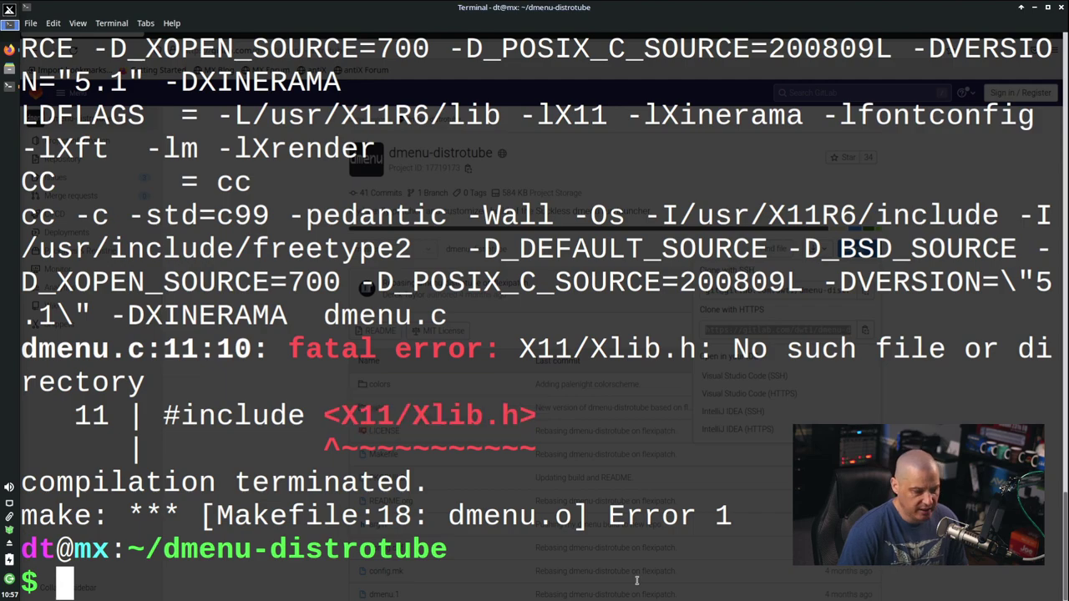
Step: Install the libx11-dev package with apt as root, accepting the installation
{"action": "type", "text": "sudo pac"}
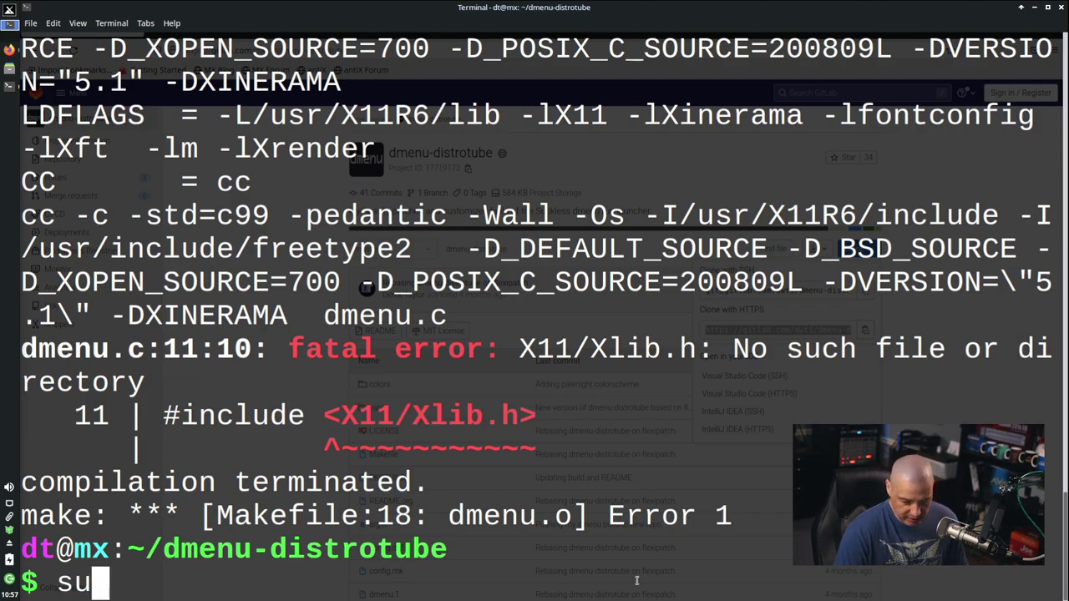
{"action": "key", "text": "BackSpace"}
{"action": "key", "text": "BackSpace"}
{"action": "key", "text": "BackSpace"}
{"action": "type", "text": "apt install"}
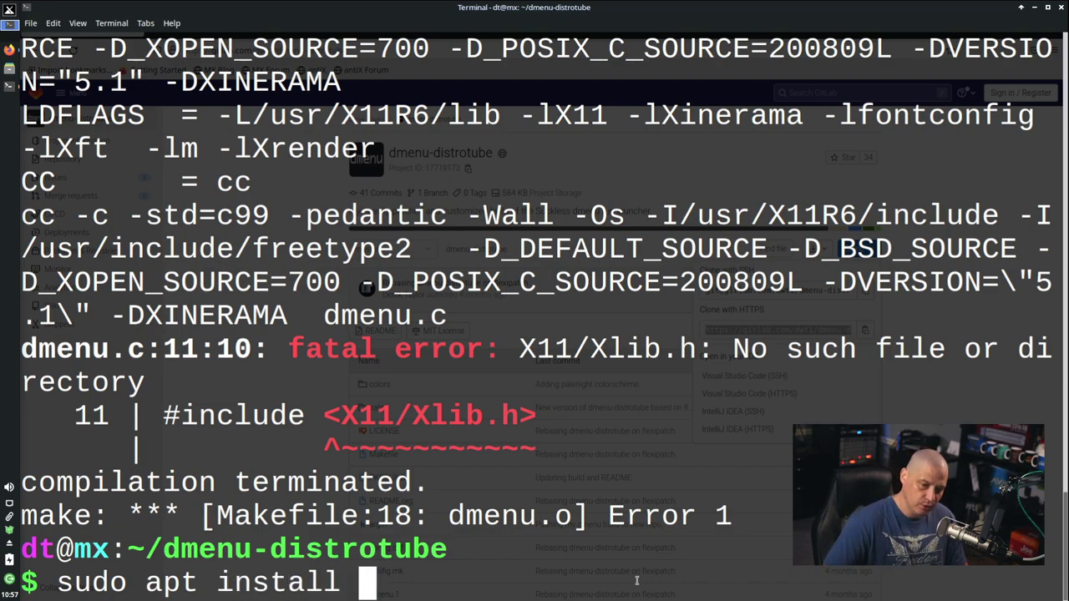
{"action": "type", "text": " lib"}
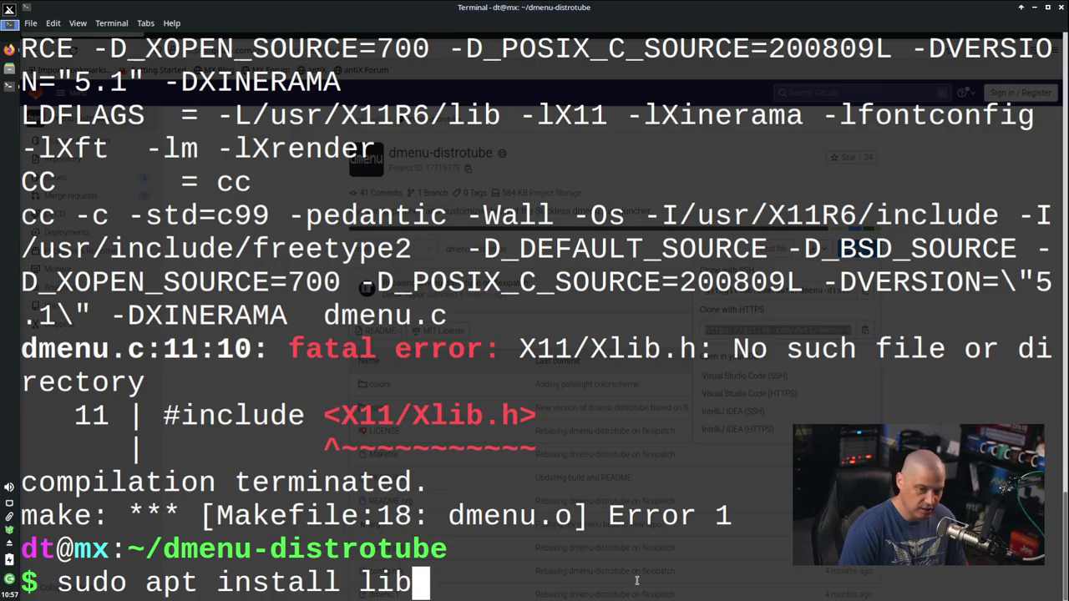
{"action": "type", "text": "x11 -"}
{"action": "key", "text": "BackSpace"}
{"action": "key", "text": "BackSpace"}
{"action": "type", "text": "-de"}
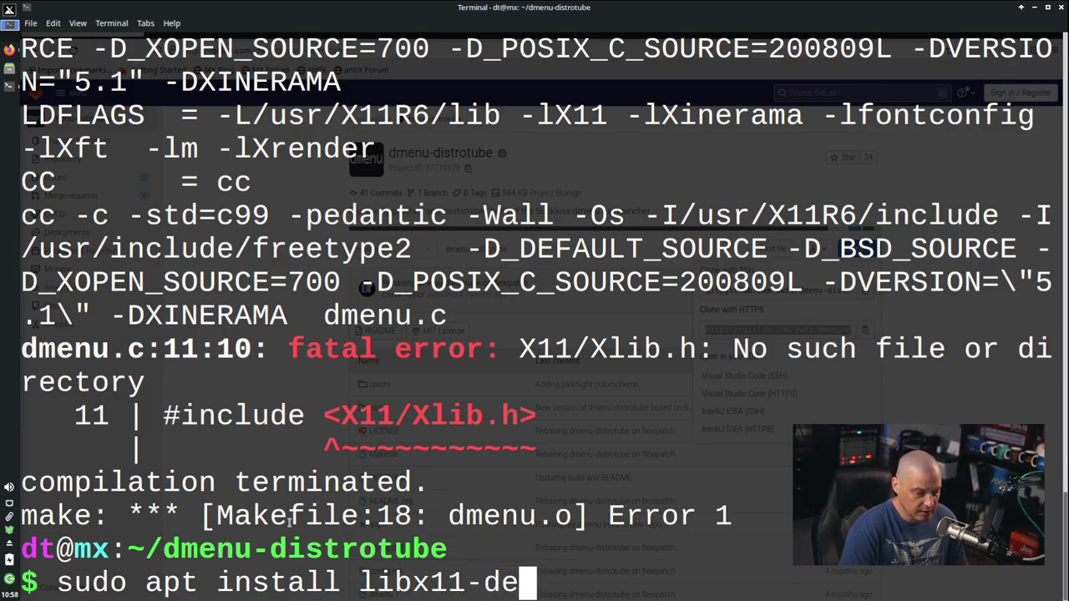
{"action": "type", "text": "v"}
{"action": "key", "text": "Return"}
{"action": "key", "text": "Return"}
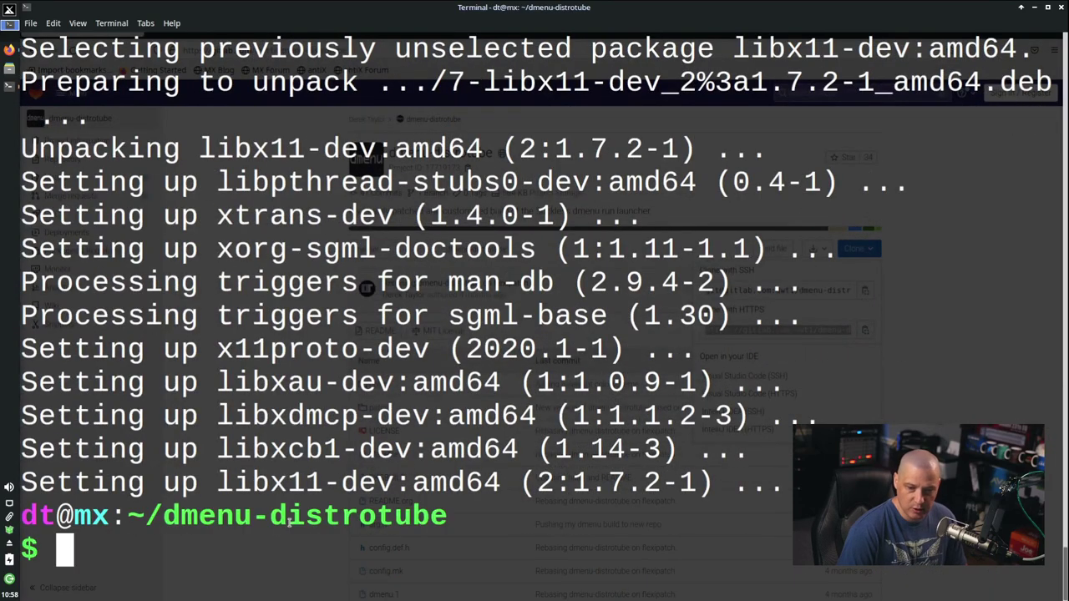
Step: Try the dmenu build again with "sudo make install && rm config.h"
{"action": "key", "text": "Up"}
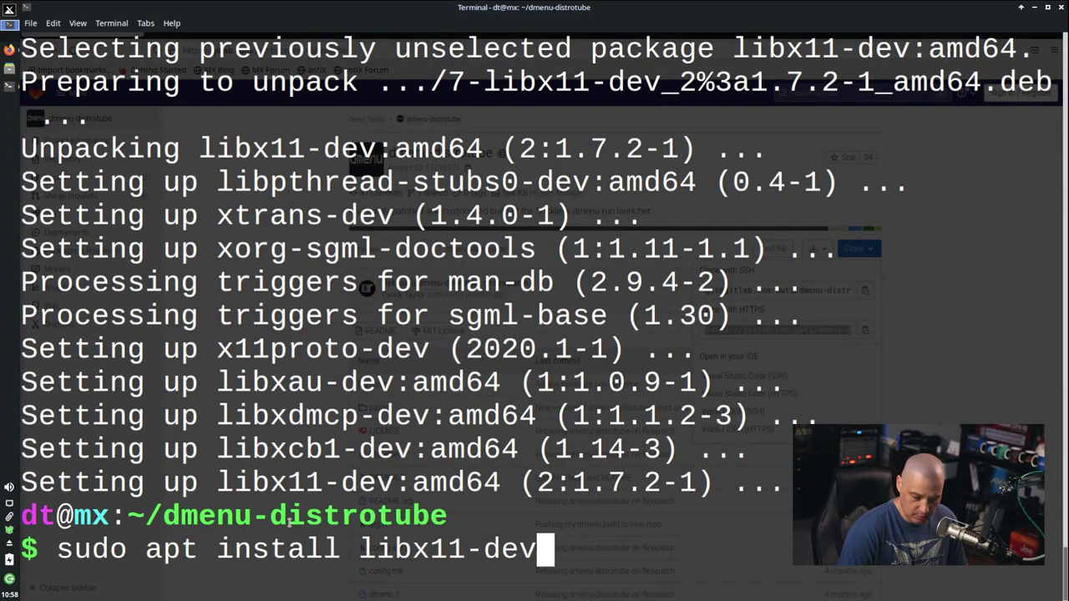
{"action": "key", "text": "Up"}
{"action": "type", "text": "&& rm config.h"}
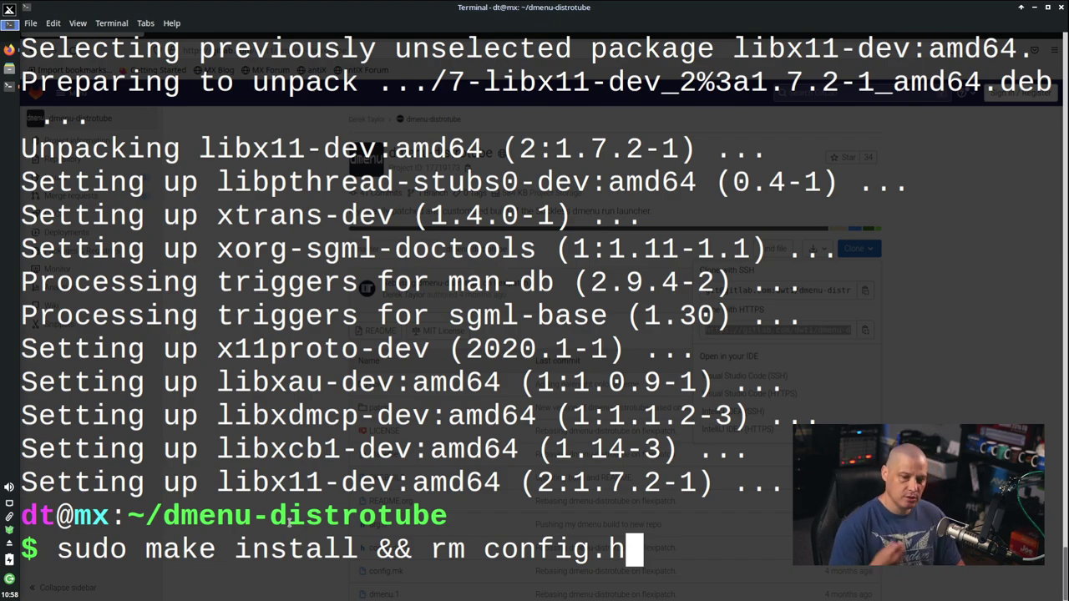
{"action": "key", "text": "Return"}
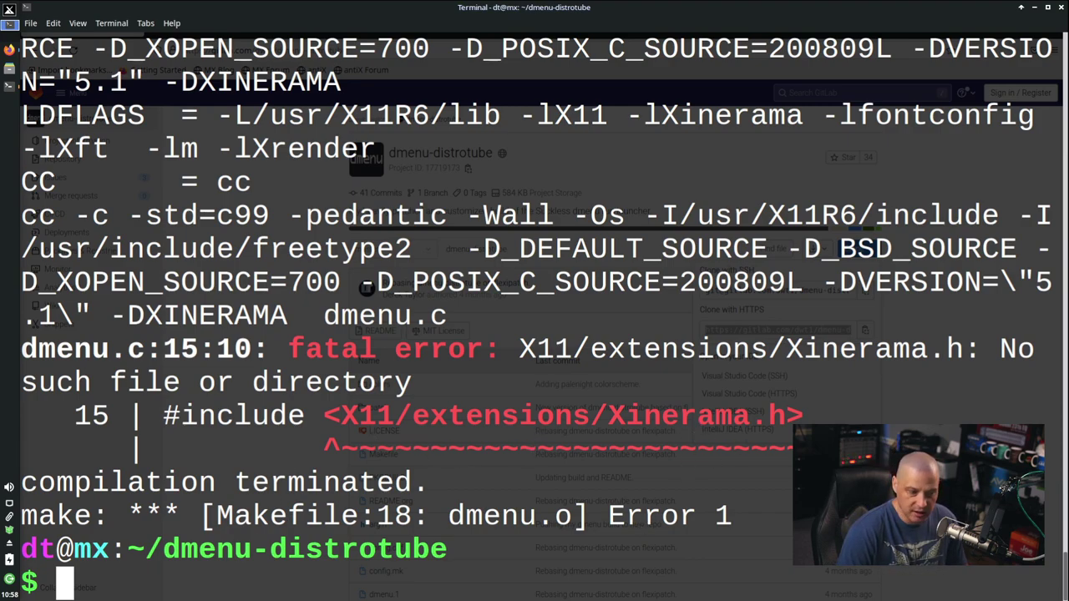
Step: Install the libxinerama-dev package with apt as root, accepting the installation
{"action": "key", "text": "Up"}
{"action": "key", "text": "Up"}
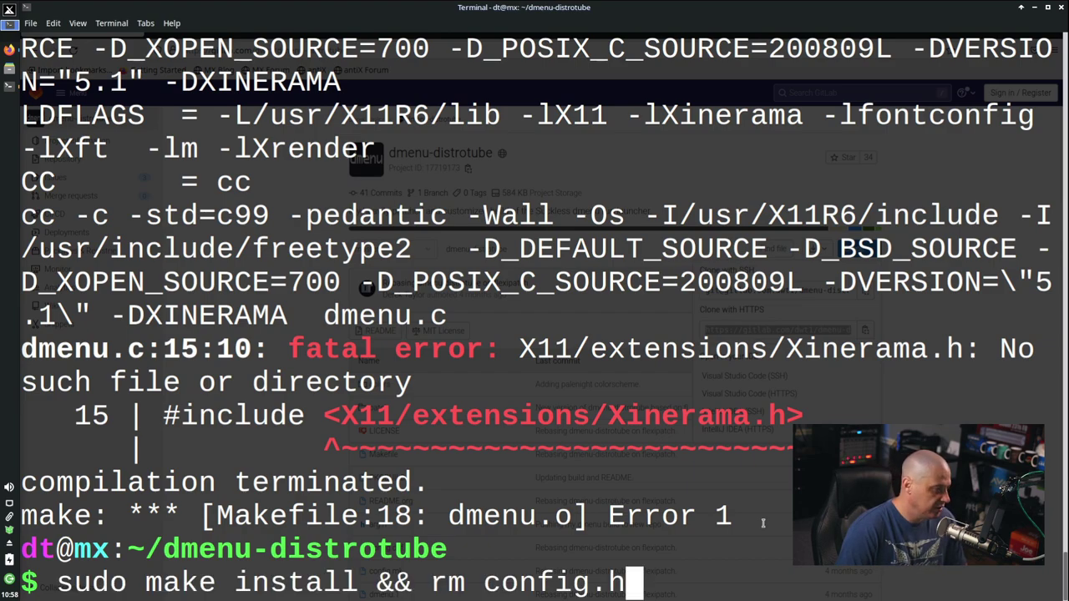
{"action": "key", "text": "BackSpace"}
{"action": "key", "text": "BackSpace"}
{"action": "key", "text": "BackSpace"}
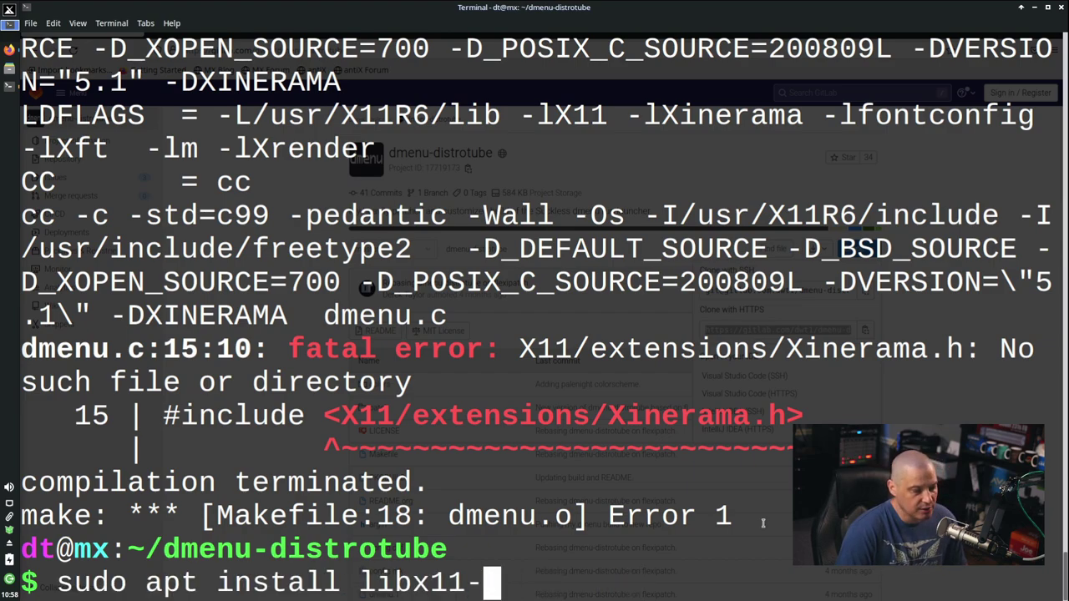
{"action": "key", "text": "BackSpace"}
{"action": "key", "text": "BackSpace"}
{"action": "key", "text": "BackSpace"}
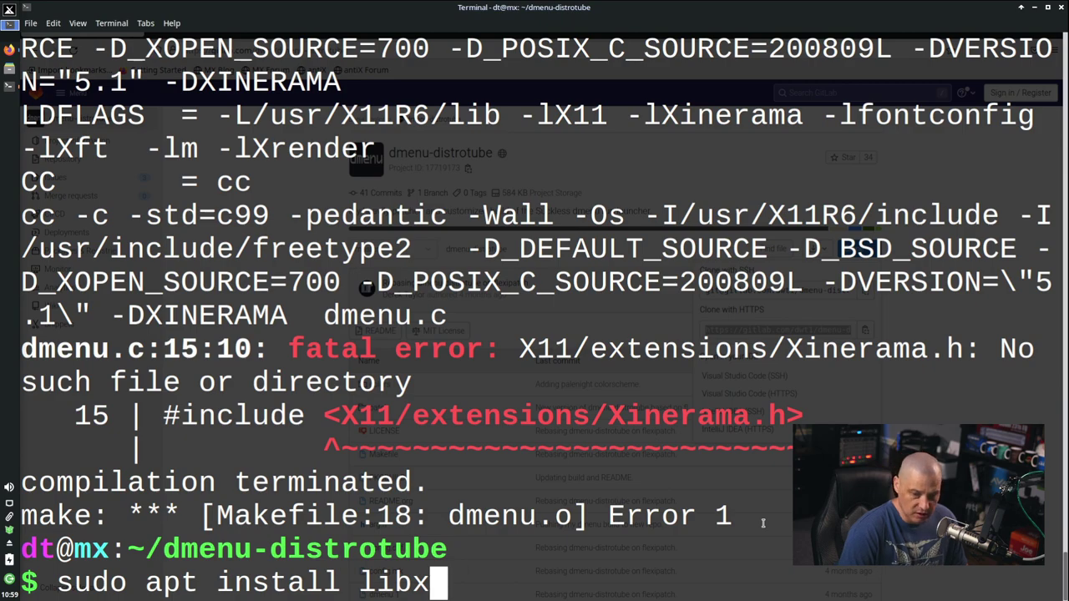
{"action": "type", "text": "inera"}
{"action": "type", "text": "ma"}
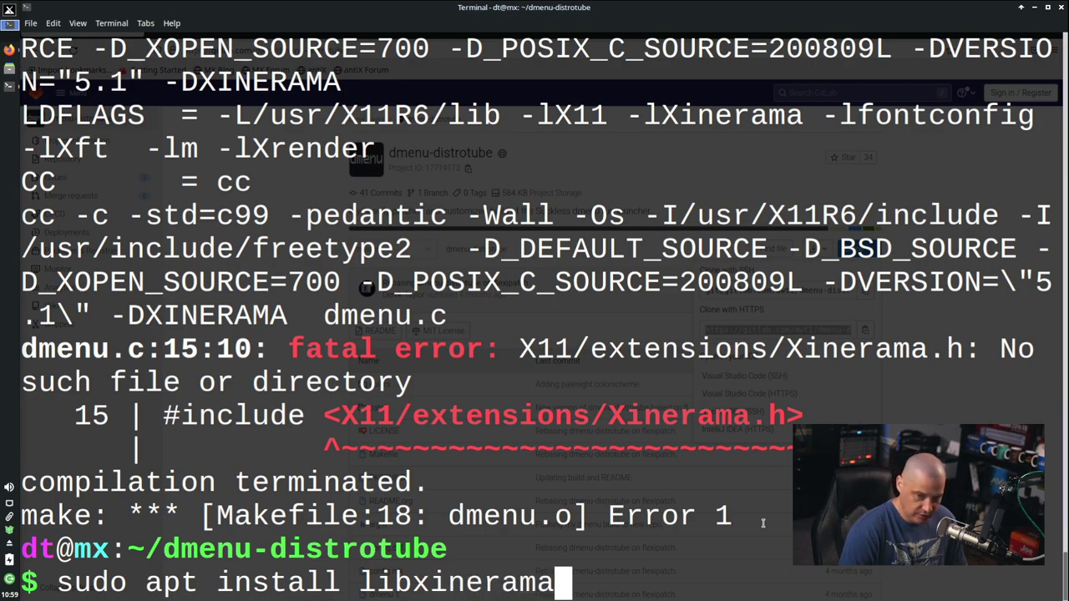
{"action": "type", "text": "-dev"}
{"action": "key", "text": "Return"}
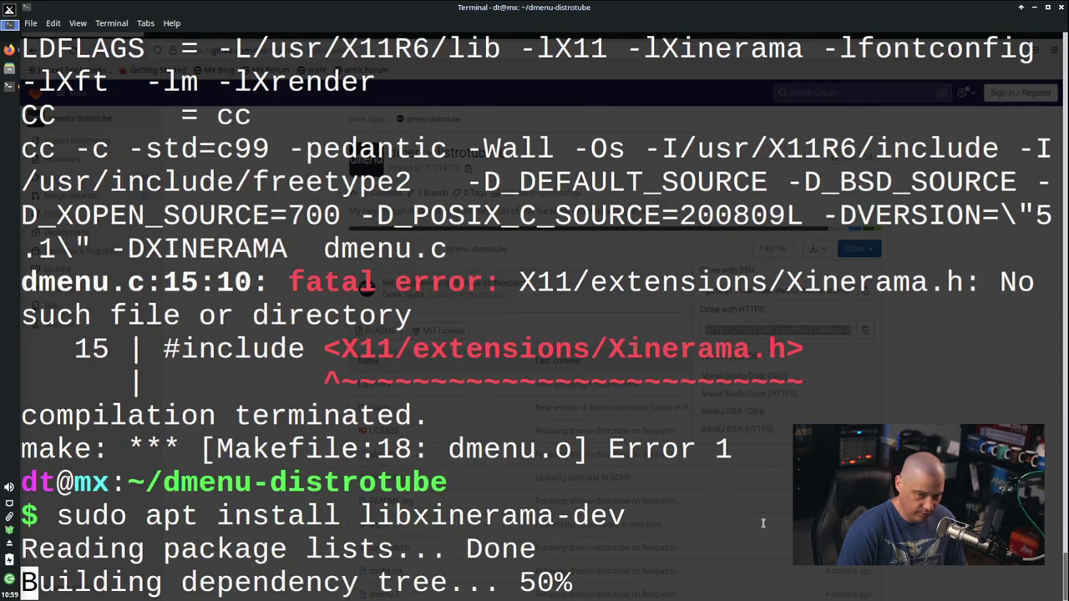
{"action": "key", "text": "Return"}
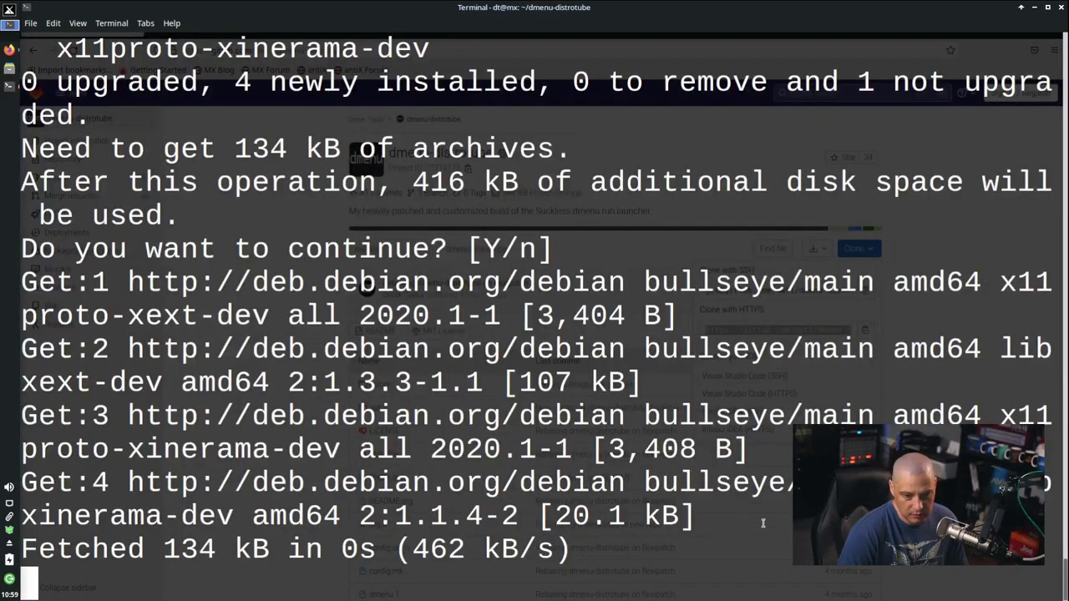
Step: Retry building and installing dmenu by rerunning "sudo make install && rm config.h"
{"action": "key", "text": "Up"}
{"action": "key", "text": "Up"}
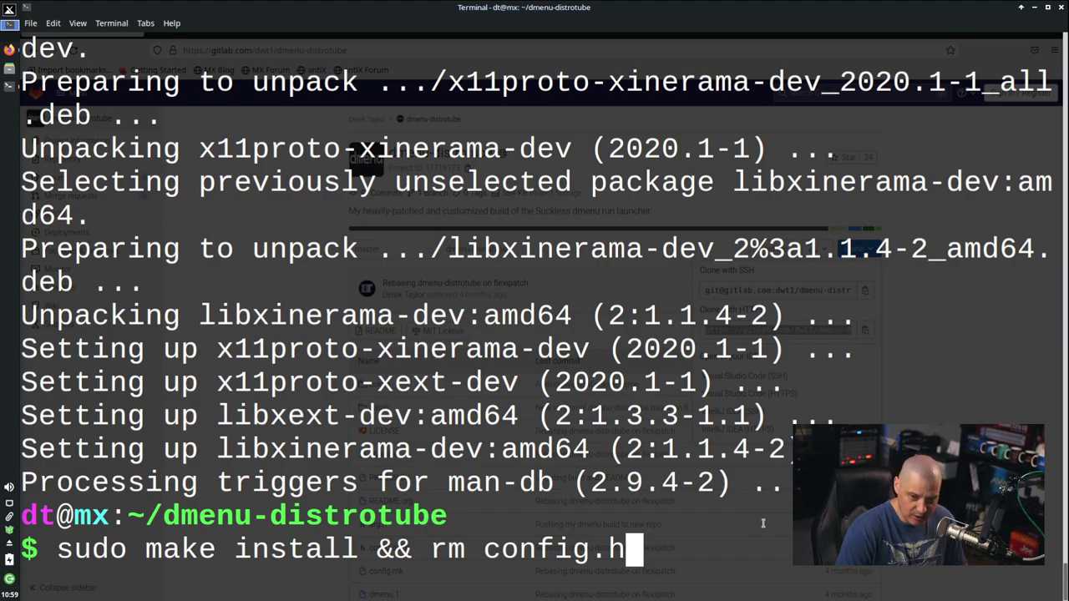
{"action": "key", "text": "Return"}
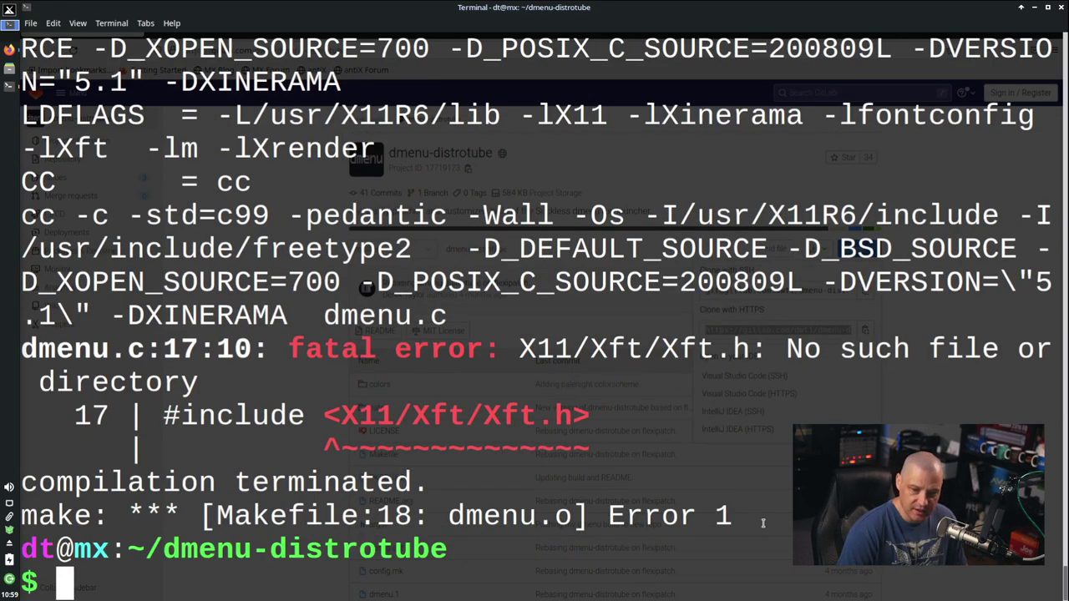
Step: Install the libxft-dev package with apt as root, accepting the installation
{"action": "key", "text": "Up"}
{"action": "key", "text": "Up"}
{"action": "key", "text": "BackSpace"}
{"action": "key", "text": "BackSpace"}
{"action": "key", "text": "BackSpace"}
{"action": "key", "text": "BackSpace"}
{"action": "key", "text": "BackSpace"}
{"action": "key", "text": "BackSpace"}
{"action": "key", "text": "BackSpace"}
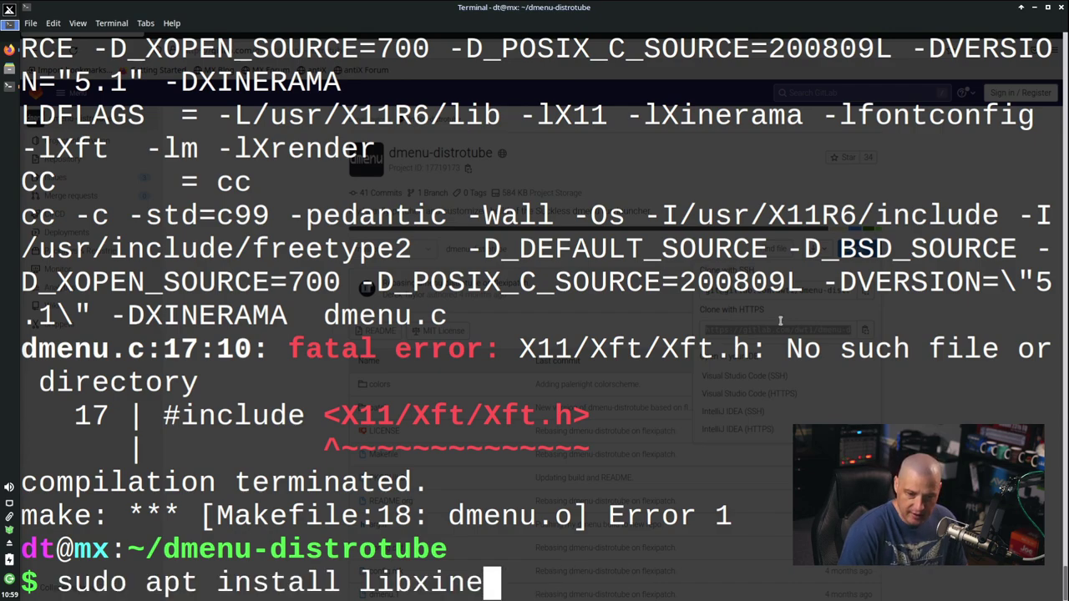
{"action": "type", "text": "f"}
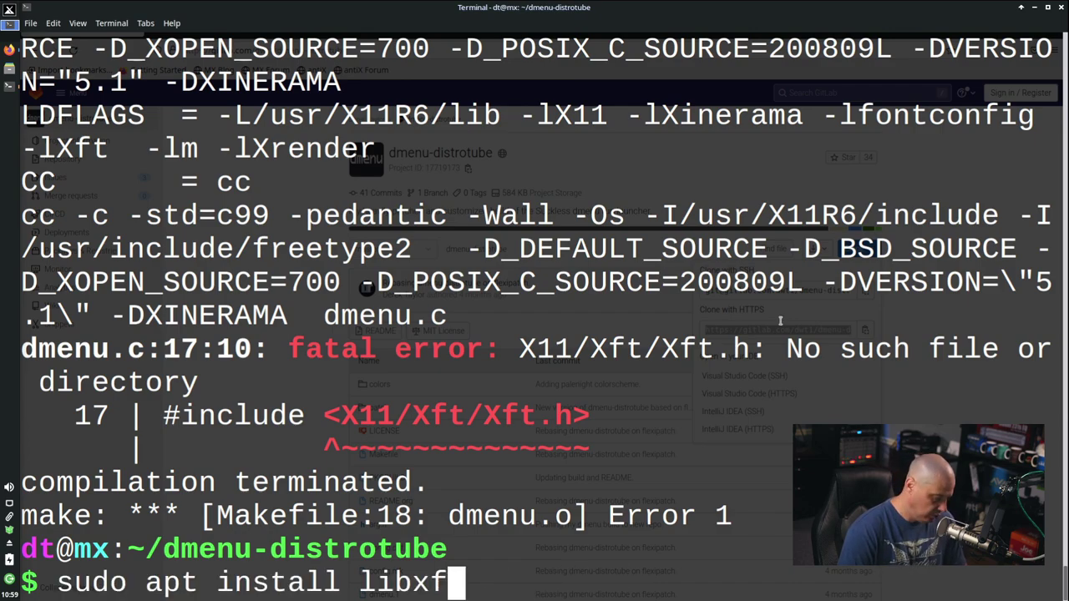
{"action": "type", "text": "t-dev"}
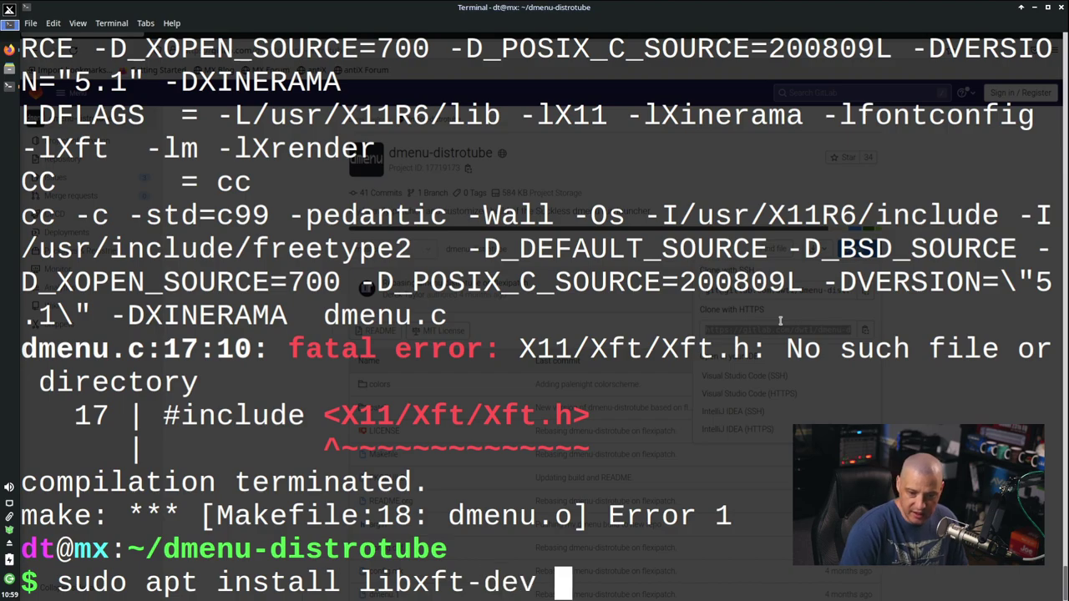
{"action": "key", "text": "Return"}
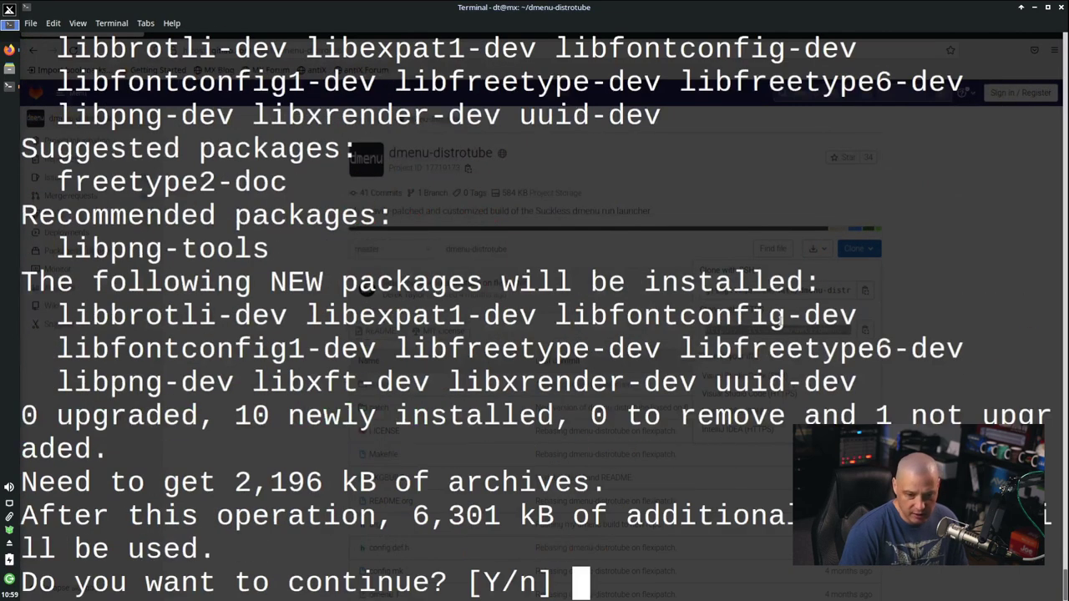
{"action": "key", "text": "Return"}
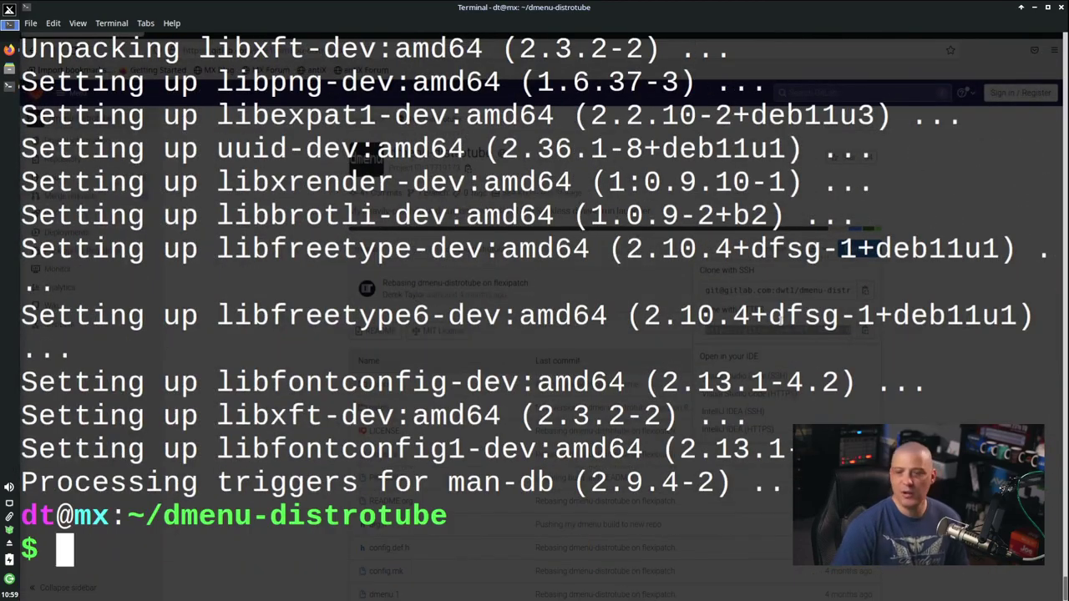
Step: Build and install dmenu with "sudo make install && rm config.h", approving the removal of the write-protected config.h
{"action": "type", "text": "sudo make install && rm config.h"}
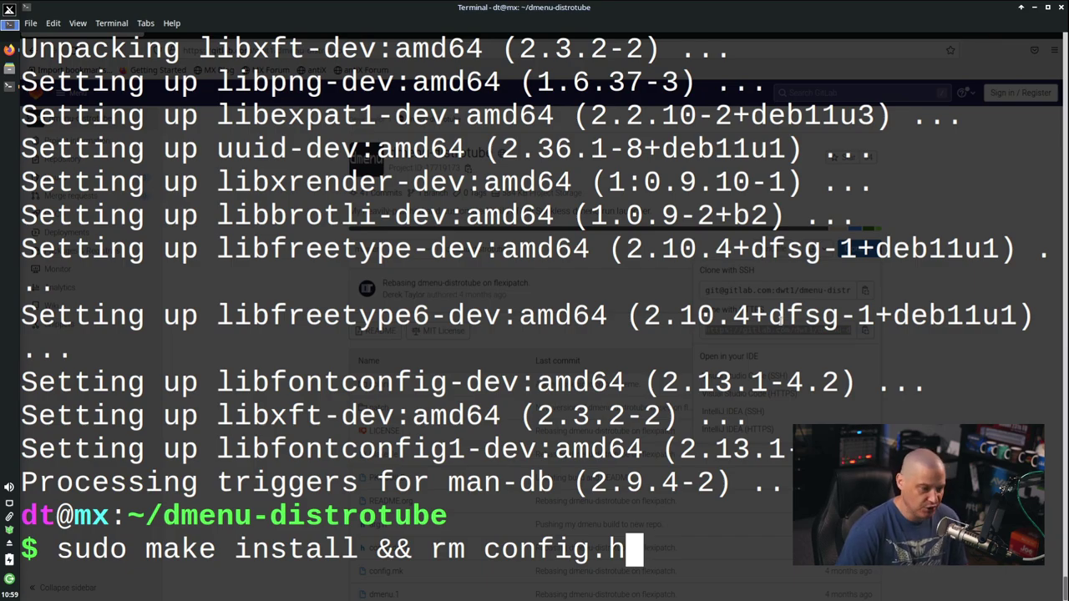
{"action": "key", "text": "Return"}
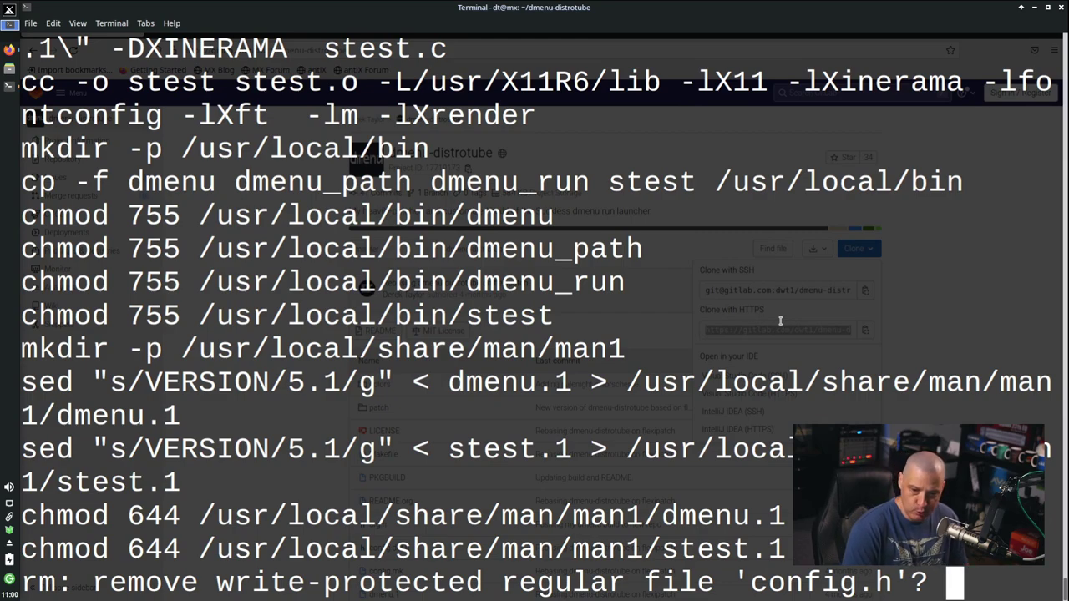
{"action": "type", "text": "y"}
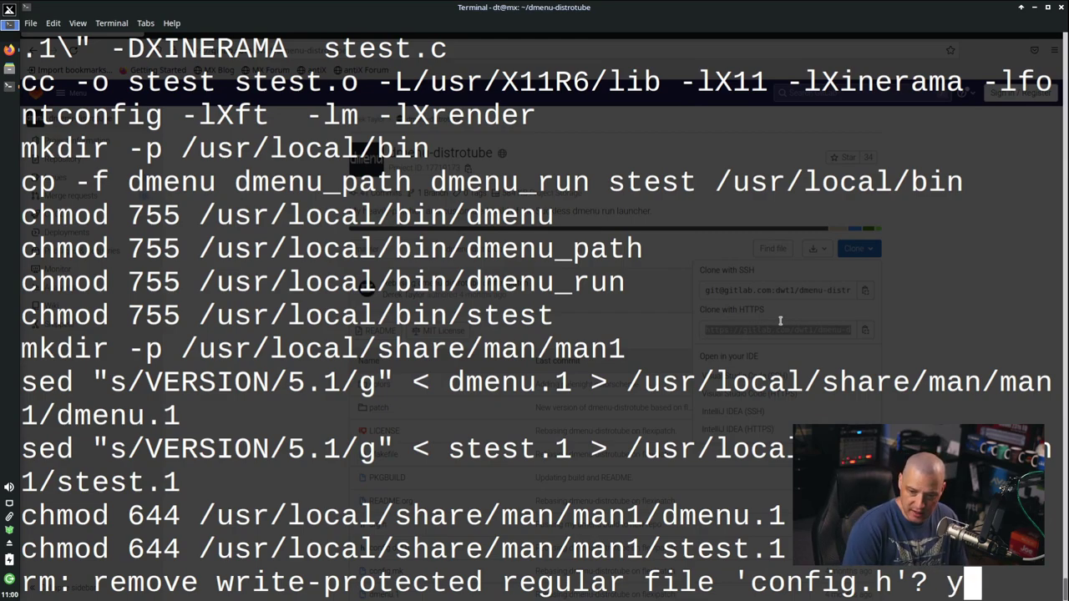
{"action": "key", "text": "Return"}
Step: Run dmenu_run from the terminal to test the installed launcher, and dismiss it
{"action": "type", "text": "d"}
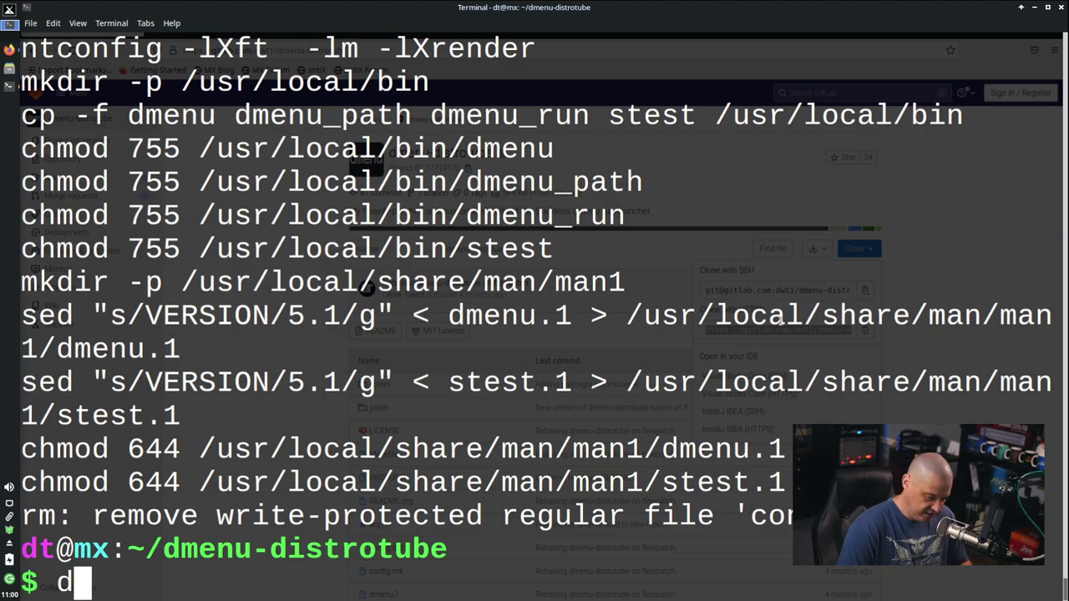
{"action": "type", "text": "menu_run"}
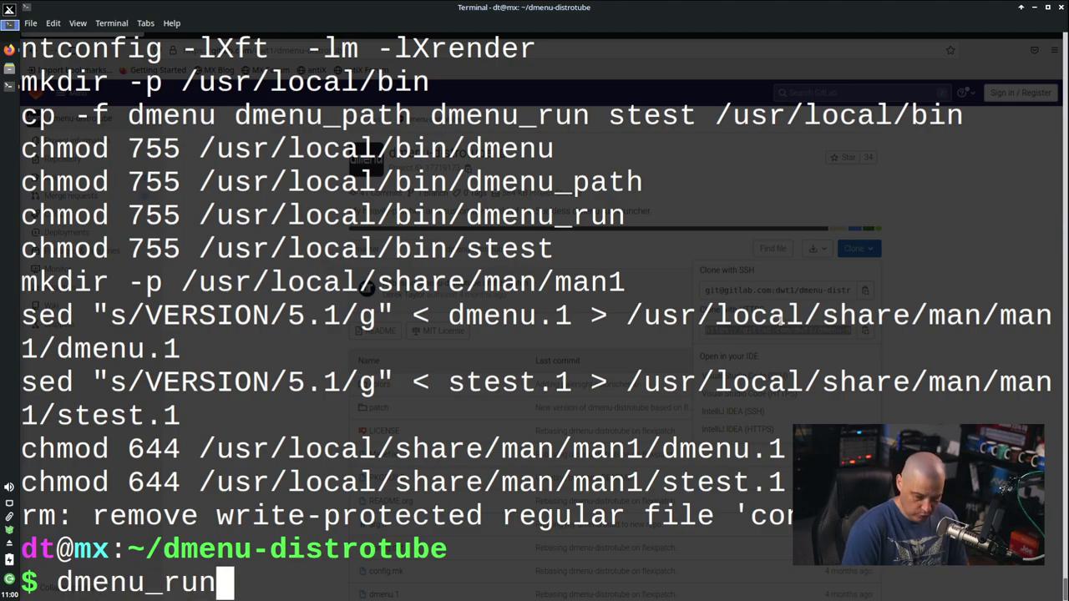
{"action": "key", "text": "Return"}
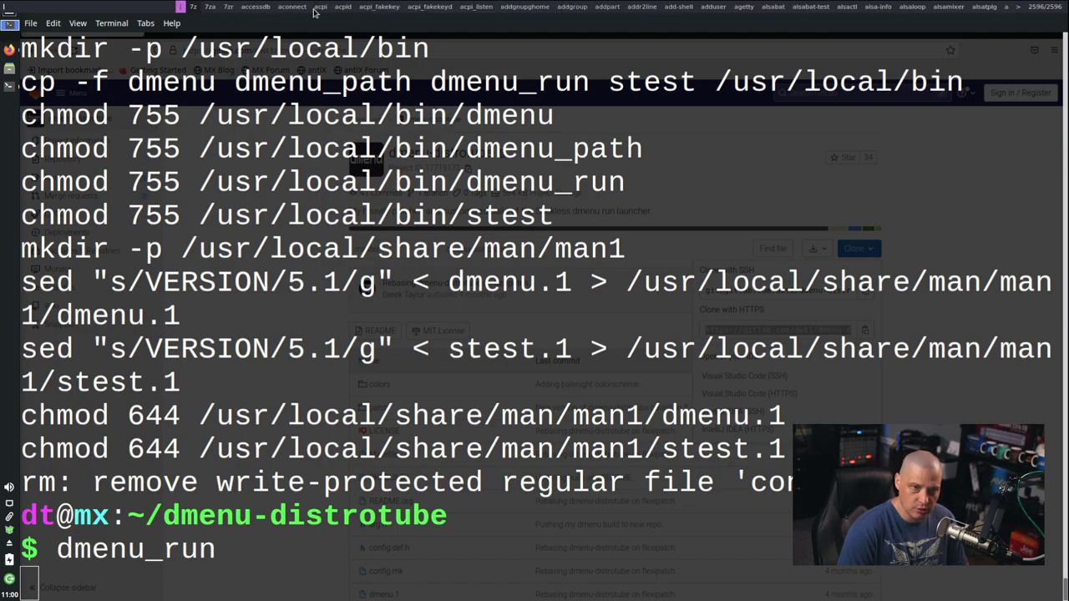
{"action": "key", "text": "Escape"}
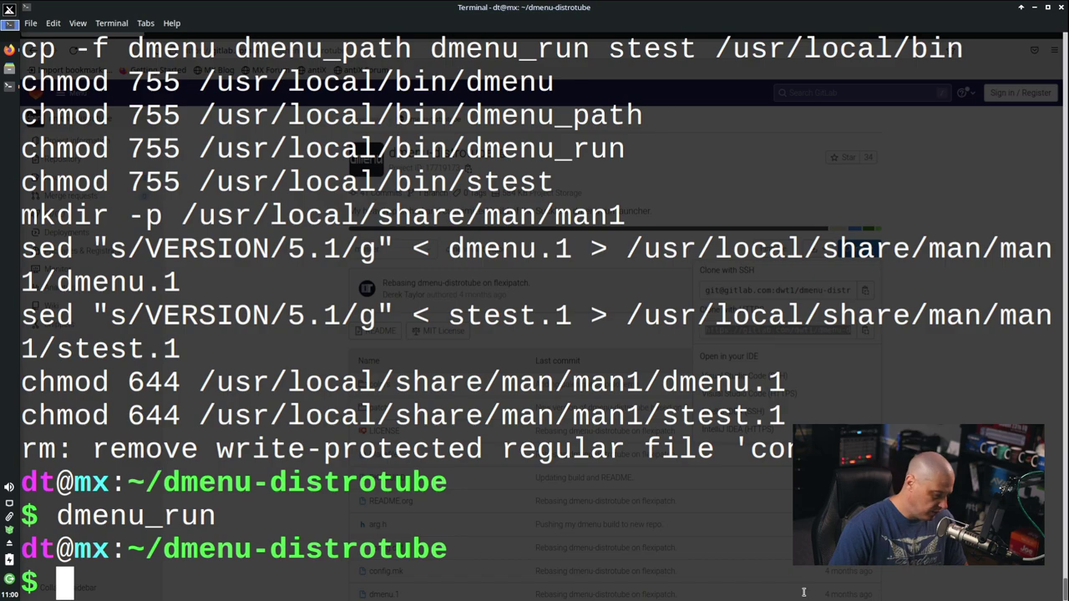
Step: List the files in the dmenu-distrotube folder and open config.def.h in vim
{"action": "type", "text": "ls"}
{"action": "key", "text": "Return"}
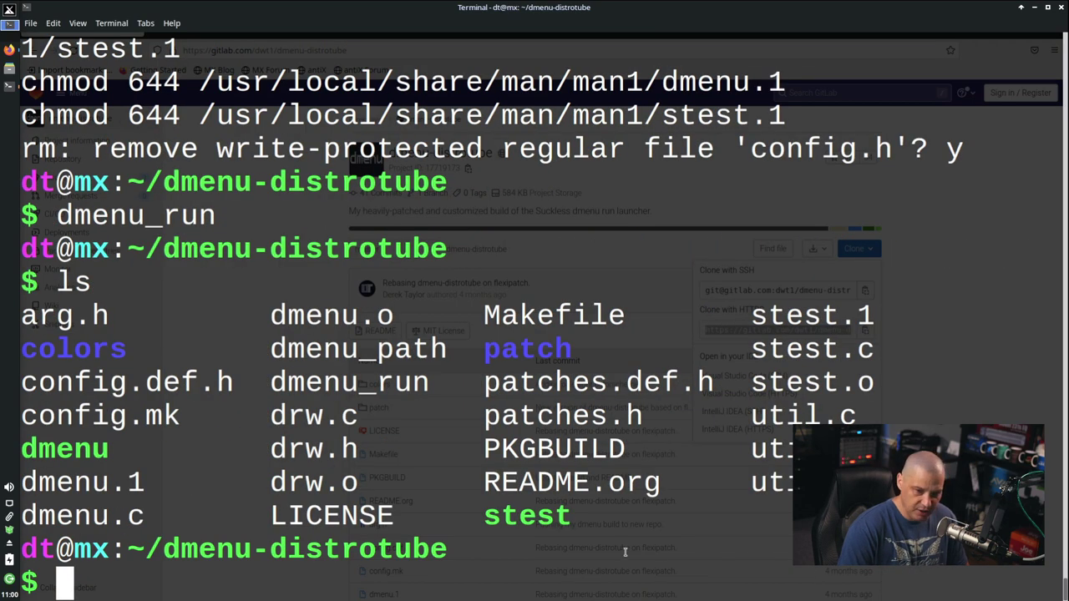
{"action": "left_click_drag", "start_coordinate": [234, 382], "coordinate": [20, 381]}
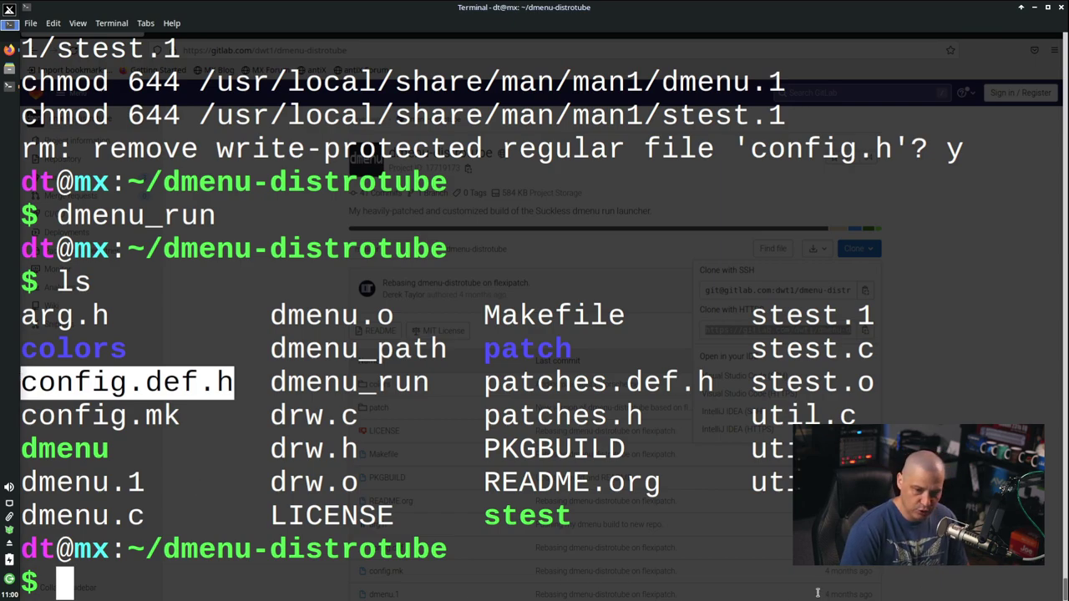
{"action": "type", "text": "vim "}
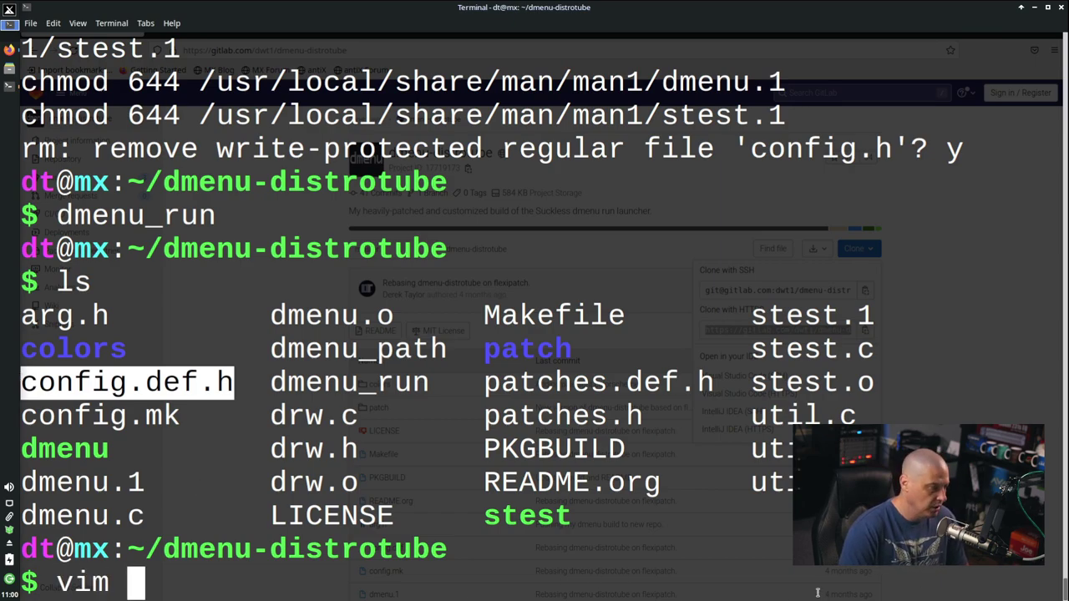
{"action": "type", "text": "config."}
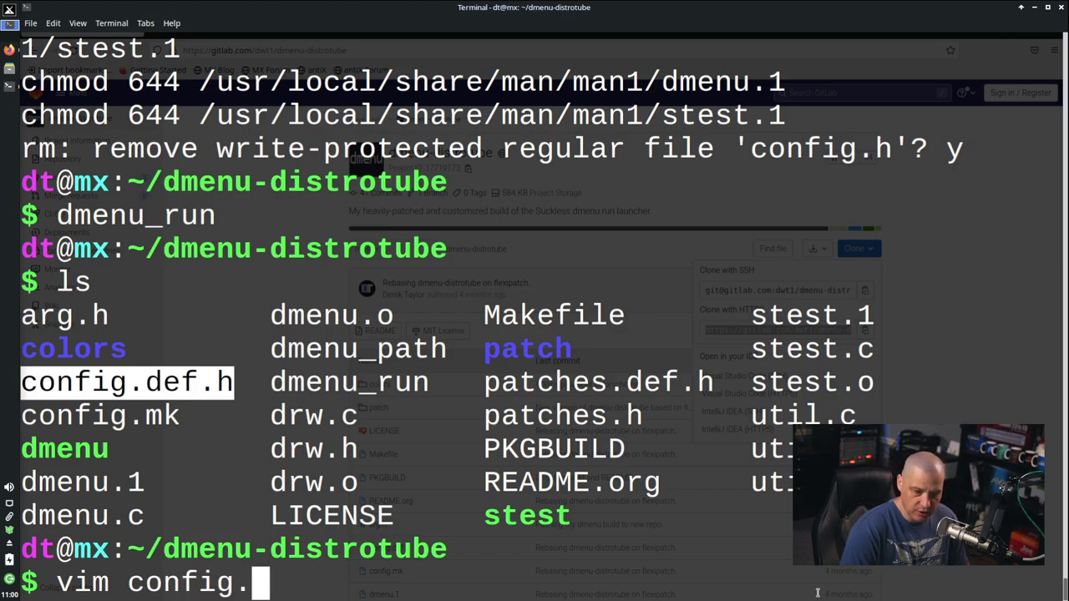
{"action": "type", "text": "def.h"}
{"action": "key", "text": "Return"}
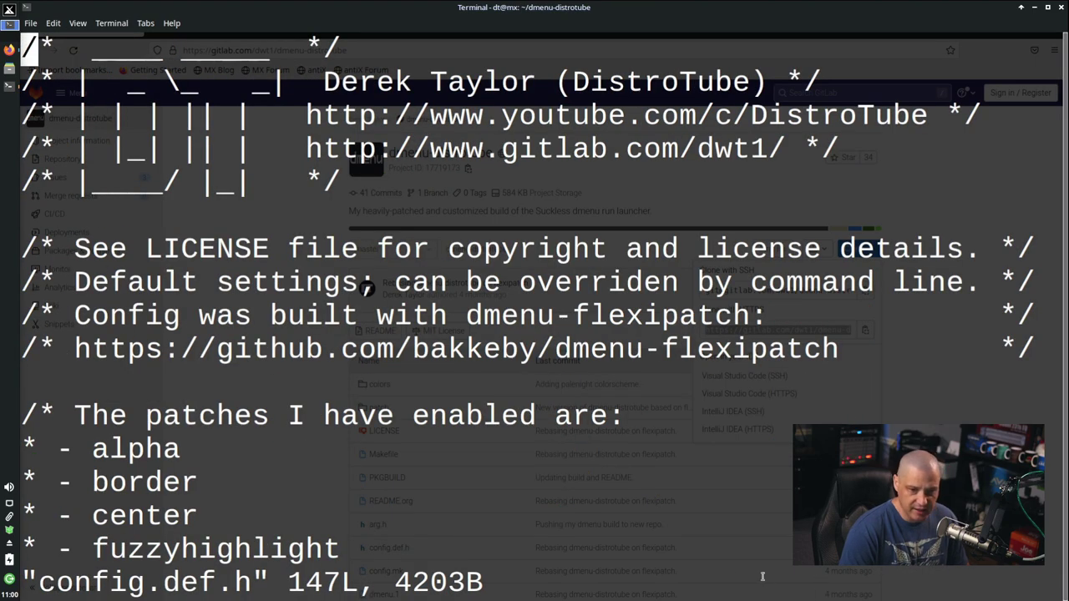
Step: Examine the list of enabled patches in config.def.h and highlight the default font entries
{"action": "key", "text": "j"}
{"action": "key", "text": "j"}
{"action": "key", "text": "j"}
{"action": "key", "text": "j"}
{"action": "key", "text": "j"}
{"action": "key", "text": "j"}
{"action": "key", "text": "j"}
{"action": "key", "text": "j"}
{"action": "key", "text": "j"}
{"action": "key", "text": "j"}
{"action": "key", "text": "j"}
{"action": "key", "text": "j"}
{"action": "key", "text": "j"}
{"action": "key", "text": "j"}
{"action": "key", "text": "j"}
{"action": "key", "text": "j"}
{"action": "key", "text": "j"}
{"action": "key", "text": "j"}
{"action": "key", "text": "j"}
{"action": "key", "text": "j"}
{"action": "key", "text": "j"}
{"action": "key", "text": "j"}
{"action": "key", "text": "j"}
{"action": "key", "text": "j"}
{"action": "key", "text": "j"}
{"action": "key", "text": "j"}
{"action": "key", "text": "j"}
{"action": "key", "text": "j"}
{"action": "key", "text": "j"}
{"action": "key", "text": "j"}
{"action": "key", "text": "j"}
{"action": "key", "text": "j"}
{"action": "key", "text": "j"}
{"action": "key", "text": "j"}
{"action": "key", "text": "j"}
{"action": "key", "text": "j"}
{"action": "key", "text": "j"}
{"action": "key", "text": "j"}
{"action": "key", "text": "j"}
{"action": "key", "text": "j"}
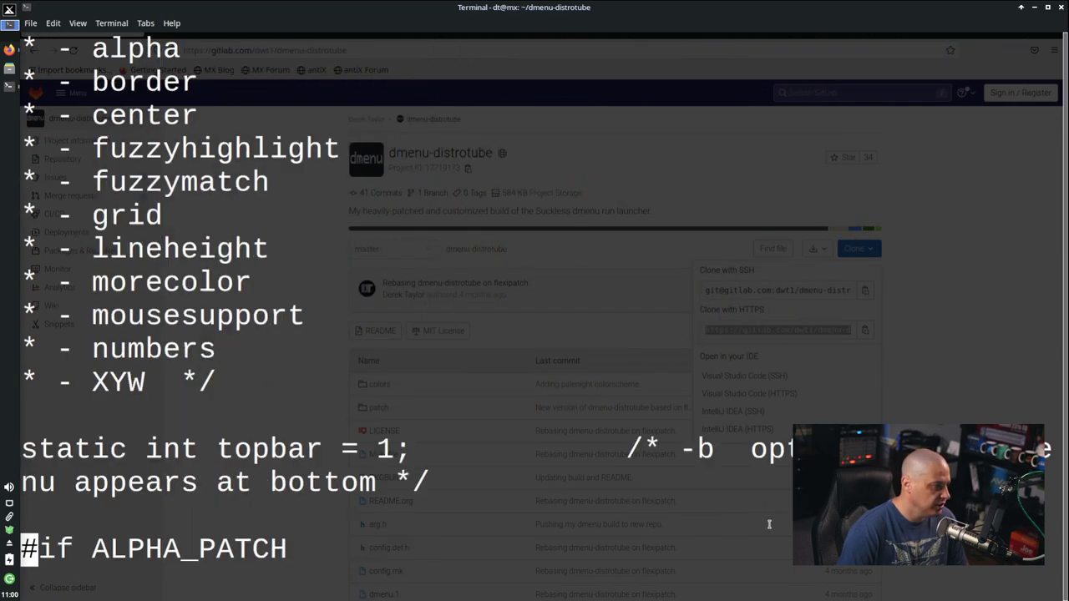
{"action": "key", "text": "j"}
{"action": "key", "text": "j"}
{"action": "key", "text": "j"}
{"action": "key", "text": "j"}
{"action": "key", "text": "j"}
{"action": "key", "text": "j"}
{"action": "key", "text": "j"}
{"action": "key", "text": "j"}
{"action": "key", "text": "j"}
{"action": "key", "text": "j"}
{"action": "key", "text": "j"}
{"action": "key", "text": "j"}
{"action": "key", "text": "j"}
{"action": "key", "text": "j"}
{"action": "key", "text": "j"}
{"action": "key", "text": "j"}
{"action": "key", "text": "j"}
{"action": "key", "text": "j"}
{"action": "key", "text": "j"}
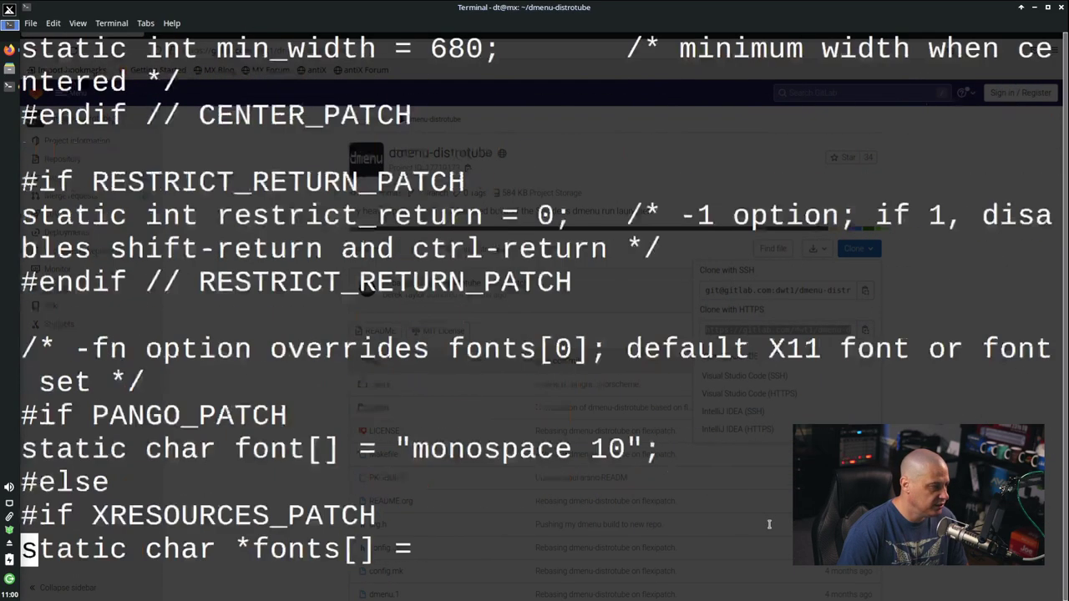
{"action": "key", "text": "j"}
{"action": "key", "text": "j"}
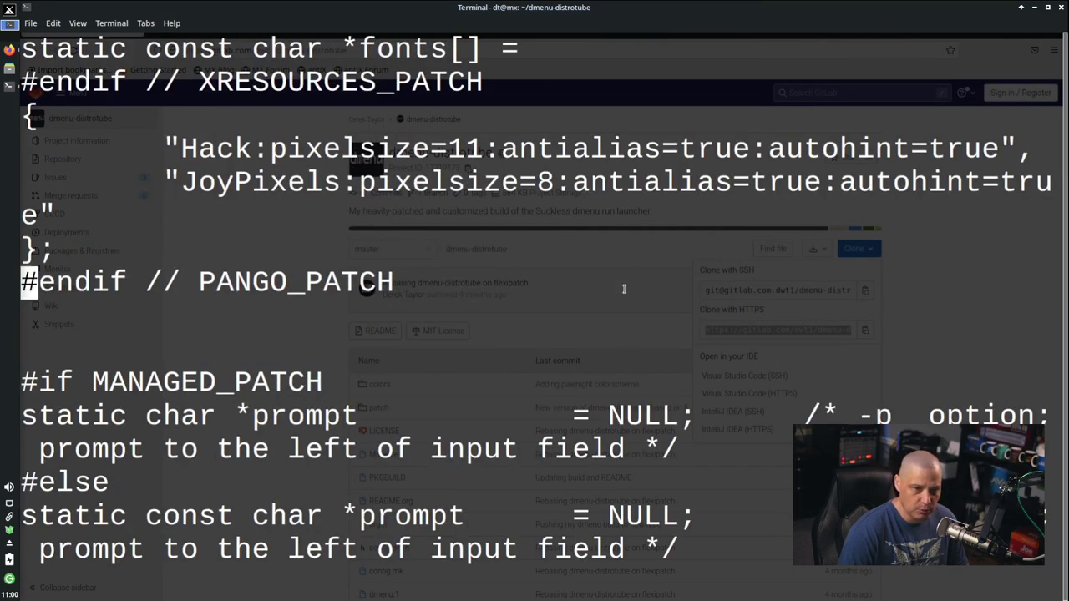
{"action": "left_click_drag", "start_coordinate": [167, 149], "coordinate": [548, 219]}
Step: Read on to the color scheme section of config.def.h and highlight the list of available themes
{"action": "key", "text": "j"}
{"action": "key", "text": "j"}
{"action": "key", "text": "j"}
{"action": "key", "text": "j"}
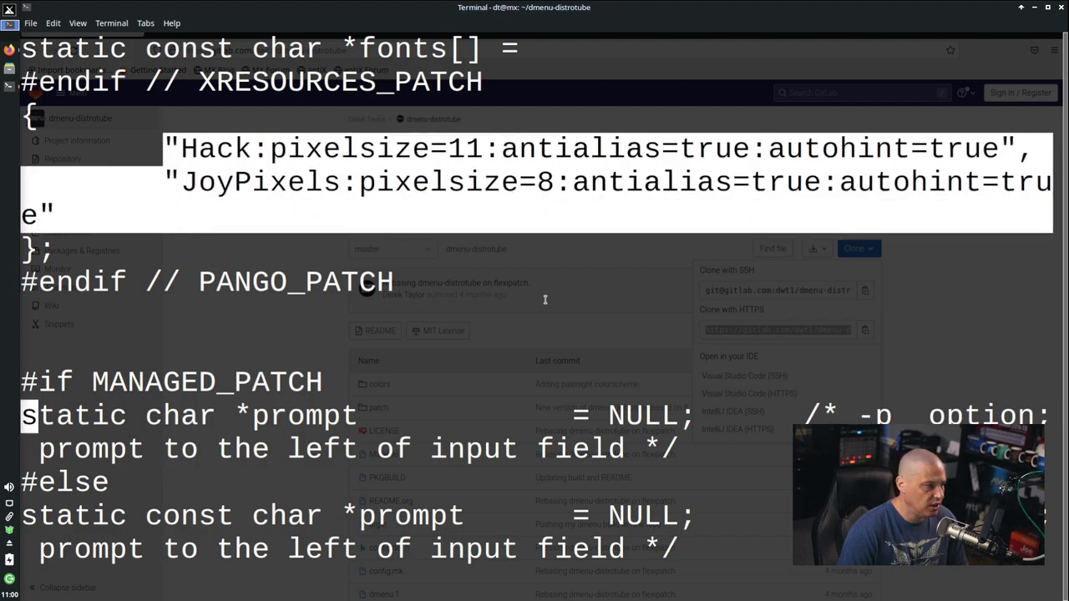
{"action": "key", "text": "j"}
{"action": "key", "text": "j"}
{"action": "key", "text": "j"}
{"action": "key", "text": "j"}
{"action": "key", "text": "j"}
{"action": "key", "text": "j"}
{"action": "key", "text": "j"}
{"action": "key", "text": "j"}
{"action": "key", "text": "j"}
{"action": "key", "text": "j"}
{"action": "key", "text": "j"}
{"action": "key", "text": "j"}
{"action": "key", "text": "j"}
{"action": "key", "text": "j"}
{"action": "key", "text": "j"}
{"action": "key", "text": "j"}
{"action": "key", "text": "j"}
{"action": "key", "text": "j"}
{"action": "key", "text": "j"}
{"action": "key", "text": "j"}
{"action": "key", "text": "j"}
{"action": "key", "text": "j"}
{"action": "key", "text": "j"}
{"action": "key", "text": "j"}
{"action": "key", "text": "j"}
{"action": "key", "text": "j"}
{"action": "key", "text": "j"}
{"action": "key", "text": "j"}
{"action": "key", "text": "j"}
{"action": "key", "text": "j"}
{"action": "key", "text": "j"}
{"action": "key", "text": "j"}
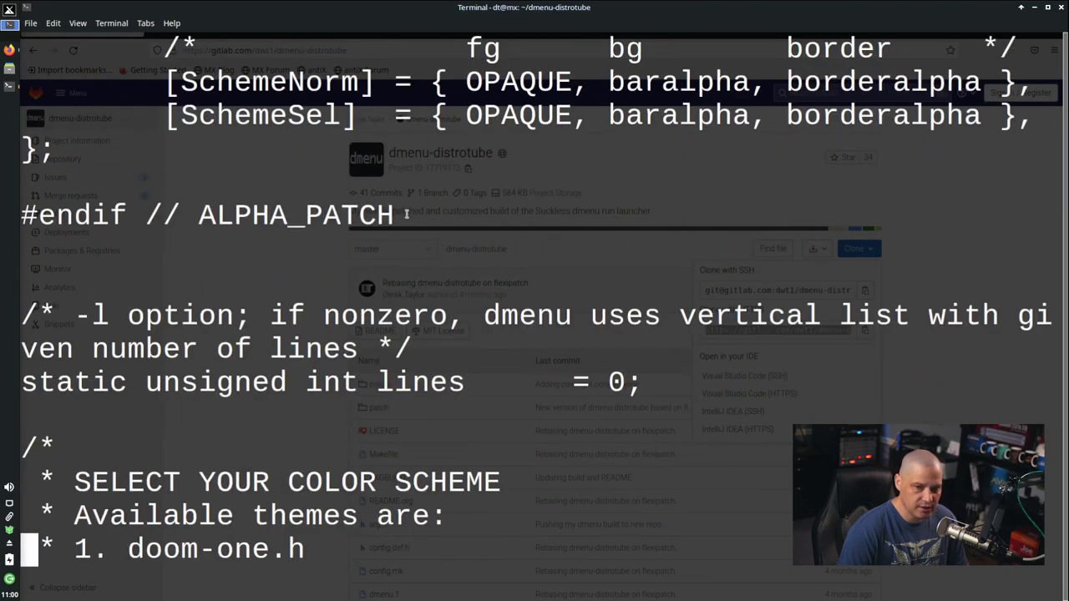
{"action": "key", "text": "j"}
{"action": "key", "text": "j"}
{"action": "key", "text": "j"}
{"action": "key", "text": "j"}
{"action": "key", "text": "j"}
{"action": "key", "text": "j"}
{"action": "key", "text": "j"}
{"action": "key", "text": "j"}
{"action": "key", "text": "j"}
{"action": "key", "text": "j"}
{"action": "key", "text": "j"}
{"action": "key", "text": "j"}
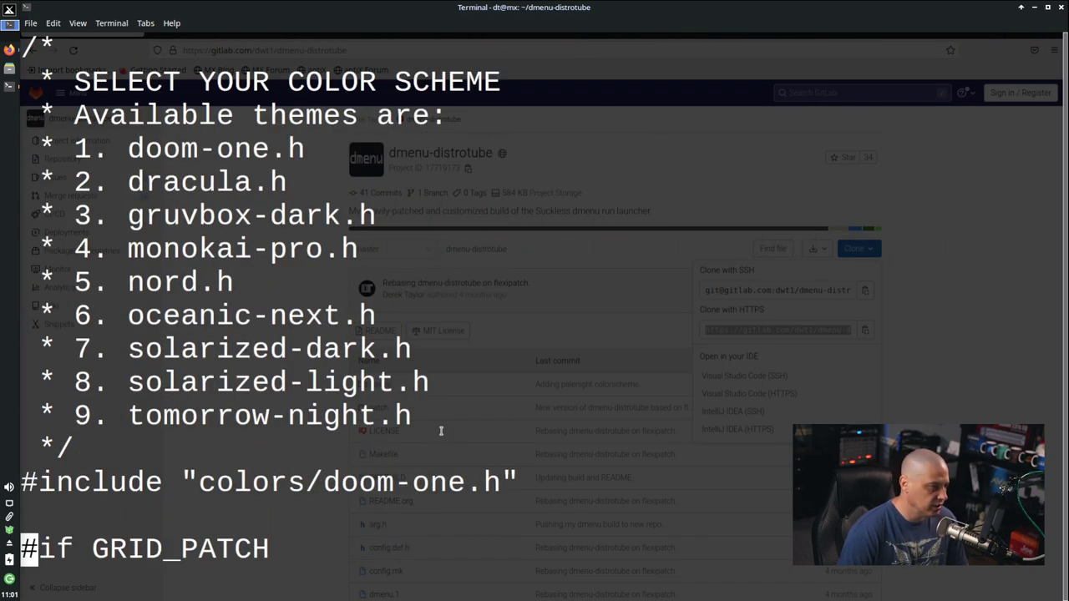
{"action": "left_click_drag", "start_coordinate": [437, 437], "coordinate": [42, 84]}
{"action": "left_click", "coordinate": [461, 318]}
Step: Review the grid, line height, word delimiter and border settings in config.def.h, and quit vim without saving
{"action": "key", "text": "j"}
{"action": "key", "text": "j"}
{"action": "key", "text": "j"}
{"action": "key", "text": "j"}
{"action": "key", "text": "j"}
{"action": "key", "text": "j"}
{"action": "key", "text": "j"}
{"action": "key", "text": "j"}
{"action": "key", "text": "j"}
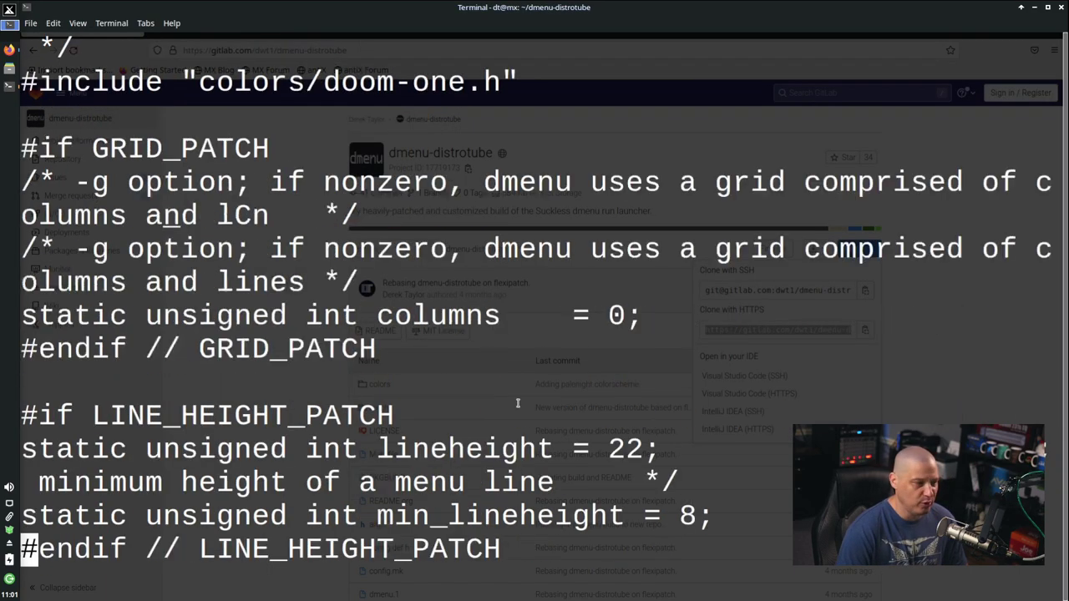
{"action": "key", "text": "j"}
{"action": "key", "text": "j"}
{"action": "key", "text": "j"}
{"action": "key", "text": "j"}
{"action": "key", "text": "j"}
{"action": "key", "text": "j"}
{"action": "key", "text": "j"}
{"action": "key", "text": "j"}
{"action": "key", "text": "j"}
{"action": "key", "text": "j"}
{"action": "key", "text": "j"}
{"action": "key", "text": "j"}
{"action": "key", "text": "j"}
{"action": "key", "text": "j"}
{"action": "key", "text": "j"}
{"action": "key", "text": "j"}
{"action": "key", "text": "j"}
{"action": "key", "text": "j"}
{"action": "key", "text": "j"}
{"action": "key", "text": "j"}
{"action": "key", "text": "j"}
{"action": "key", "text": "j"}
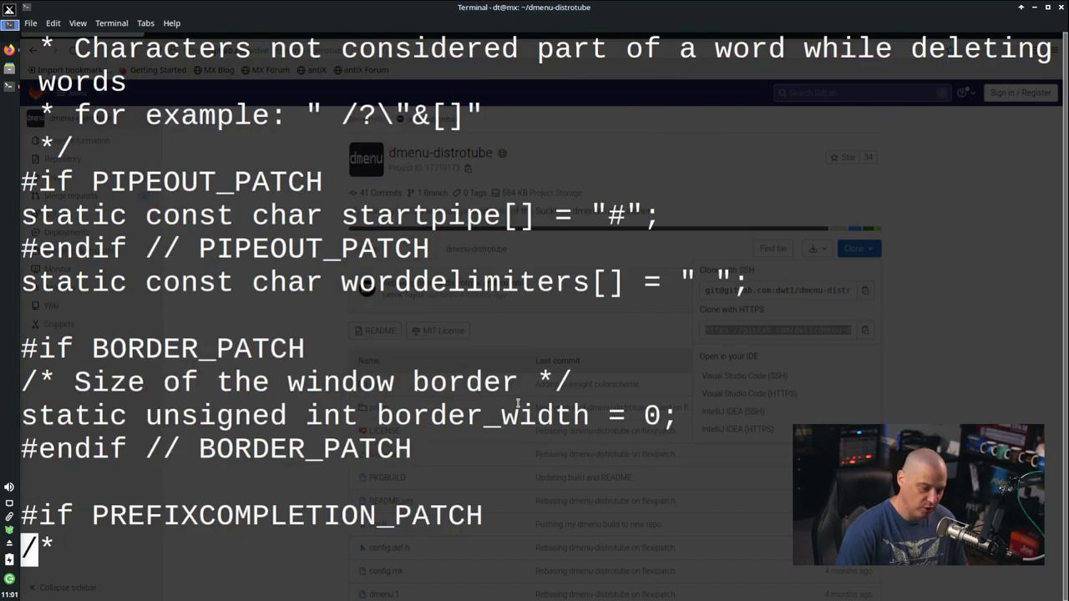
{"action": "type", "text": ":q"}
{"action": "key", "text": "Return"}
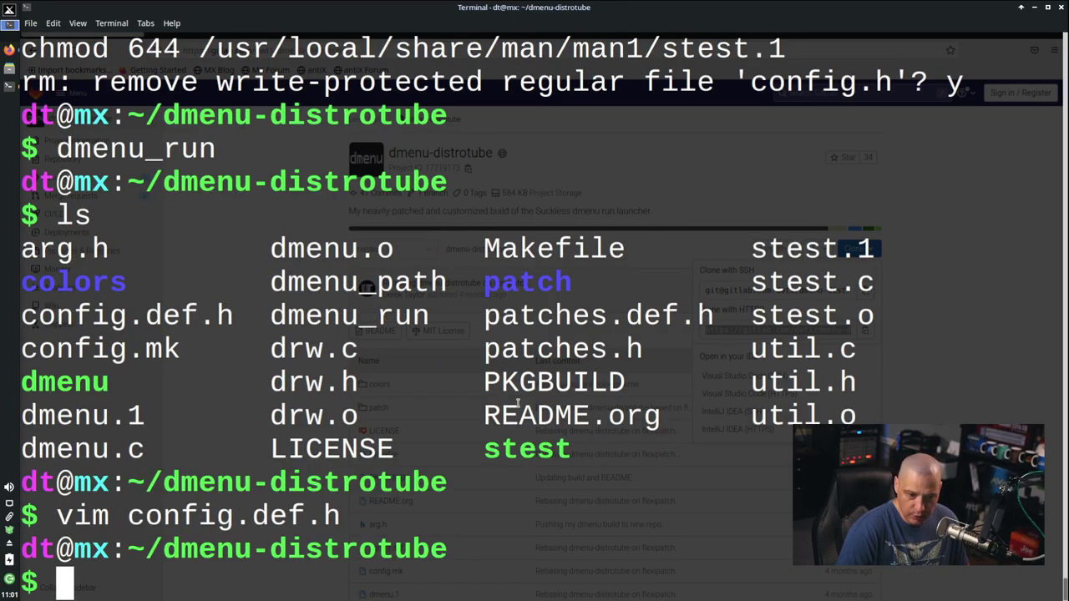
Step: Exit the terminal session and close the browser tab showing the dmenu-distrotube repository
{"action": "type", "text": "exit"}
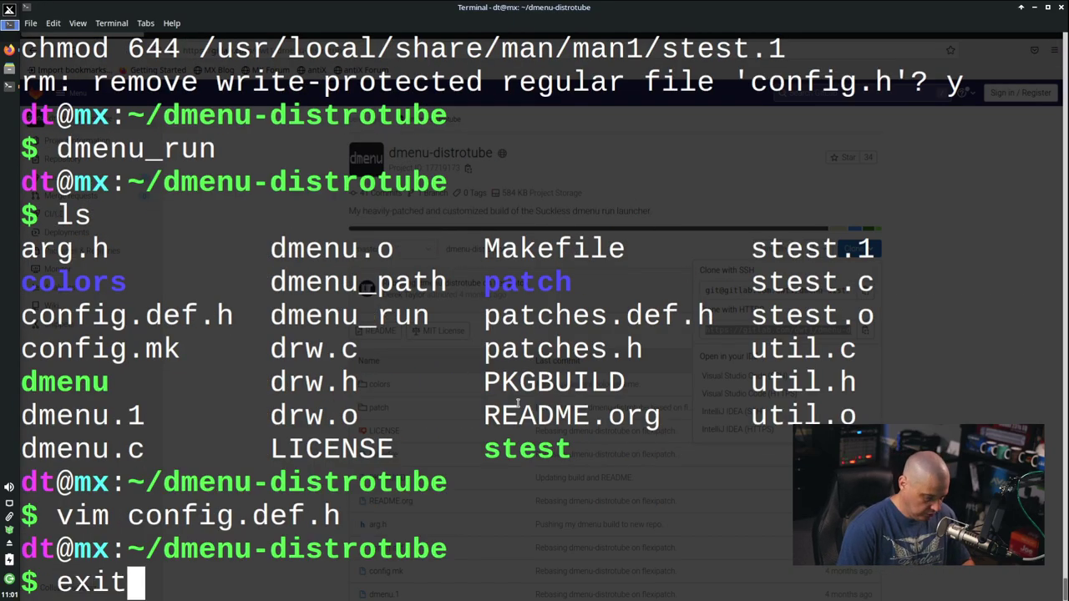
{"action": "key", "text": "Return"}
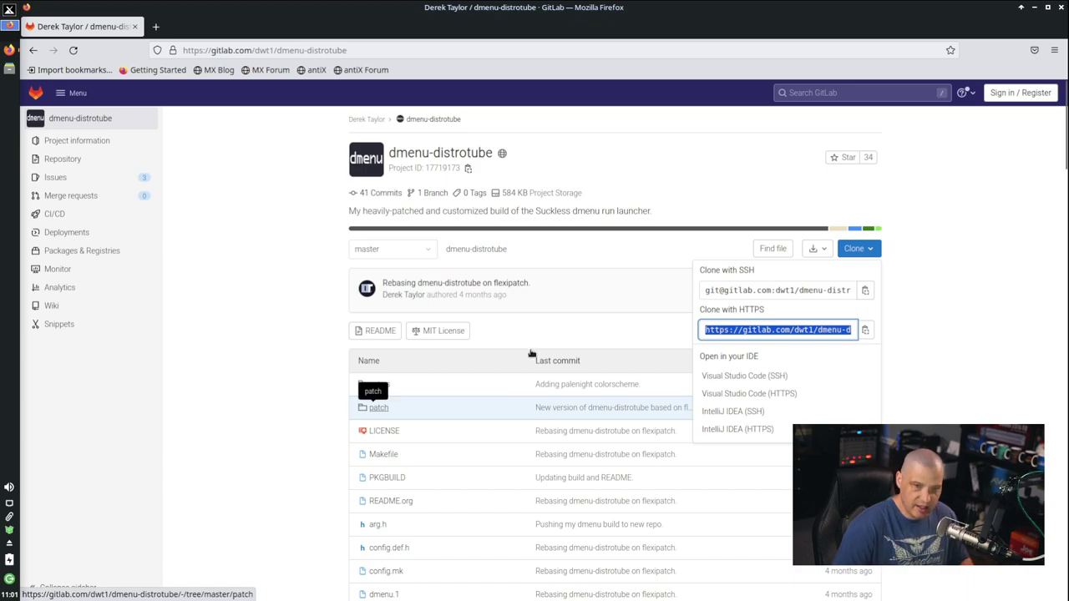
{"action": "left_click", "coordinate": [135, 28]}
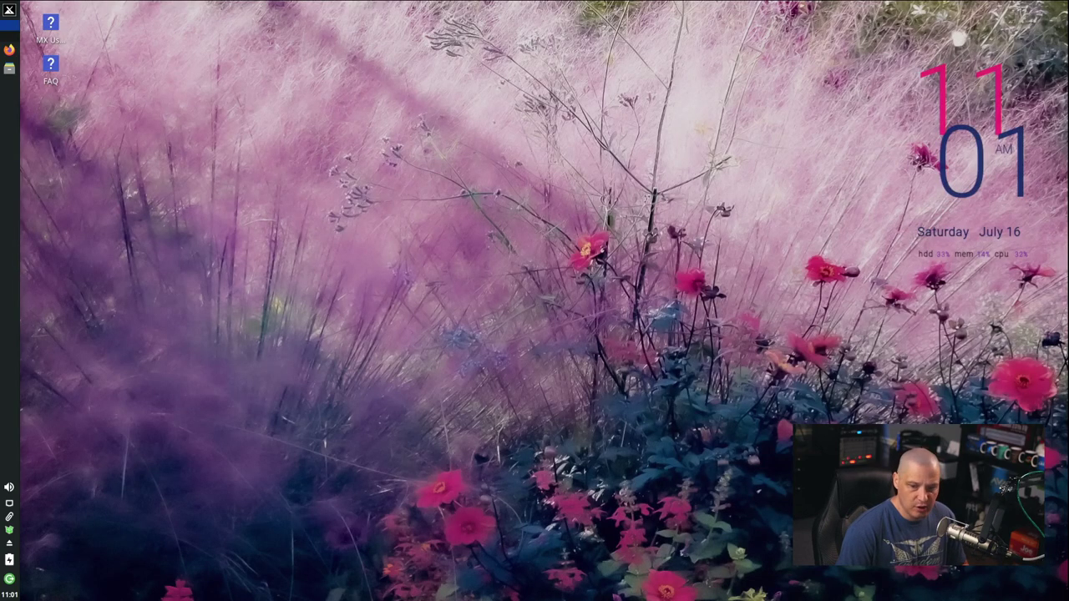
Step: Open the keyboard settings and show the list of application shortcuts
{"action": "key", "text": "super"}
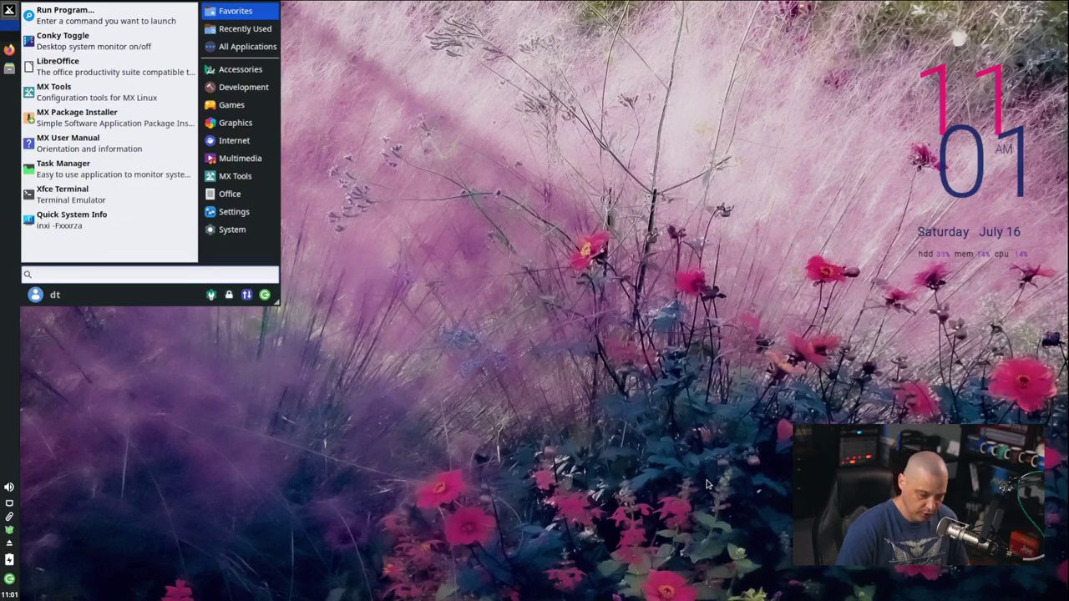
{"action": "type", "text": "keybin"}
{"action": "key", "text": "Down"}
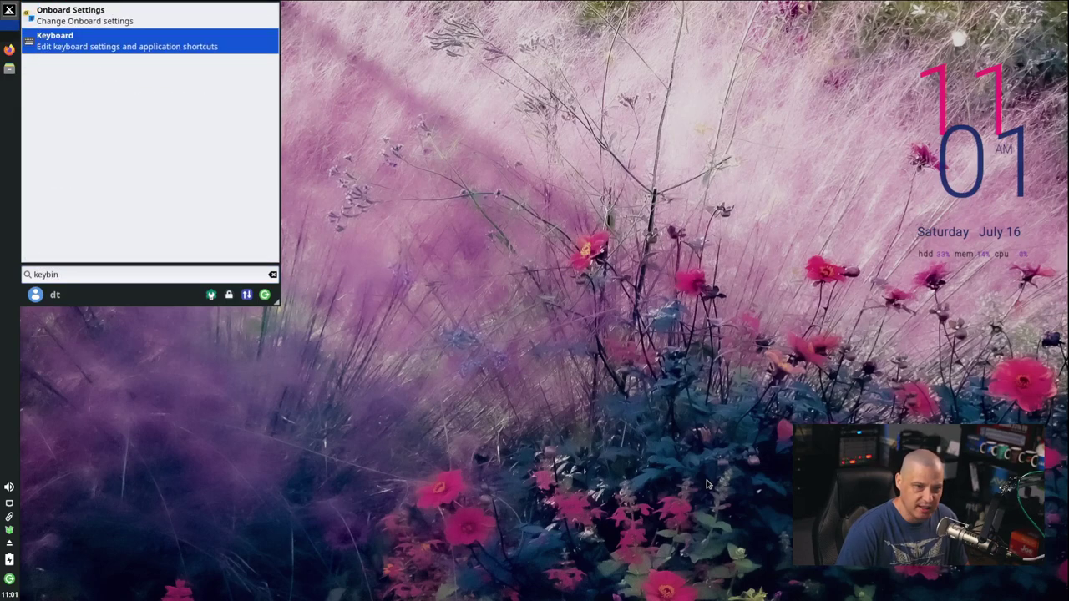
{"action": "key", "text": "Return"}
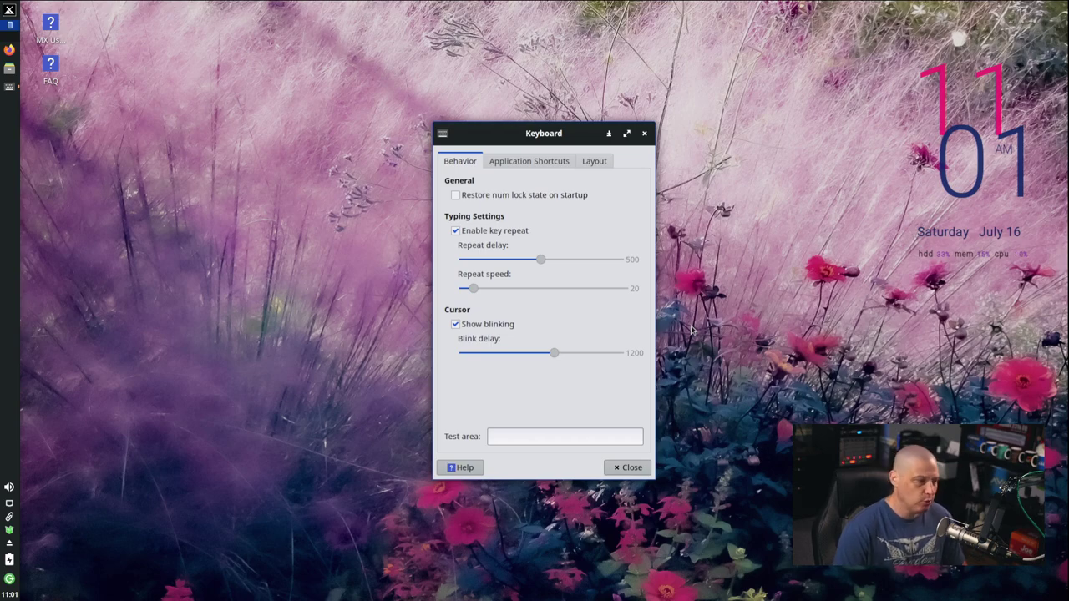
{"action": "left_click", "coordinate": [526, 167]}
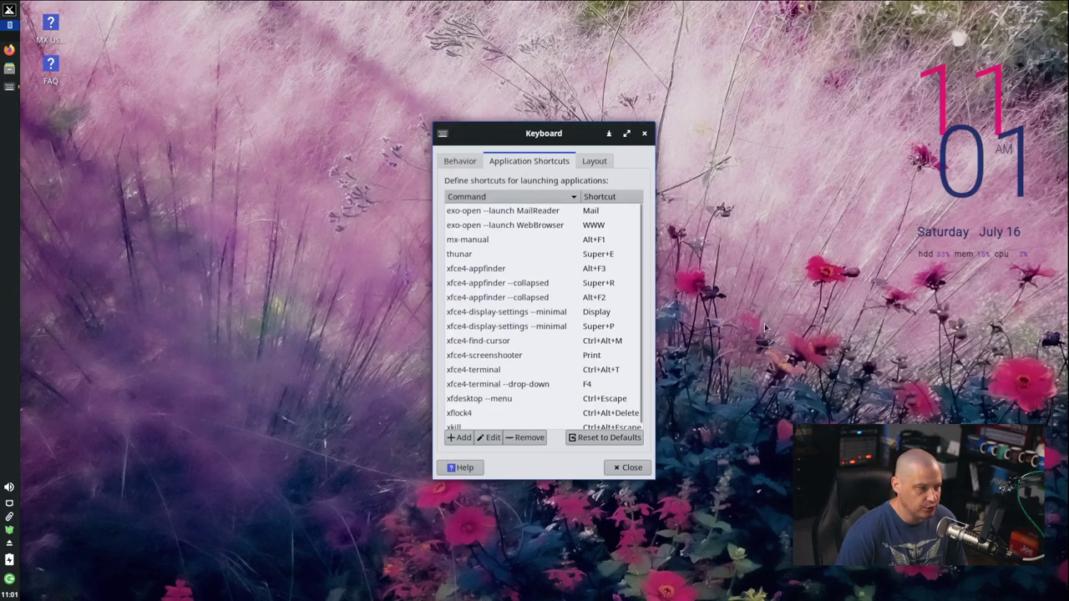
Step: Add an application shortcut that runs demnu_run with Shift+Super+Return, try it out, and dismiss the resulting dialog
{"action": "left_click", "coordinate": [459, 437]}
{"action": "type", "text": "demnu_"}
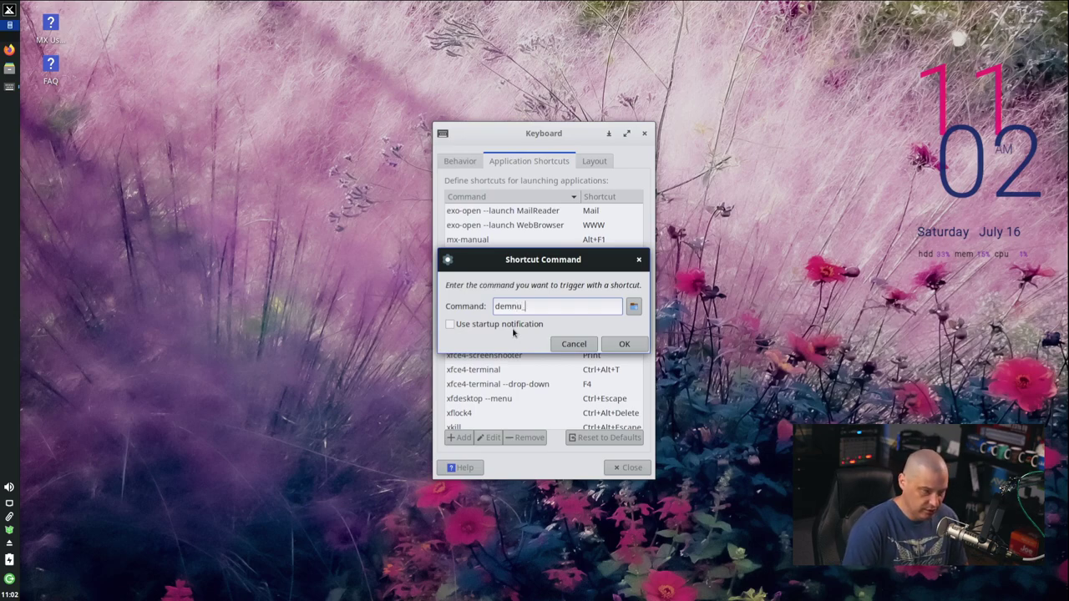
{"action": "type", "text": "run"}
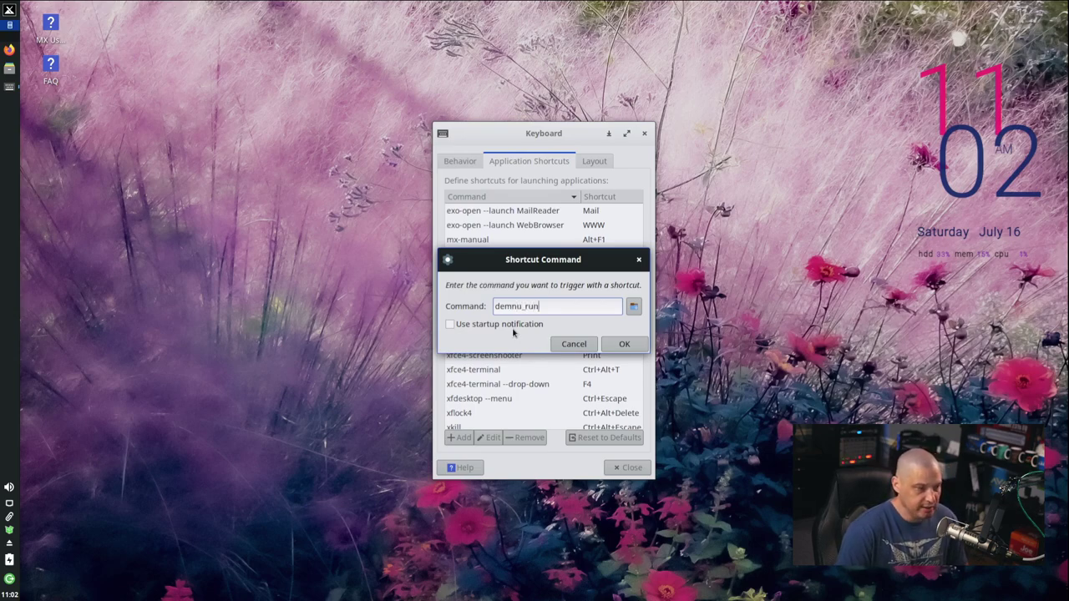
{"action": "left_click", "coordinate": [624, 343]}
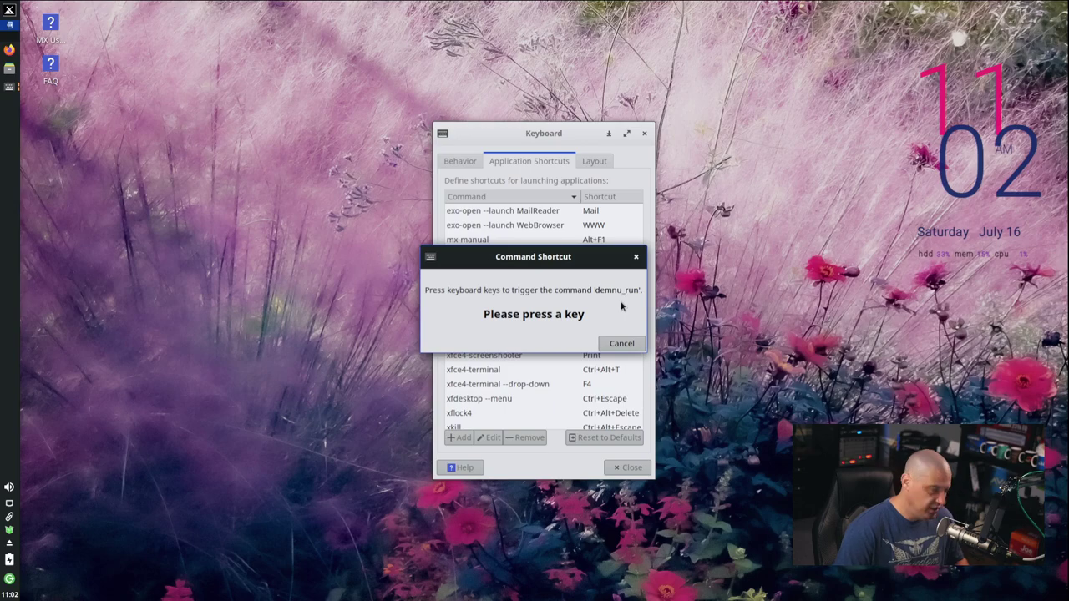
{"action": "key", "text": "super+d"}
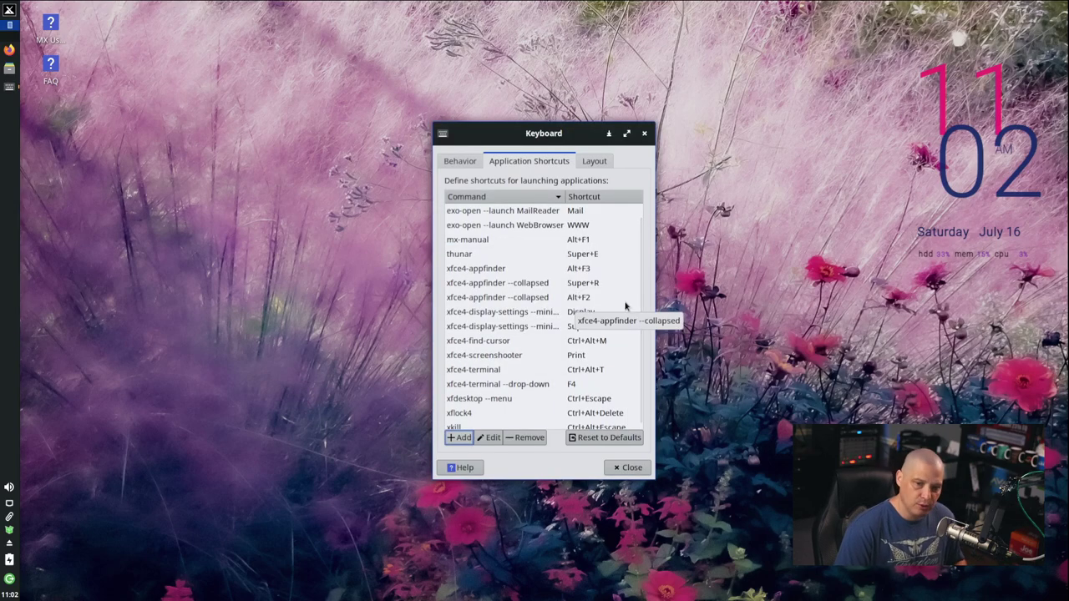
{"action": "key", "text": "shift+super+Return"}
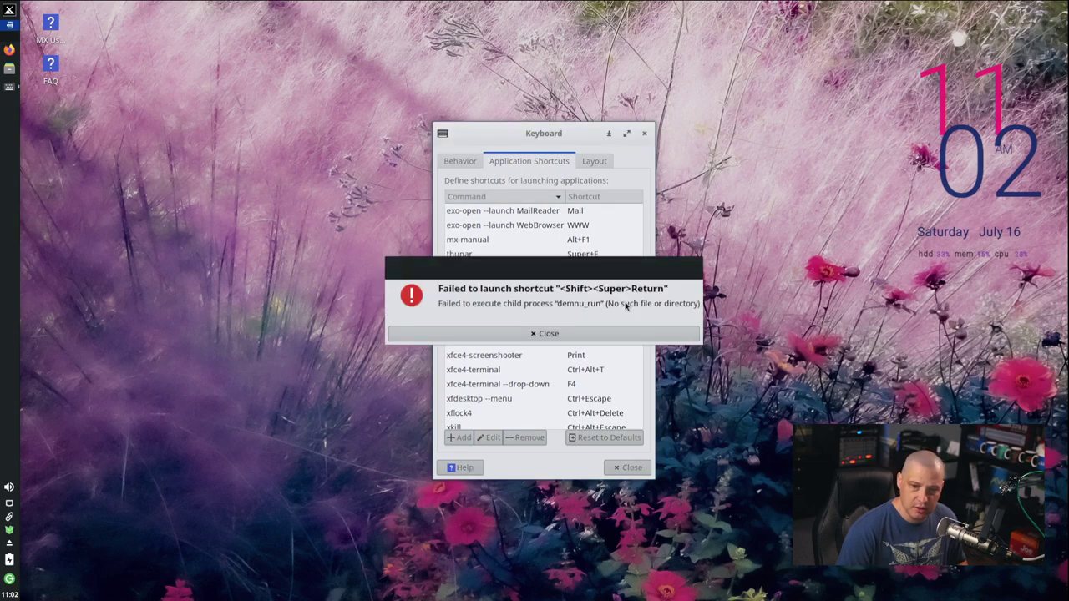
{"action": "left_click", "coordinate": [523, 335]}
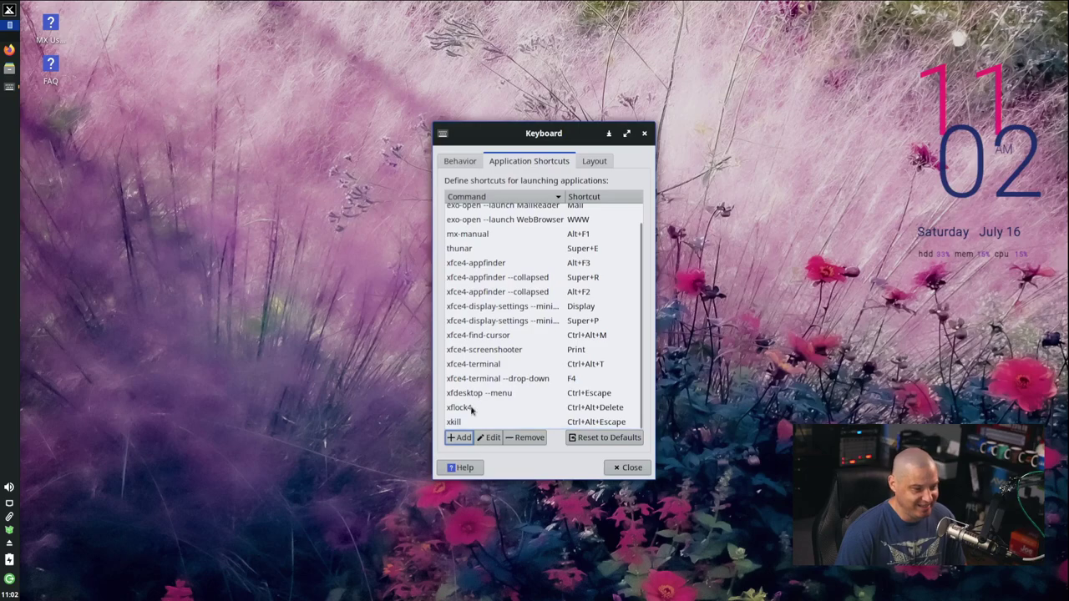
Step: Correct the new shortcut's command to dmenu_run, assign Shift+Super+Return again, and let it replace the conflicting entry
{"action": "scroll", "coordinate": [502, 215], "scroll_direction": "up", "scroll_amount": 1}
{"action": "double_click", "coordinate": [502, 215]}
{"action": "double_click", "coordinate": [528, 308]}
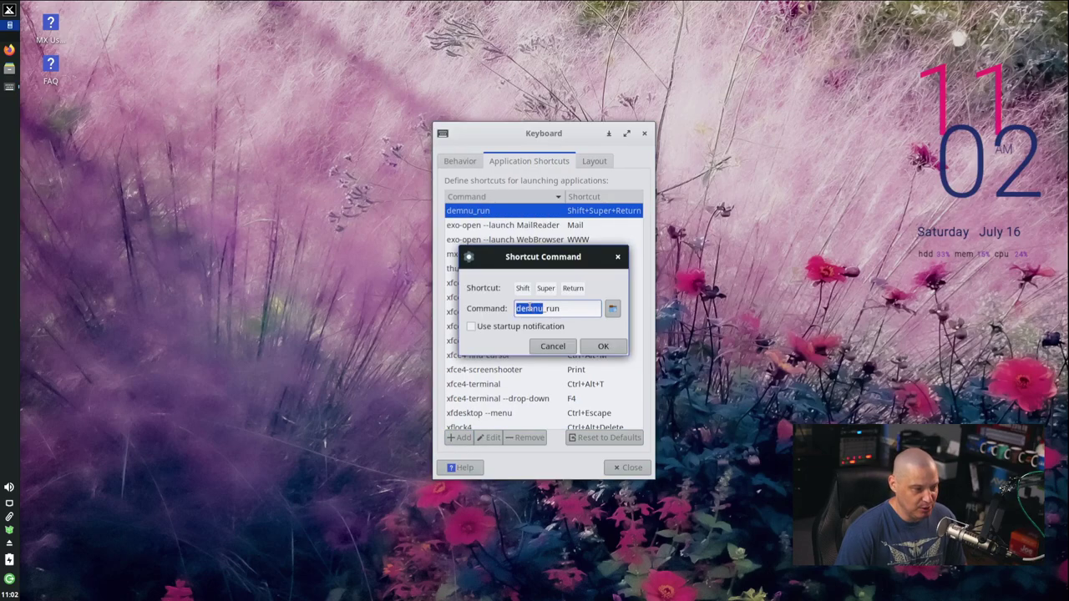
{"action": "type", "text": "dmenu"}
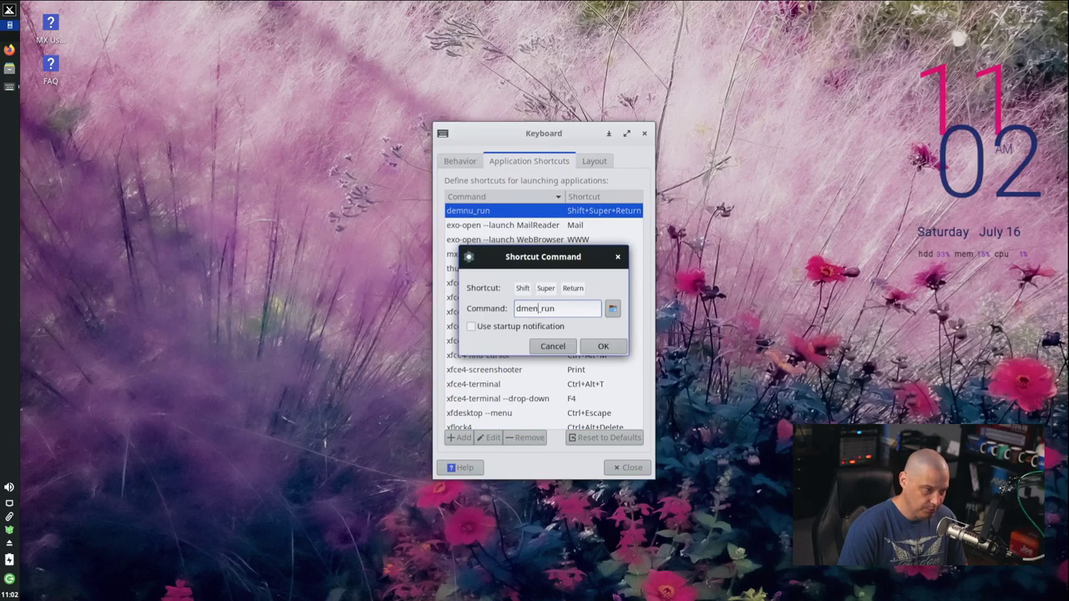
{"action": "left_click", "coordinate": [603, 347]}
{"action": "key", "text": "shift+super+Return"}
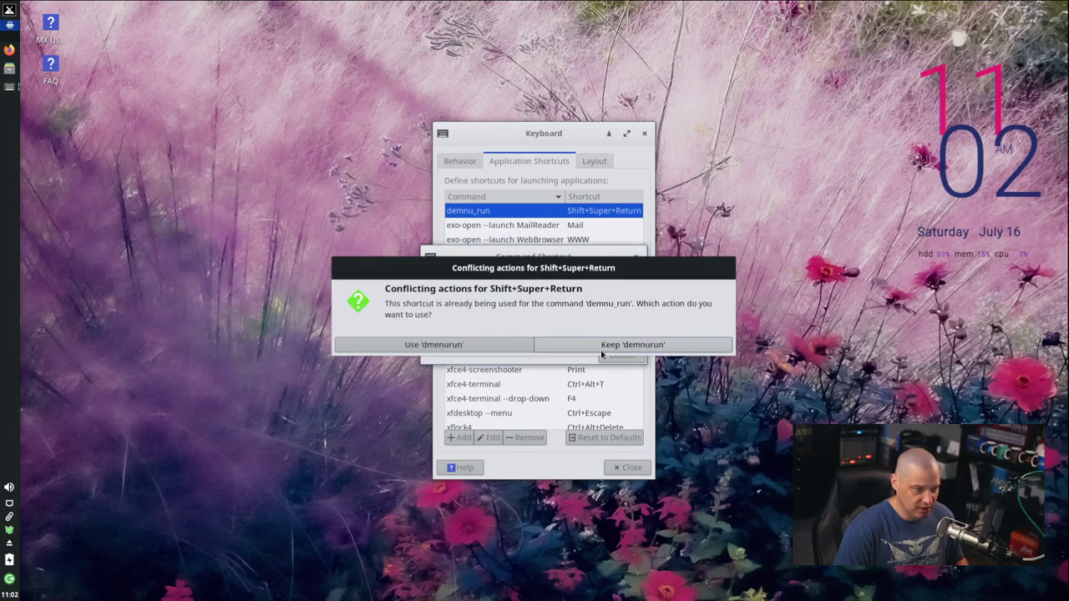
{"action": "left_click", "coordinate": [459, 344]}
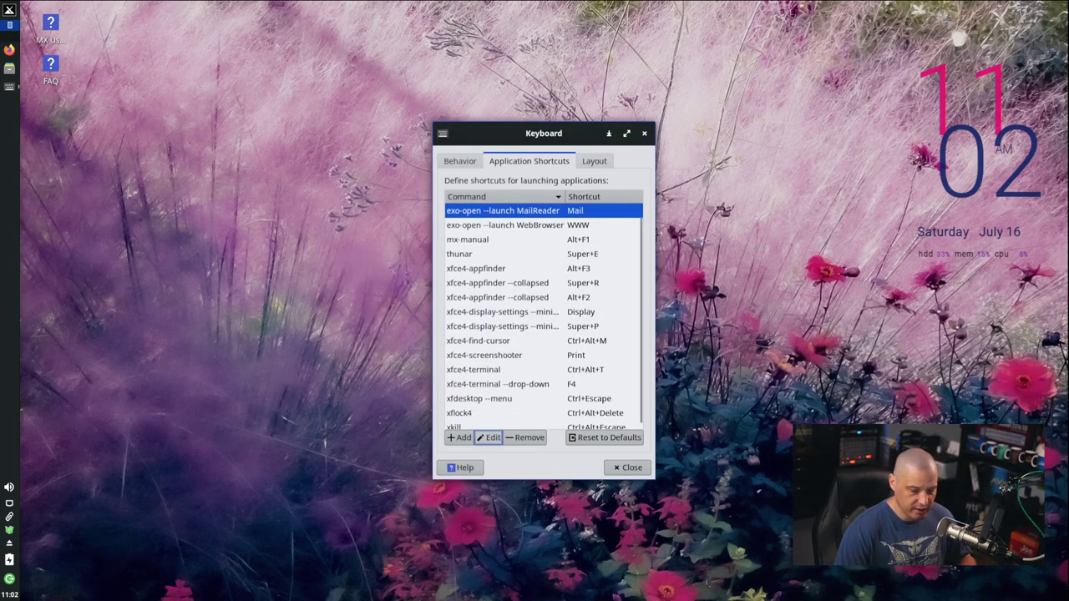
Step: Test the dmenu launcher by running thunar, and close the file manager window
{"action": "key", "text": "super+d"}
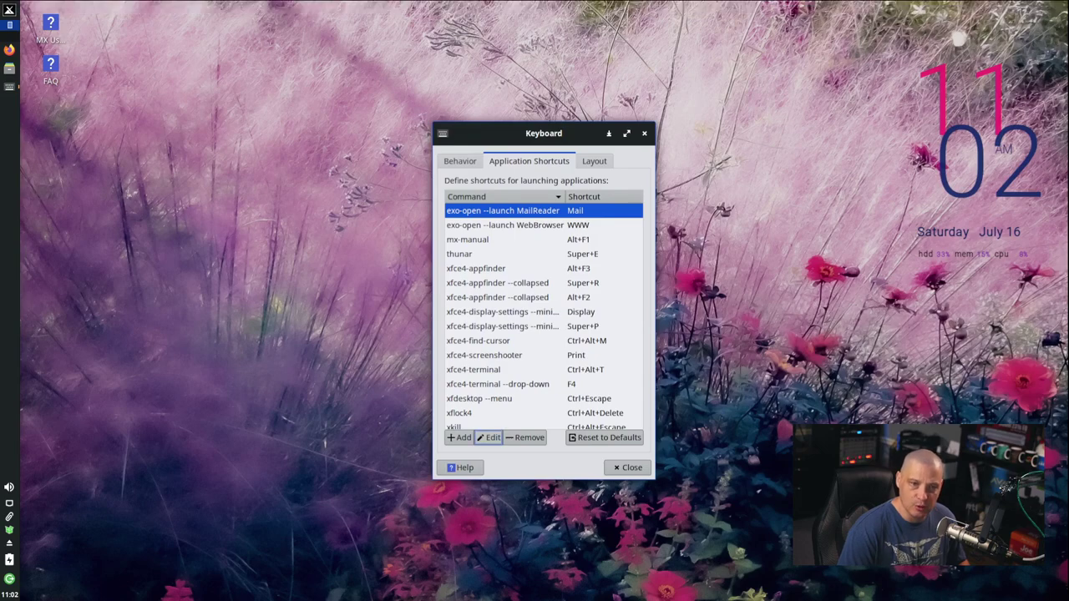
{"action": "type", "text": "thunar"}
{"action": "key", "text": "Return"}
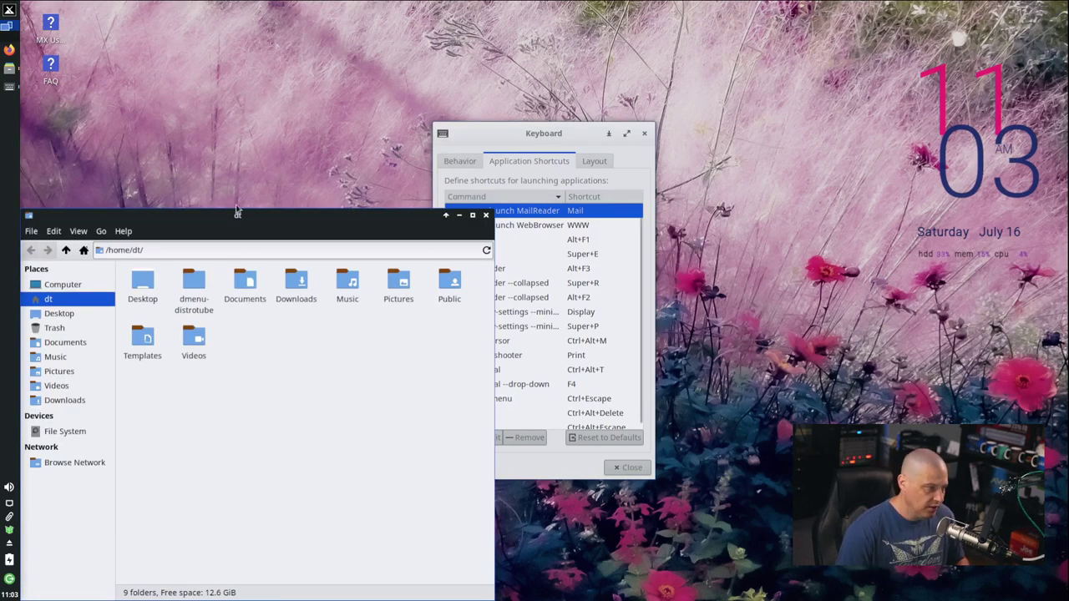
{"action": "left_click", "coordinate": [486, 215]}
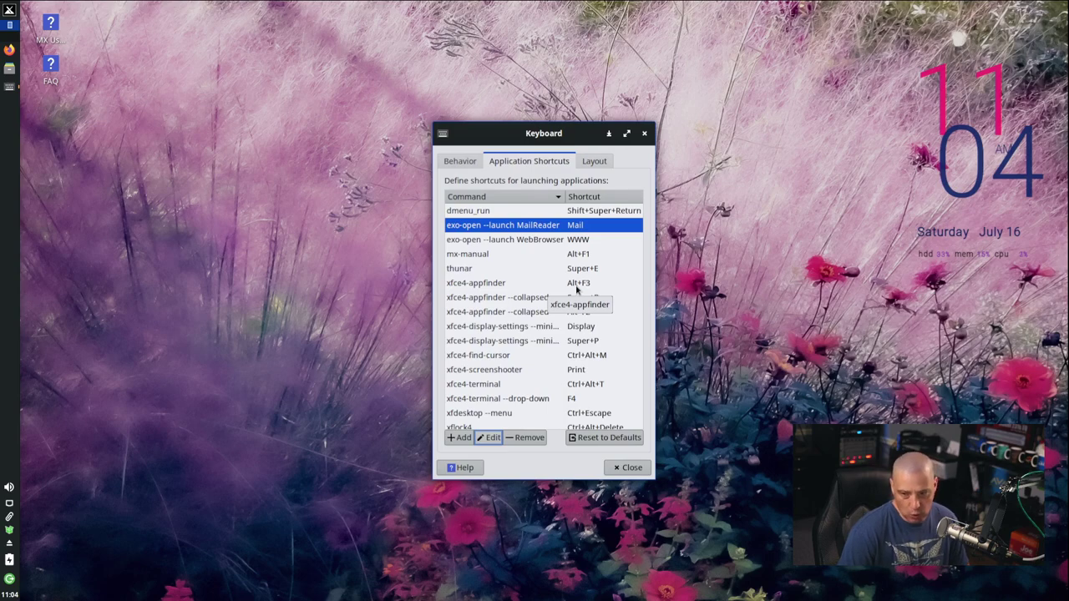
Step: Reopen the file manager at the home folder, move its window higher on the desktop, and close it
{"action": "left_click", "coordinate": [11, 69]}
{"action": "left_click_drag", "start_coordinate": [243, 217], "coordinate": [287, 119]}
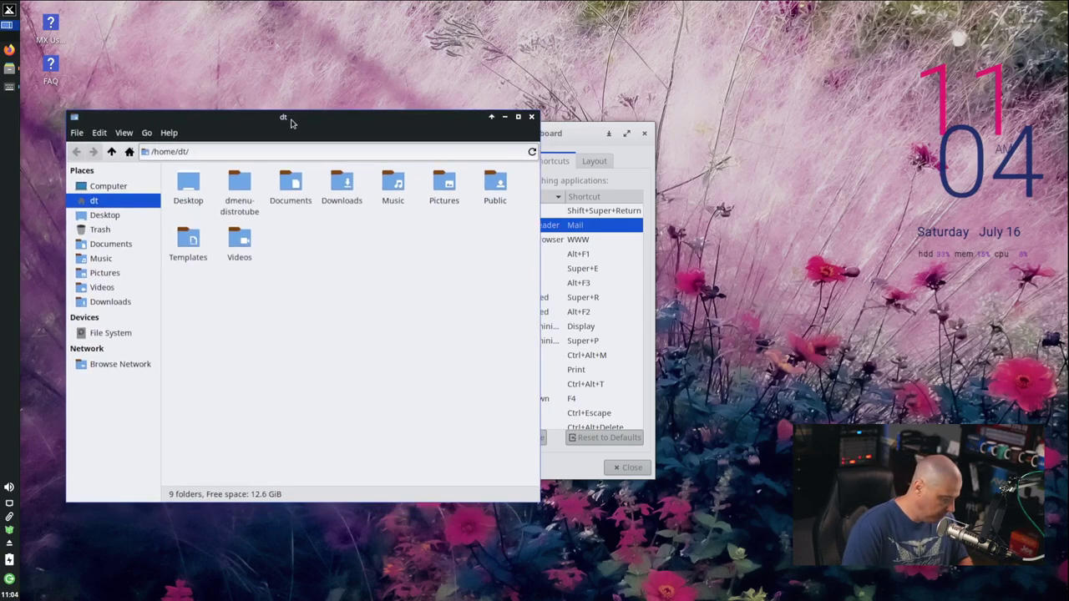
{"action": "key", "text": "alt+F4"}
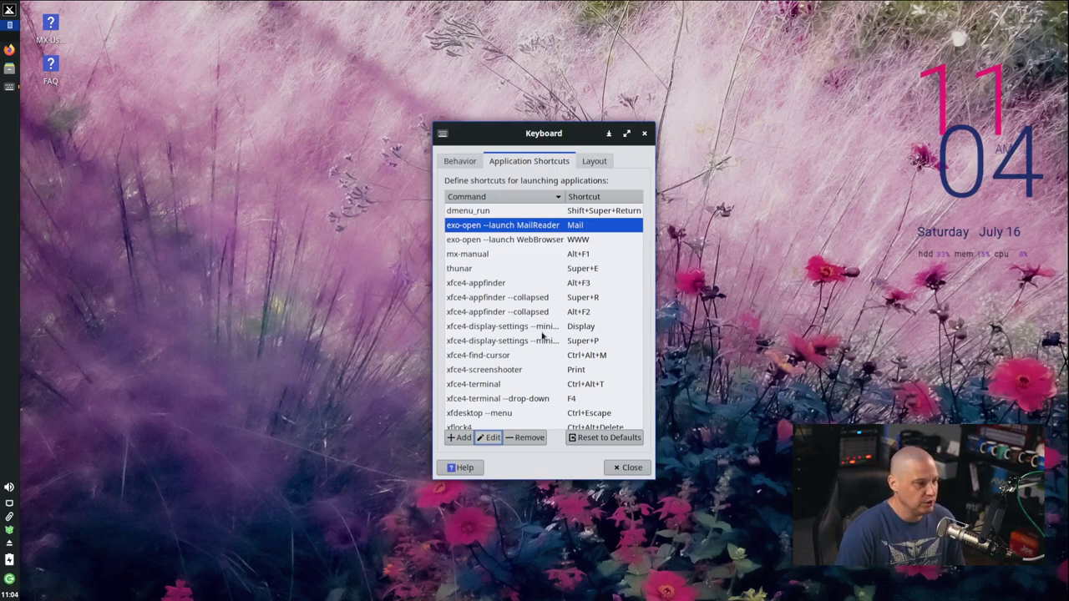
Step: Look through the list of application shortcuts and close the keyboard settings
{"action": "scroll", "coordinate": [525, 319], "scroll_direction": "down", "scroll_amount": 1}
{"action": "scroll", "coordinate": [559, 349], "scroll_direction": "up", "scroll_amount": 1}
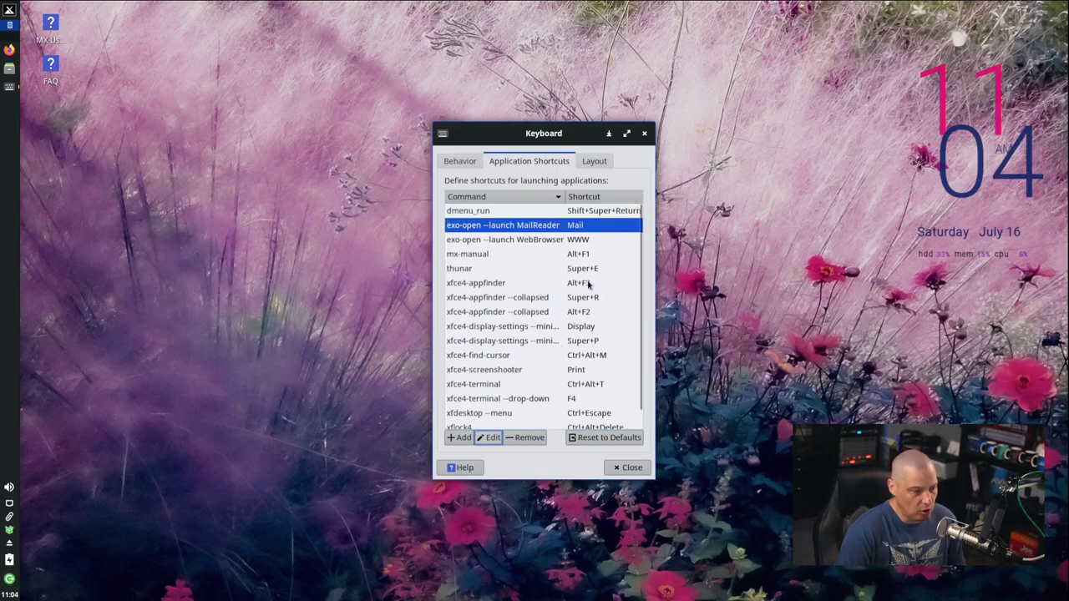
{"action": "scroll", "coordinate": [628, 395], "scroll_direction": "down", "scroll_amount": 1}
{"action": "scroll", "coordinate": [627, 393], "scroll_direction": "up", "scroll_amount": 1}
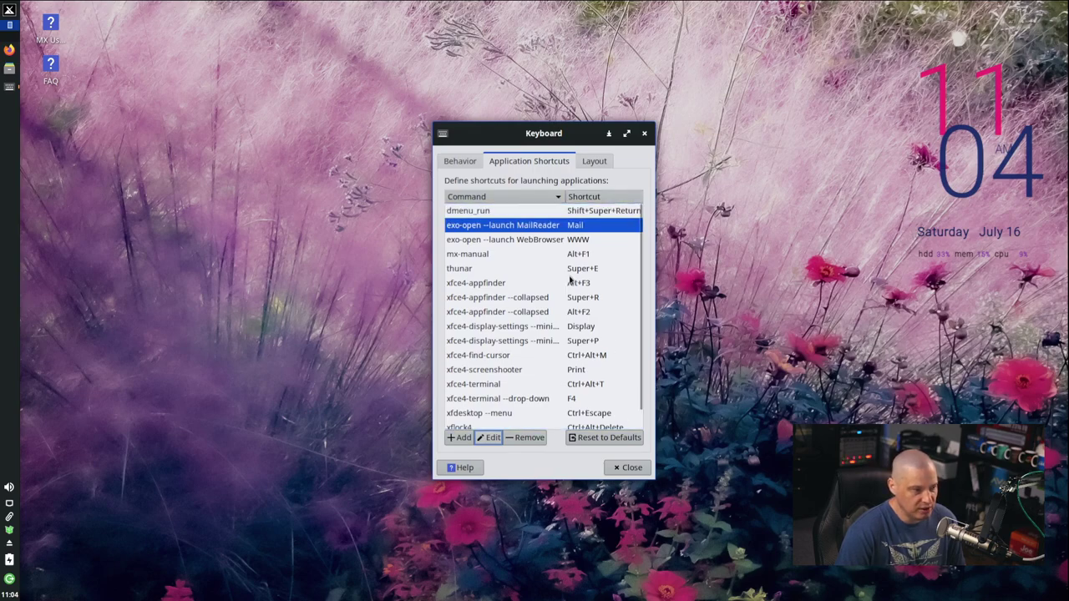
{"action": "scroll", "coordinate": [573, 281], "scroll_direction": "down", "scroll_amount": 1}
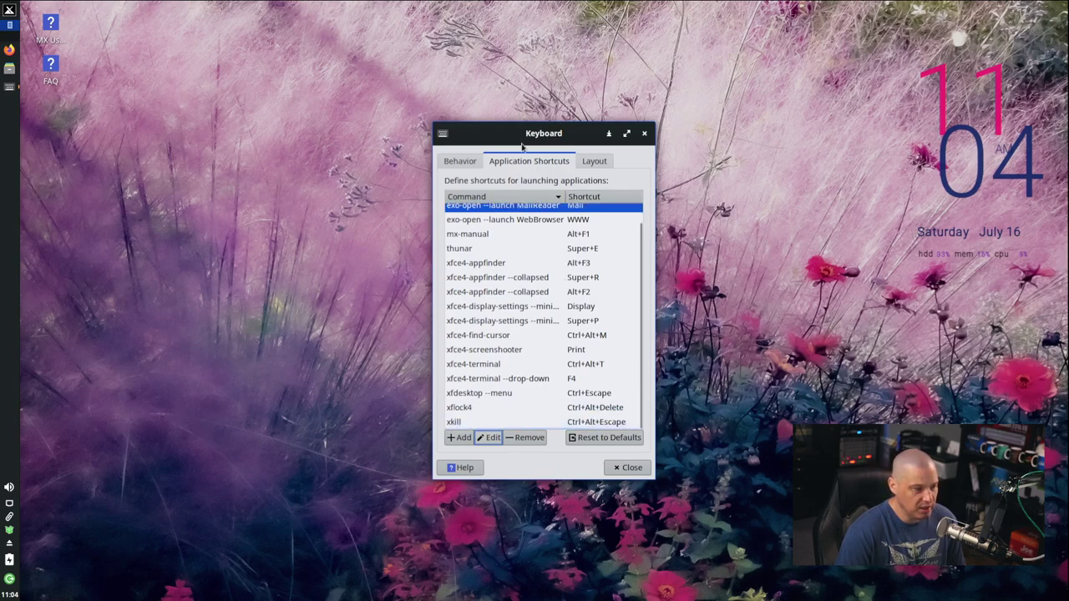
{"action": "left_click", "coordinate": [642, 134]}
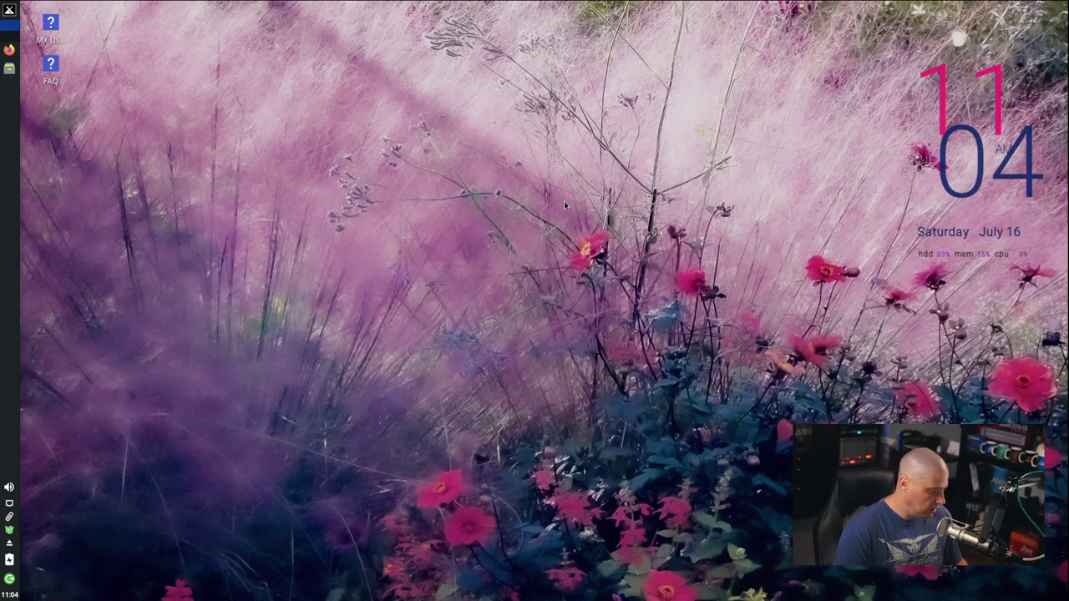
Step: Launch xfce4-settings-manager through the dmenu launcher
{"action": "key", "text": "super+d"}
{"action": "type", "text": "xfce4"}
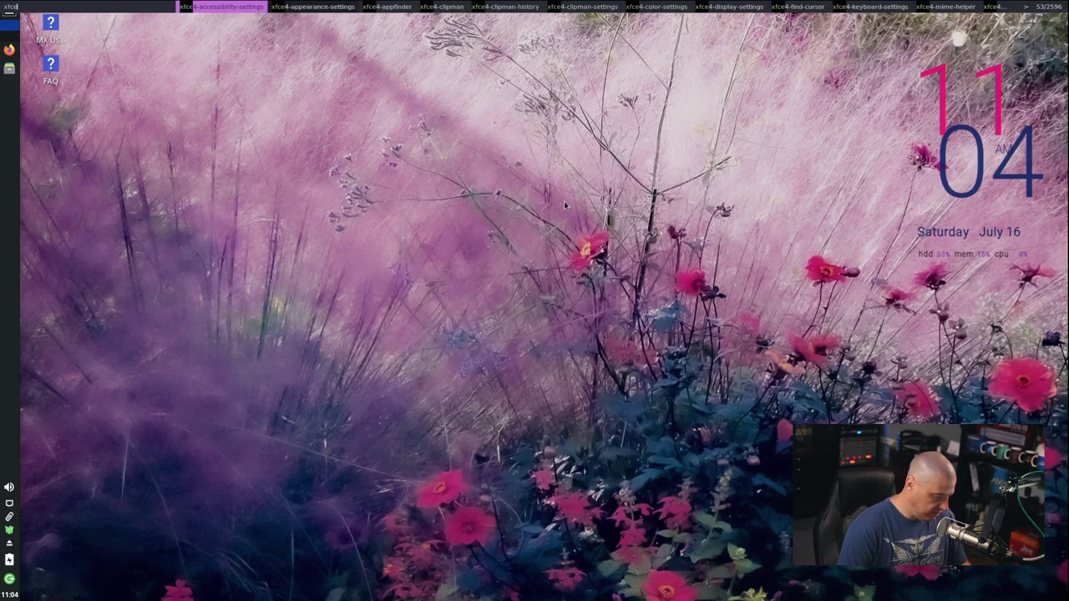
{"action": "type", "text": "-setting"}
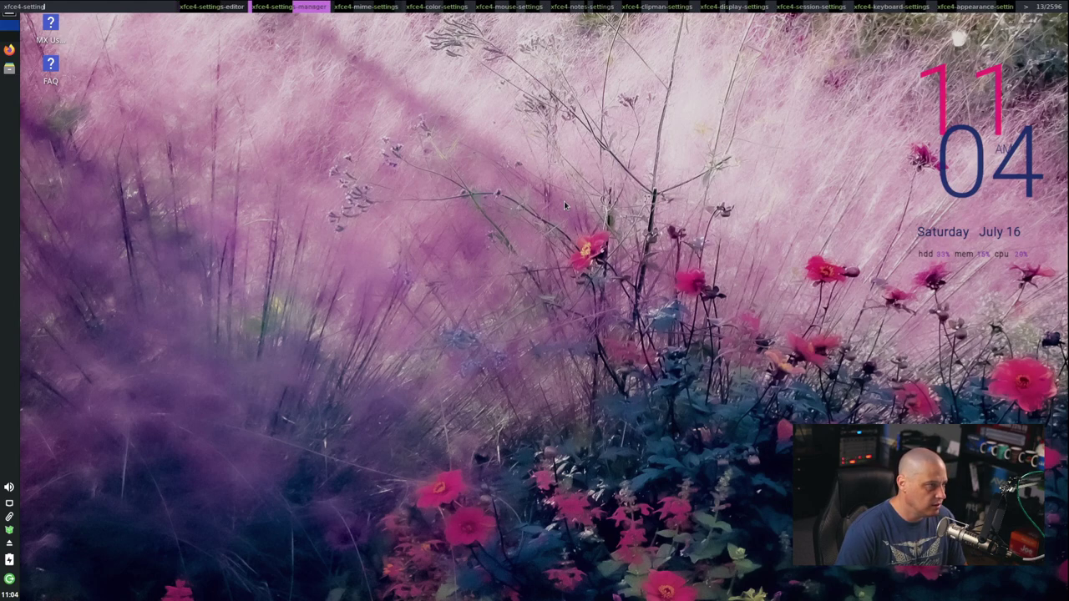
{"action": "key", "text": "Return"}
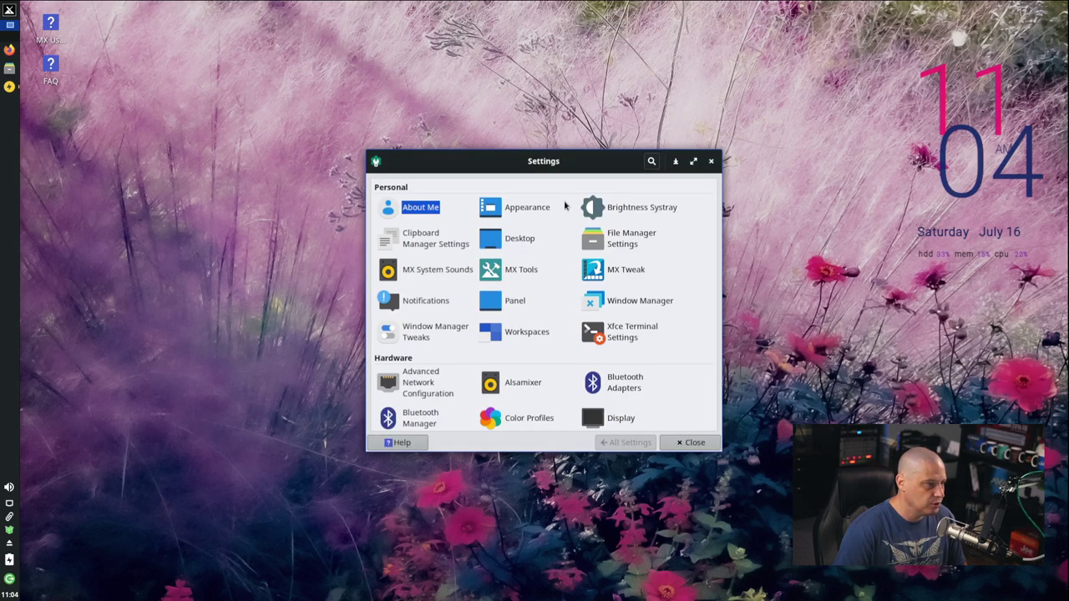
Step: Set the window manager's Close window action to Shift+Super+C and use that shortcut to close the settings window
{"action": "left_click", "coordinate": [665, 302]}
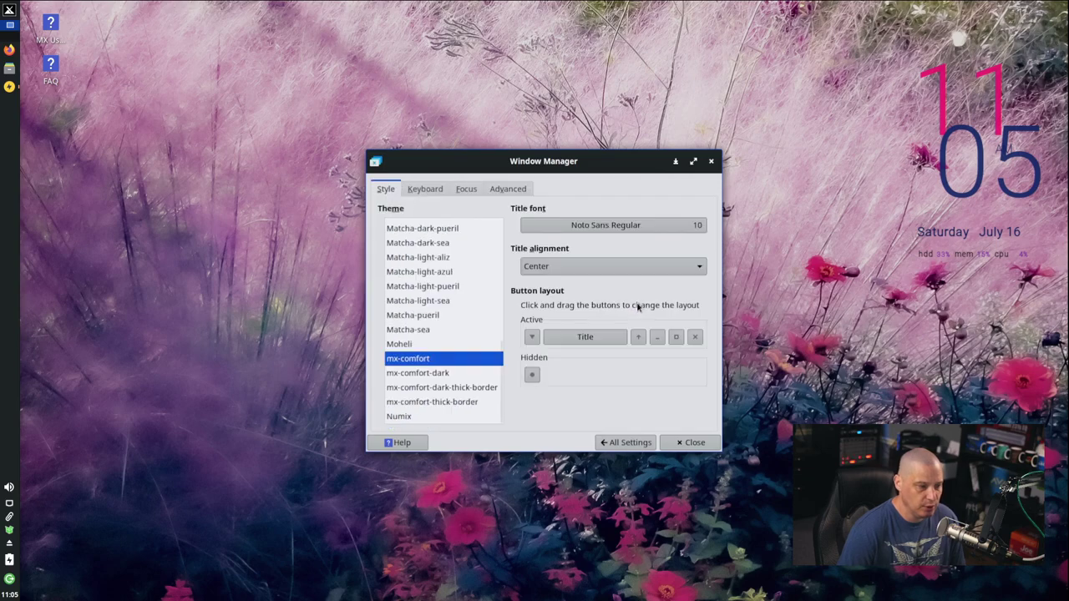
{"action": "left_click", "coordinate": [426, 191]}
{"action": "scroll", "coordinate": [598, 338], "scroll_direction": "down", "scroll_amount": 2}
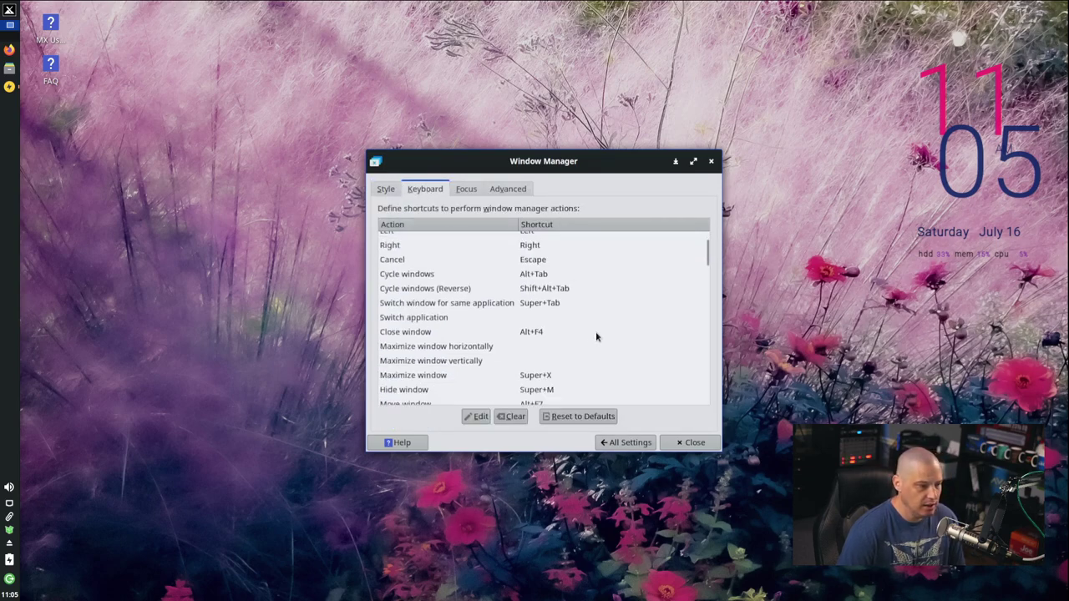
{"action": "left_click", "coordinate": [411, 334]}
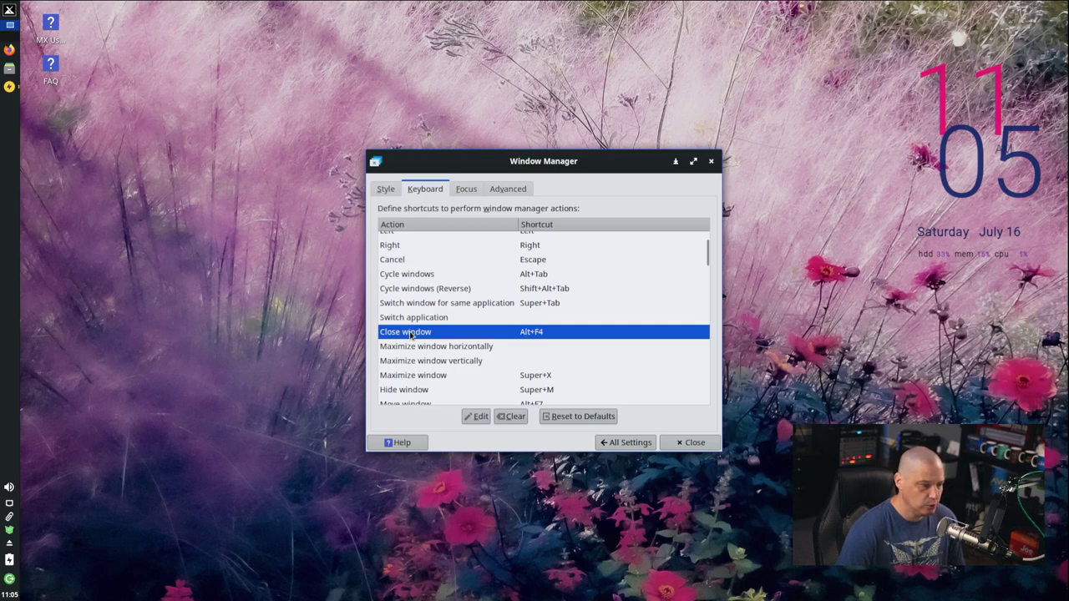
{"action": "left_click", "coordinate": [474, 417]}
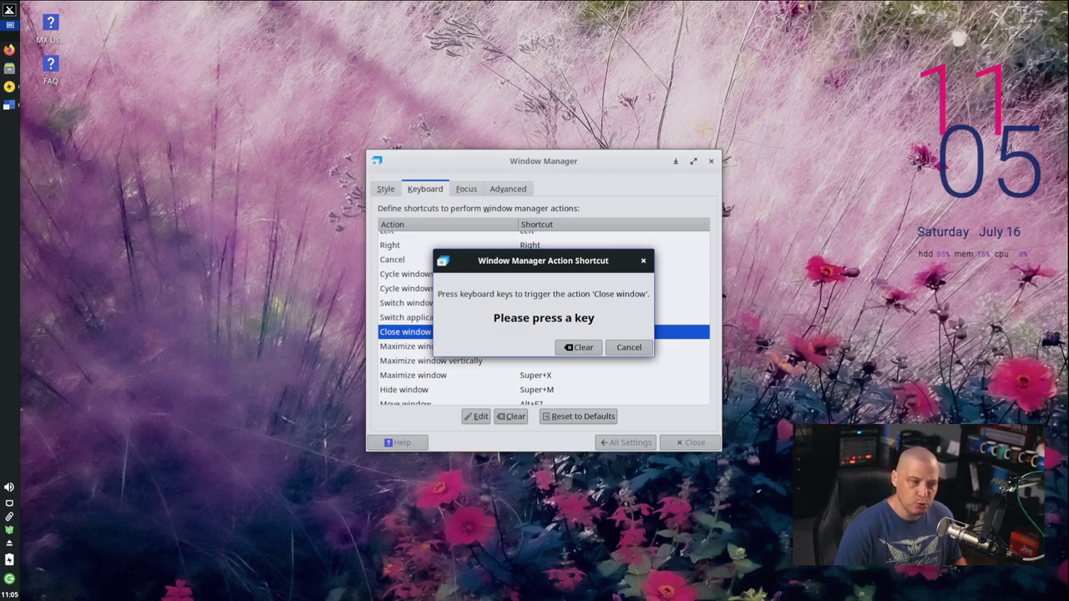
{"action": "key", "text": "shift+super+c"}
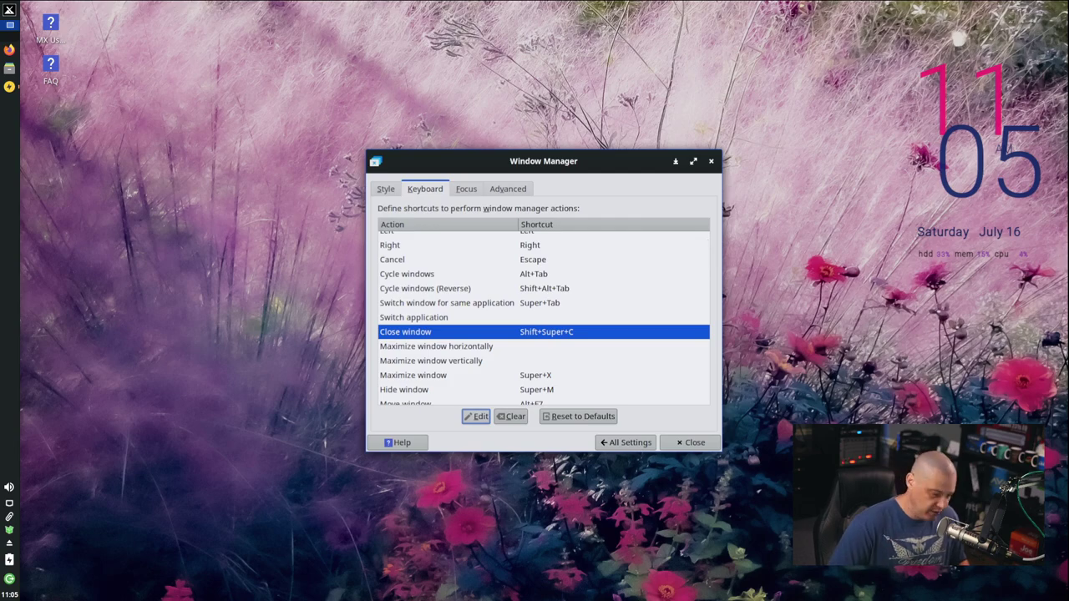
{"action": "key", "text": "shift+super+c"}
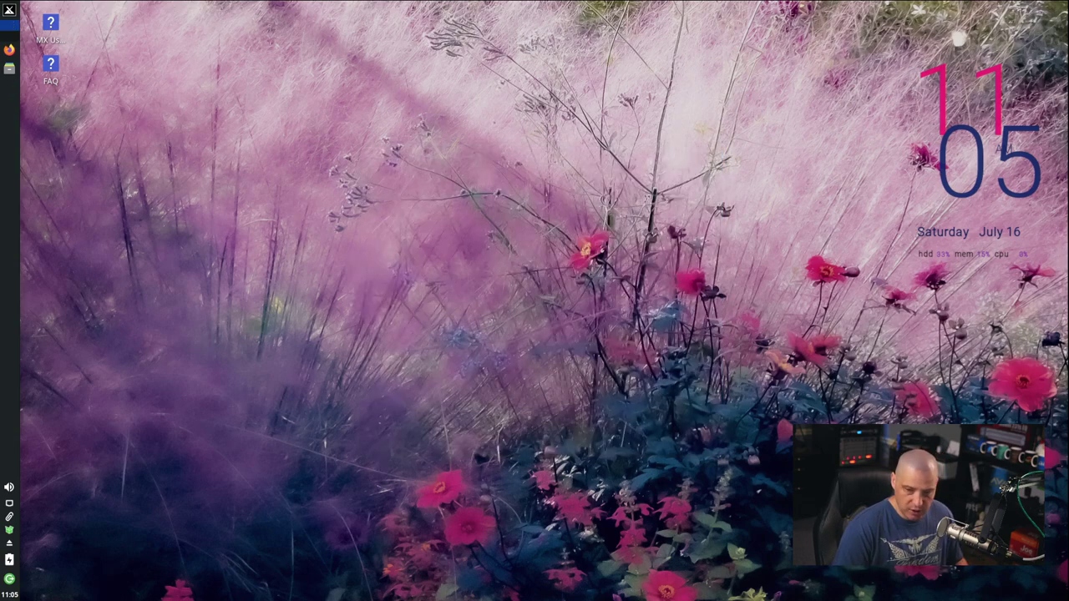
Step: Test the dmenu launcher again by starting the terminal emulator, and close the terminal window
{"action": "key", "text": "super+p"}
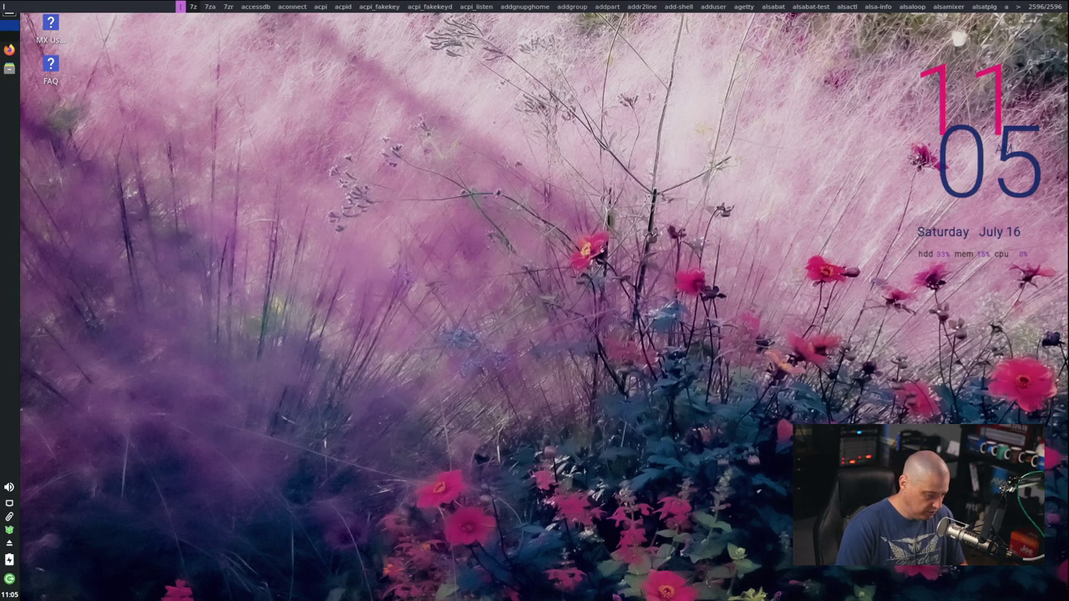
{"action": "type", "text": "term"}
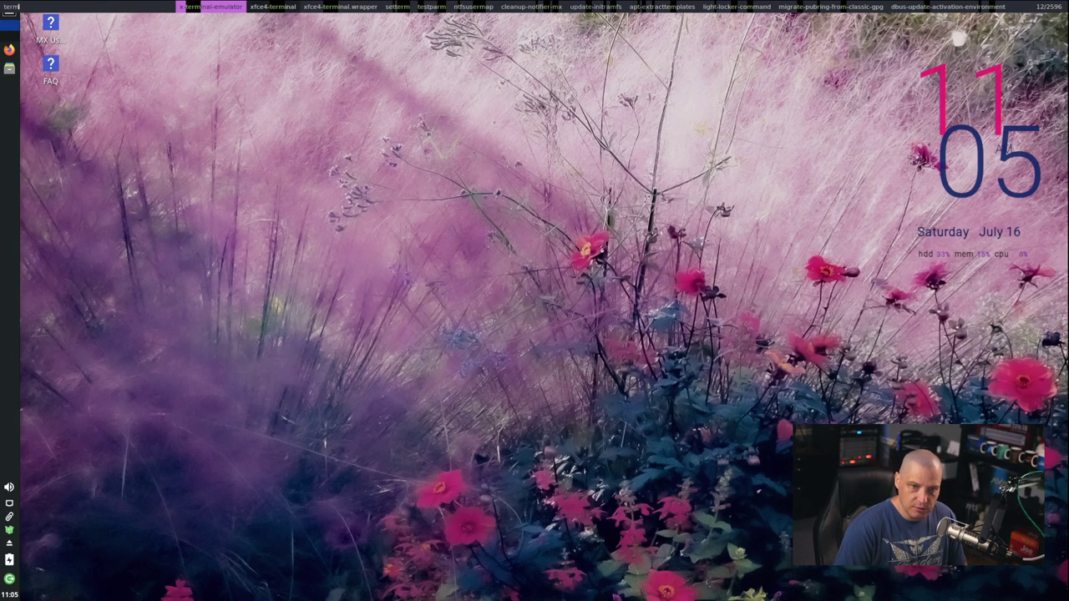
{"action": "key", "text": "Return"}
{"action": "key", "text": "alt+F4"}
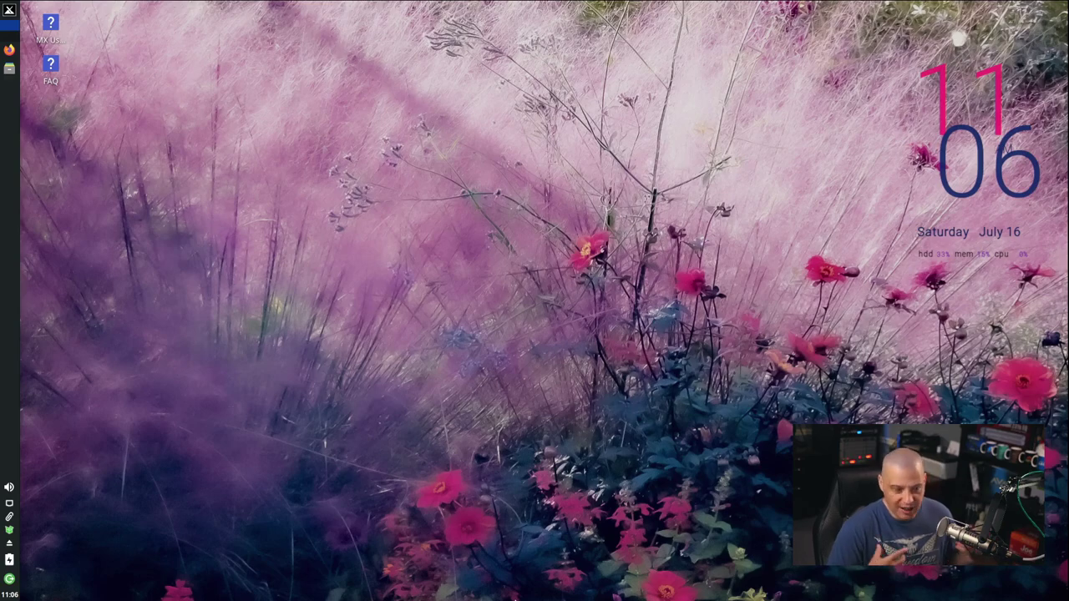
Step: Test the existing keyboard shortcut for the terminal emulator and close the terminal window it opens
{"action": "key", "text": "ctrl+alt+t"}
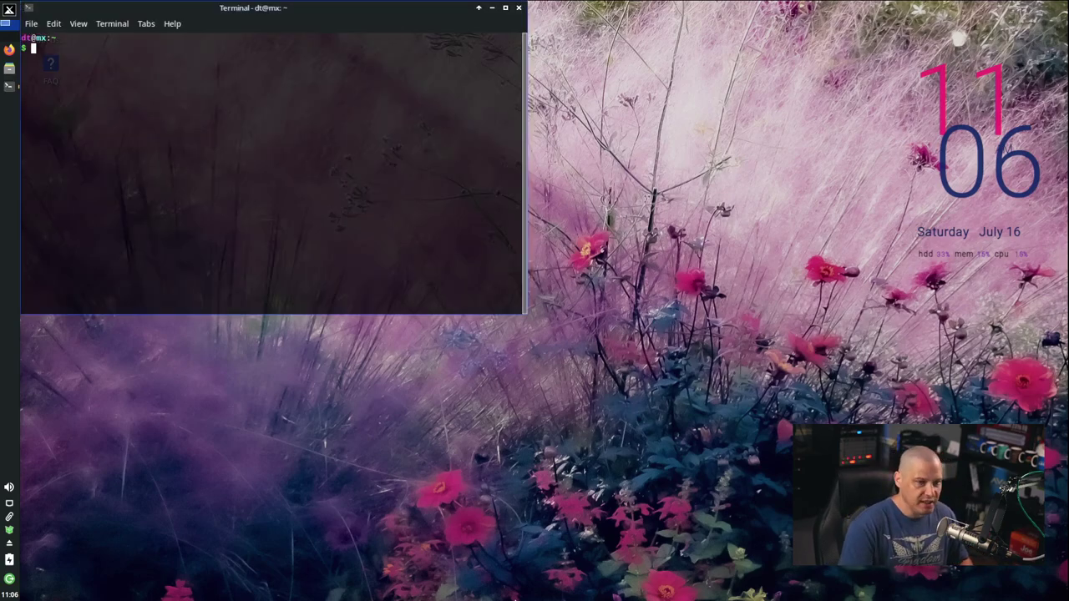
{"action": "left_click", "coordinate": [519, 9]}
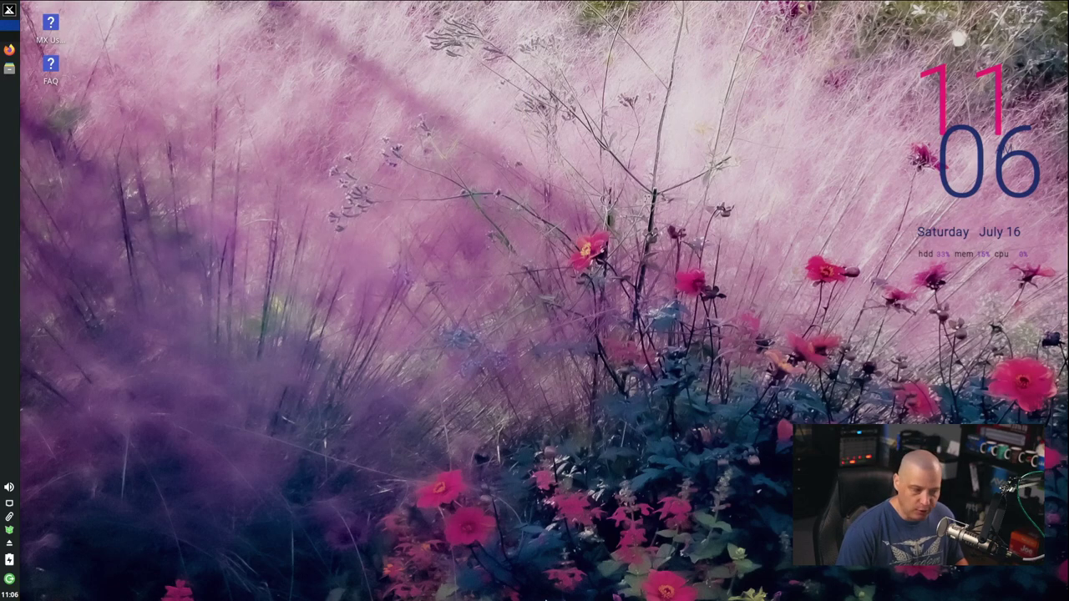
Step: Launch xfce4-settings-manager through the dmenu launcher and open the window manager's keyboard shortcuts
{"action": "key", "text": "super+d"}
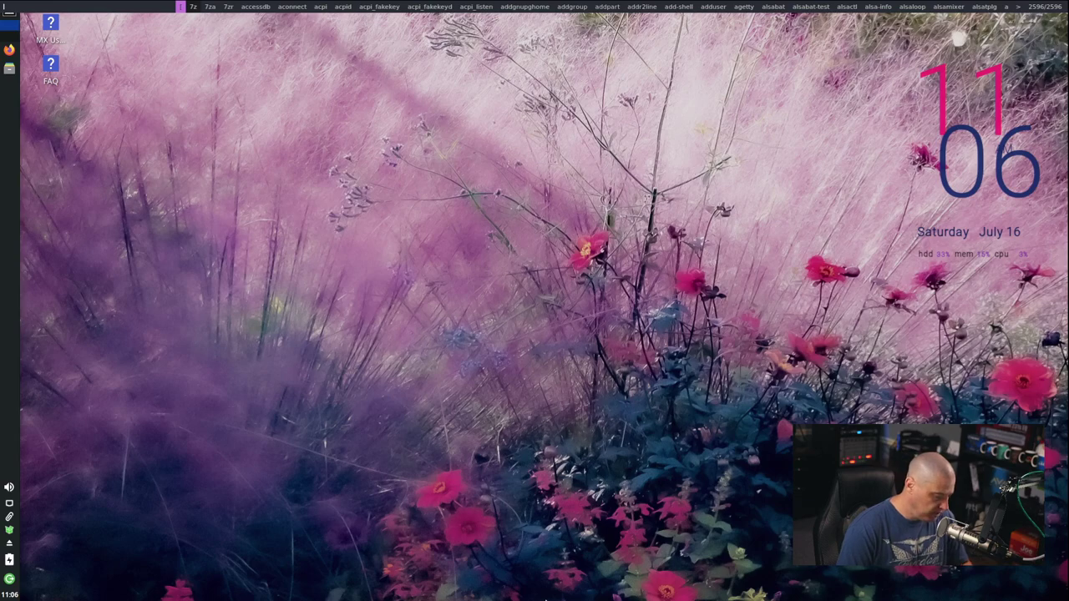
{"action": "type", "text": "xfce4-sett"}
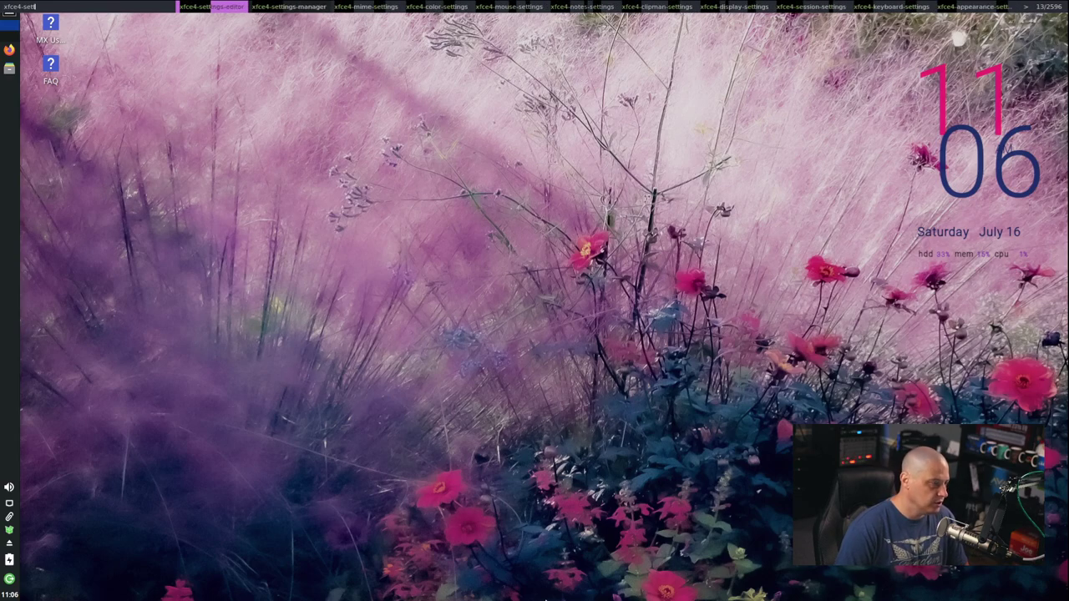
{"action": "key", "text": "Right"}
{"action": "key", "text": "Return"}
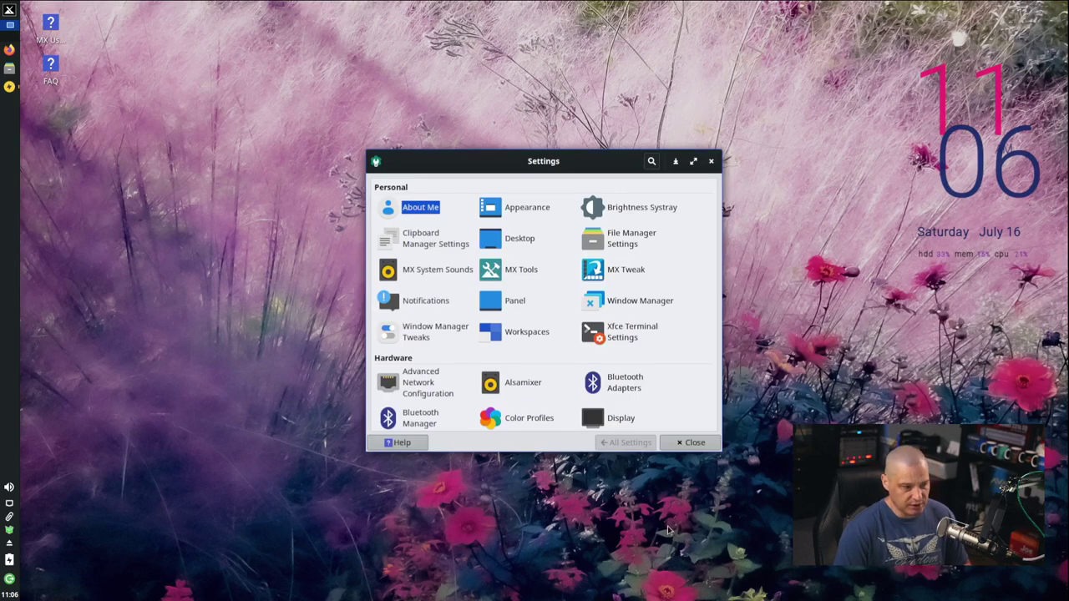
{"action": "left_click", "coordinate": [651, 306]}
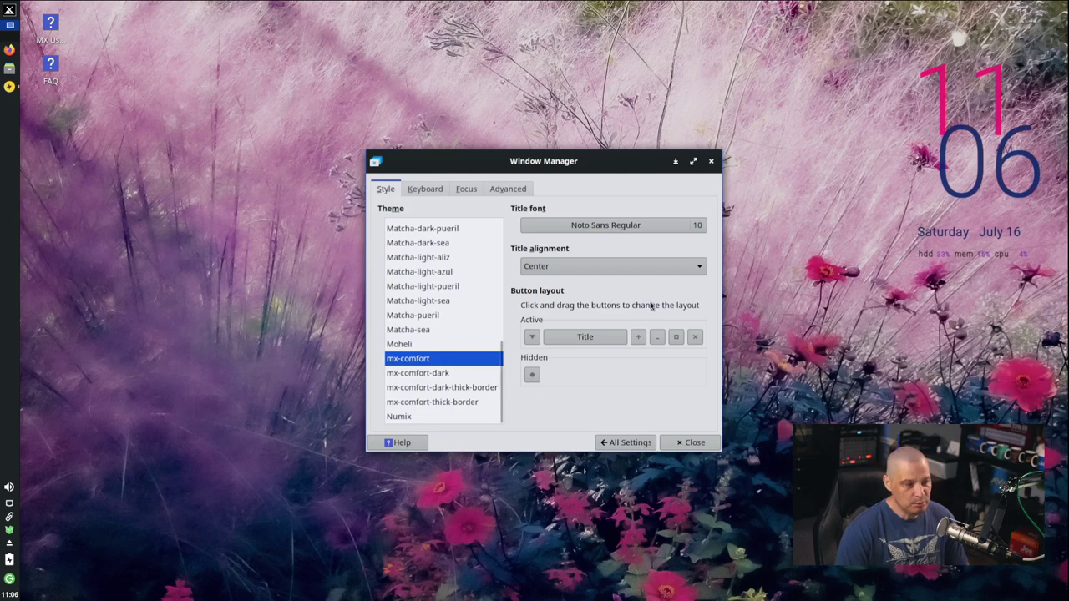
{"action": "left_click", "coordinate": [439, 190]}
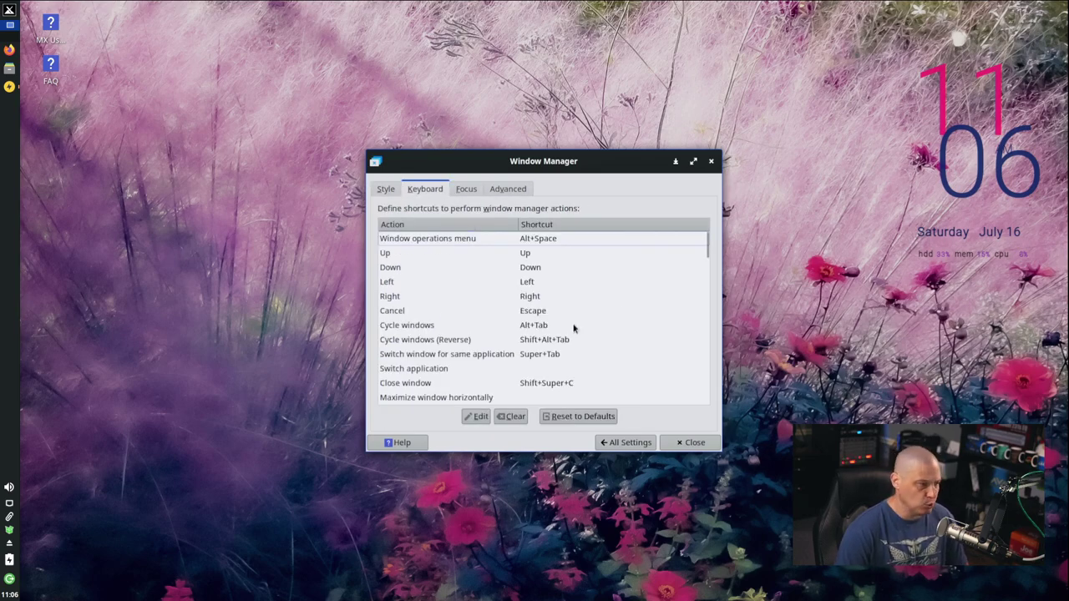
Step: Look through the window manager's list of actions and shortcuts, and close the settings window
{"action": "scroll", "coordinate": [644, 346], "scroll_direction": "down", "scroll_amount": 5}
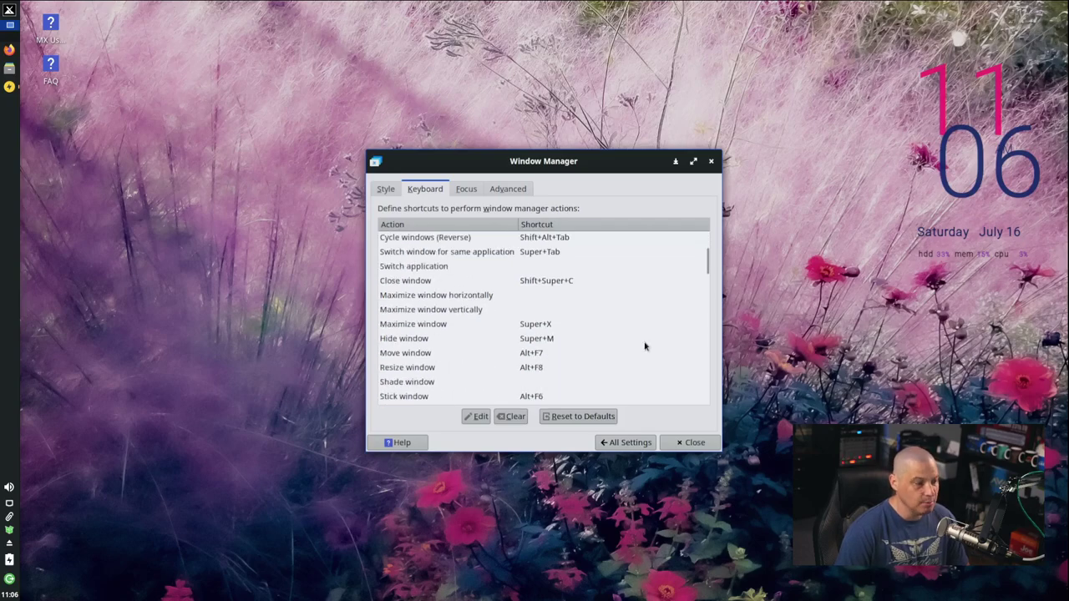
{"action": "scroll", "coordinate": [645, 346], "scroll_direction": "down", "scroll_amount": 4}
{"action": "scroll", "coordinate": [645, 345], "scroll_direction": "down", "scroll_amount": 10}
{"action": "scroll", "coordinate": [645, 346], "scroll_direction": "down", "scroll_amount": 2}
{"action": "scroll", "coordinate": [645, 345], "scroll_direction": "up", "scroll_amount": 15}
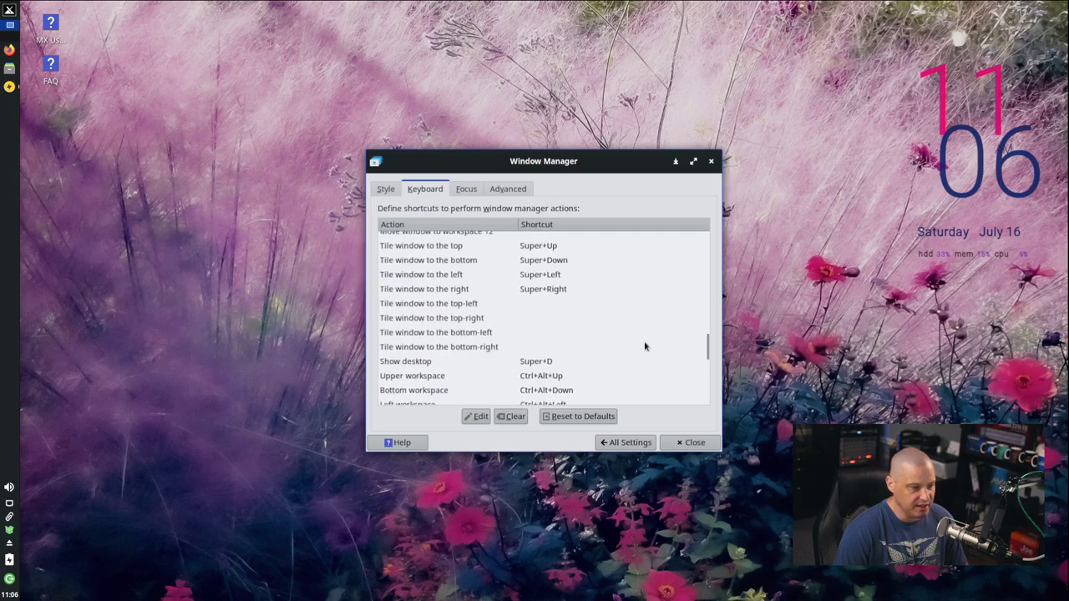
{"action": "scroll", "coordinate": [644, 346], "scroll_direction": "down", "scroll_amount": 2}
{"action": "scroll", "coordinate": [644, 346], "scroll_direction": "down", "scroll_amount": 10}
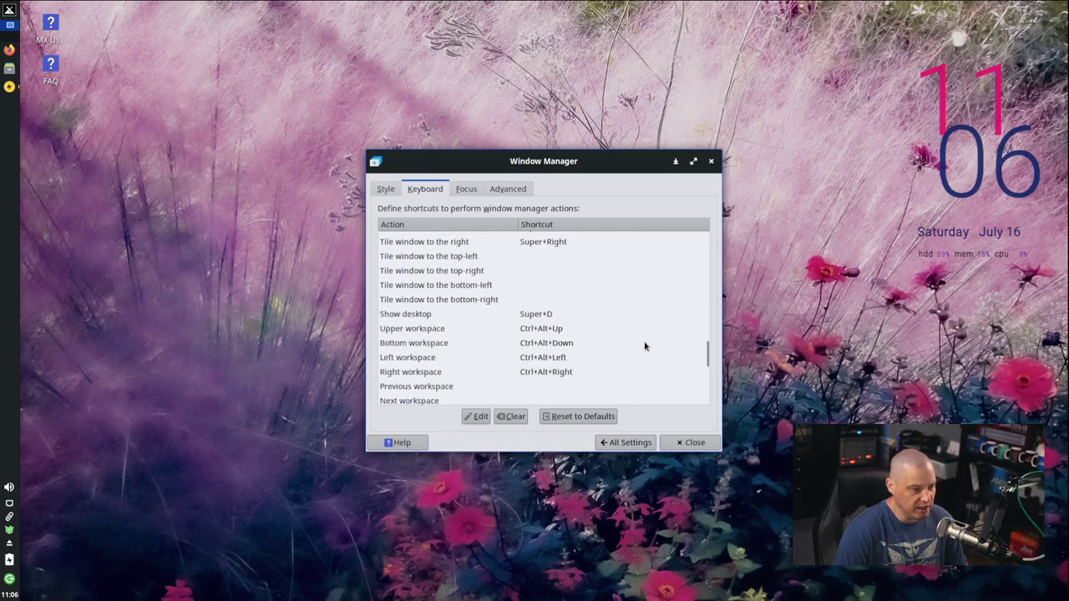
{"action": "scroll", "coordinate": [644, 346], "scroll_direction": "down", "scroll_amount": 8}
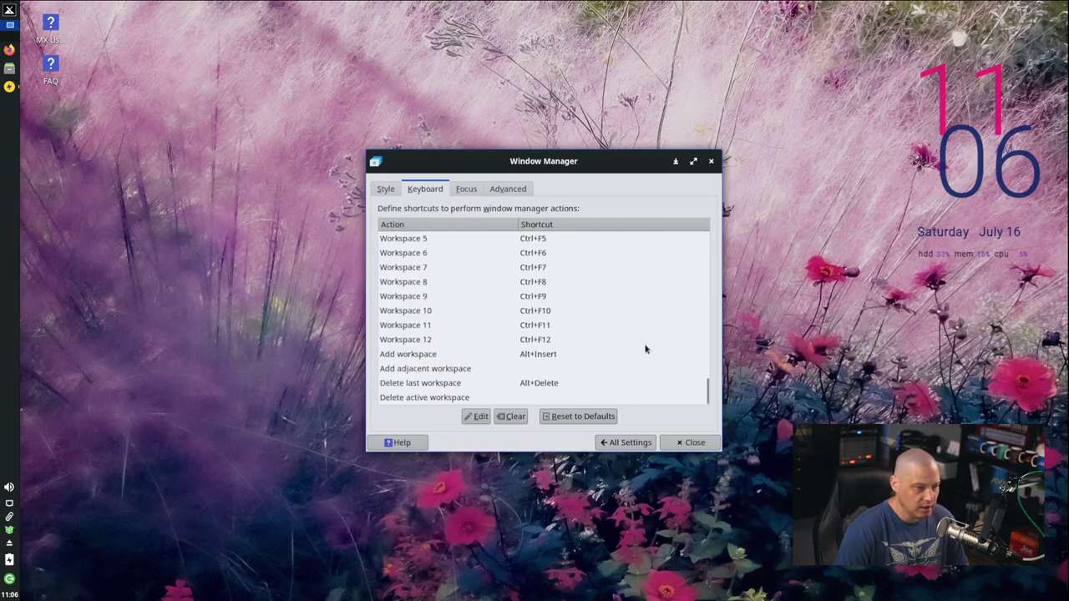
{"action": "left_click", "coordinate": [714, 162]}
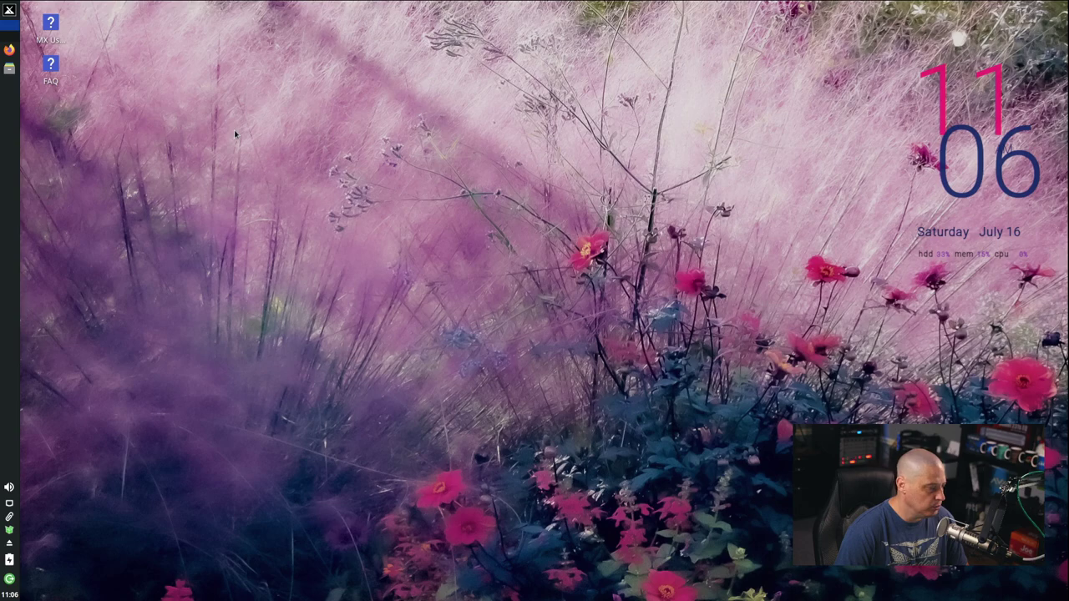
Step: Find the Keyboard settings through the application menu search and open the list of application shortcuts
{"action": "key", "text": "super"}
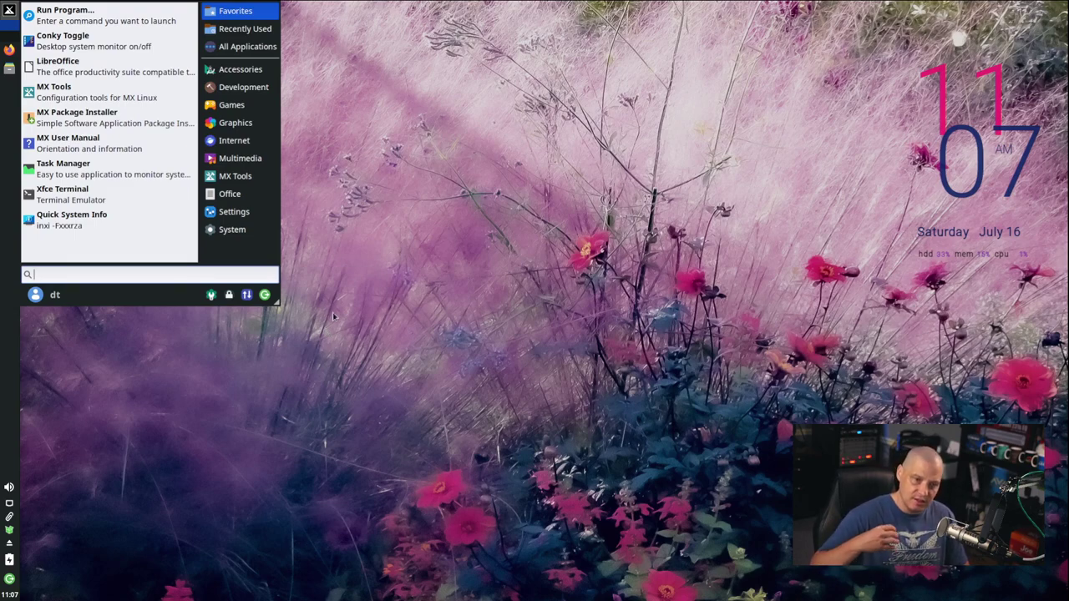
{"action": "type", "text": "keybin"}
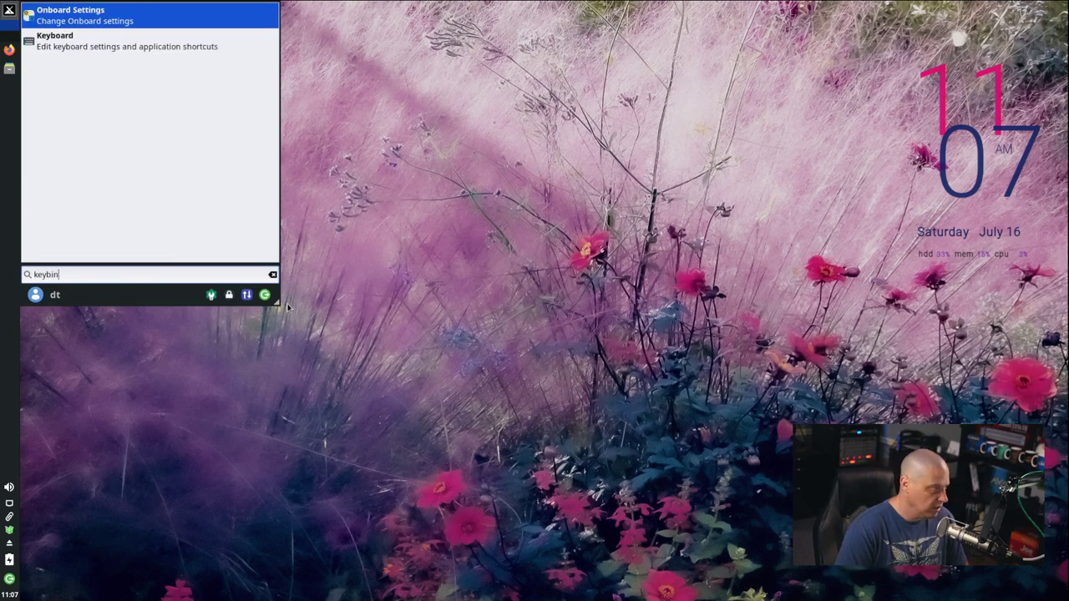
{"action": "key", "text": "Down"}
{"action": "key", "text": "Return"}
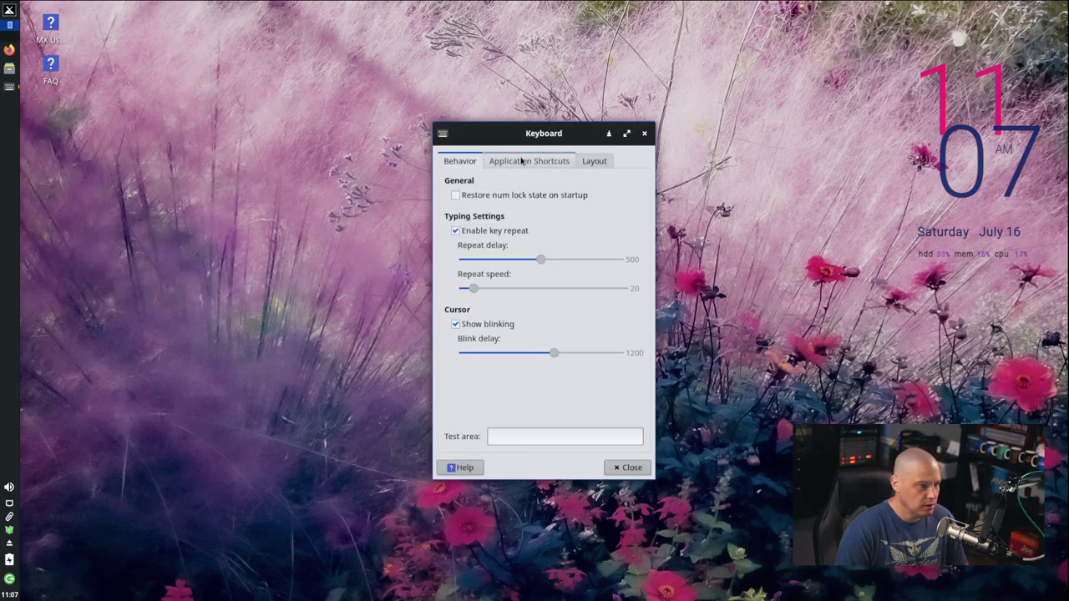
{"action": "left_click", "coordinate": [521, 160]}
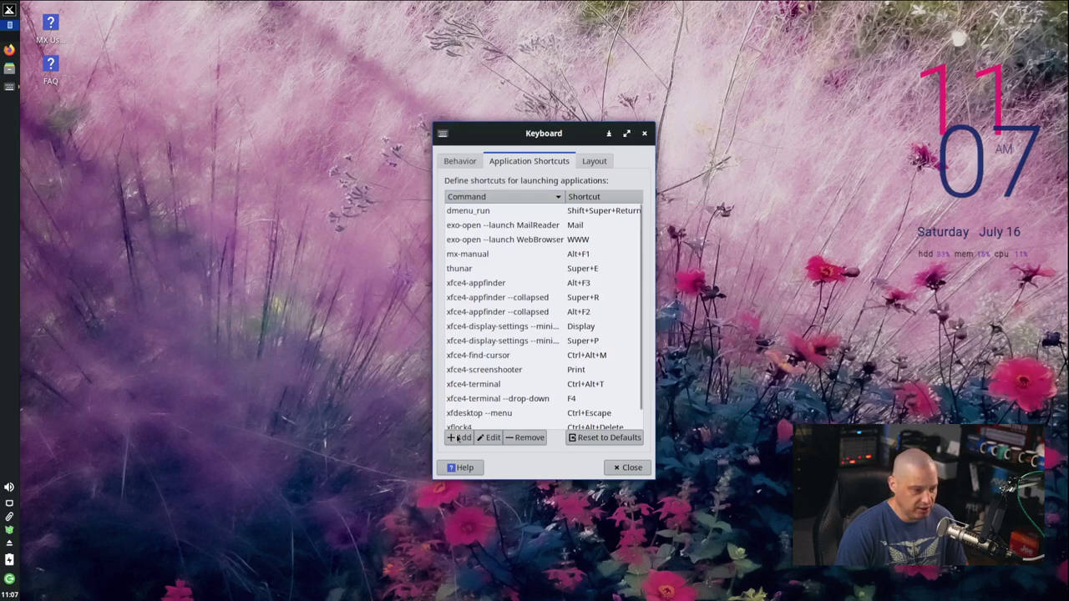
Step: Set the shortcut for the xfce4-terminal command to Super+Return and close the keyboard settings
{"action": "left_click", "coordinate": [479, 385]}
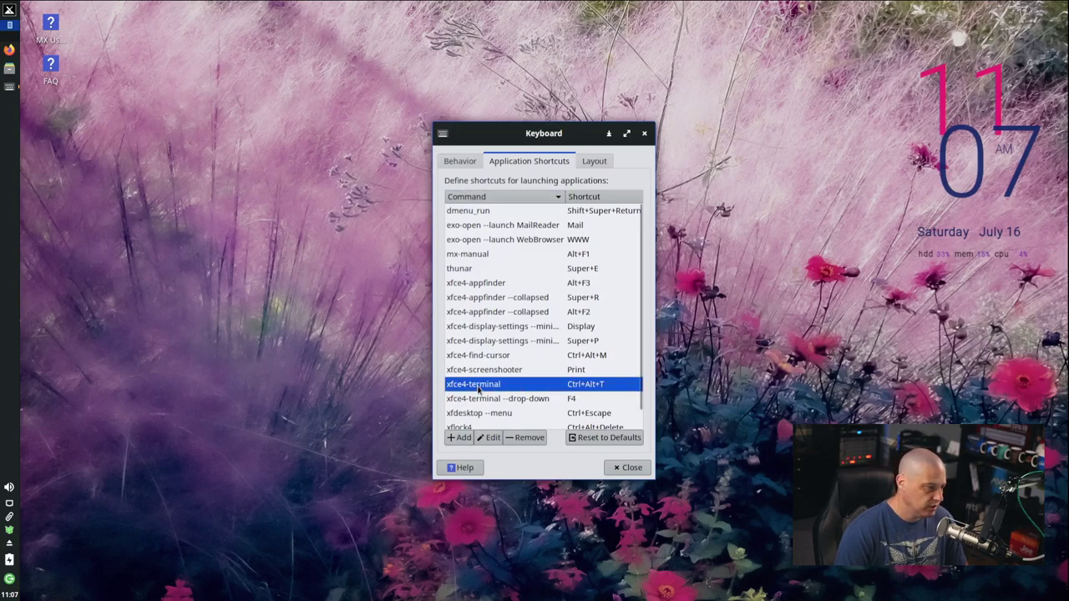
{"action": "left_click", "coordinate": [487, 439]}
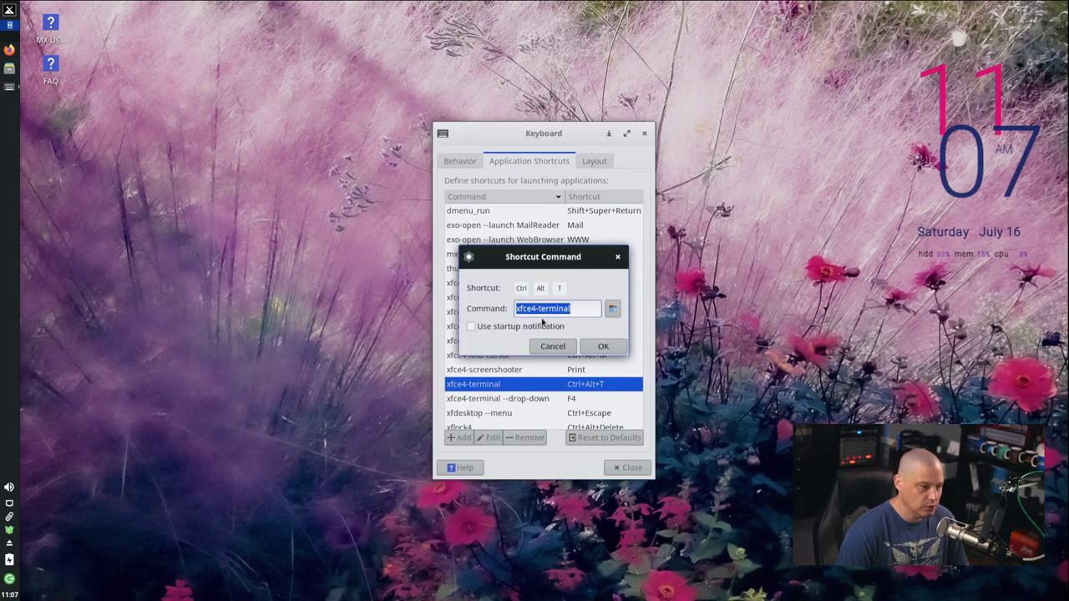
{"action": "left_click", "coordinate": [598, 349]}
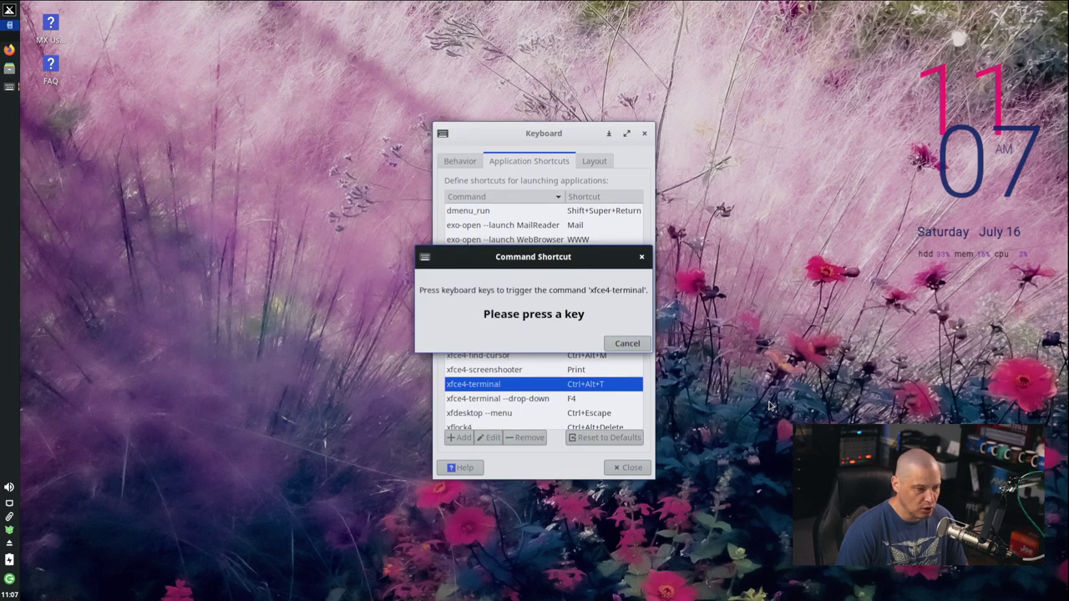
{"action": "key", "text": "super+Return"}
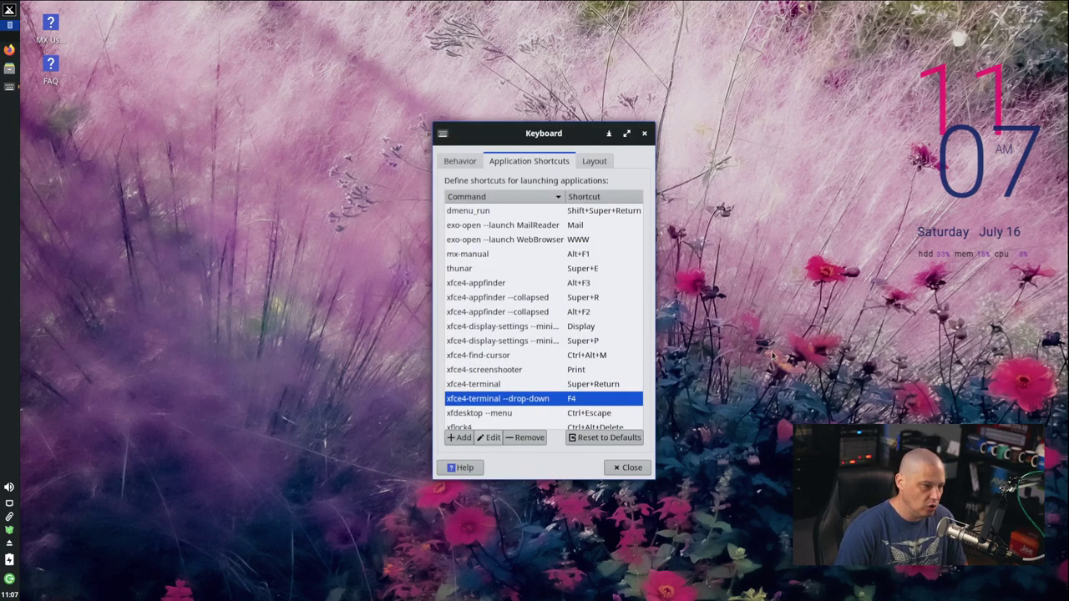
{"action": "key", "text": "Escape"}
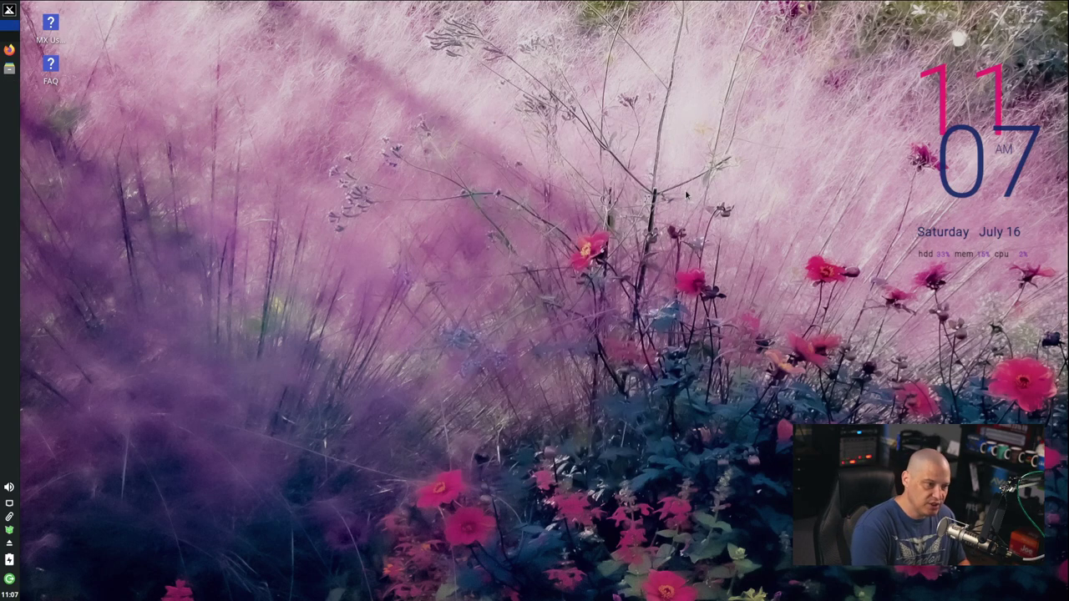
Step: Test the Super+Return shortcut, closing the terminal it opens, and try arbitrary text in the dmenu launcher before leaving it
{"action": "key", "text": "super+Return"}
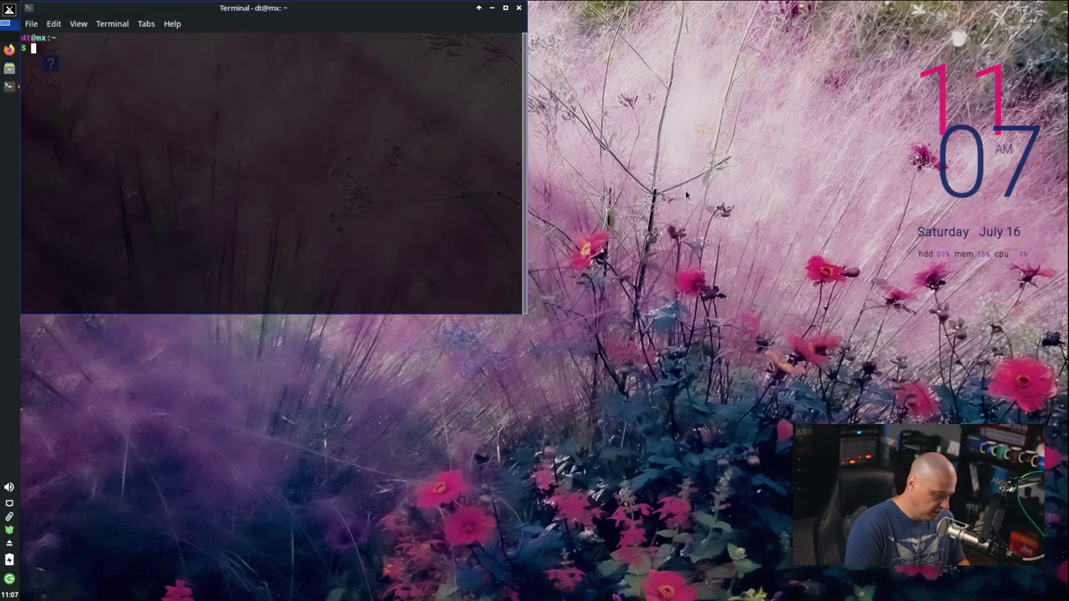
{"action": "key", "text": "alt+F4"}
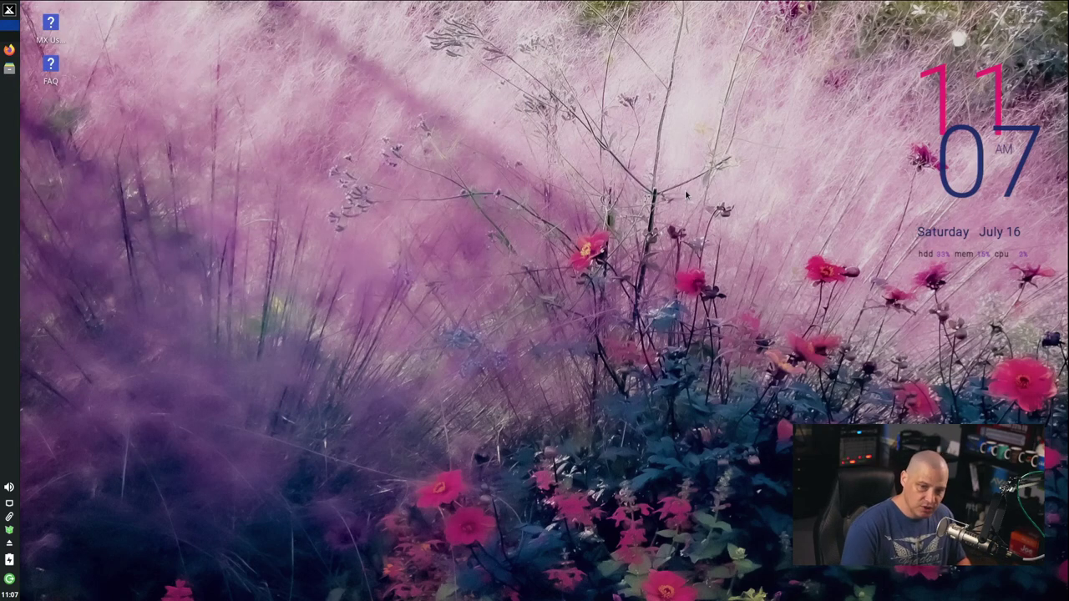
{"action": "key", "text": "super+d"}
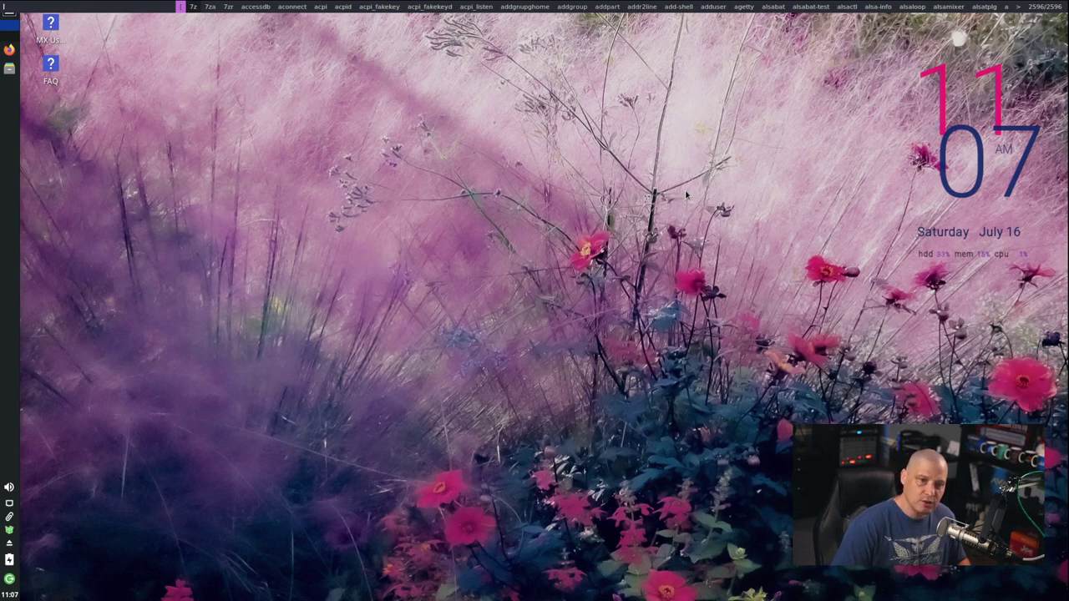
{"action": "type", "text": "xterm"}
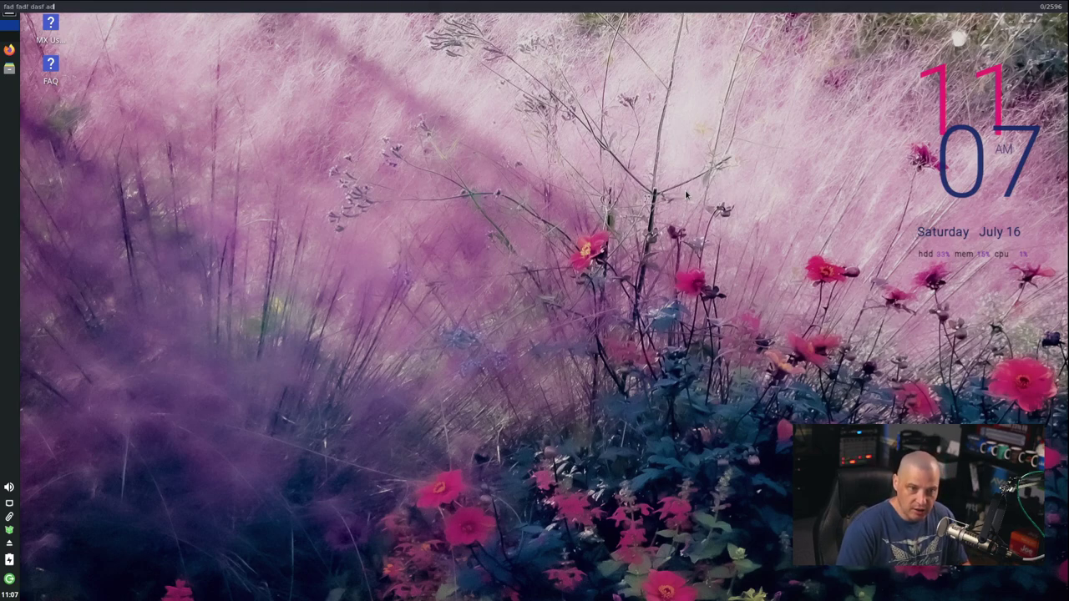
{"action": "key", "text": "Return"}
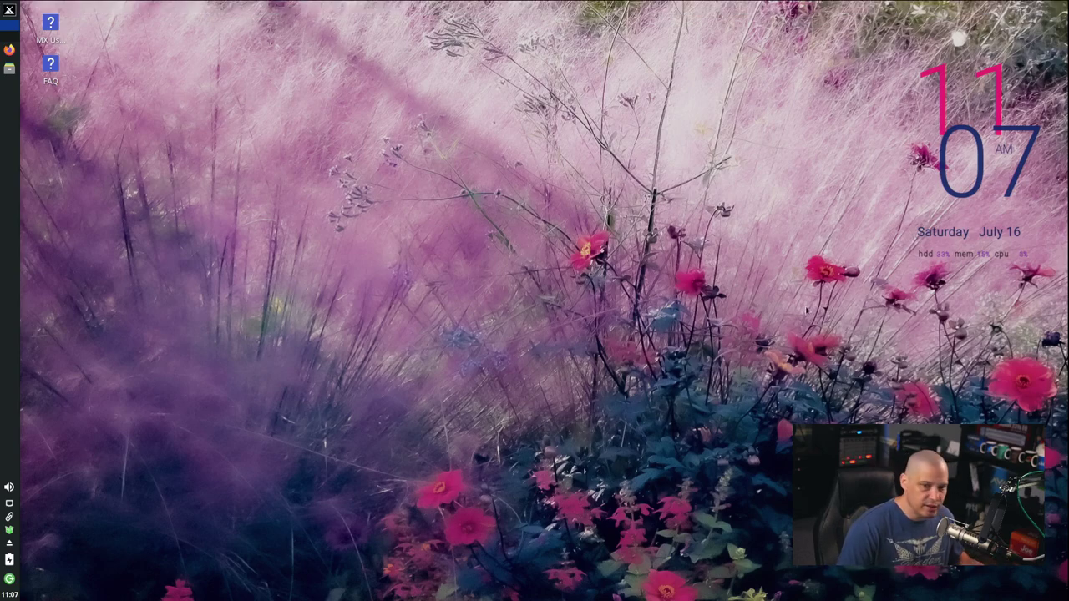
Step: Open a new terminal, enlarge its text by three zoom levels, and move the window away from the screen corner
{"action": "key", "text": "ctrl+alt+t"}
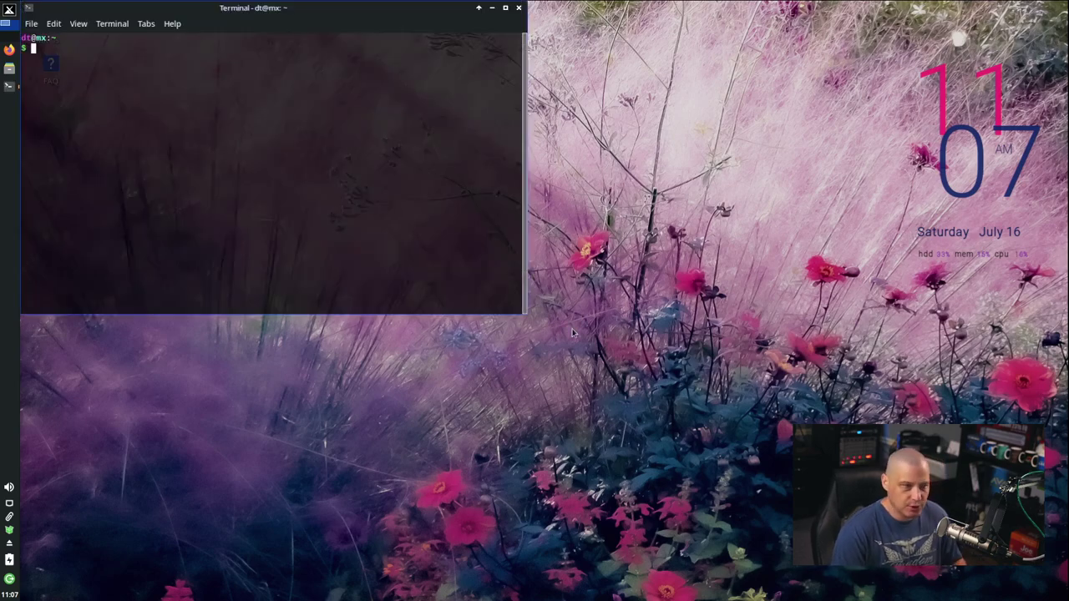
{"action": "key", "text": "ctrl+plus"}
{"action": "key", "text": "ctrl+plus"}
{"action": "key", "text": "ctrl+plus"}
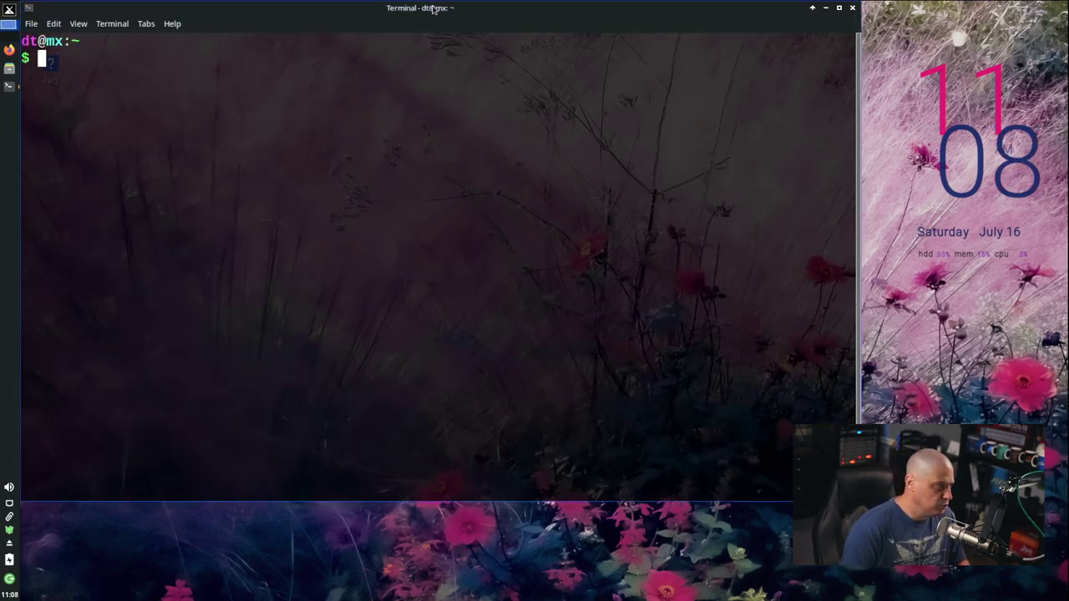
{"action": "left_click_drag", "start_coordinate": [225, 12], "coordinate": [295, 34]}
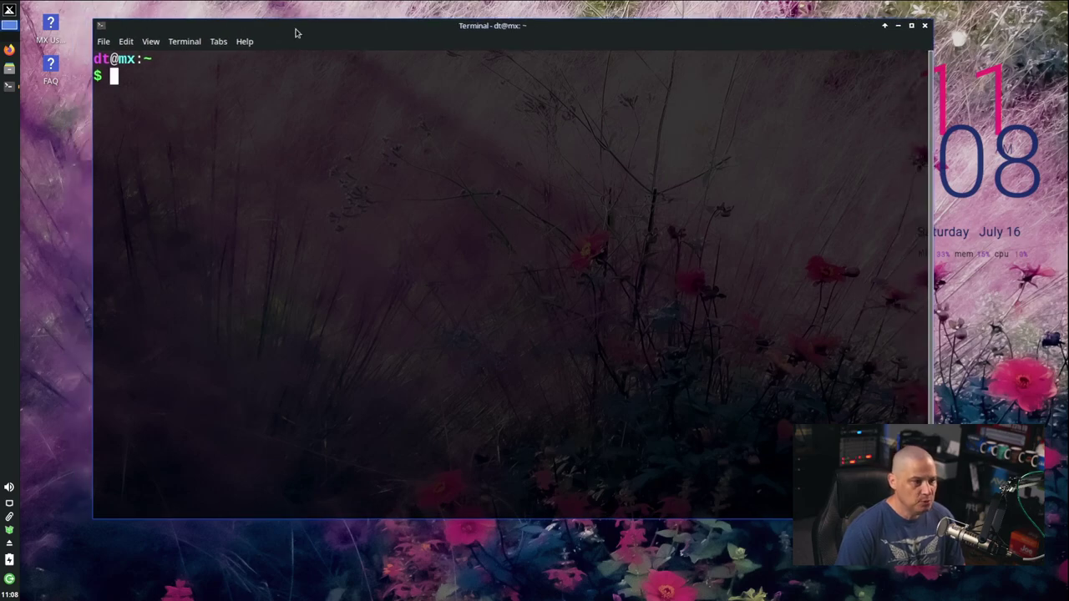
Step: Open the terminal preferences and set the scrollbar to Disabled
{"action": "left_click", "coordinate": [191, 41]}
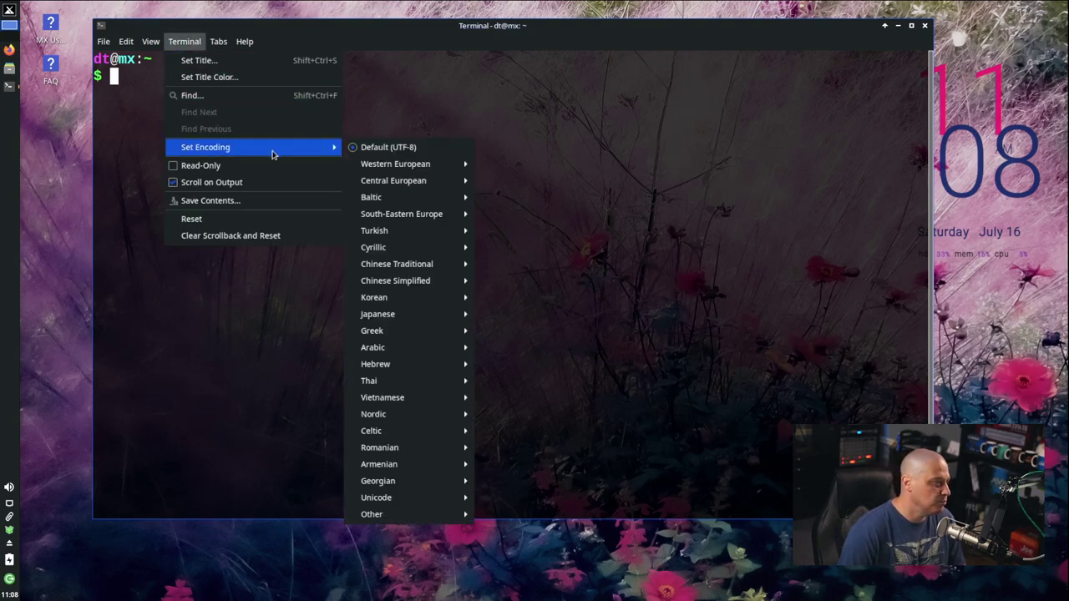
{"action": "mouse_move", "coordinate": [102, 41]}
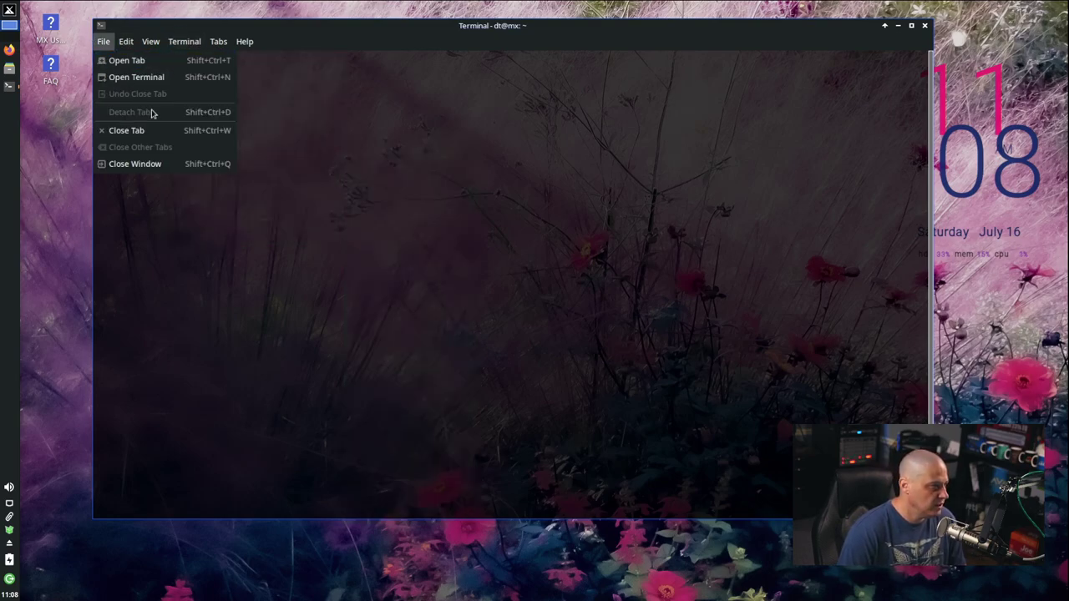
{"action": "left_click", "coordinate": [199, 165]}
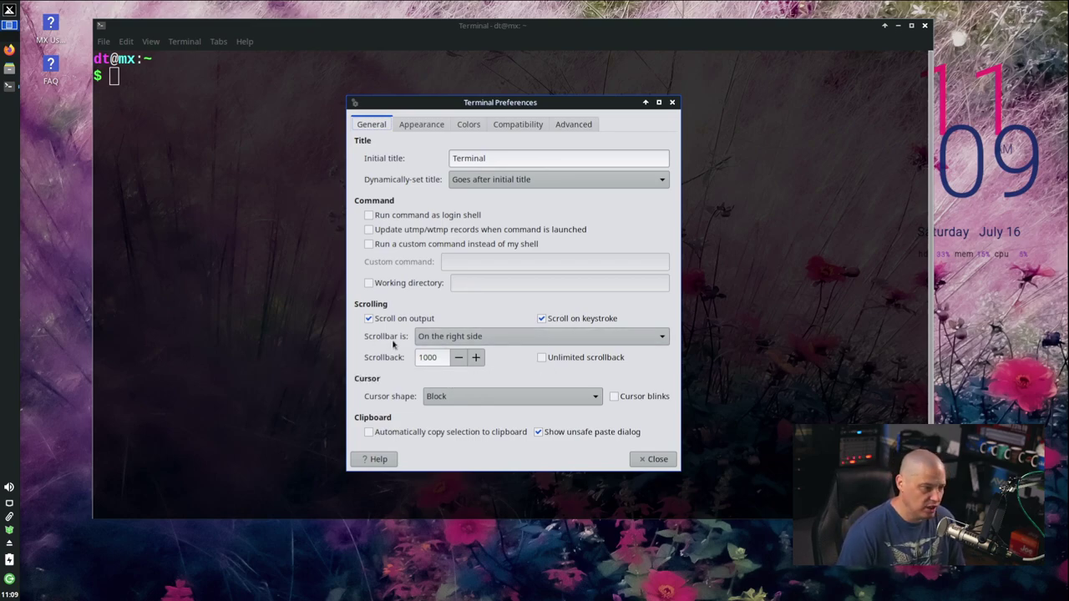
{"action": "left_click", "coordinate": [540, 337]}
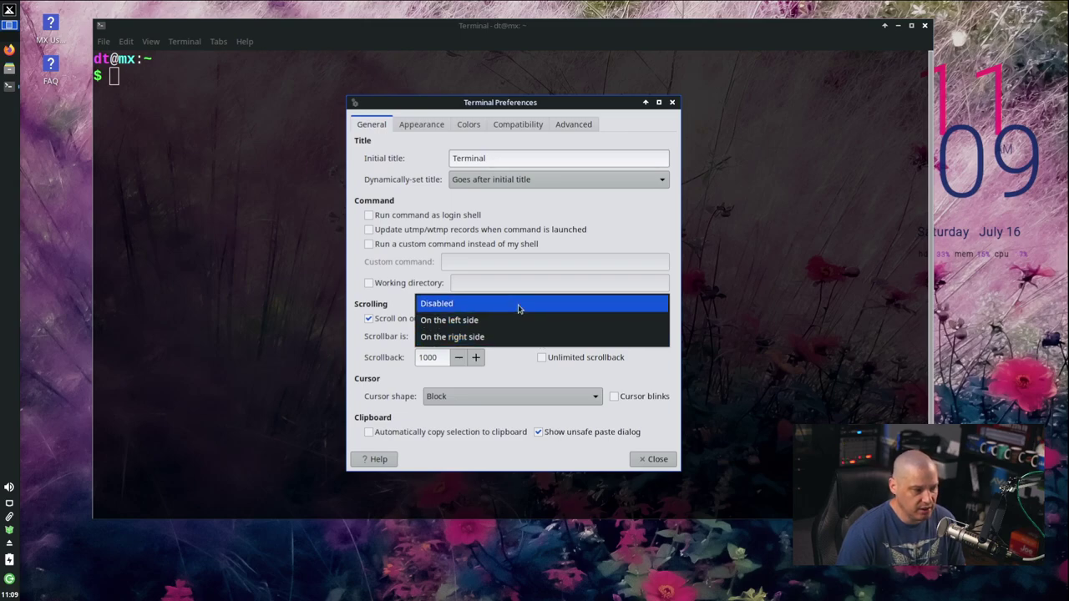
{"action": "left_click", "coordinate": [518, 309]}
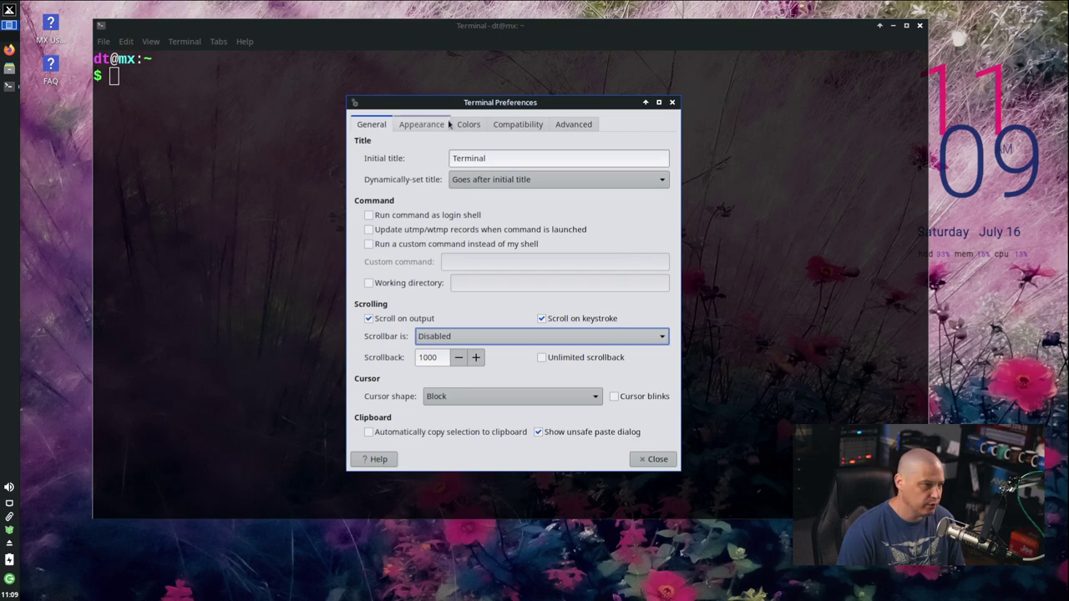
Step: Try background opacities of 1.00 and 0.67 for the terminal, and settle on 0.89
{"action": "left_click", "coordinate": [421, 127]}
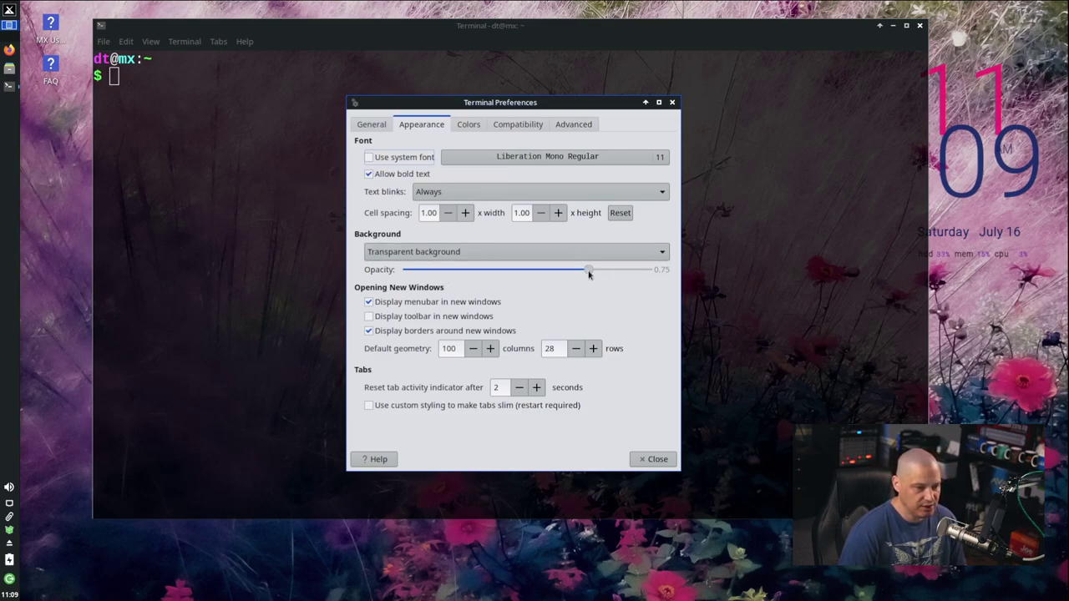
{"action": "left_click_drag", "start_coordinate": [588, 272], "coordinate": [666, 274]}
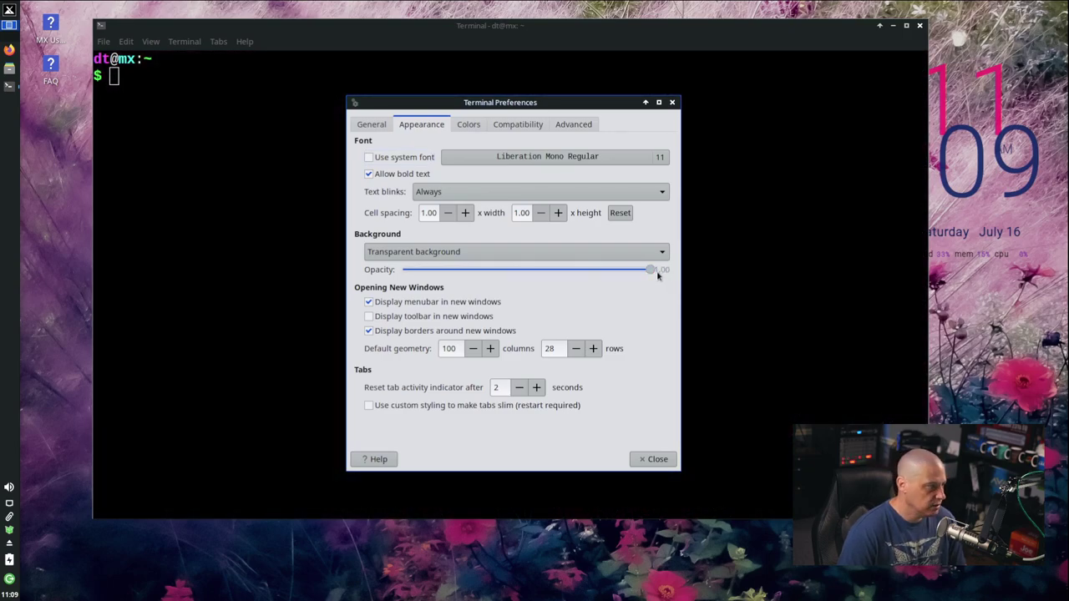
{"action": "left_click_drag", "start_coordinate": [652, 272], "coordinate": [599, 272]}
{"action": "left_click_drag", "start_coordinate": [568, 271], "coordinate": [567, 271]}
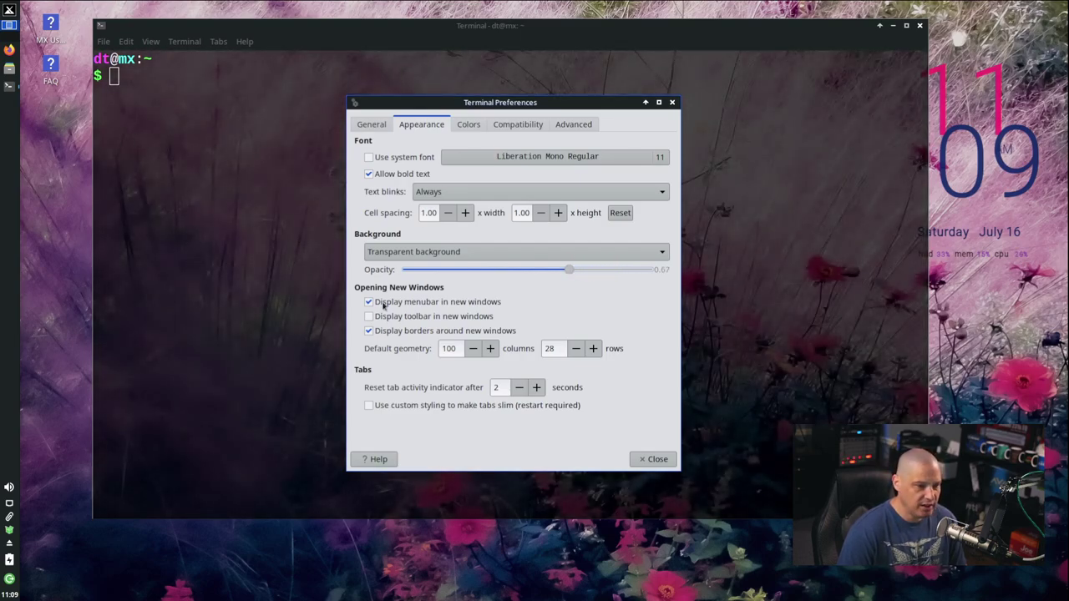
{"action": "left_click_drag", "start_coordinate": [570, 272], "coordinate": [623, 277]}
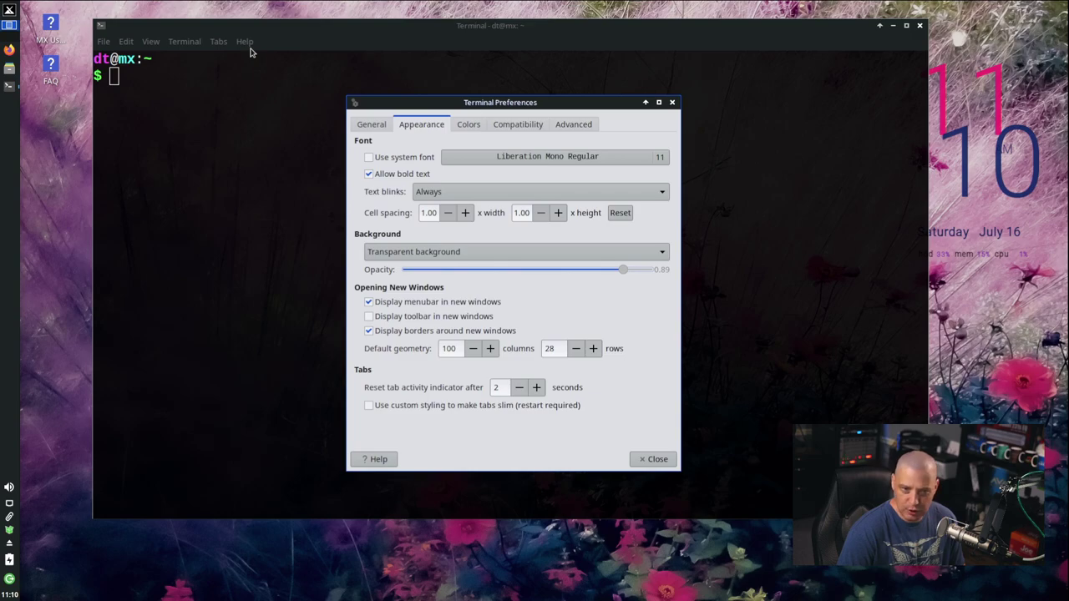
Step: Turn off the menubar and borders for new terminal windows, and close the preferences and the terminal
{"action": "left_click", "coordinate": [368, 303]}
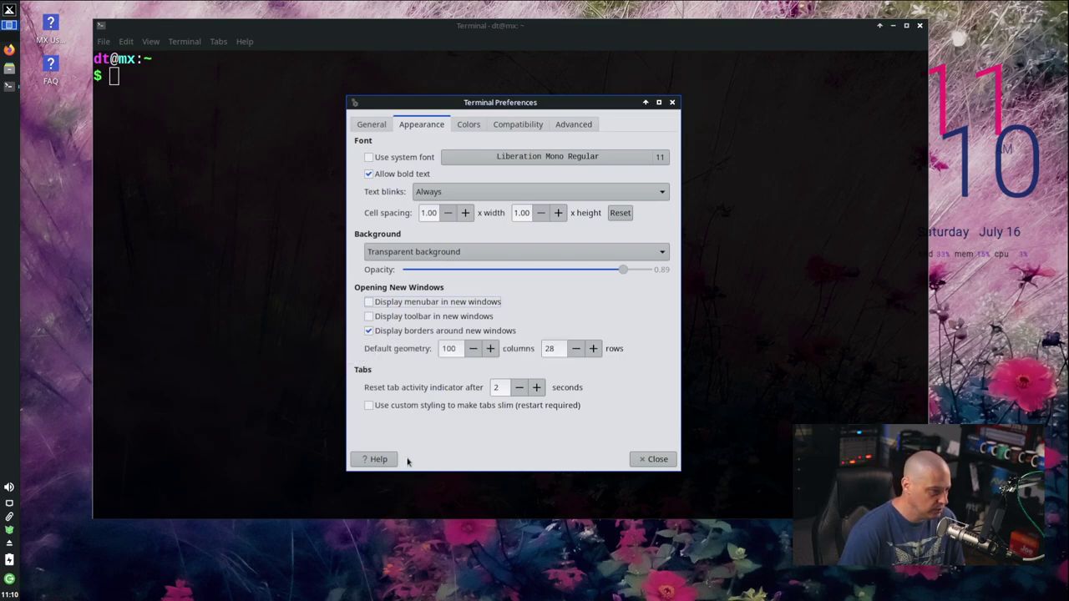
{"action": "left_click", "coordinate": [369, 331]}
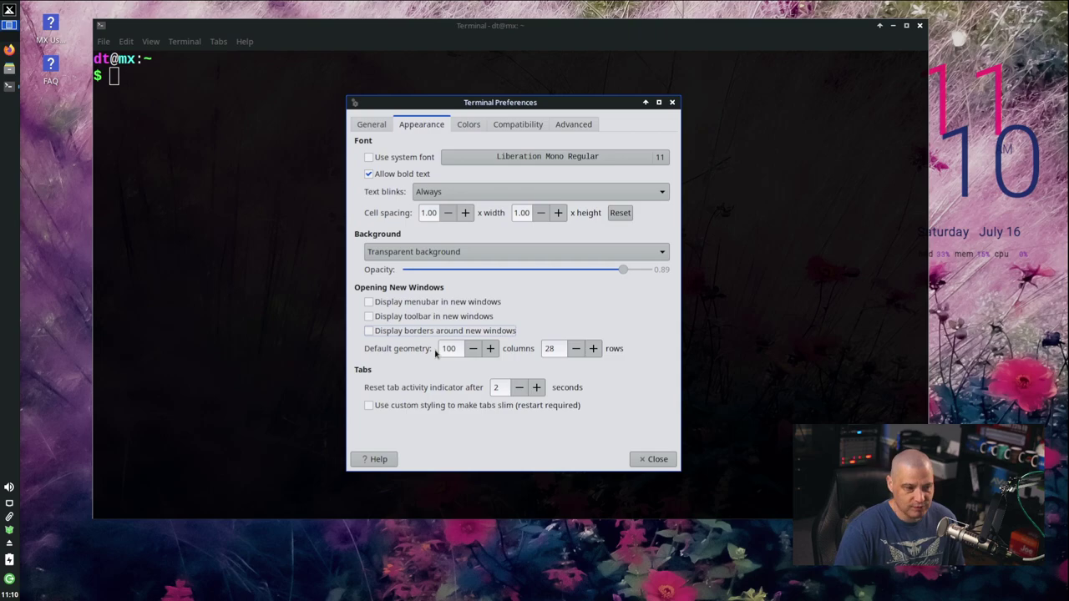
{"action": "left_click", "coordinate": [653, 461]}
{"action": "left_click", "coordinate": [920, 25]}
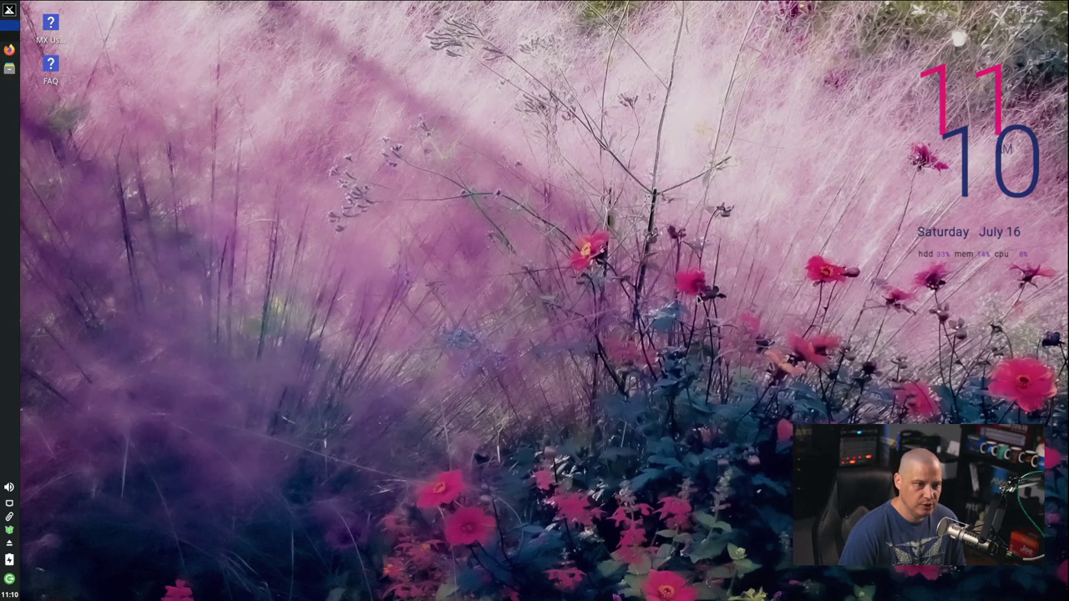
Step: Open a new terminal, show its menubar, and move the window towards the middle of the desktop
{"action": "key", "text": "ctrl+alt+t"}
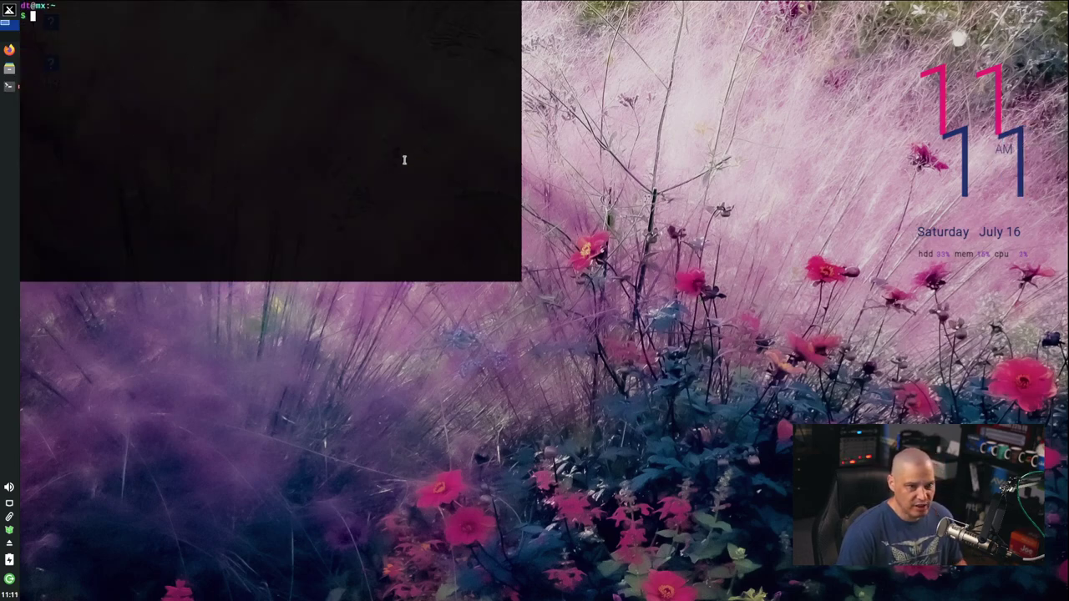
{"action": "right_click", "coordinate": [206, 137]}
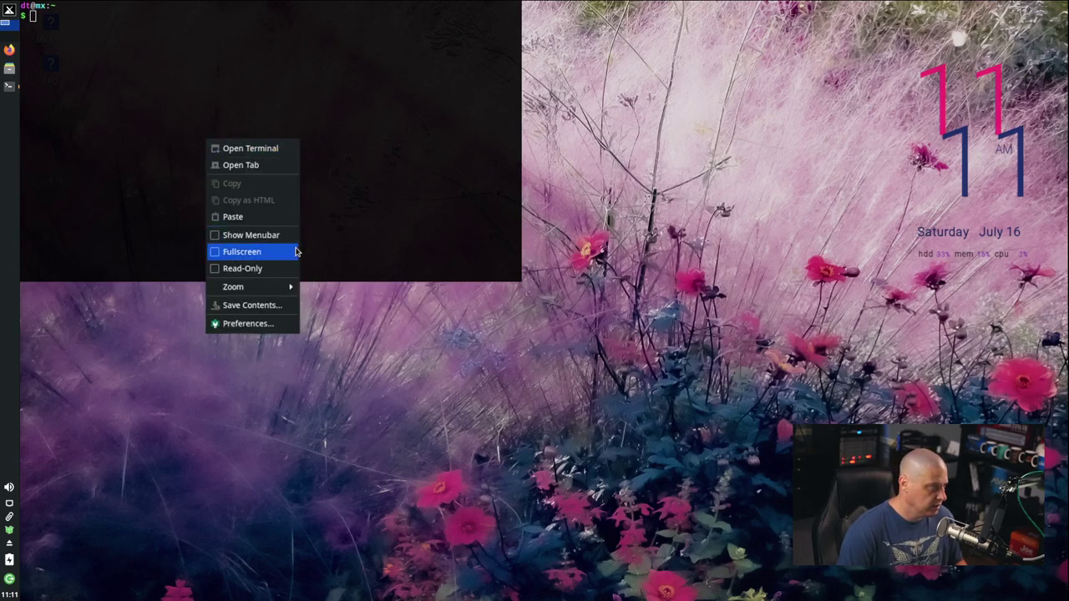
{"action": "left_click", "coordinate": [221, 233]}
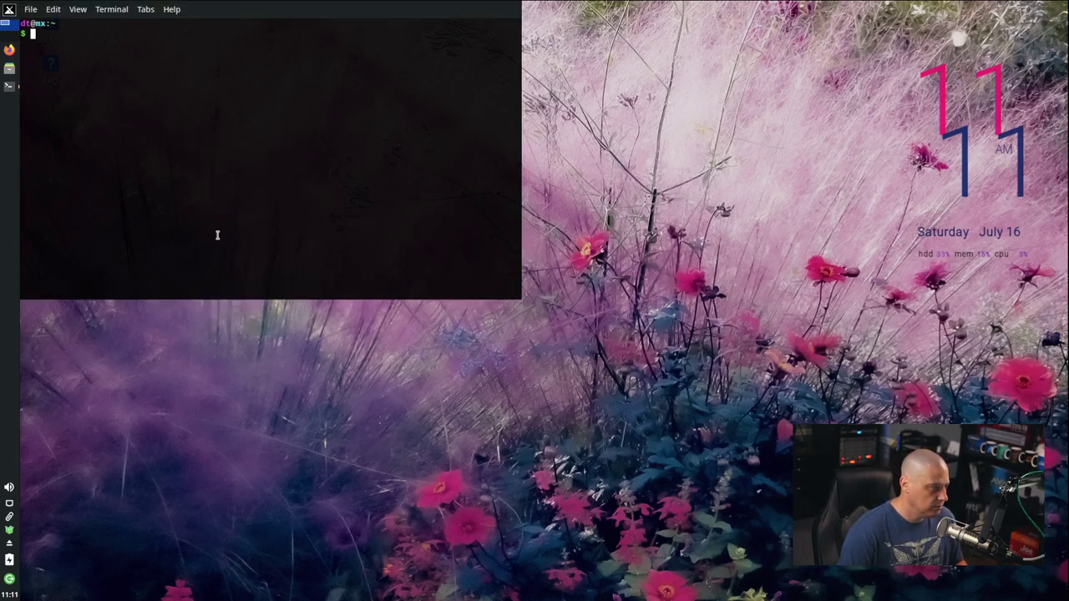
{"action": "left_click_drag", "start_coordinate": [281, 12], "coordinate": [459, 121]}
Step: Turn the borders around new windows back on in the terminal preferences, and close the preferences and the terminal
{"action": "right_click", "coordinate": [409, 237]}
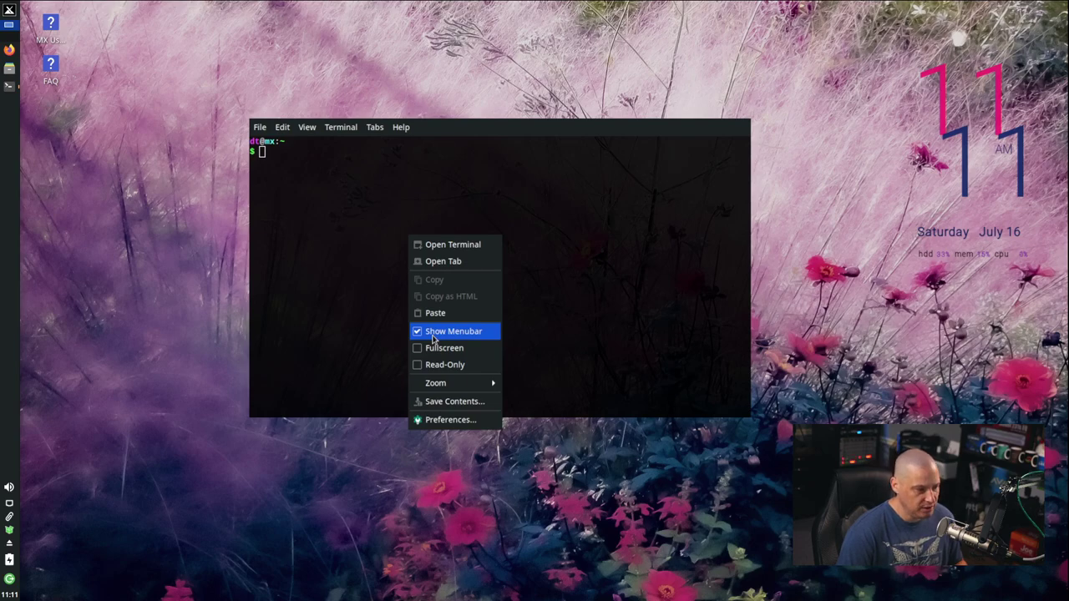
{"action": "left_click", "coordinate": [445, 419]}
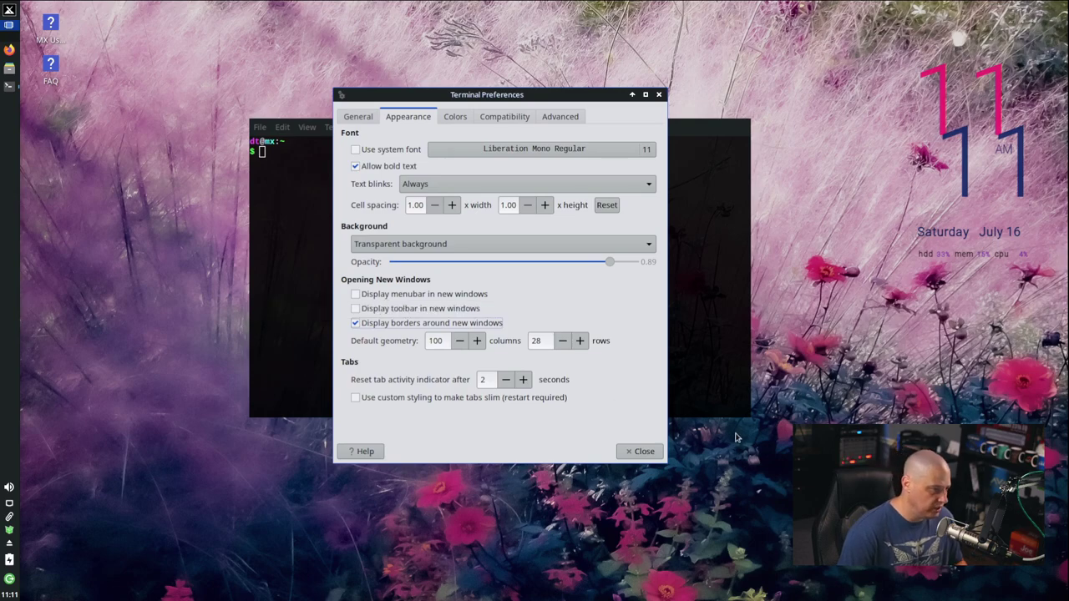
{"action": "left_click", "coordinate": [639, 451]}
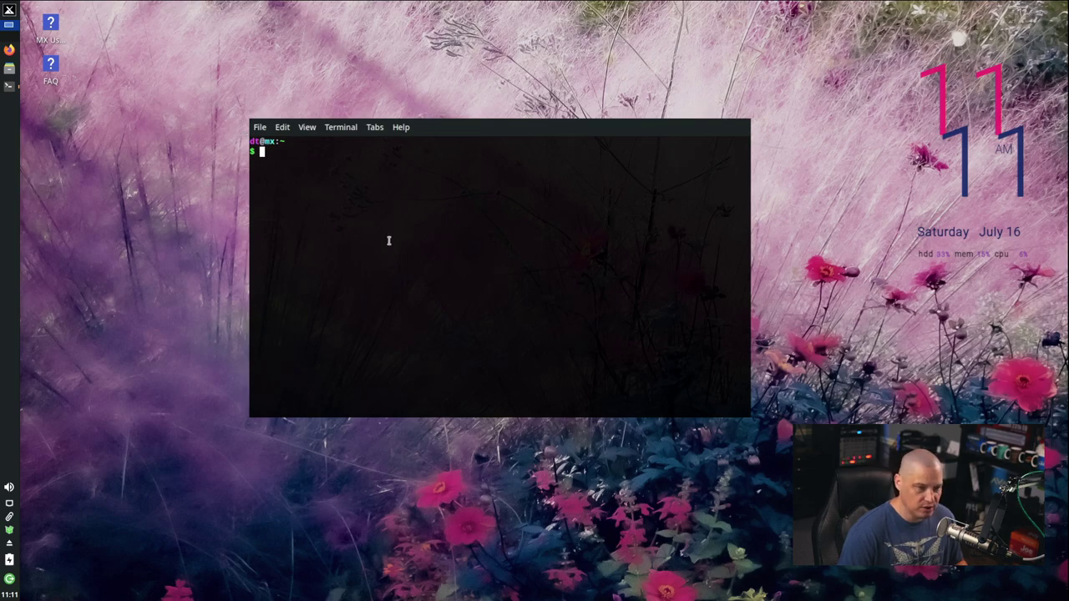
{"action": "key", "text": "ctrl+d"}
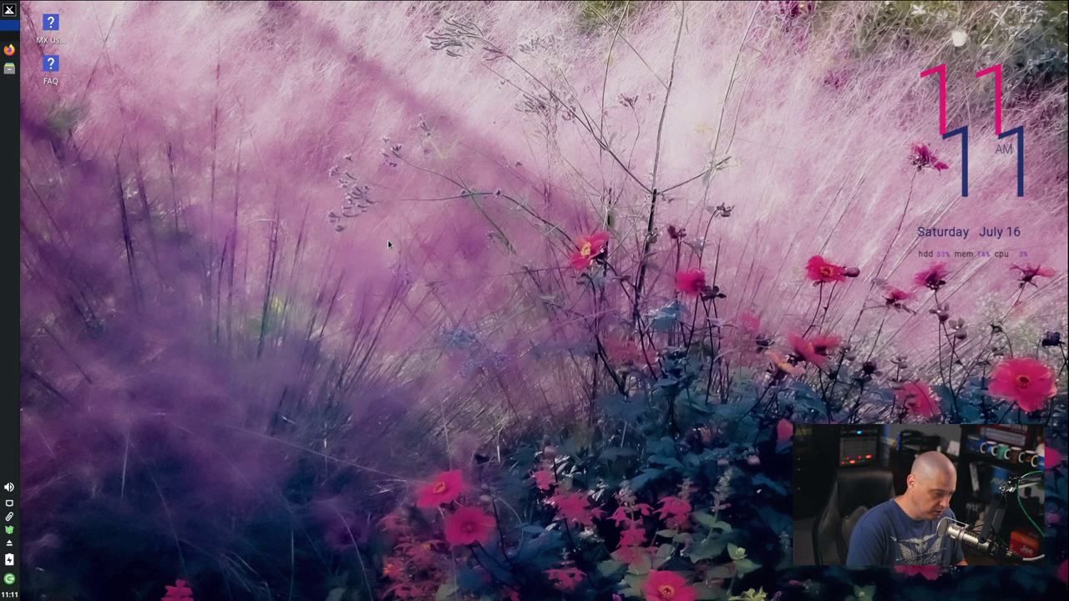
Step: Open a new terminal, move it towards the middle of the desktop, and list all files with ls -la
{"action": "key", "text": "ctrl+alt+t"}
{"action": "left_click_drag", "start_coordinate": [256, 11], "coordinate": [495, 145]}
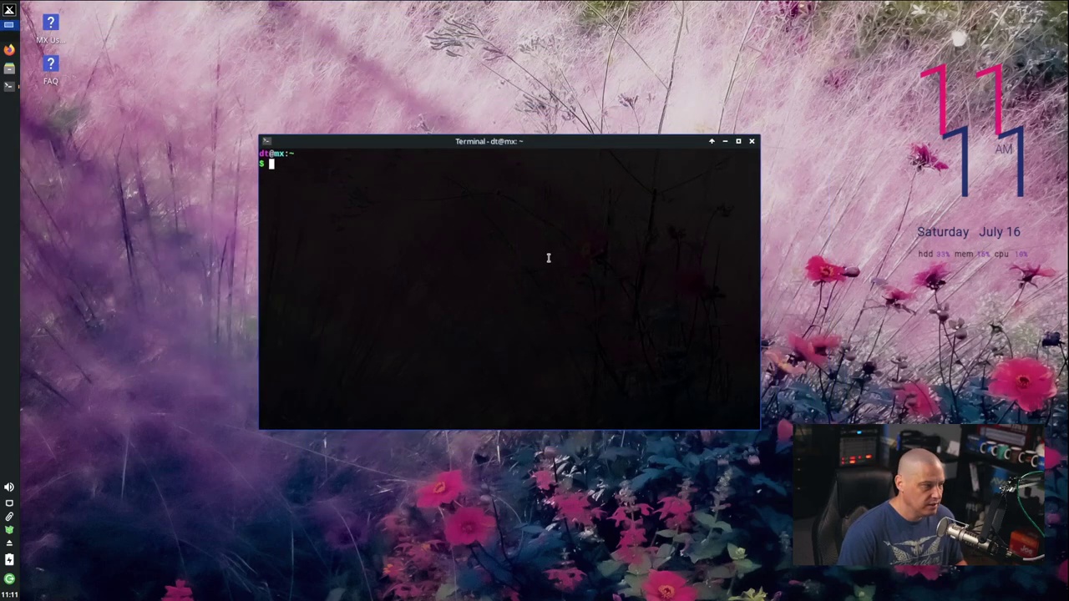
{"action": "type", "text": "ls -"}
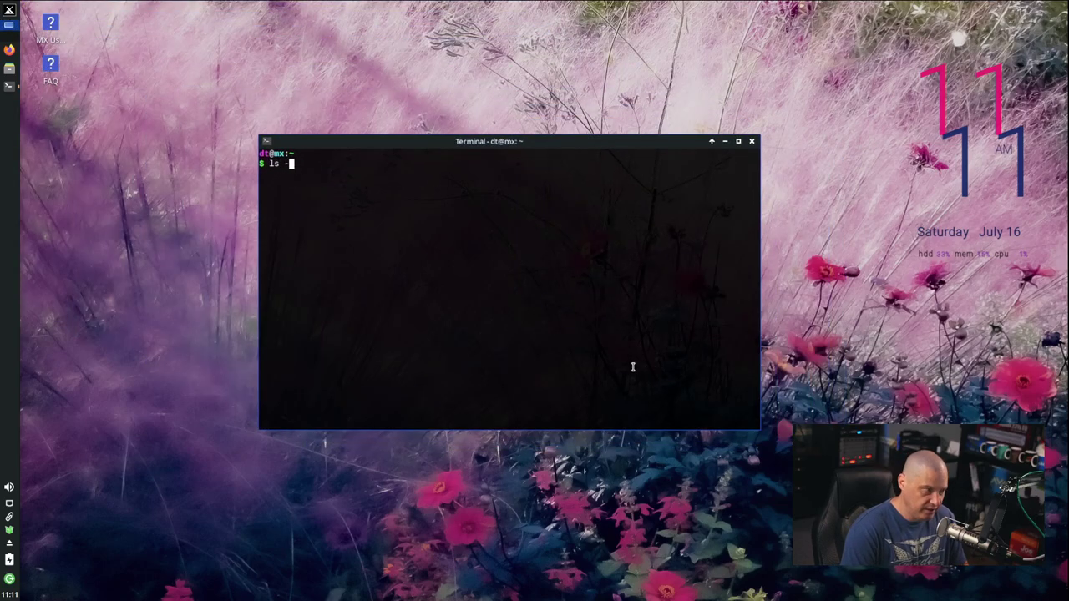
{"action": "type", "text": "la"}
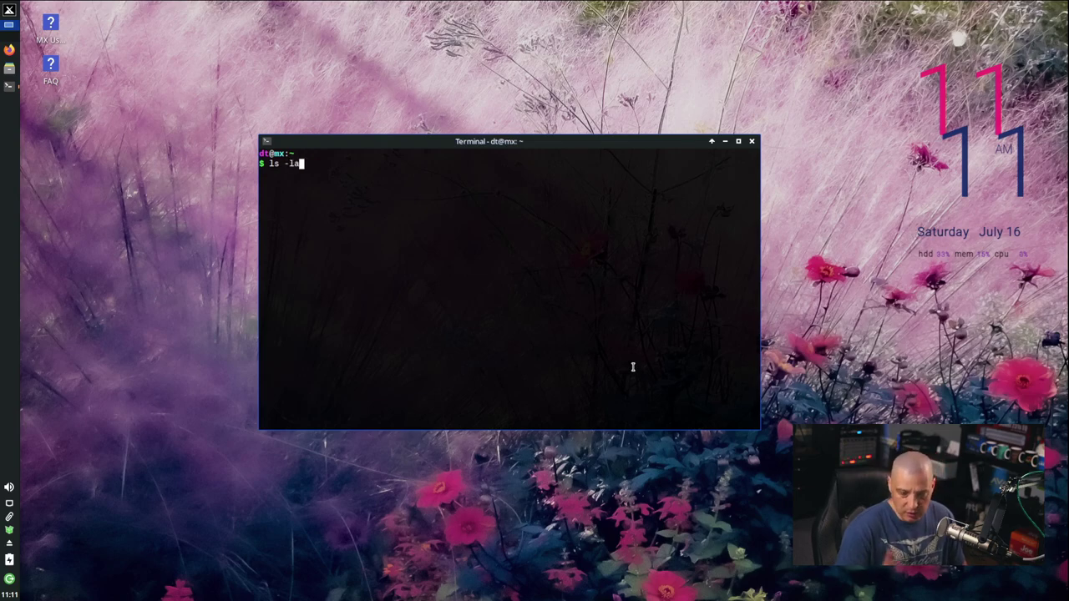
{"action": "key", "text": "Return"}
Step: Look through the directory listing to check scrolling without a scrollbar, moving the window around, and close the terminal
{"action": "scroll", "coordinate": [609, 317], "scroll_direction": "up", "scroll_amount": 2}
{"action": "scroll", "coordinate": [609, 318], "scroll_direction": "down", "scroll_amount": 2}
{"action": "left_click_drag", "start_coordinate": [633, 142], "coordinate": [829, 166]}
{"action": "scroll", "coordinate": [748, 221], "scroll_direction": "up", "scroll_amount": 2}
{"action": "scroll", "coordinate": [747, 221], "scroll_direction": "down", "scroll_amount": 2}
{"action": "scroll", "coordinate": [747, 221], "scroll_direction": "up", "scroll_amount": 2}
{"action": "left_click_drag", "start_coordinate": [737, 160], "coordinate": [471, 113]}
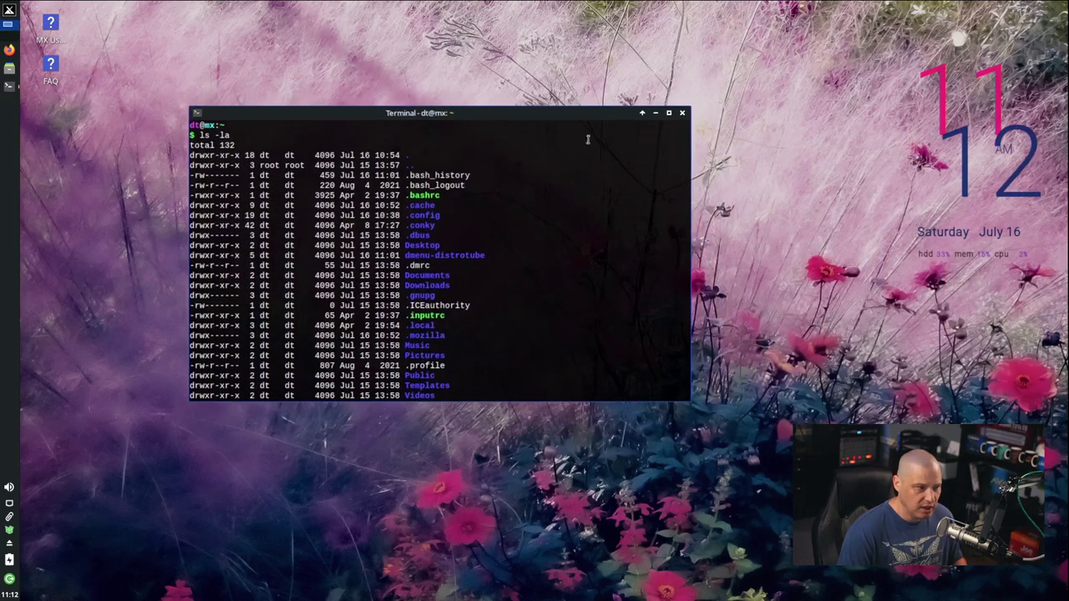
{"action": "left_click", "coordinate": [681, 113]}
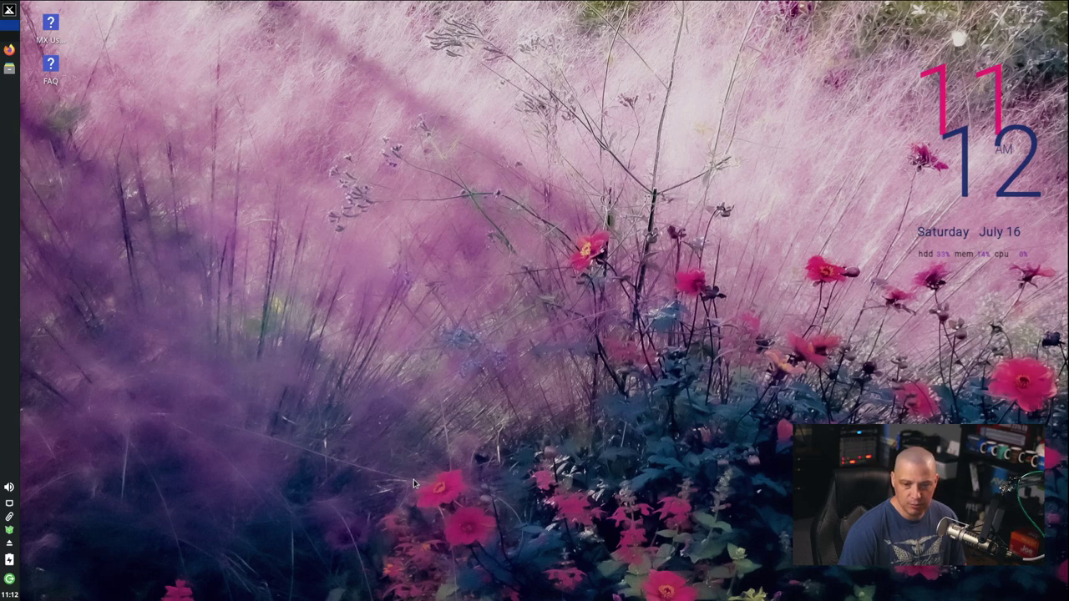
Step: Open a new terminal, maximize it, and enlarge its text several levels, leaving the prompt empty
{"action": "key", "text": "ctrl+alt+t"}
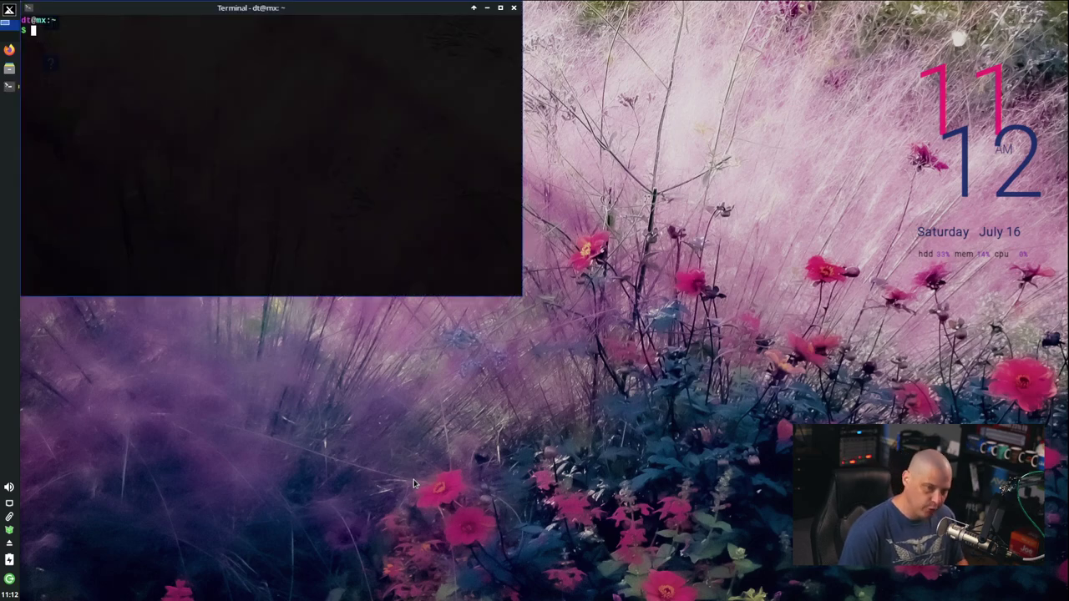
{"action": "double_click", "coordinate": [220, 10]}
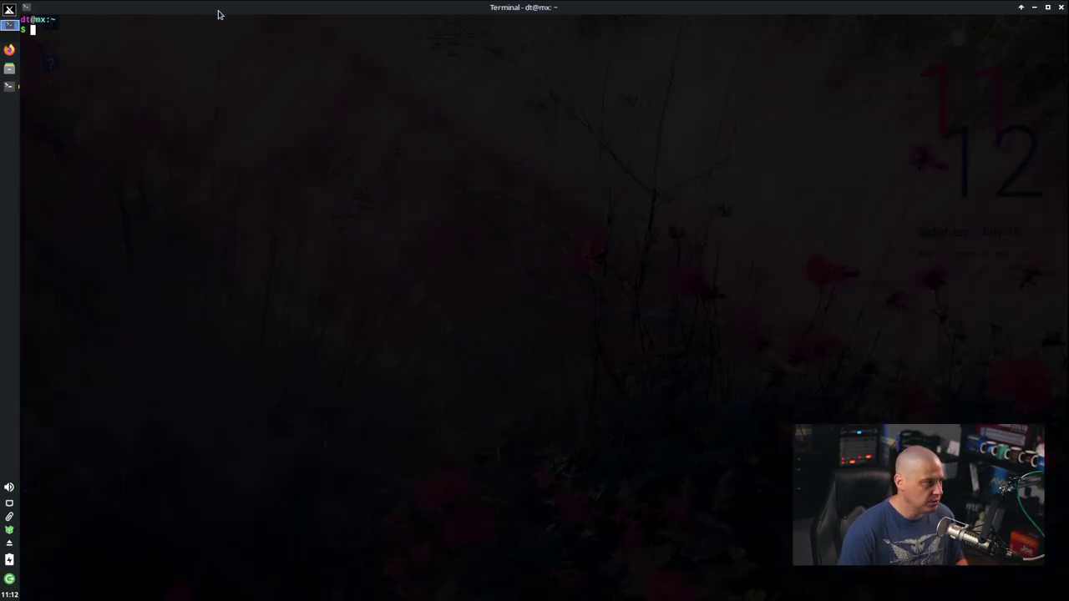
{"action": "key", "text": "ctrl+plus"}
{"action": "key", "text": "ctrl+plus"}
{"action": "key", "text": "ctrl+plus"}
{"action": "key", "text": "ctrl+plus"}
{"action": "key", "text": "ctrl+plus"}
{"action": "type", "text": "+"}
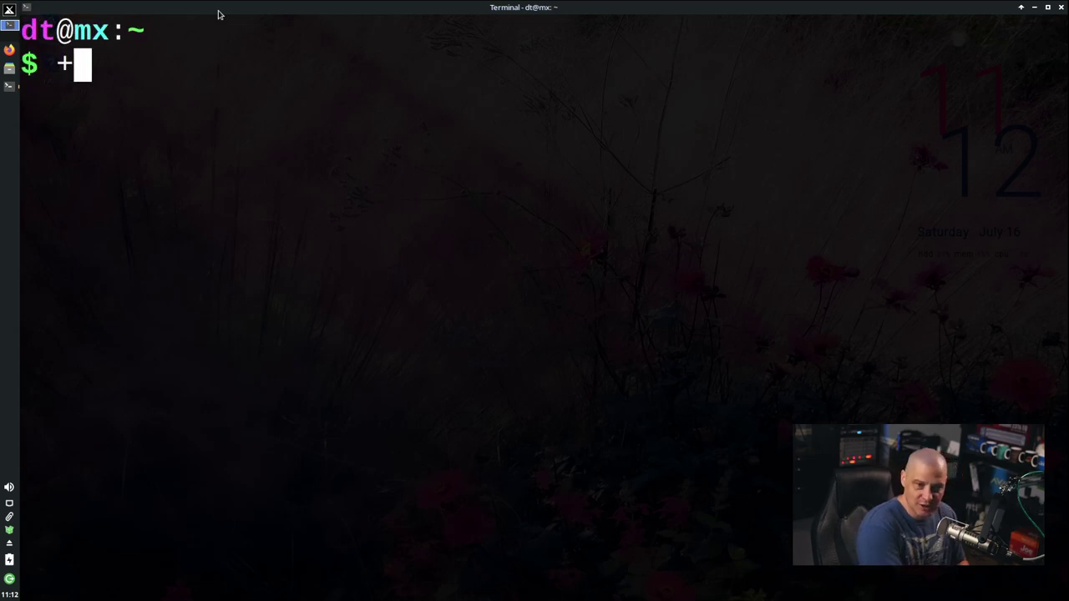
{"action": "key", "text": "BackSpace"}
Step: Try to install the alacritty package with sudo apt install, and close the terminal
{"action": "type", "text": "s"}
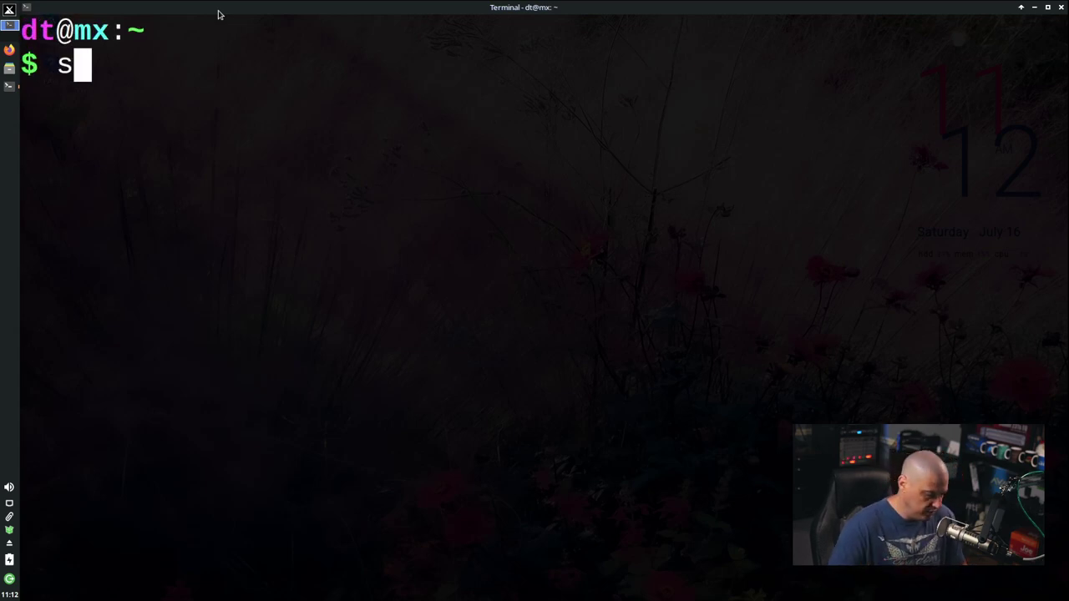
{"action": "type", "text": "udo apt "}
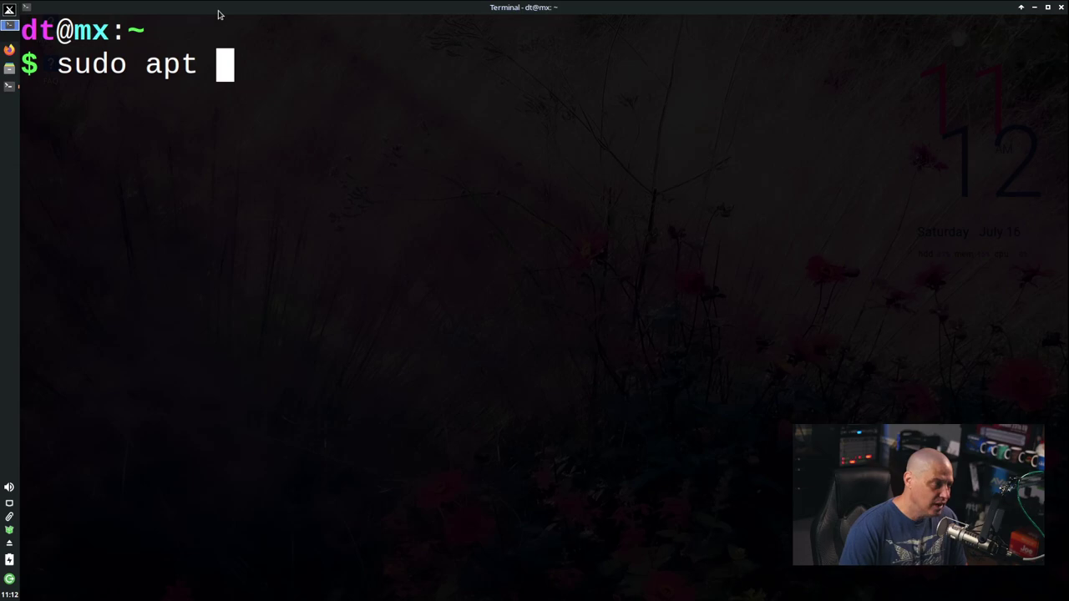
{"action": "type", "text": "install alacritty"}
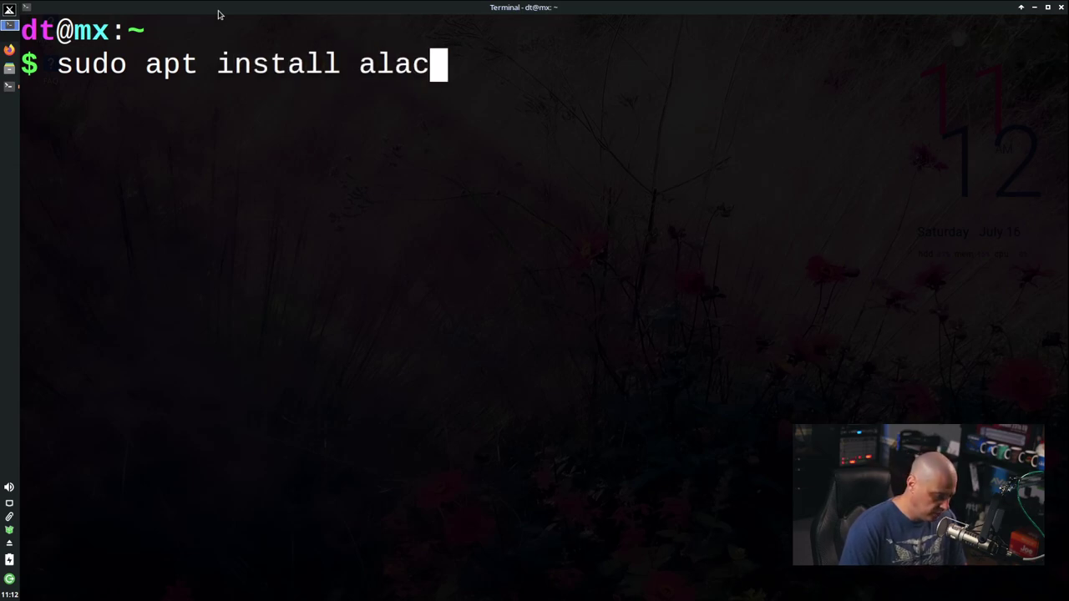
{"action": "key", "text": "Return"}
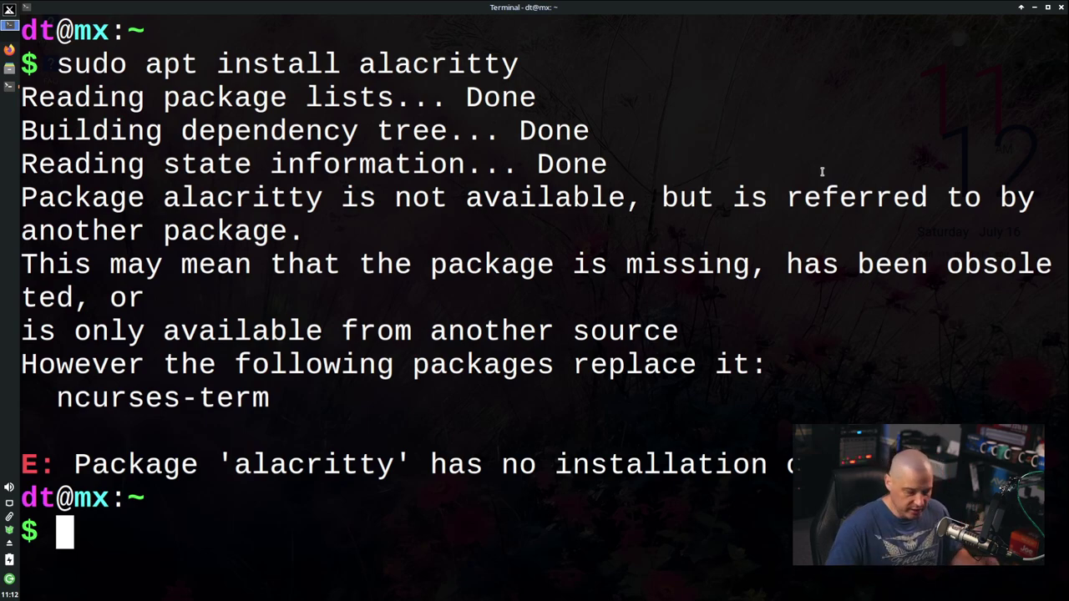
{"action": "left_click", "coordinate": [1061, 7]}
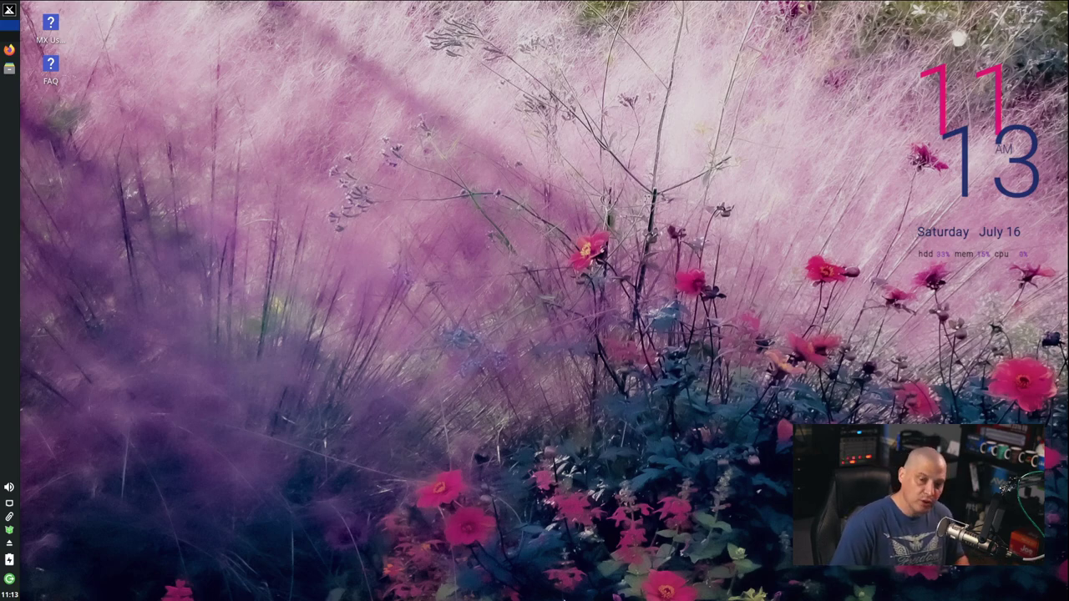
Step: Open another maximized terminal with strongly enlarged text, and clear the stray characters from its prompt
{"action": "key", "text": "ctrl+alt+t"}
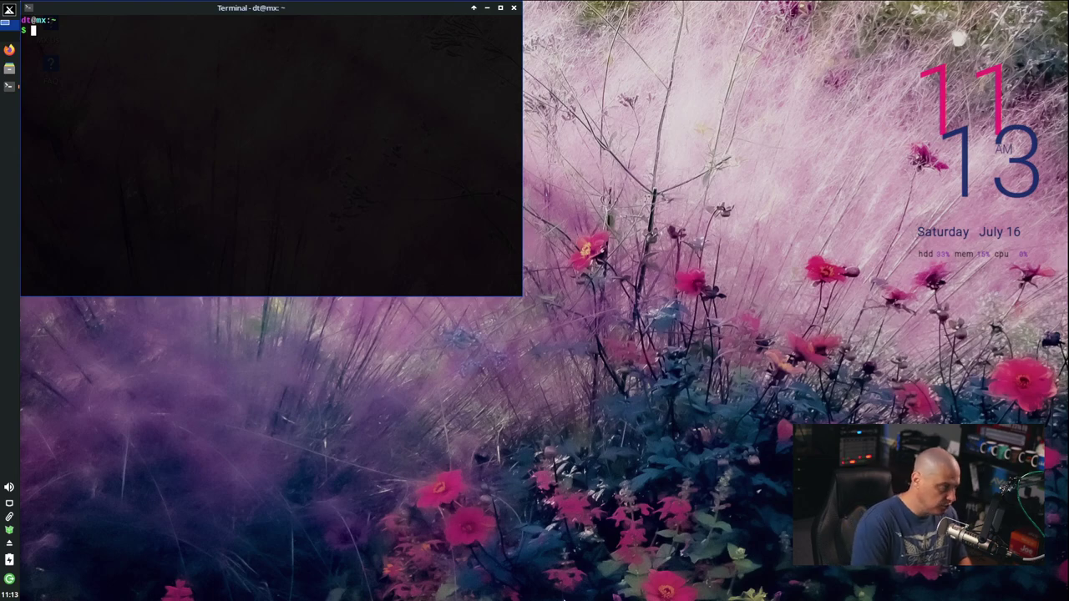
{"action": "double_click", "coordinate": [355, 12]}
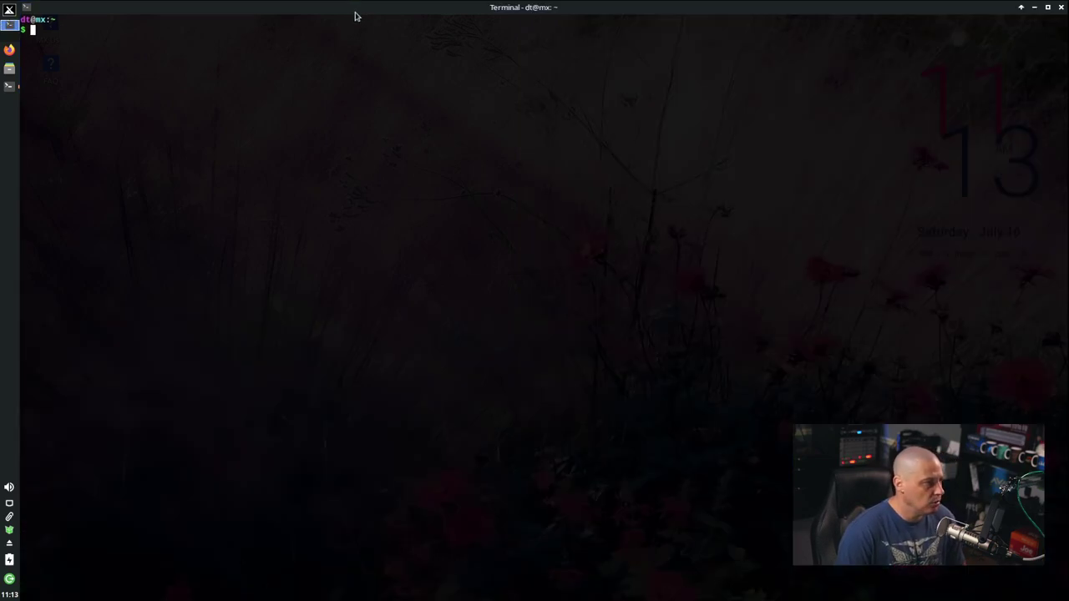
{"action": "key", "text": "ctrl+plus"}
{"action": "key", "text": "ctrl+plus"}
{"action": "key", "text": "ctrl+plus"}
{"action": "key", "text": "ctrl+plus"}
{"action": "type", "text": "+"}
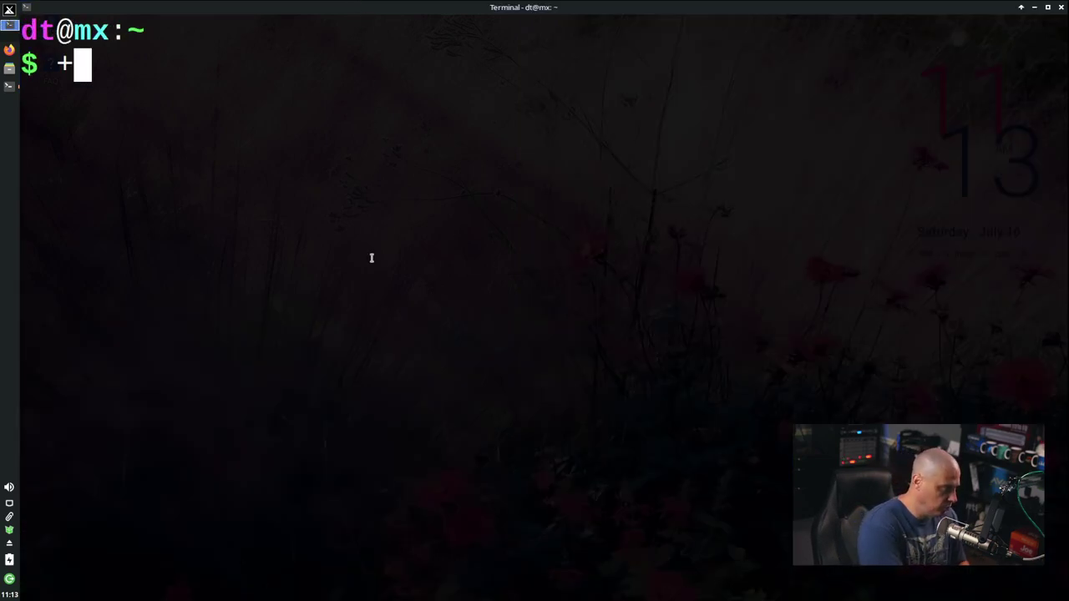
{"action": "type", "text": "+sud"}
{"action": "key", "text": "BackSpace"}
{"action": "key", "text": "BackSpace"}
{"action": "key", "text": "BackSpace"}
{"action": "key", "text": "BackSpace"}
{"action": "key", "text": "BackSpace"}
Step: Run sudo apt install neofetch, and display the system information with neofetch
{"action": "type", "text": "sudo a"}
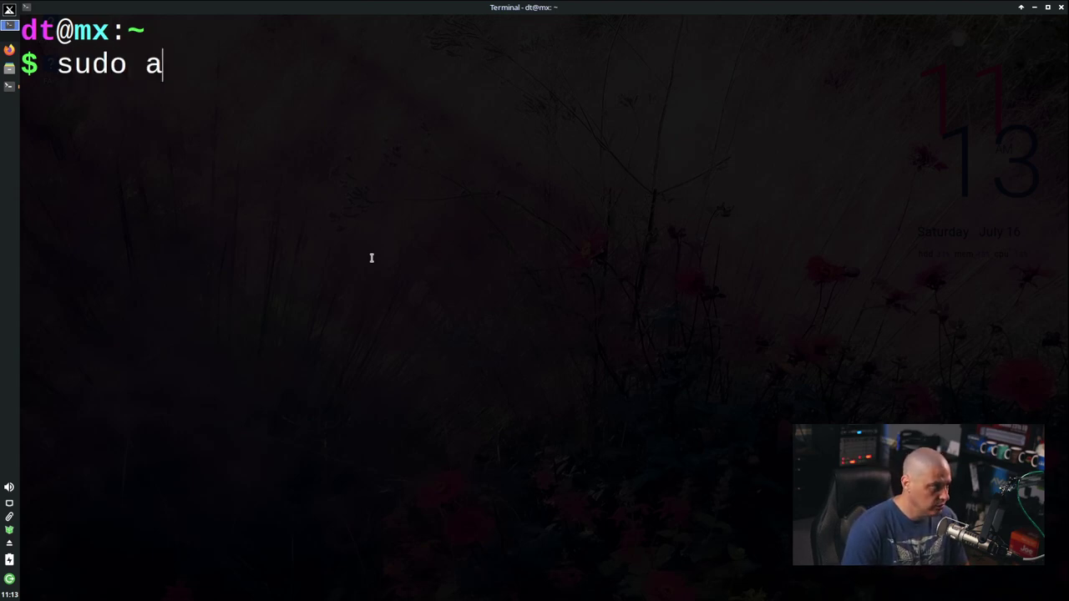
{"action": "type", "text": "pt install neo9fe"}
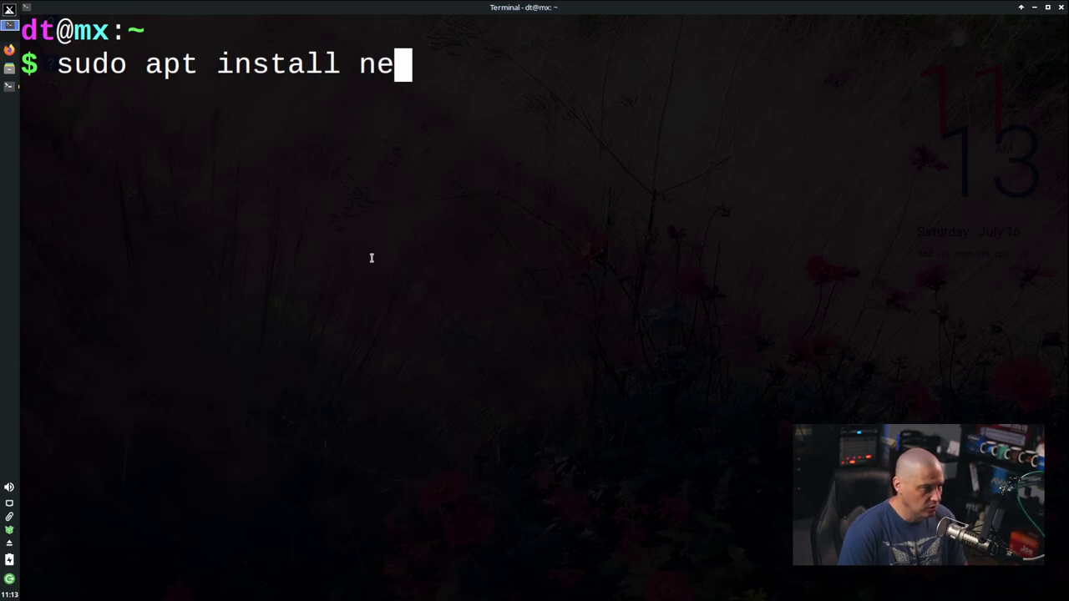
{"action": "key", "text": "BackSpace"}
{"action": "key", "text": "BackSpace"}
{"action": "key", "text": "BackSpace"}
{"action": "type", "text": "fetch"}
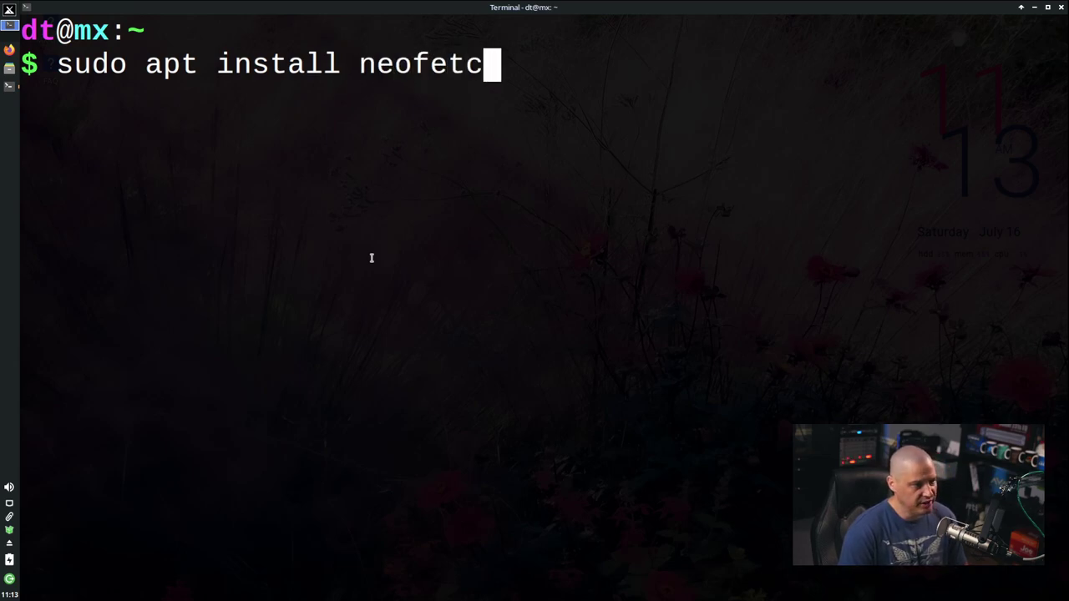
{"action": "key", "text": "Return"}
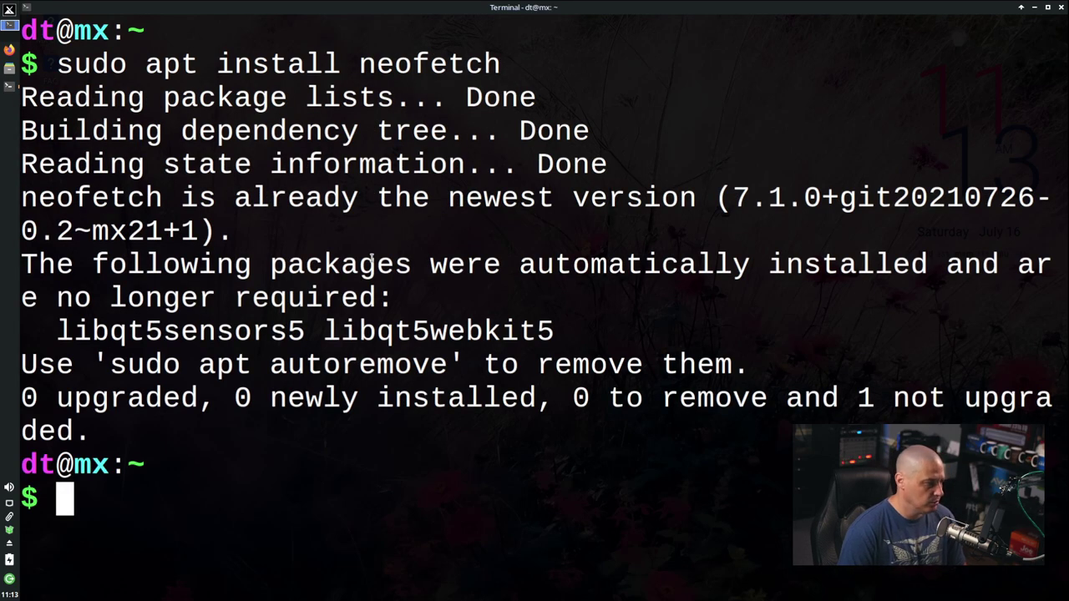
{"action": "type", "text": "neofetch"}
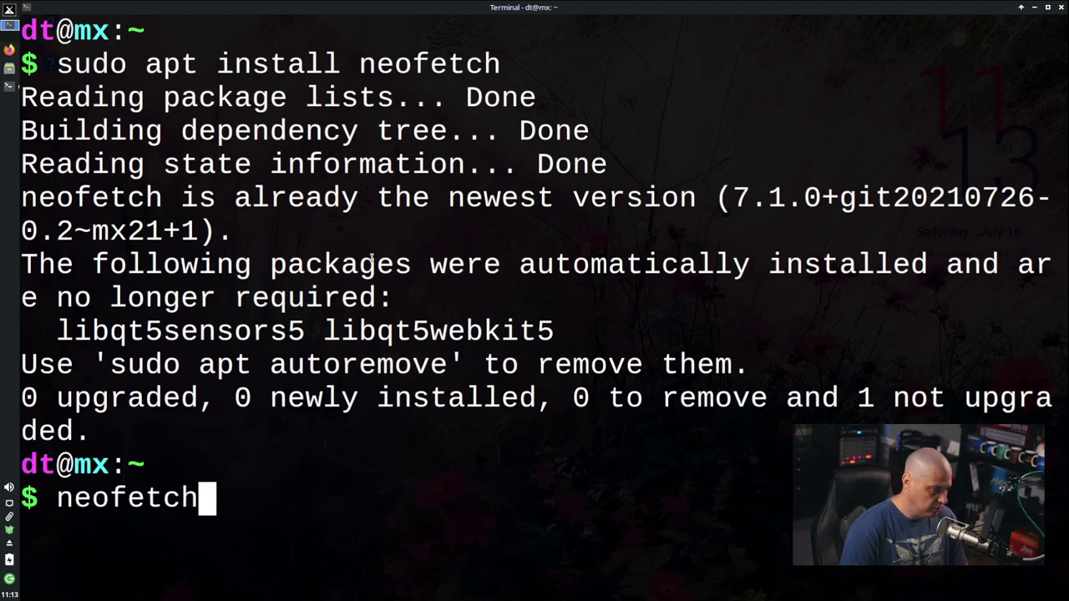
{"action": "key", "text": "Return"}
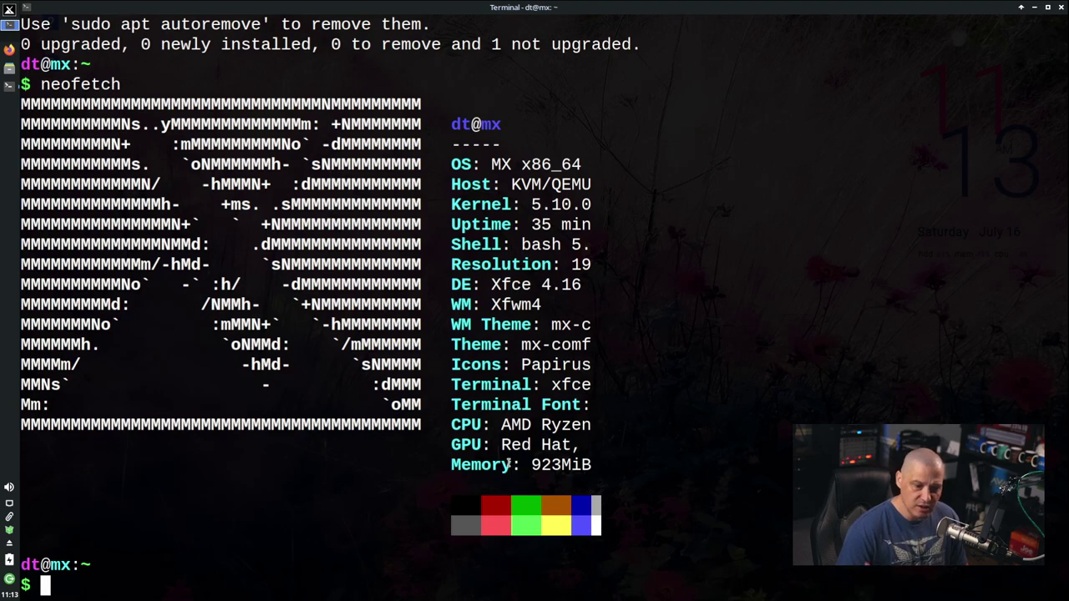
{"action": "type", "text": "vinm"}
{"action": "key", "text": "BackSpace"}
{"action": "key", "text": "BackSpace"}
{"action": "key", "text": "BackSpace"}
{"action": "type", "text": "im"}
{"action": "key", "text": "BackSpace"}
{"action": "key", "text": "BackSpace"}
{"action": "key", "text": "BackSpace"}
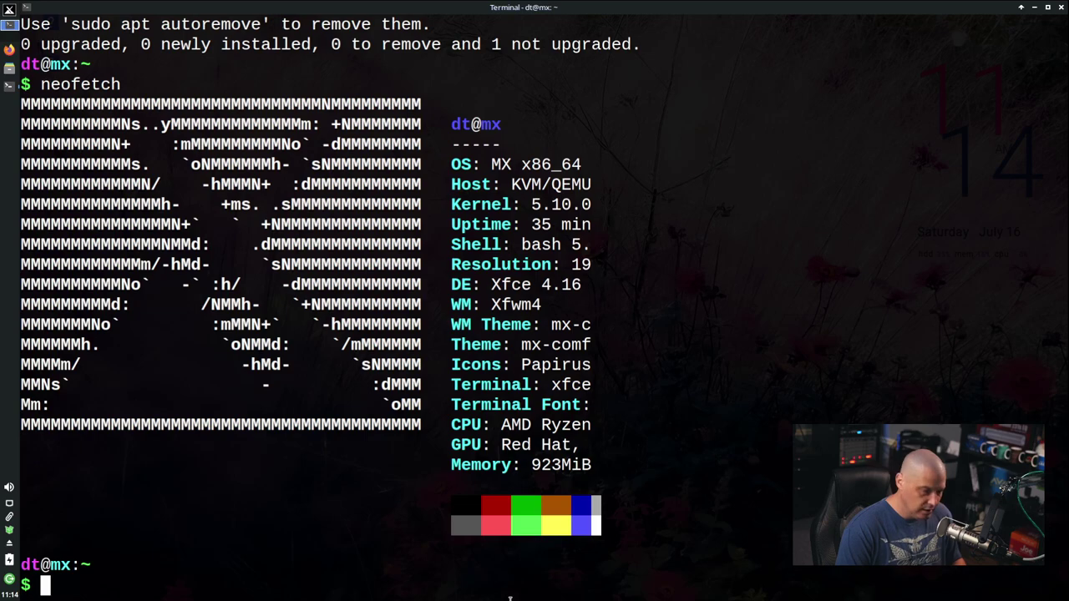
Step: Search the installed applications for "mousep" and clear the search
{"action": "left_click", "coordinate": [13, 12]}
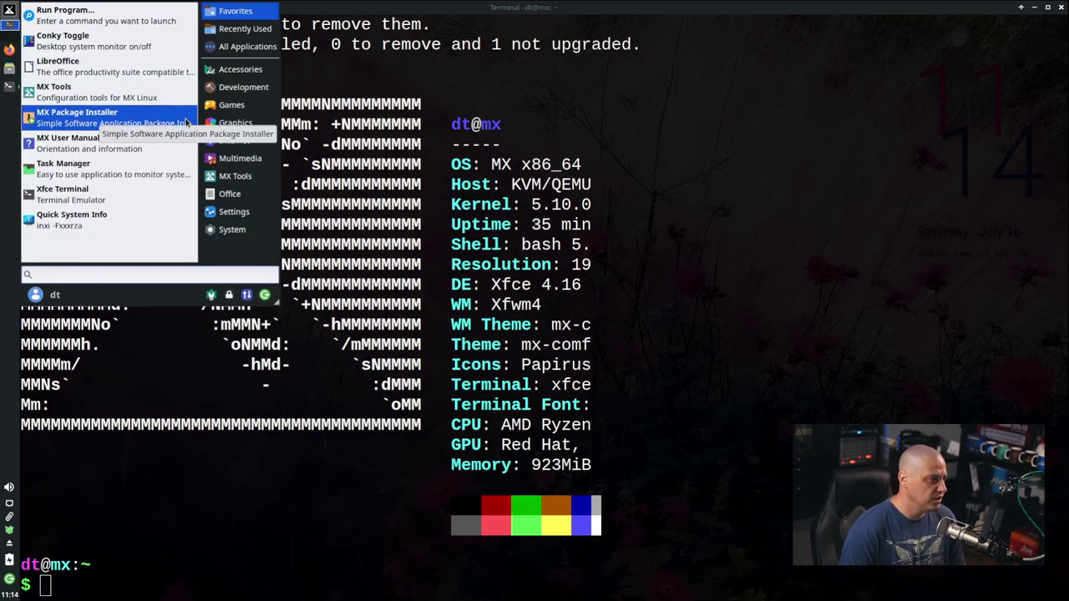
{"action": "type", "text": "mou"}
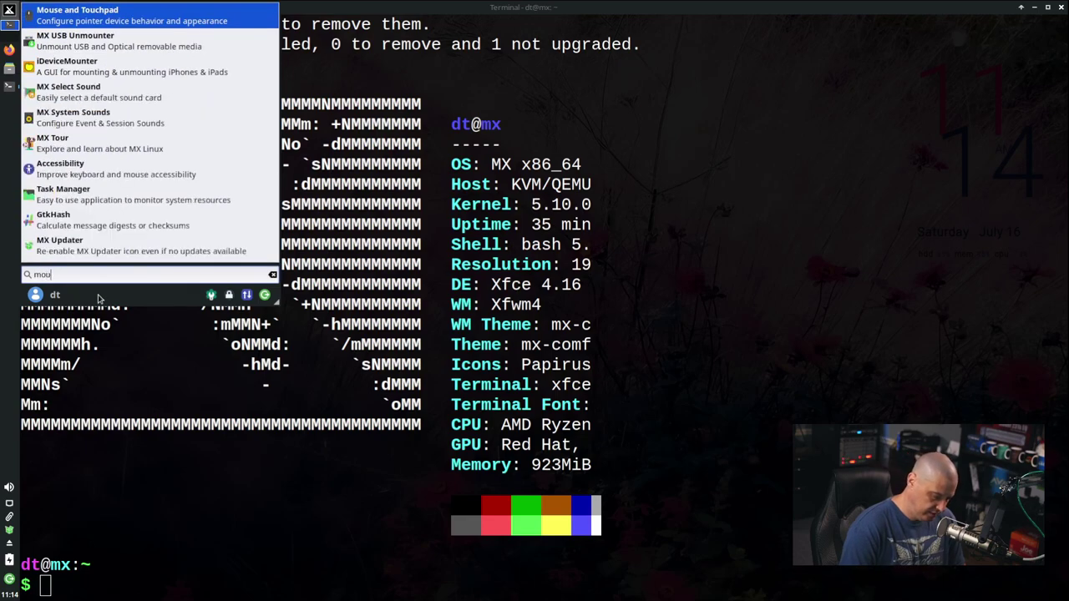
{"action": "type", "text": "sep"}
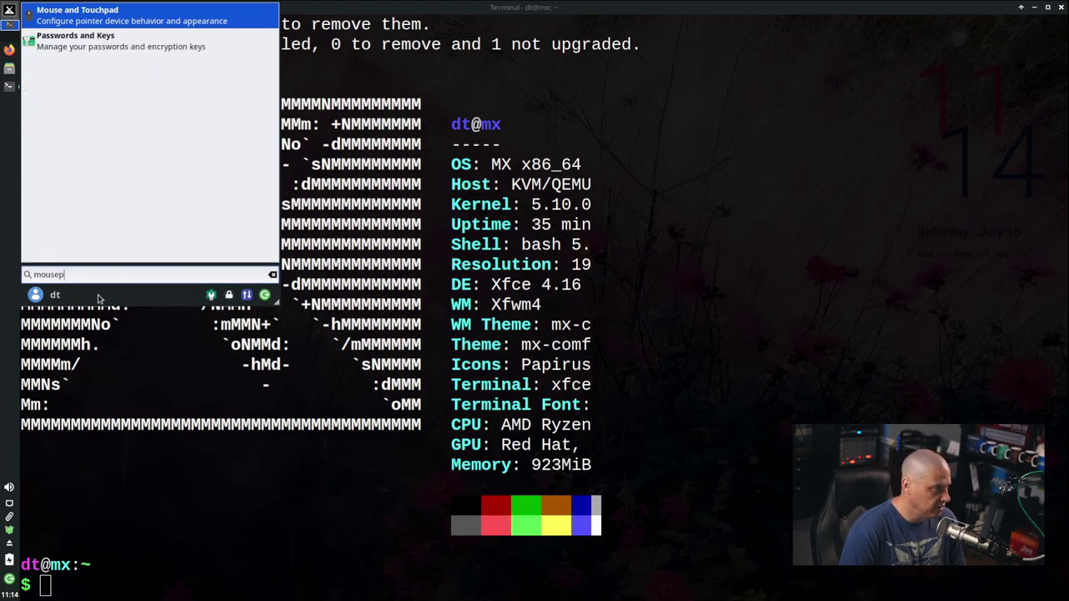
{"action": "key", "text": "BackSpace"}
{"action": "key", "text": "BackSpace"}
{"action": "key", "text": "BackSpace"}
{"action": "key", "text": "BackSpace"}
{"action": "key", "text": "BackSpace"}
{"action": "key", "text": "BackSpace"}
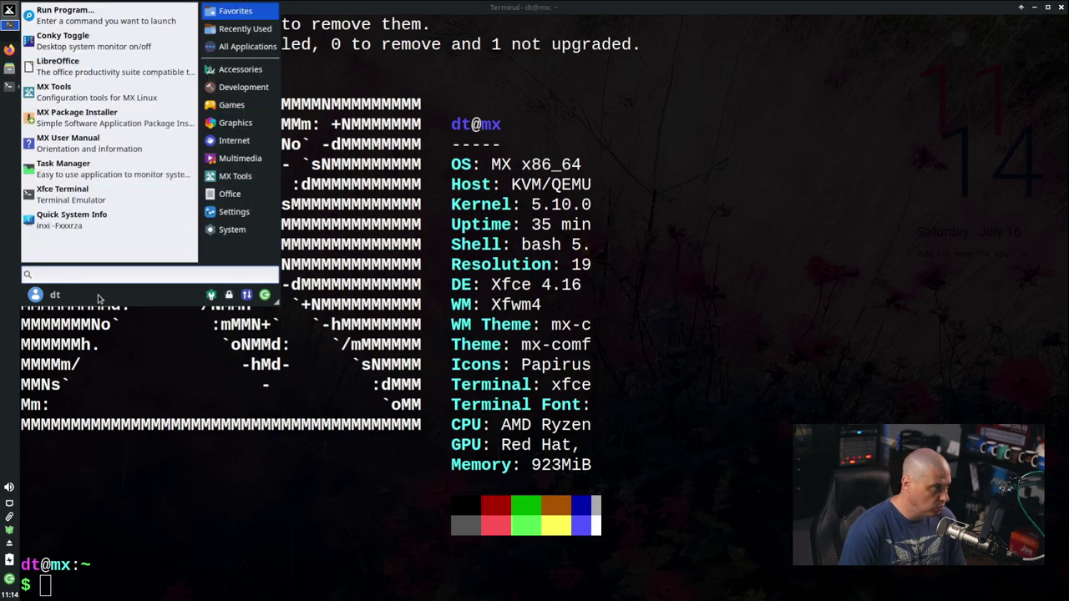
Step: Find Geany with an application search for "text", launch it and move its window towards the middle of the screen
{"action": "type", "text": "text"}
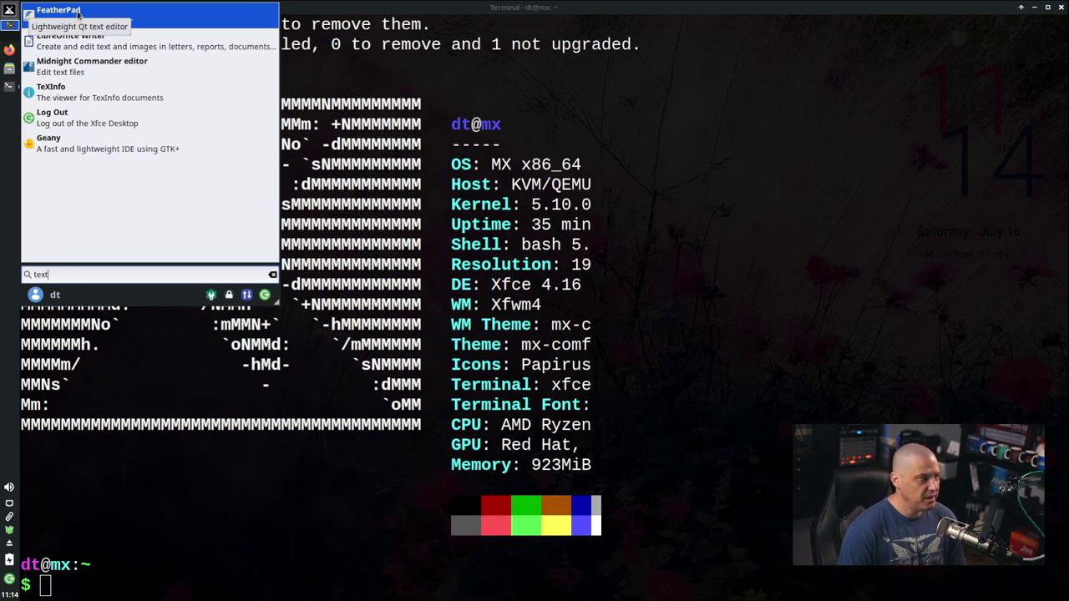
{"action": "left_click", "coordinate": [69, 142]}
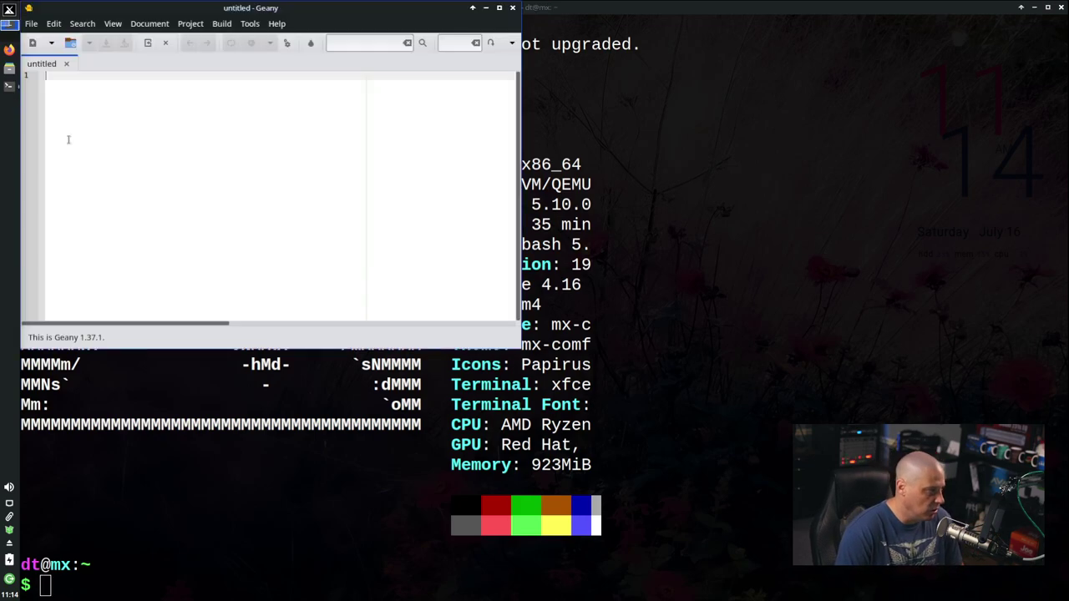
{"action": "left_click_drag", "start_coordinate": [256, 12], "coordinate": [494, 96]}
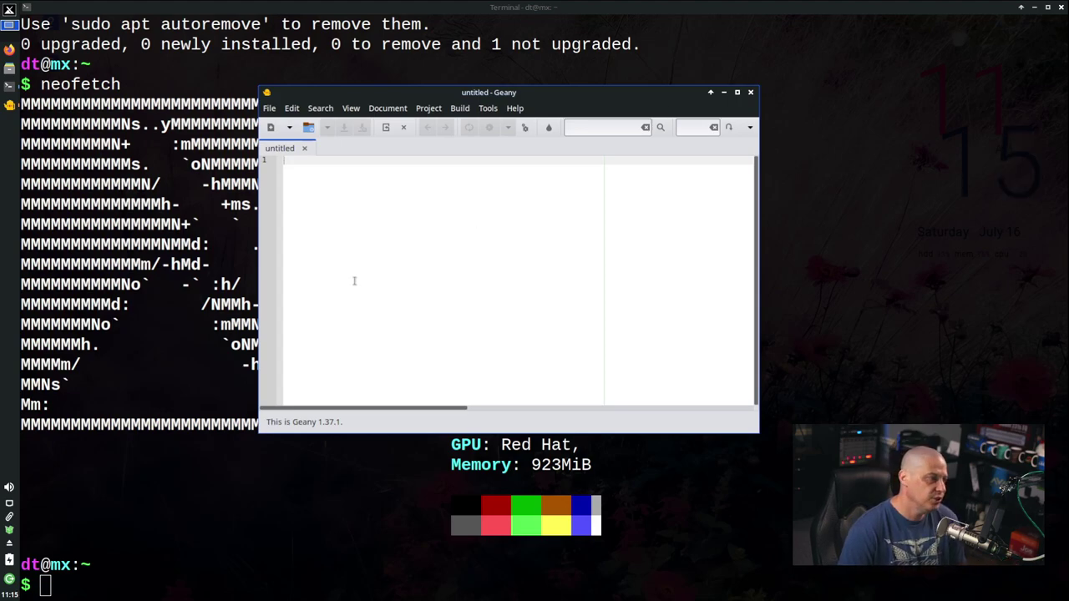
Step: Try out the untitled document with the sample text "cddfd" and delete that text
{"action": "left_click", "coordinate": [339, 231]}
{"action": "type", "text": "cddfd fas"}
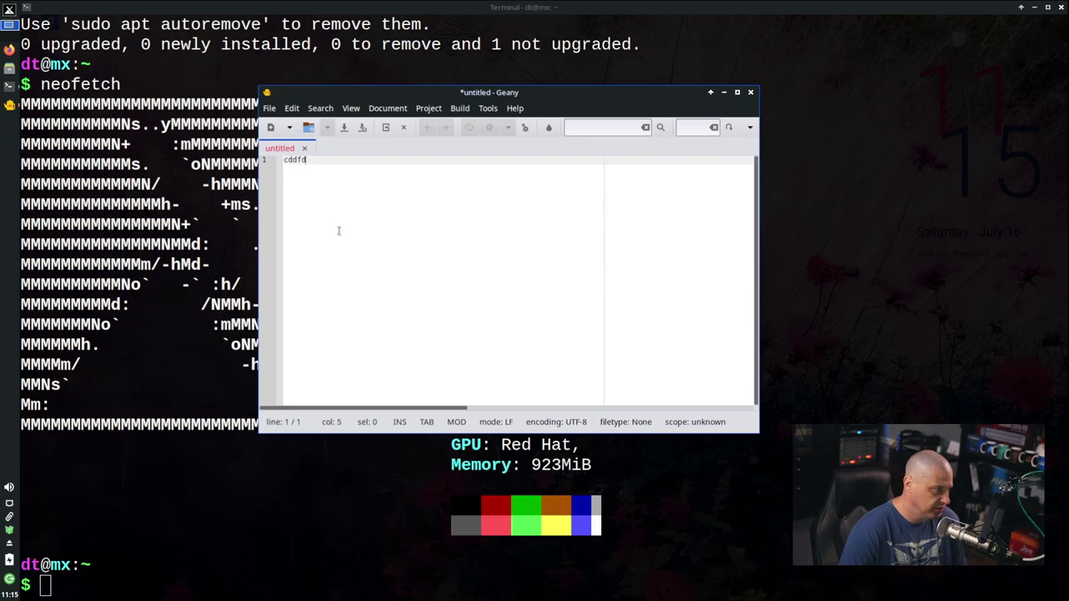
{"action": "key", "text": "BackSpace"}
{"action": "key", "text": "BackSpace"}
{"action": "key", "text": "BackSpace"}
{"action": "key", "text": "BackSpace"}
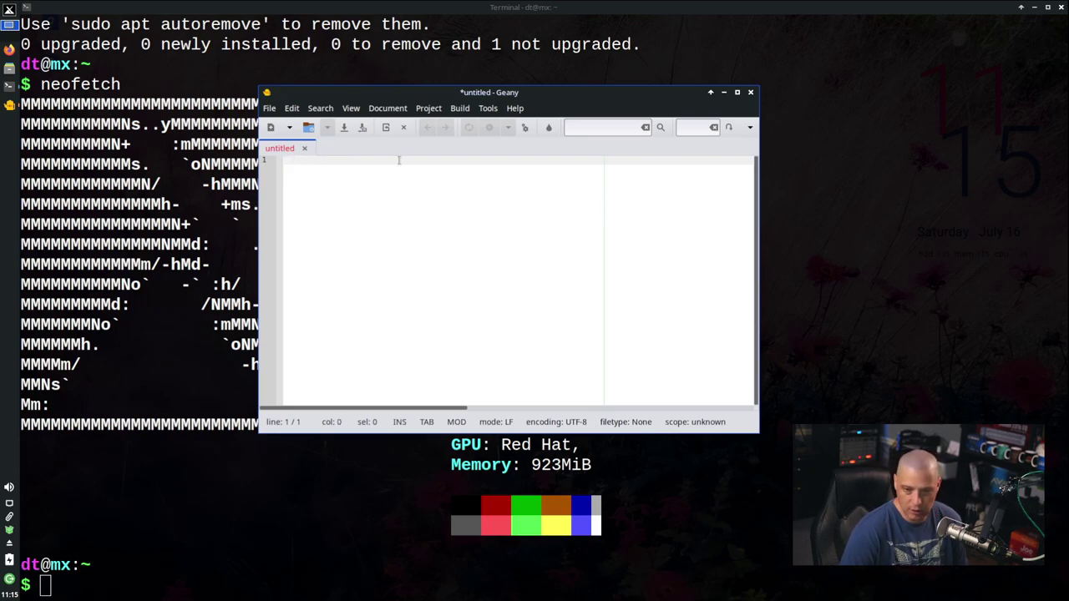
Step: Change Geany's color scheme to Alternate
{"action": "left_click", "coordinate": [389, 108]}
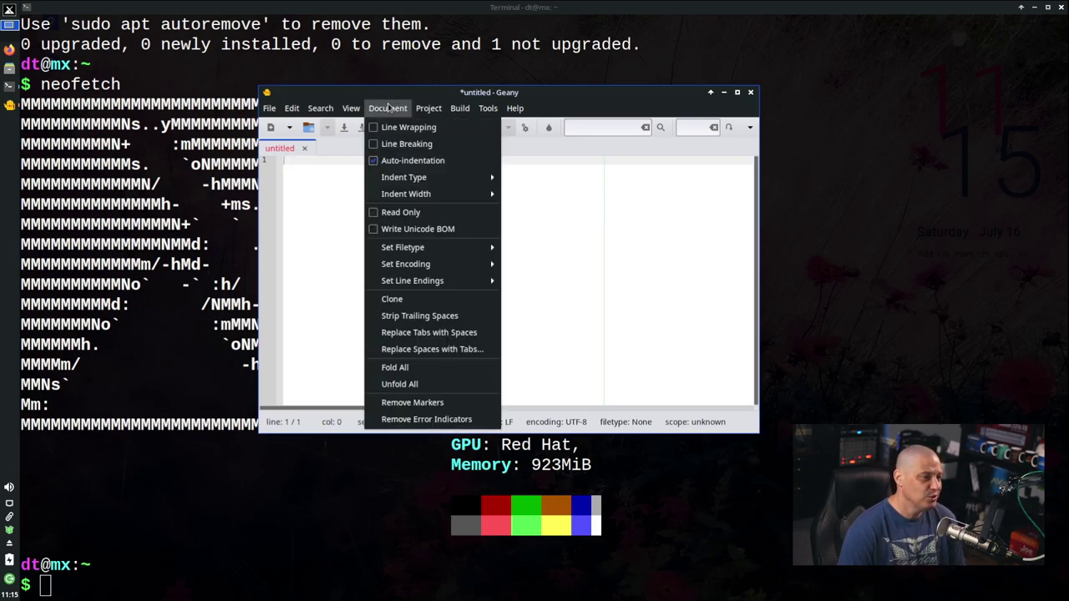
{"action": "left_click", "coordinate": [425, 109]}
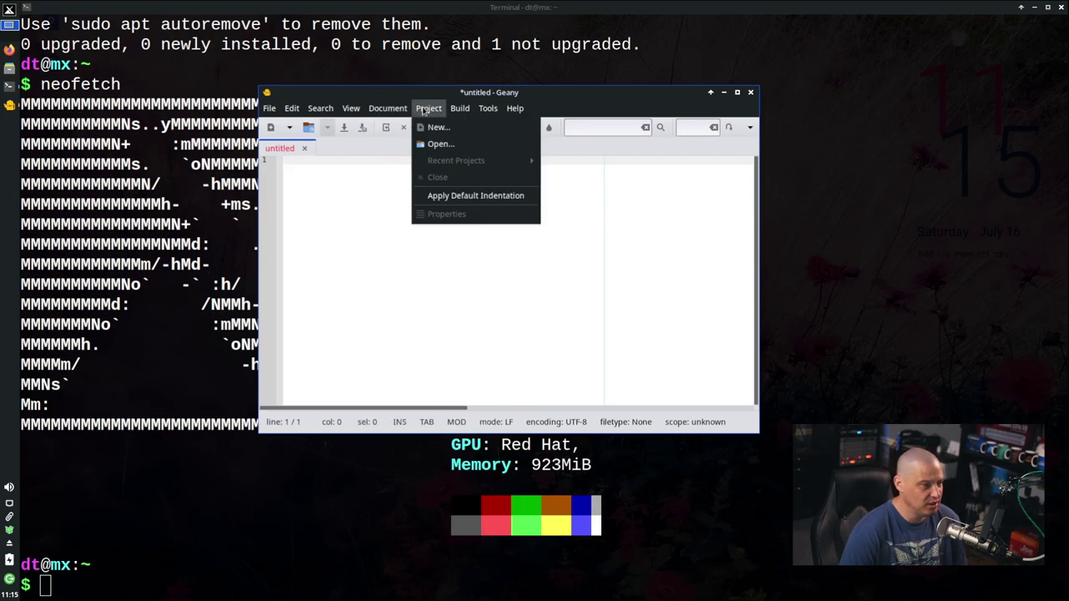
{"action": "mouse_move", "coordinate": [359, 109]}
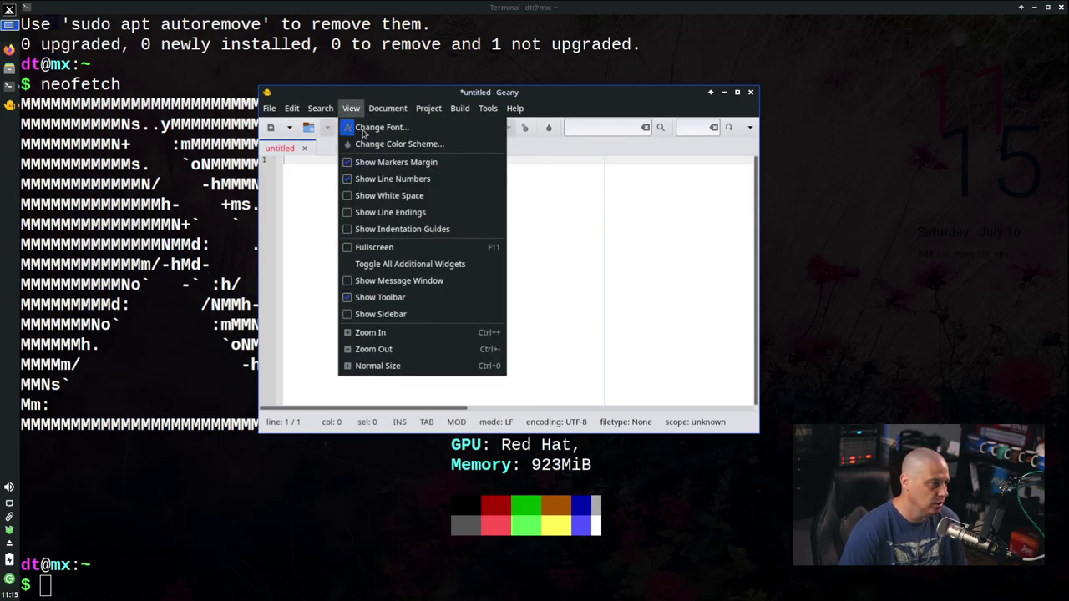
{"action": "left_click", "coordinate": [474, 148]}
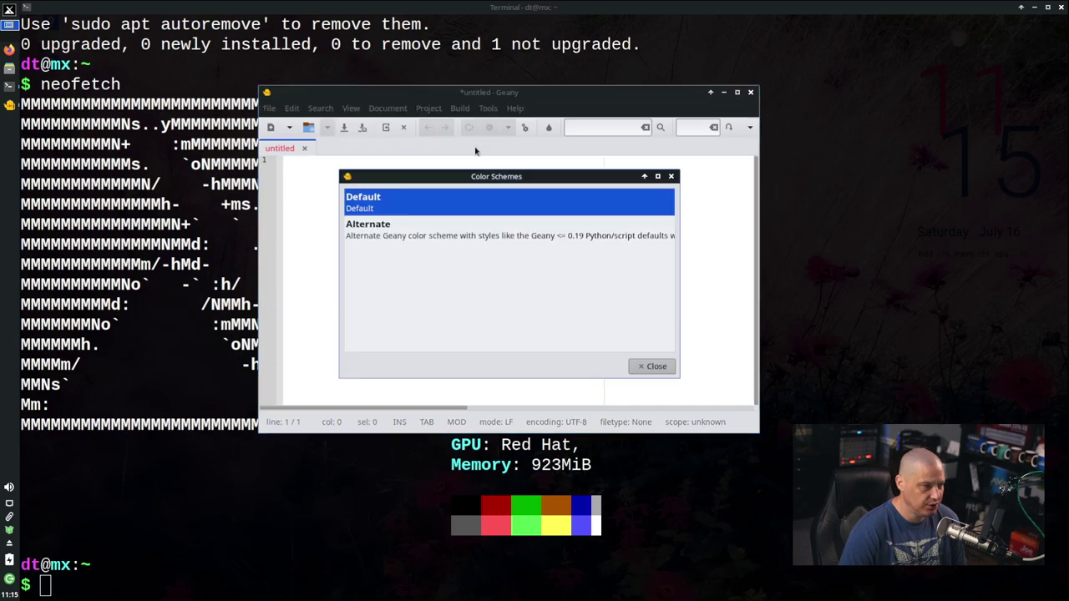
{"action": "left_click", "coordinate": [378, 239]}
{"action": "left_click", "coordinate": [653, 368]}
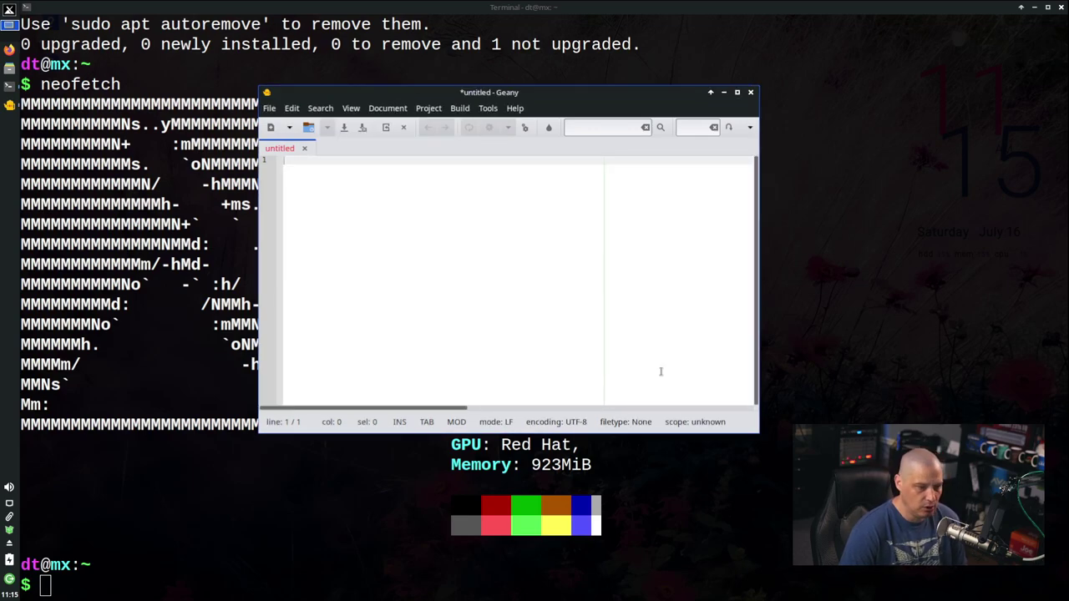
Step: Test the editor's appearance with the sample text "df df dad" and empty the document
{"action": "type", "text": "df df dad"}
{"action": "key", "text": "BackSpace"}
{"action": "key", "text": "BackSpace"}
{"action": "key", "text": "BackSpace"}
{"action": "key", "text": "BackSpace"}
{"action": "key", "text": "BackSpace"}
{"action": "key", "text": "BackSpace"}
{"action": "key", "text": "BackSpace"}
{"action": "key", "text": "BackSpace"}
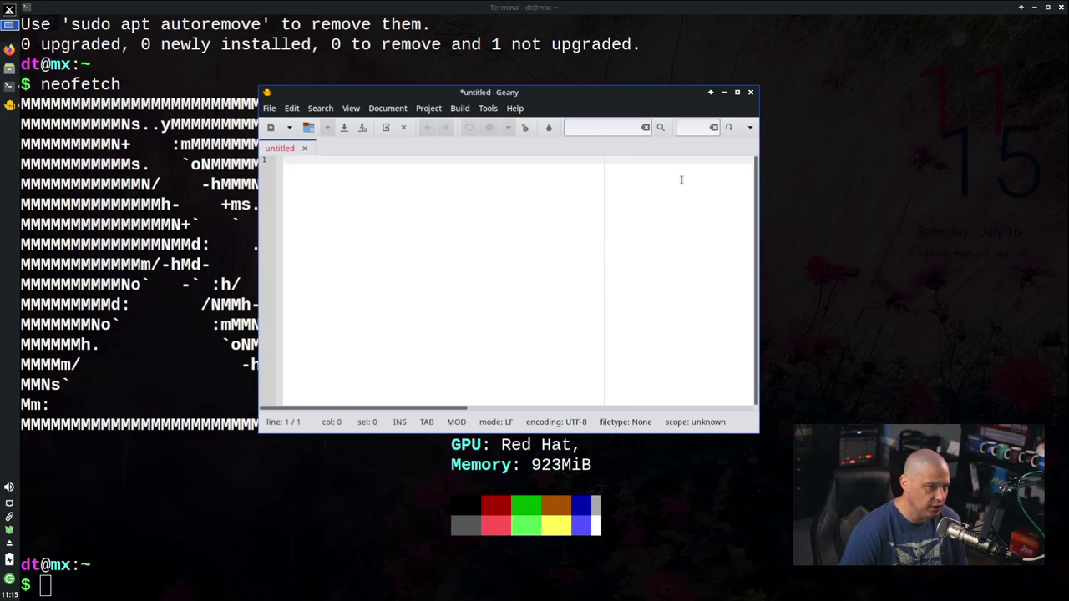
Step: Close Geany without saving the untitled document, and close the terminal window
{"action": "left_click", "coordinate": [750, 92]}
{"action": "key", "text": "alt+d"}
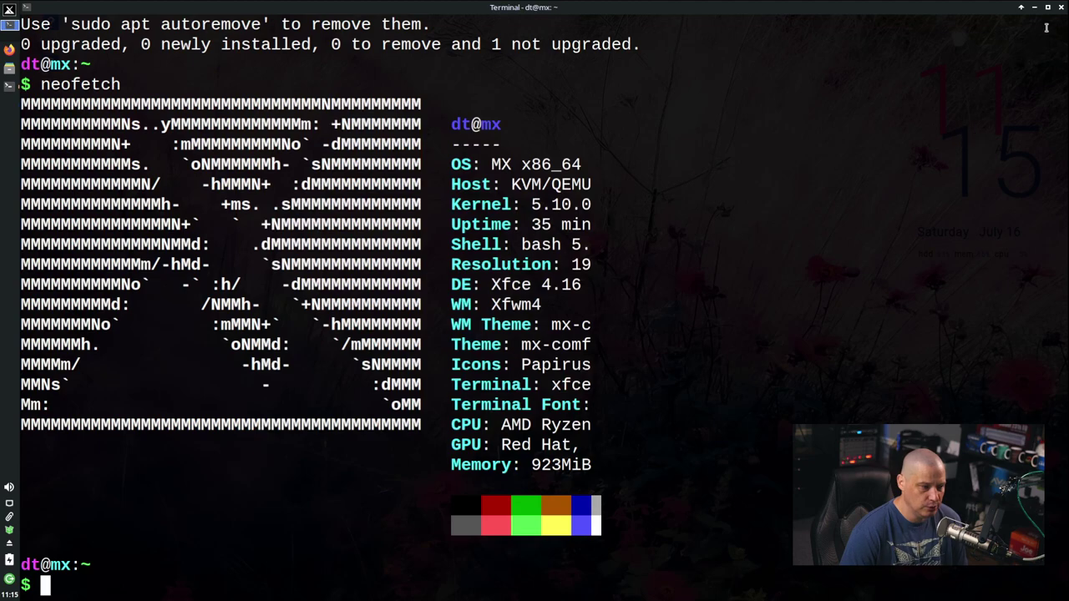
{"action": "left_click", "coordinate": [1061, 6]}
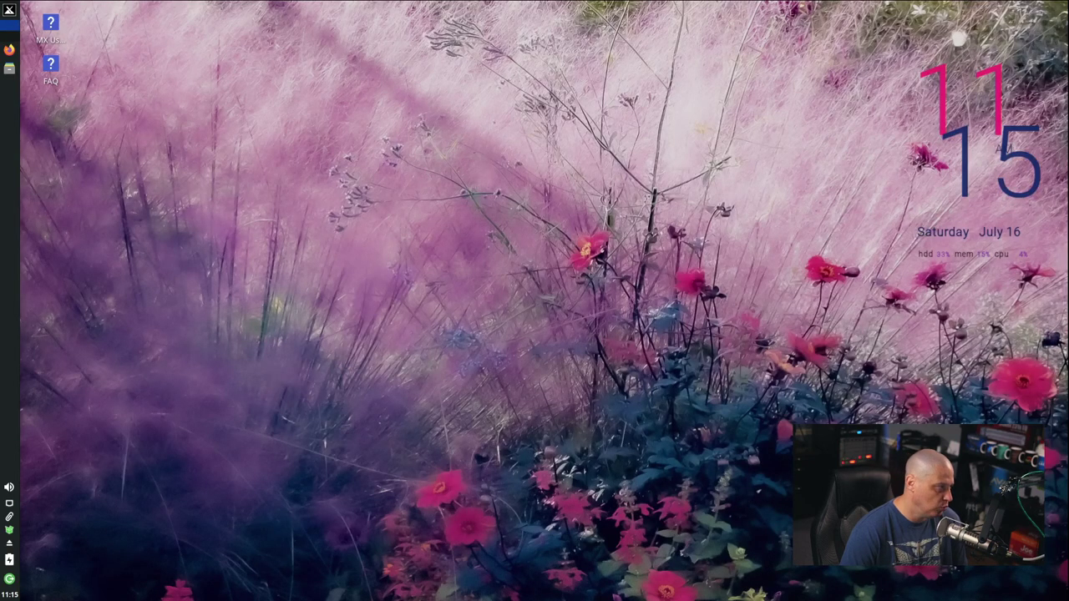
Step: Search the web in Firefox for "geany color theme" and open the geany-themes GitHub repository through the Geany Wiki
{"action": "left_click", "coordinate": [10, 50]}
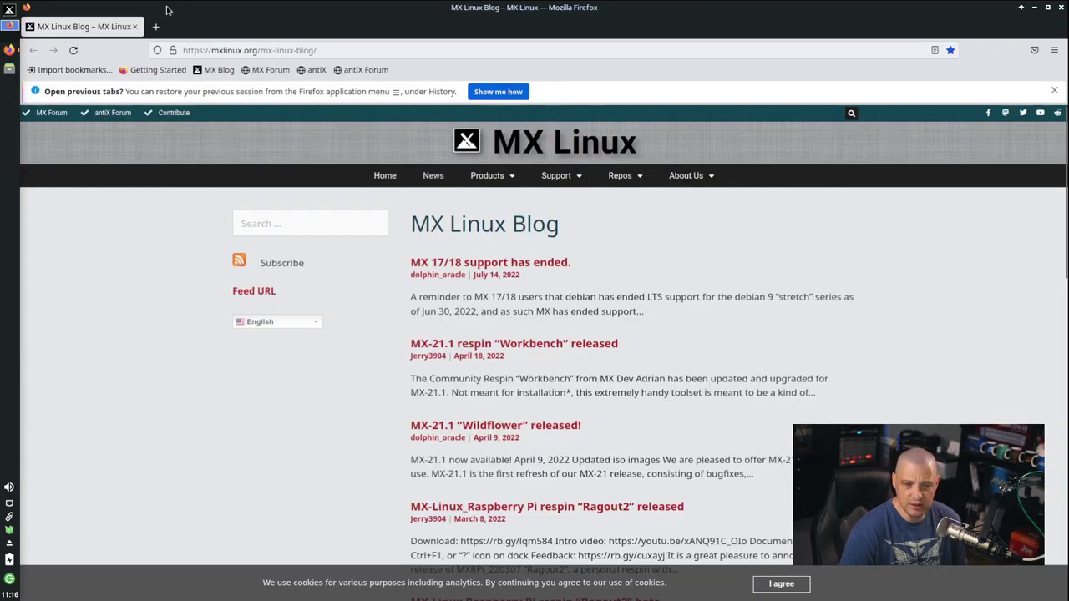
{"action": "left_click", "coordinate": [154, 28]}
{"action": "left_click", "coordinate": [507, 201]}
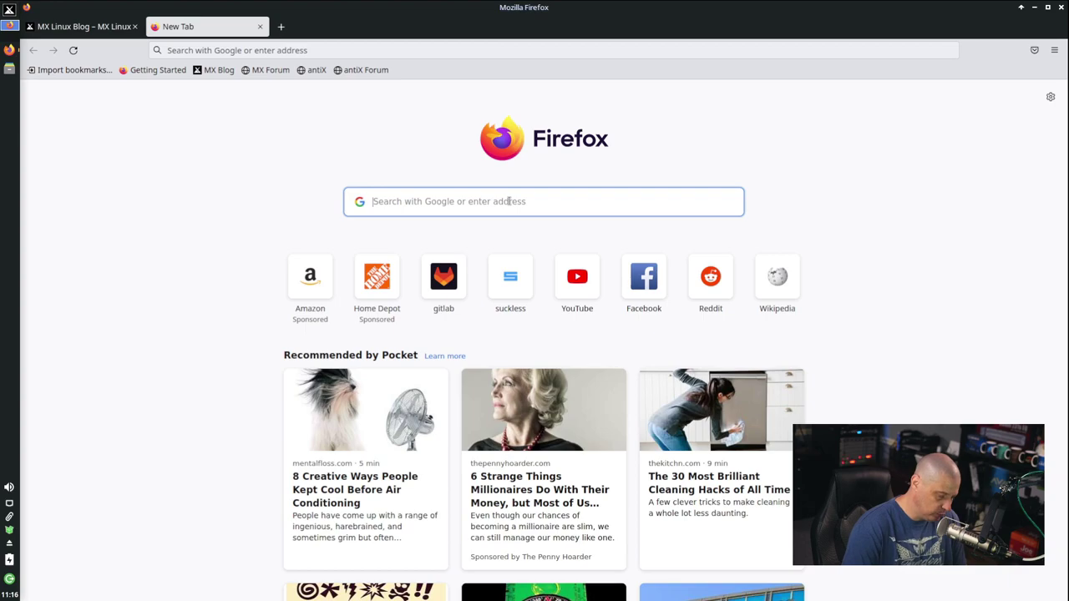
{"action": "type", "text": "geany color theme"}
{"action": "key", "text": "Return"}
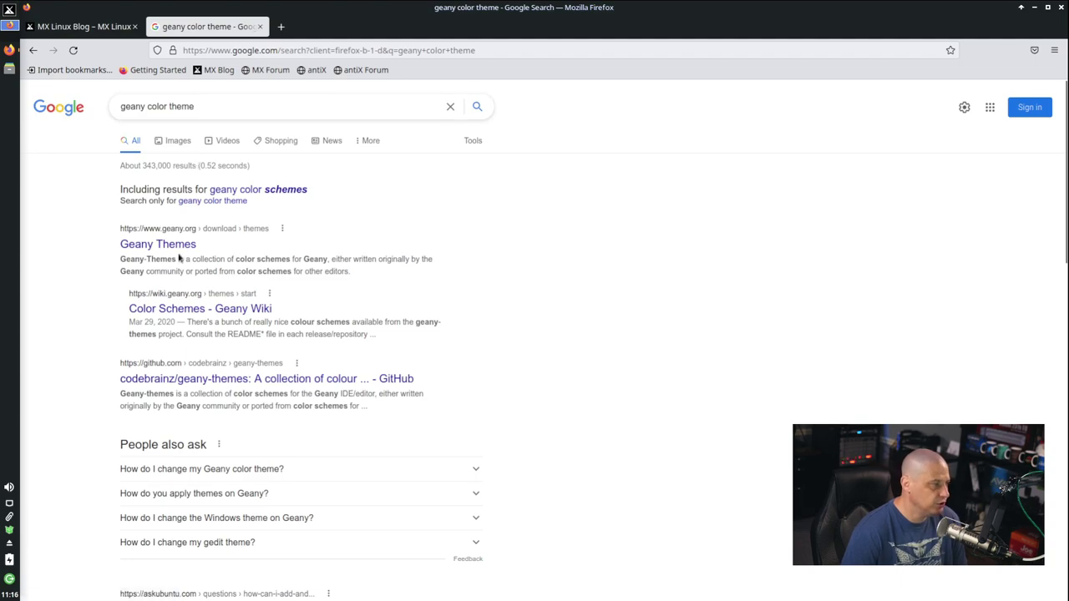
{"action": "left_click", "coordinate": [232, 315]}
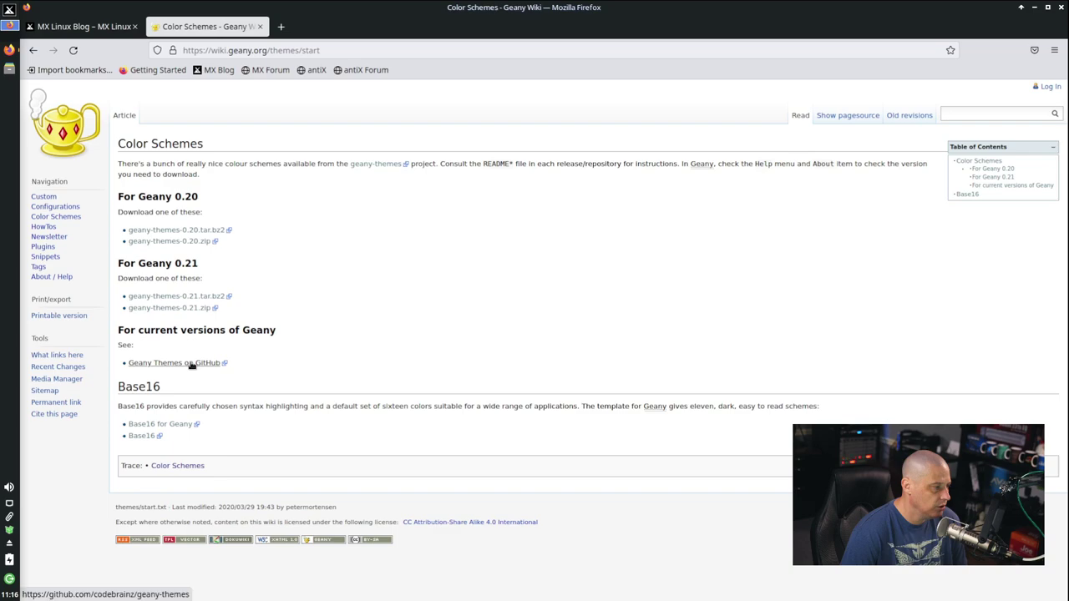
{"action": "left_click", "coordinate": [191, 365]}
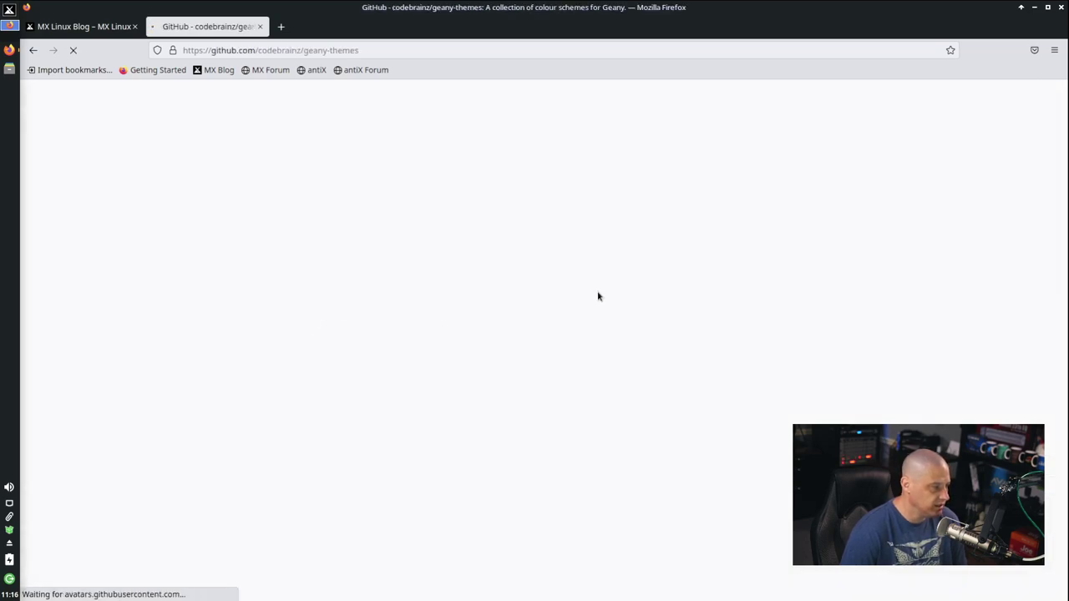
Step: Copy the HTTPS clone URL of the geany-themes repository
{"action": "left_click", "coordinate": [680, 204]}
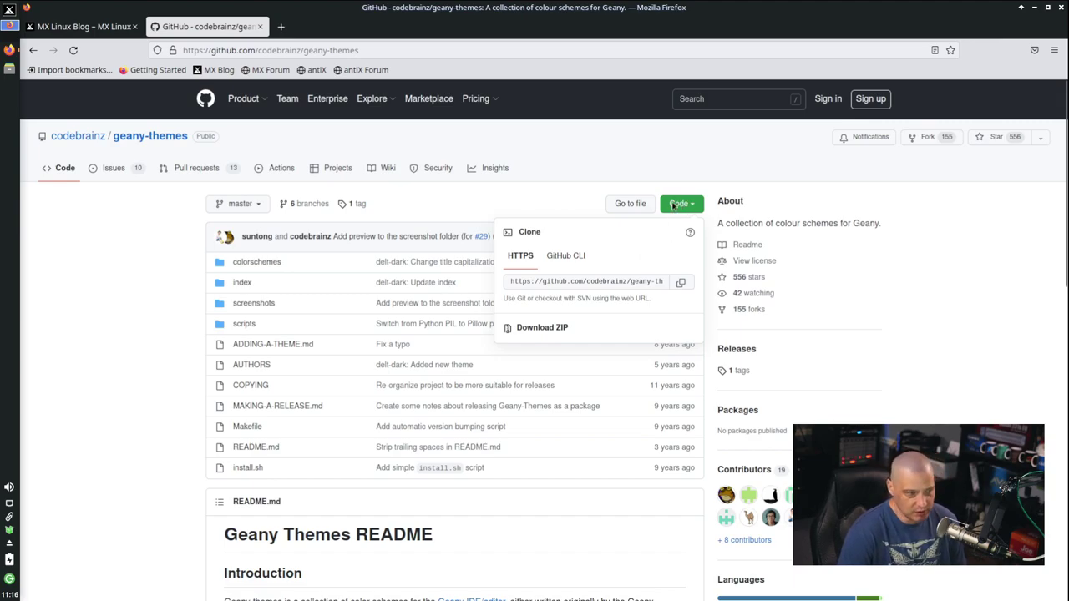
{"action": "left_click", "coordinate": [588, 285]}
{"action": "key", "text": "ctrl+c"}
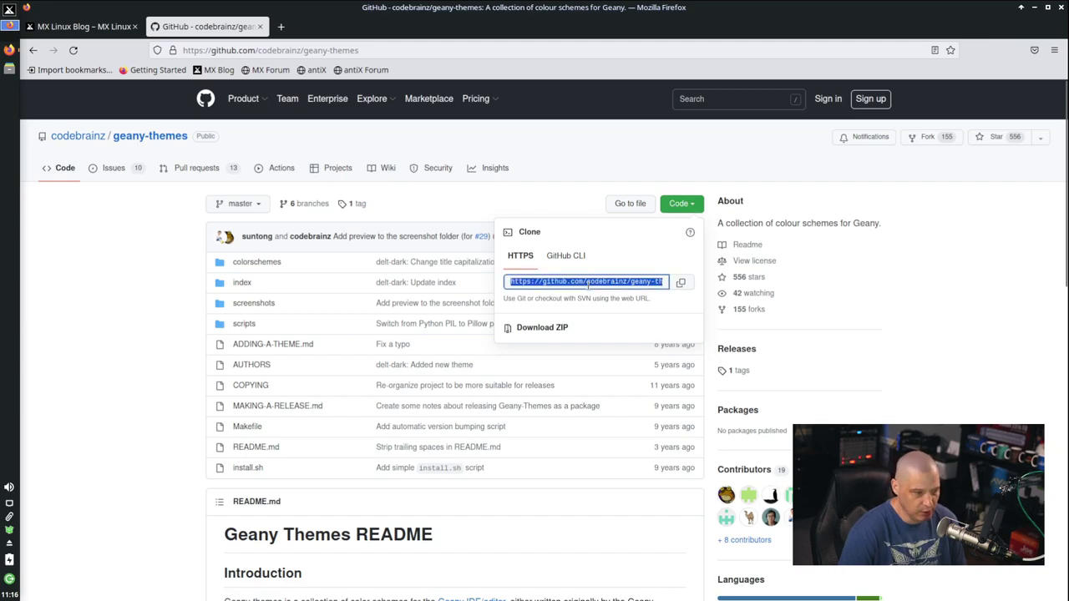
{"action": "right_click", "coordinate": [588, 286]}
{"action": "left_click", "coordinate": [657, 449]}
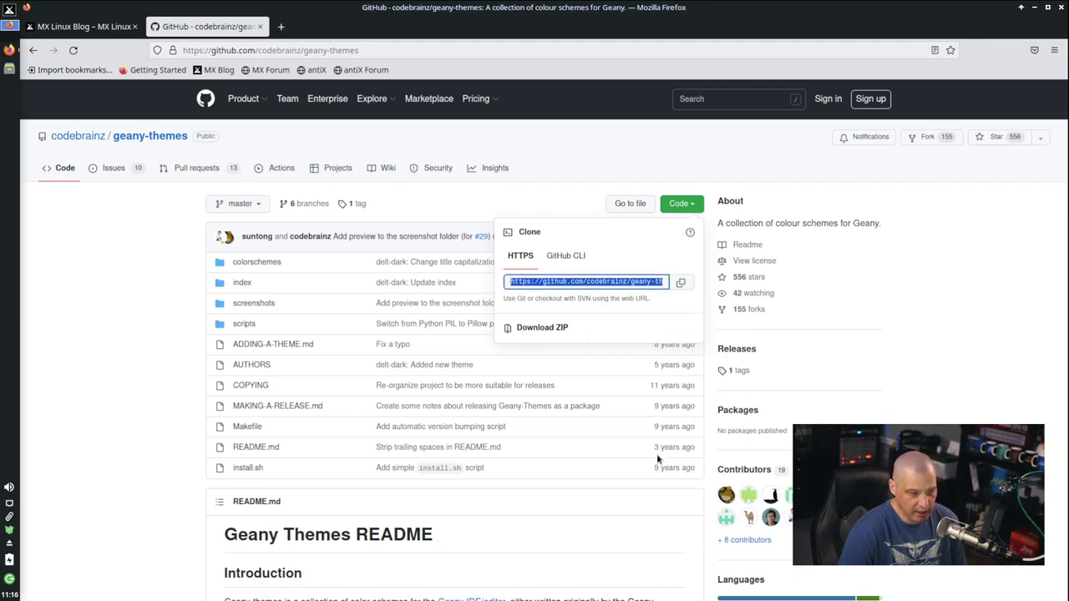
Step: Open a new terminal, maximize its window and enlarge its text by several levels
{"action": "key", "text": "ctrl+alt+t"}
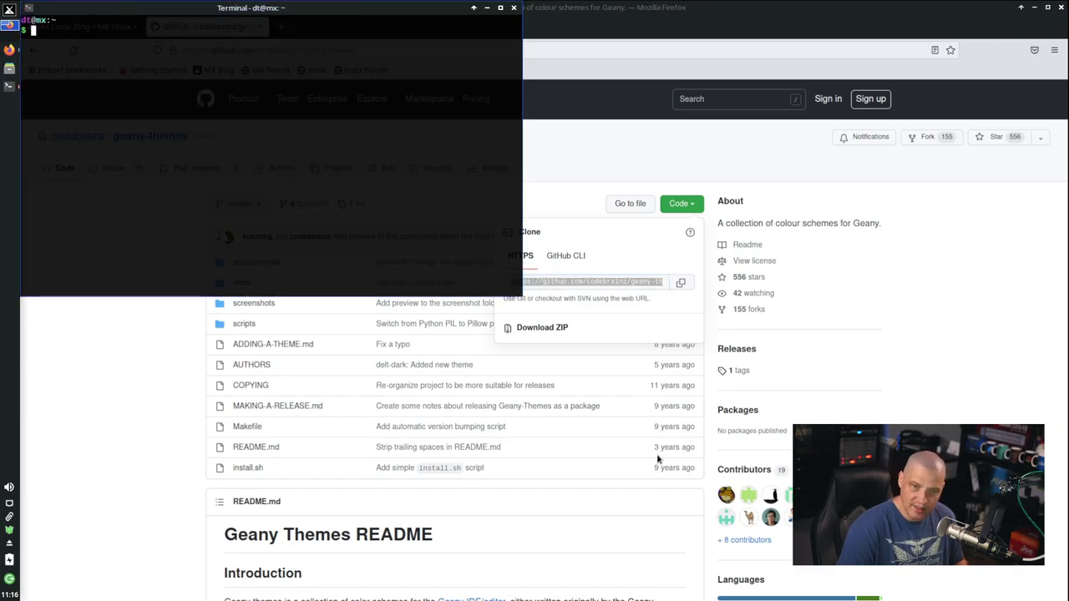
{"action": "double_click", "coordinate": [431, 11]}
{"action": "key", "text": "ctrl+plus"}
{"action": "key", "text": "ctrl+plus"}
{"action": "key", "text": "ctrl+plus"}
{"action": "key", "text": "ctrl+plus"}
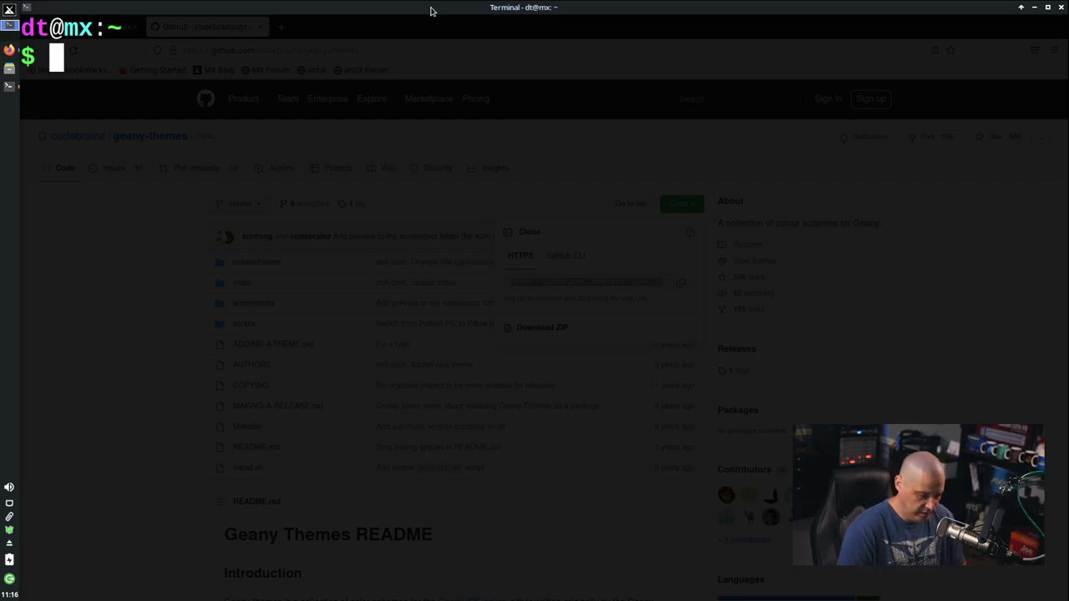
{"action": "type", "text": "git clone"}
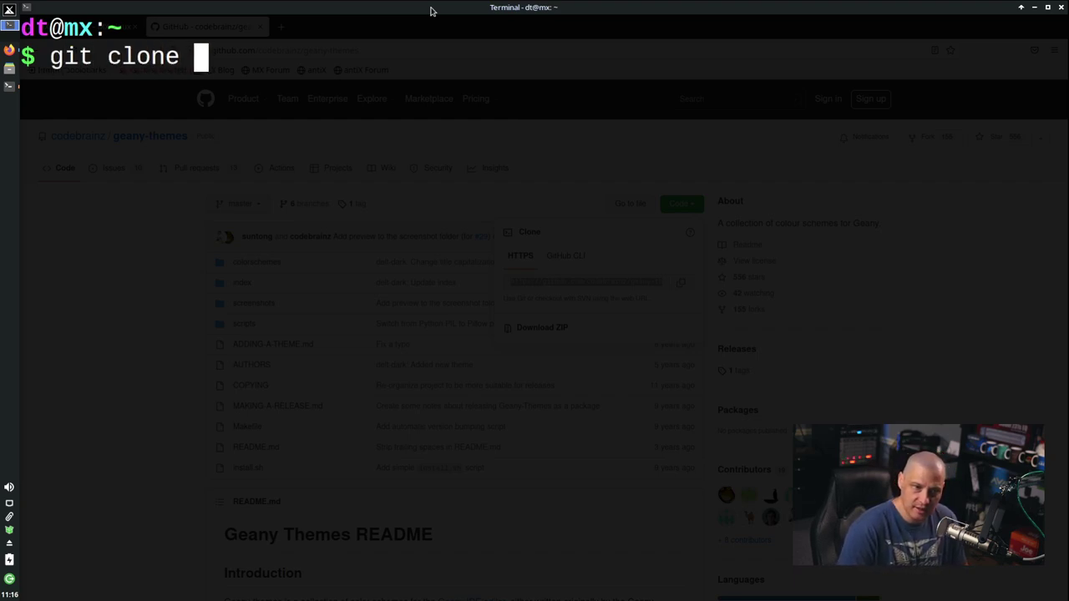
{"action": "key", "text": "ctrl+shift+v"}
{"action": "key", "text": "Return"}
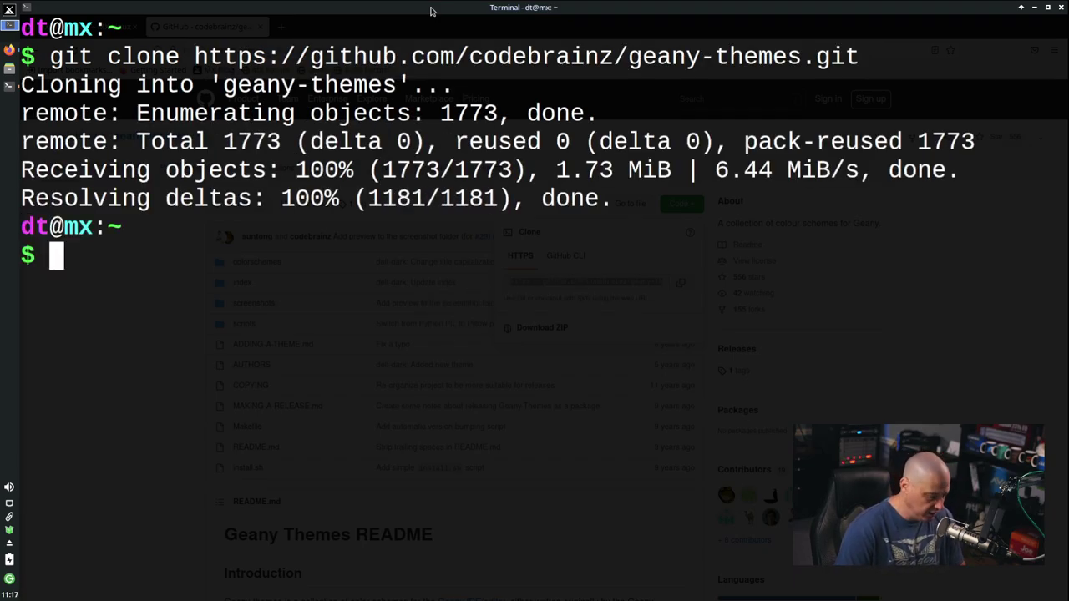
Step: List the contents of the home directory and locate the geany-themes folder
{"action": "type", "text": "ls"}
{"action": "key", "text": "Return"}
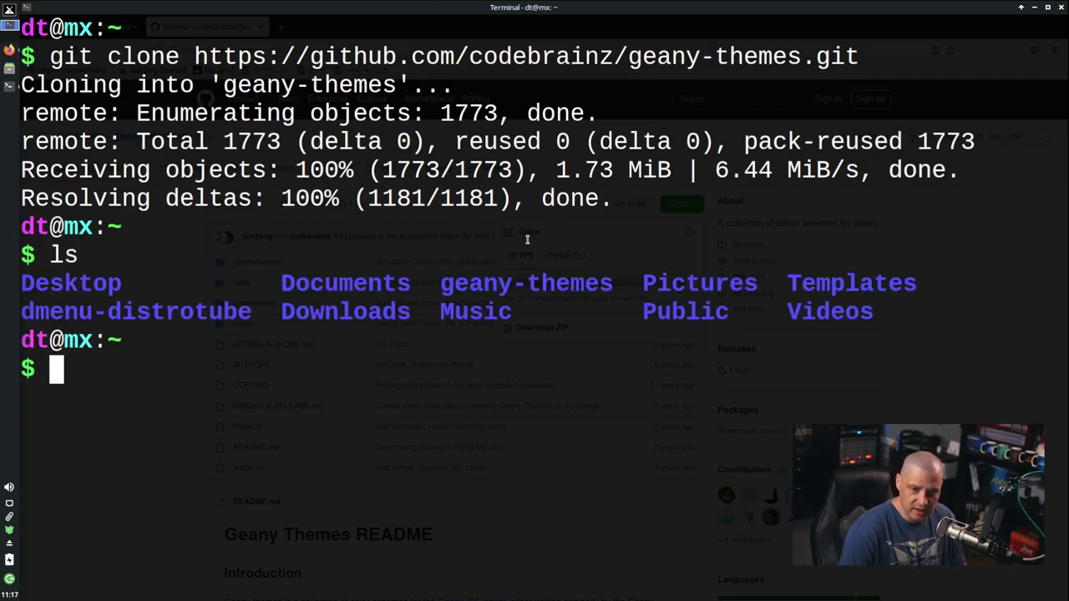
{"action": "left_click_drag", "start_coordinate": [446, 284], "coordinate": [618, 303]}
{"action": "left_click", "coordinate": [528, 417]}
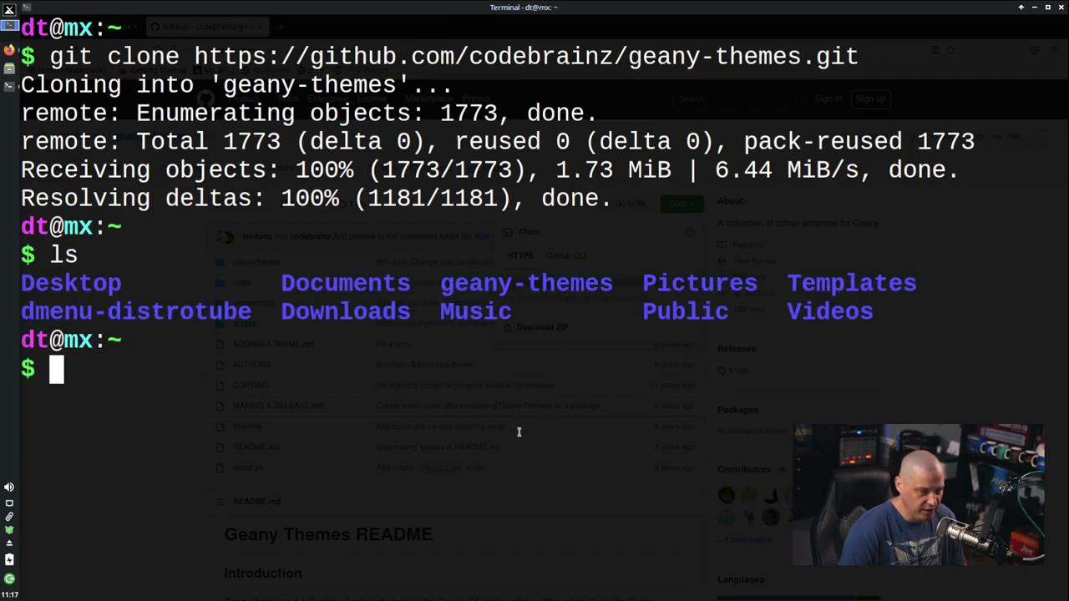
Step: Change into the geany-themes directory and list its contents
{"action": "type", "text": "cd gean"}
{"action": "key", "text": "Tab"}
{"action": "key", "text": "Return"}
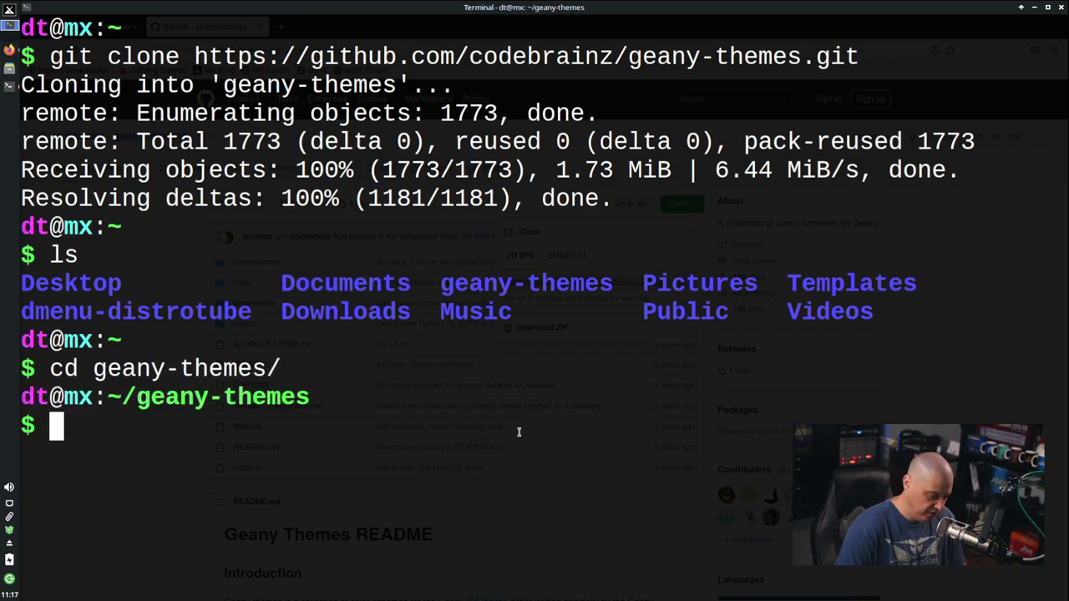
{"action": "type", "text": "ls"}
{"action": "key", "text": "Return"}
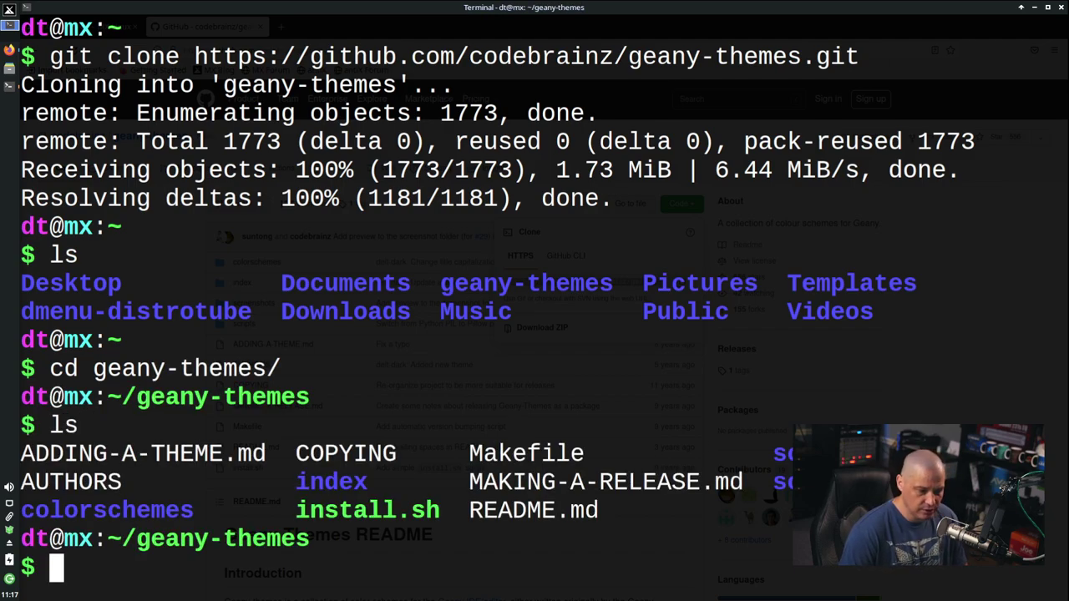
Step: Change into the colorschemes subdirectory and list its theme files
{"action": "double_click", "coordinate": [78, 506]}
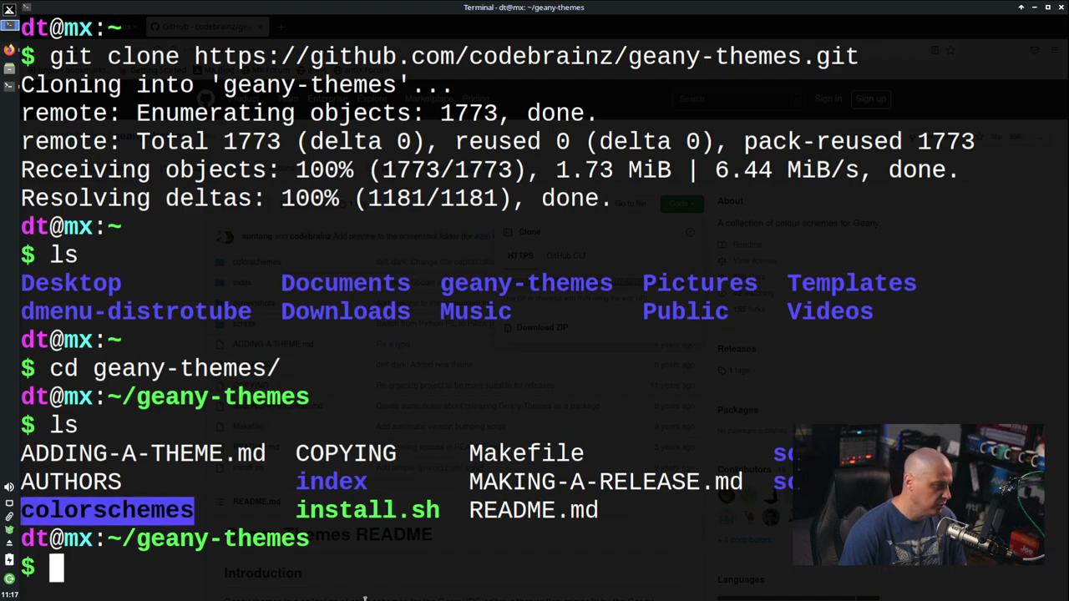
{"action": "left_click", "coordinate": [416, 597]}
{"action": "type", "text": "cd col"}
{"action": "key", "text": "Tab"}
{"action": "key", "text": "Return"}
{"action": "type", "text": "ls"}
{"action": "key", "text": "Return"}
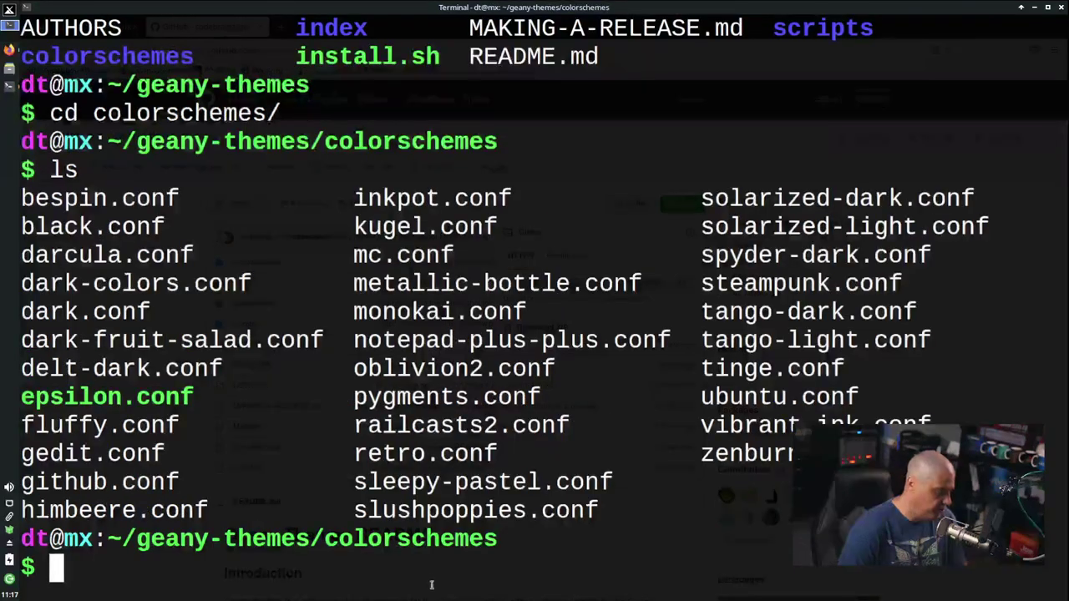
{"action": "left_click_drag", "start_coordinate": [775, 455], "coordinate": [21, 198]}
{"action": "left_click", "coordinate": [568, 489]}
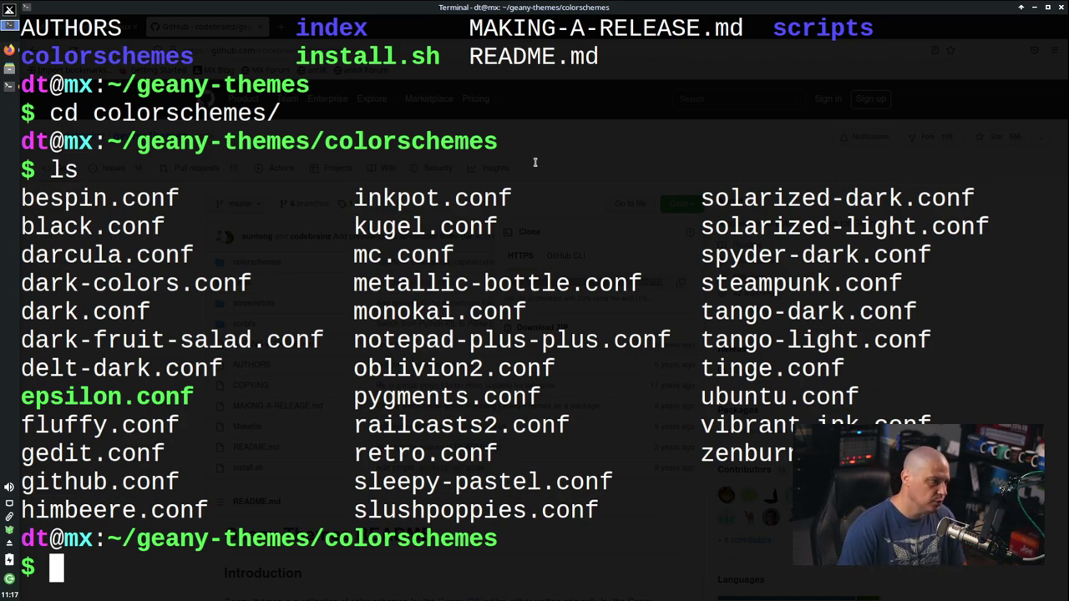
{"action": "left_click_drag", "start_coordinate": [325, 137], "coordinate": [497, 137]}
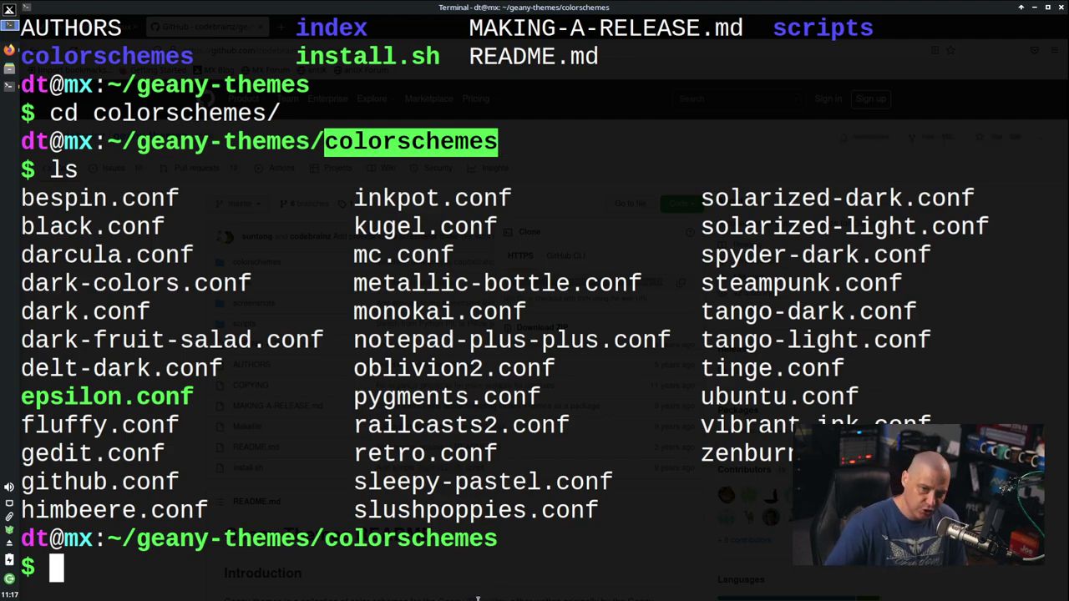
Step: Copy the ~/geany-themes/colorschemes directory recursively into ~/.config/geany/
{"action": "type", "text": "cp"}
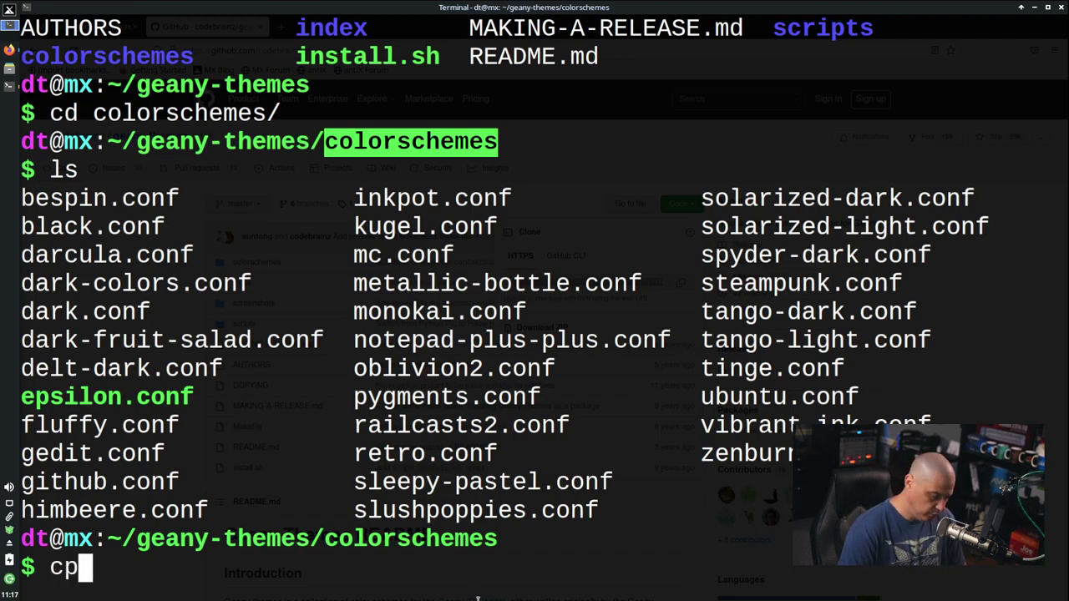
{"action": "type", "text": " -"}
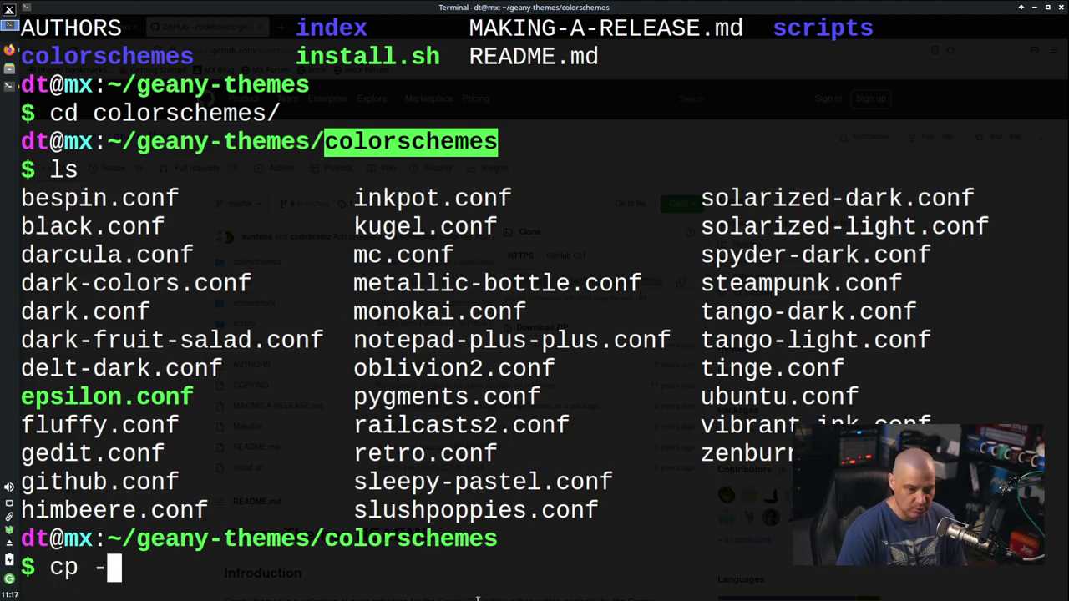
{"action": "type", "text": "r"}
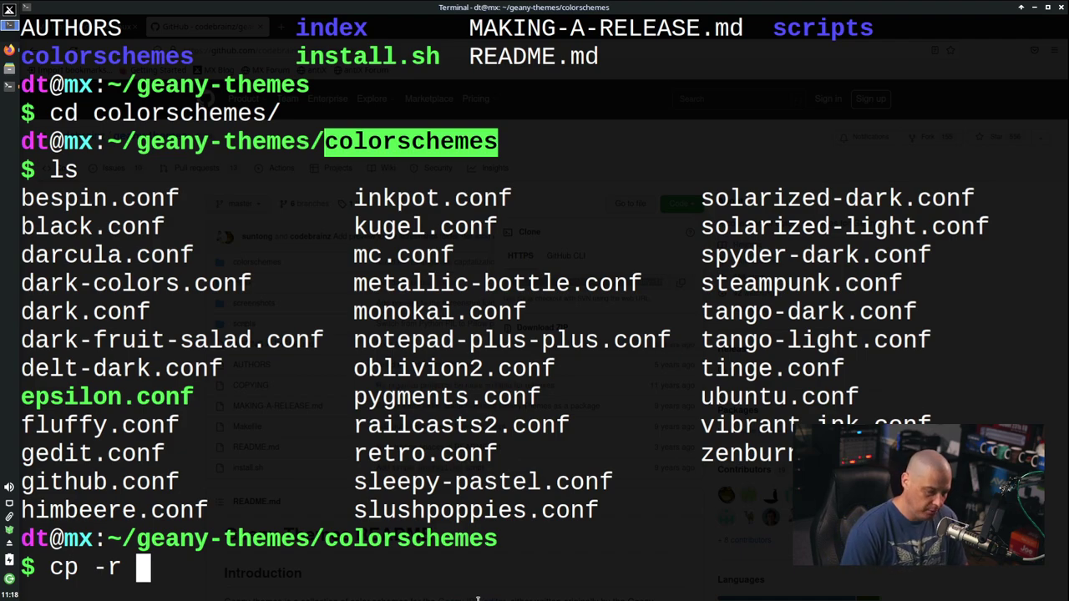
{"action": "type", "text": "~/gena"}
{"action": "key", "text": "BackSpace"}
{"action": "key", "text": "BackSpace"}
{"action": "type", "text": "any-themes/co"}
{"action": "key", "text": "Tab"}
{"action": "type", "text": "col"}
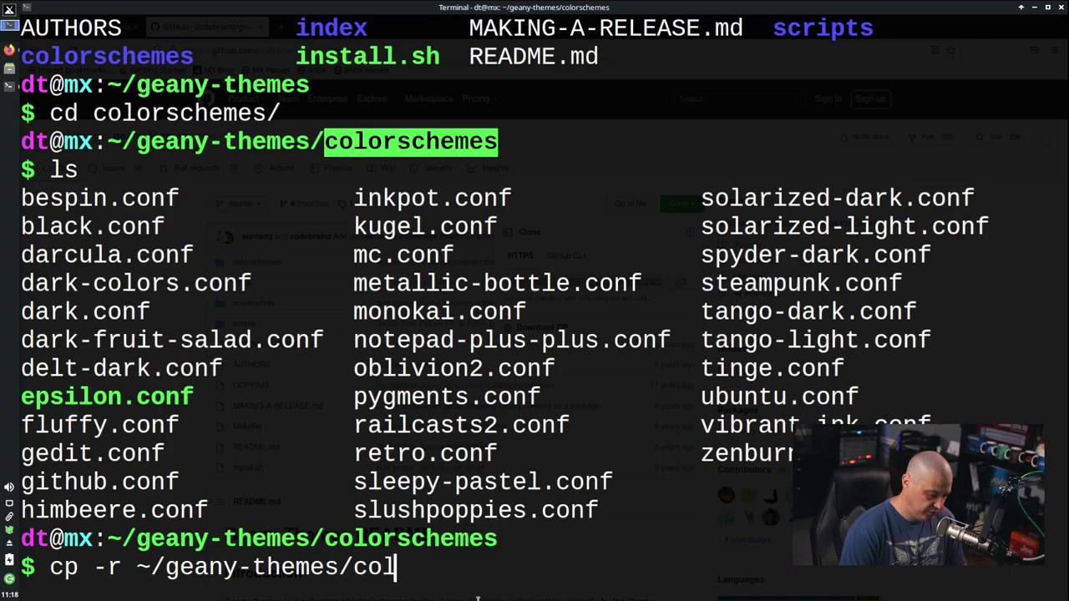
{"action": "key", "text": "Tab"}
{"action": "key", "text": "BackSpace"}
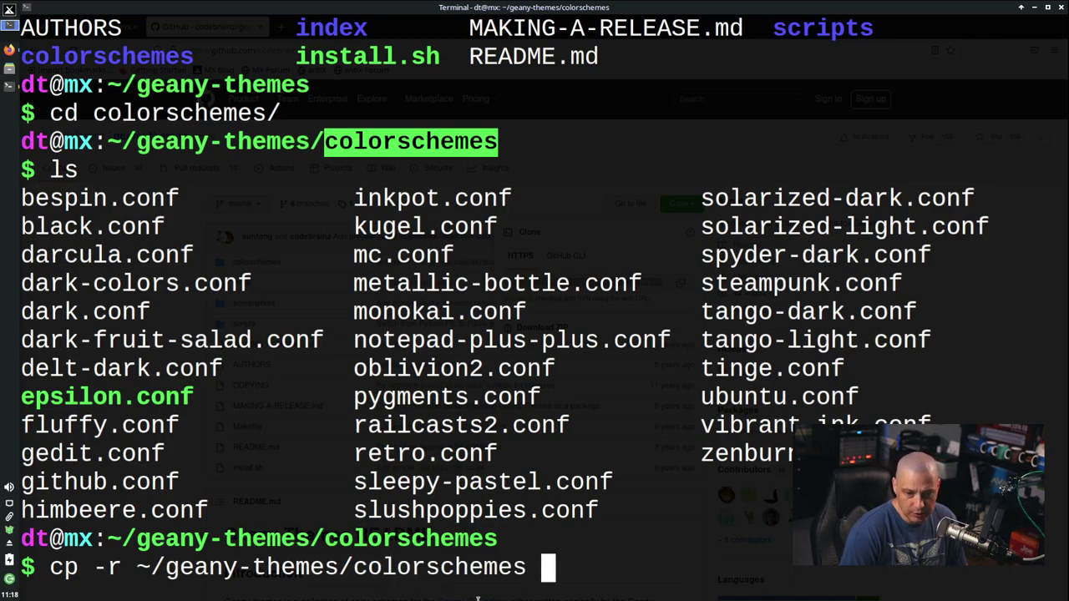
{"action": "type", "text": "~"}
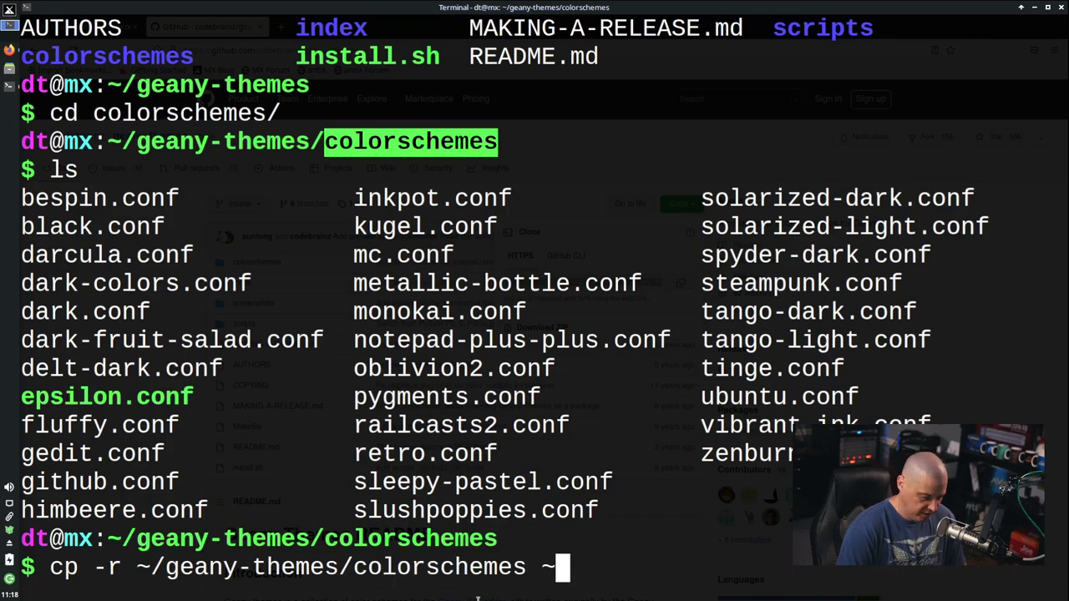
{"action": "type", "text": "/"}
{"action": "type", "text": "."}
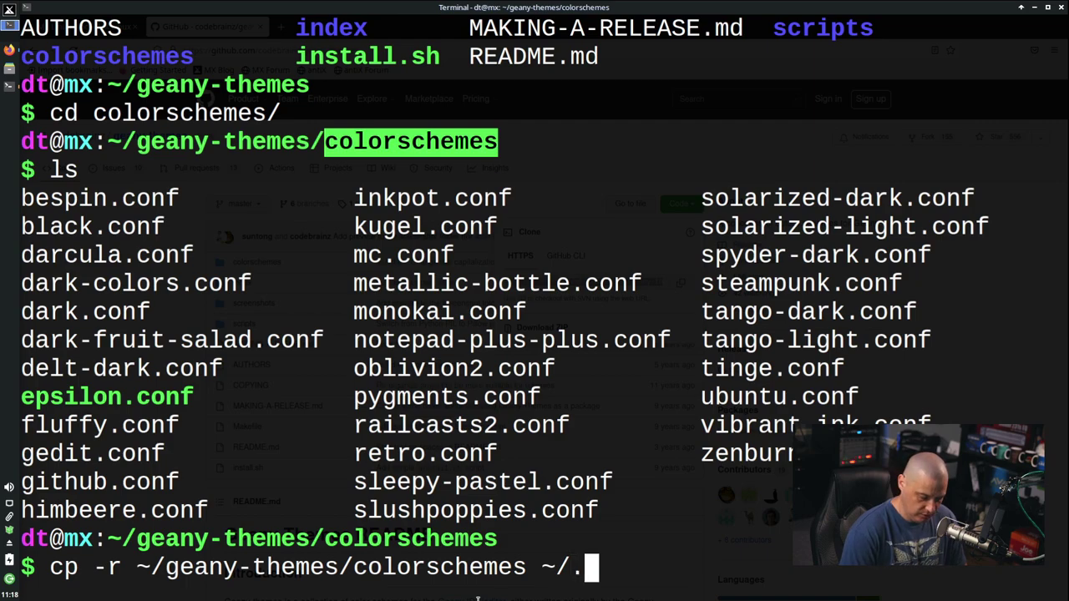
{"action": "type", "text": "config/geany./"}
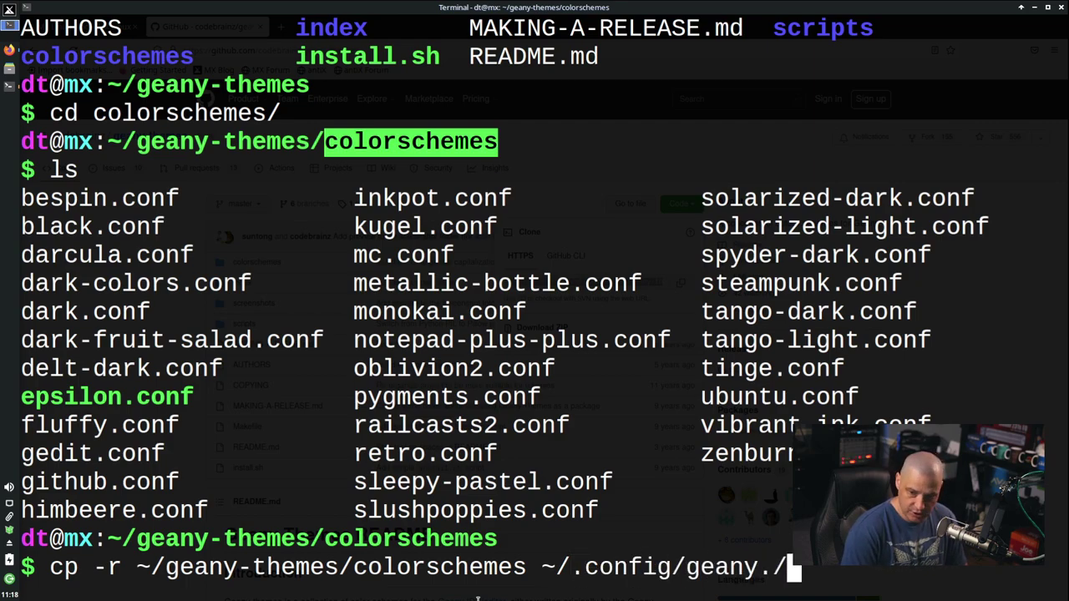
{"action": "key", "text": "BackSpace"}
{"action": "key", "text": "BackSpace"}
{"action": "type", "text": "/"}
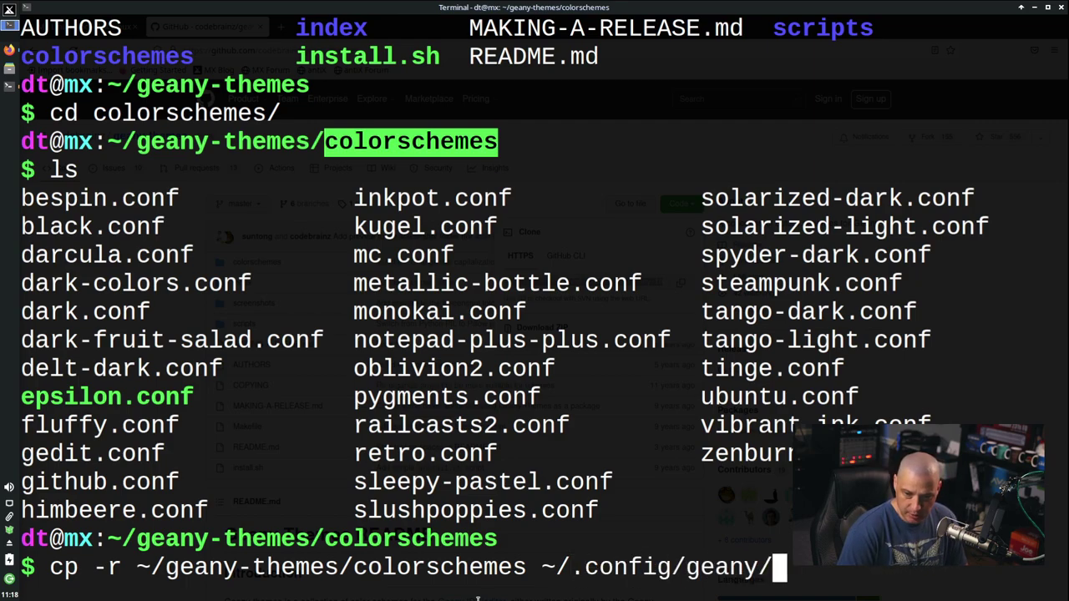
{"action": "key", "text": "Return"}
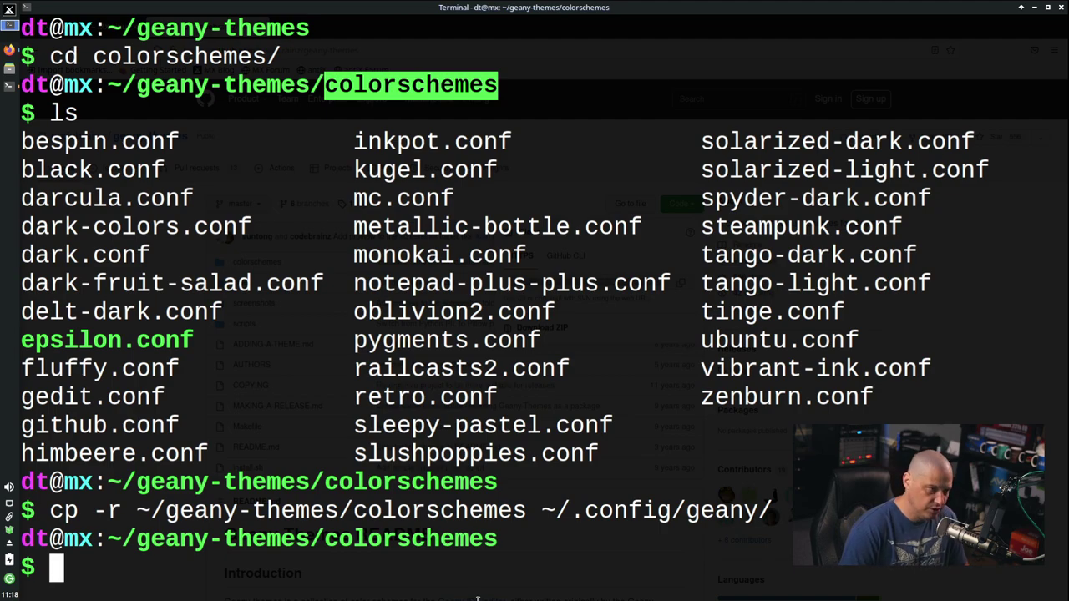
Step: Switch to an empty desktop and launch the Geany text editor
{"action": "key", "text": "alt+Tab"}
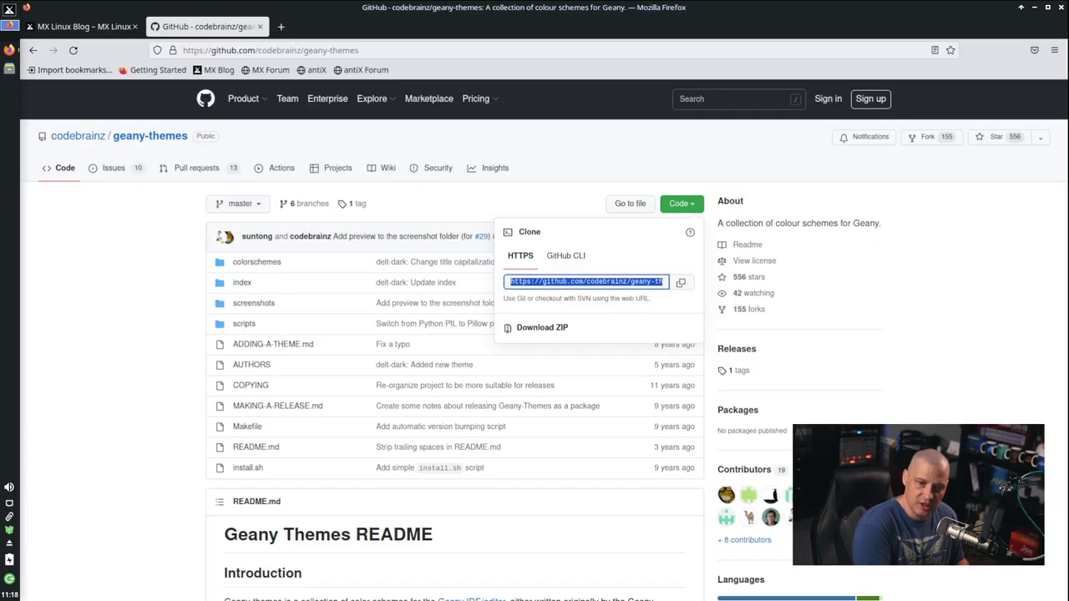
{"action": "key", "text": "ctrl+alt+d"}
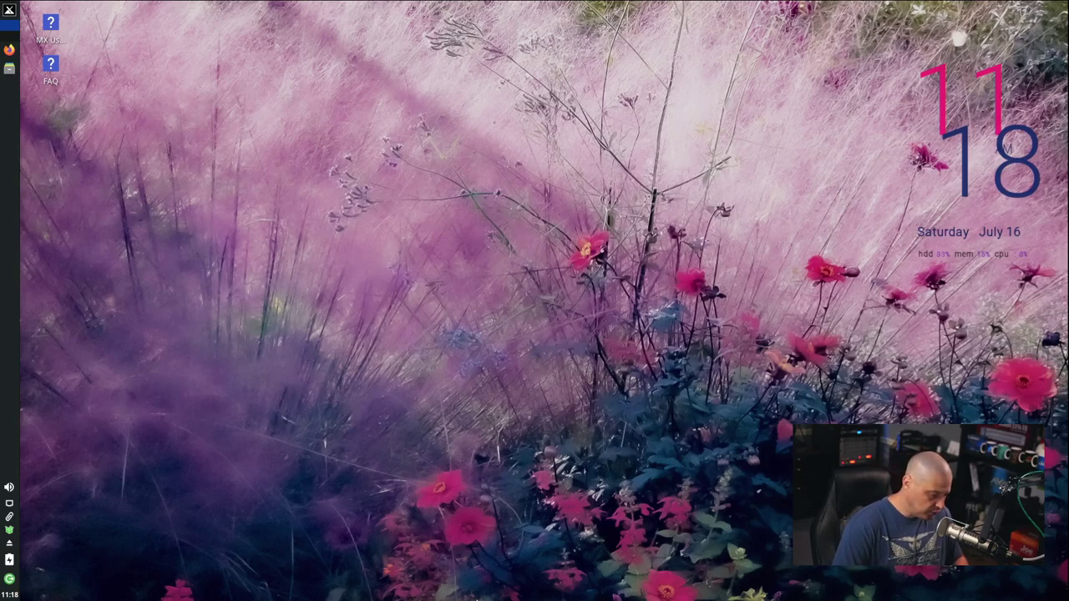
{"action": "key", "text": "alt+F2"}
{"action": "type", "text": "geany"}
{"action": "key", "text": "Return"}
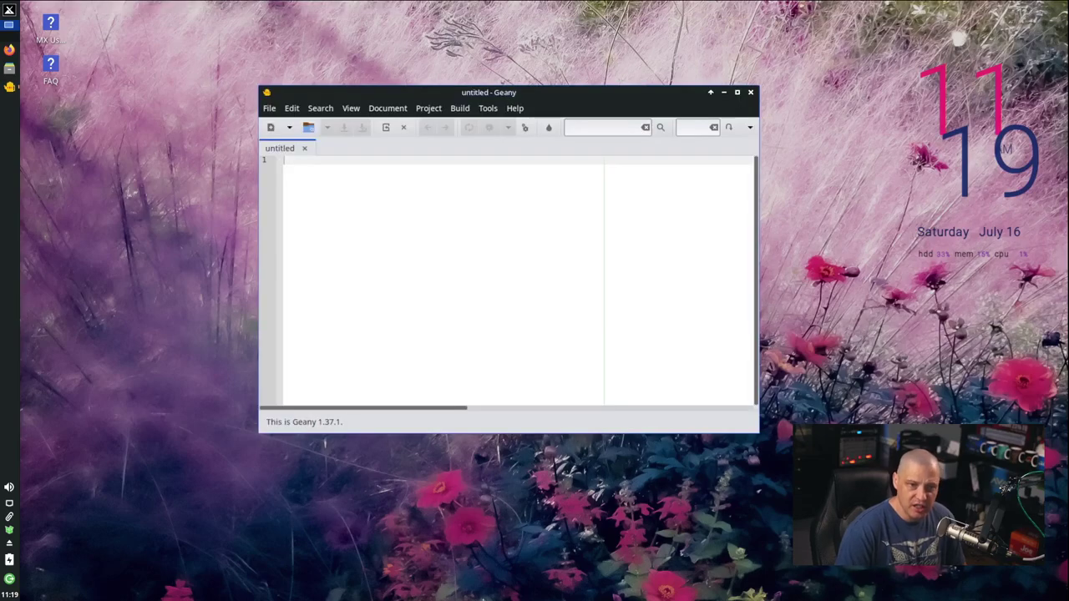
Step: Browse the available color schemes in Geany and apply the Darcula scheme
{"action": "left_click", "coordinate": [351, 110]}
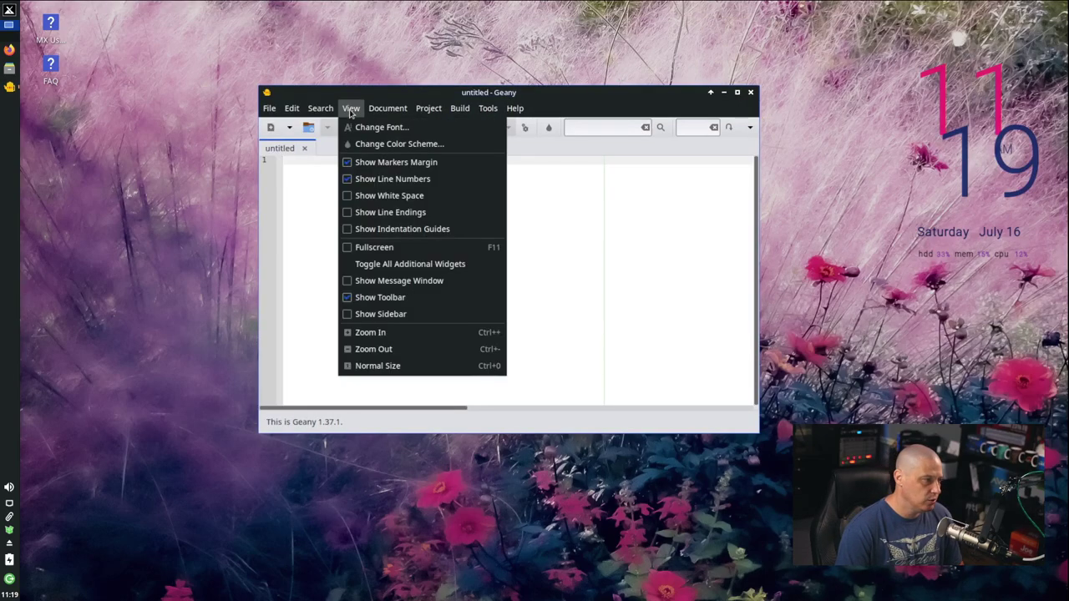
{"action": "left_click", "coordinate": [399, 142]}
{"action": "scroll", "coordinate": [496, 261], "scroll_direction": "down", "scroll_amount": 1}
{"action": "scroll", "coordinate": [495, 262], "scroll_direction": "down", "scroll_amount": 10}
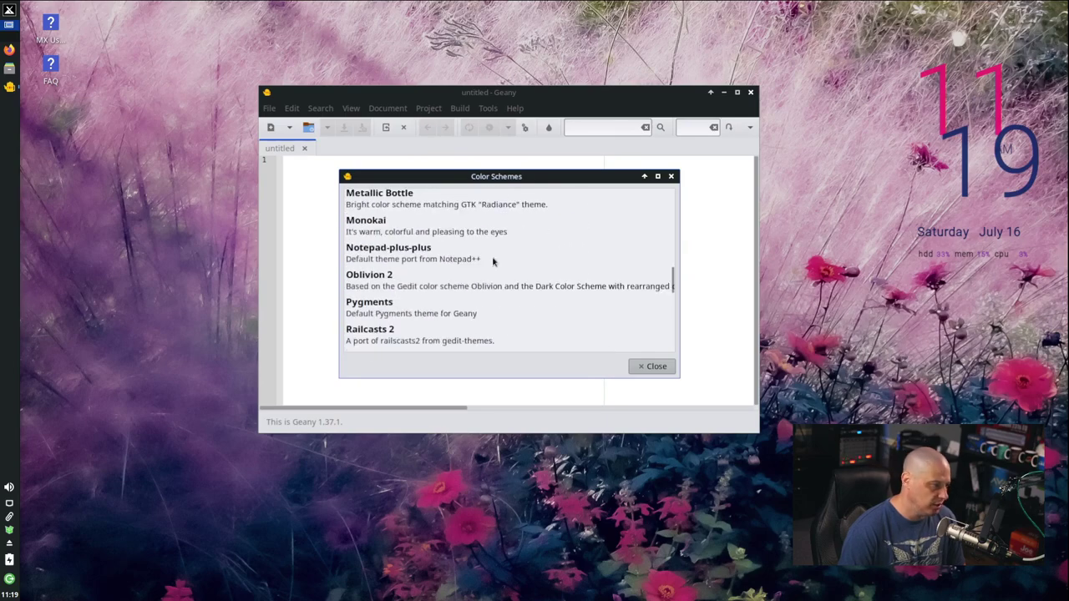
{"action": "scroll", "coordinate": [493, 262], "scroll_direction": "down", "scroll_amount": 3}
{"action": "scroll", "coordinate": [492, 261], "scroll_direction": "up", "scroll_amount": 12}
{"action": "left_click", "coordinate": [398, 234]}
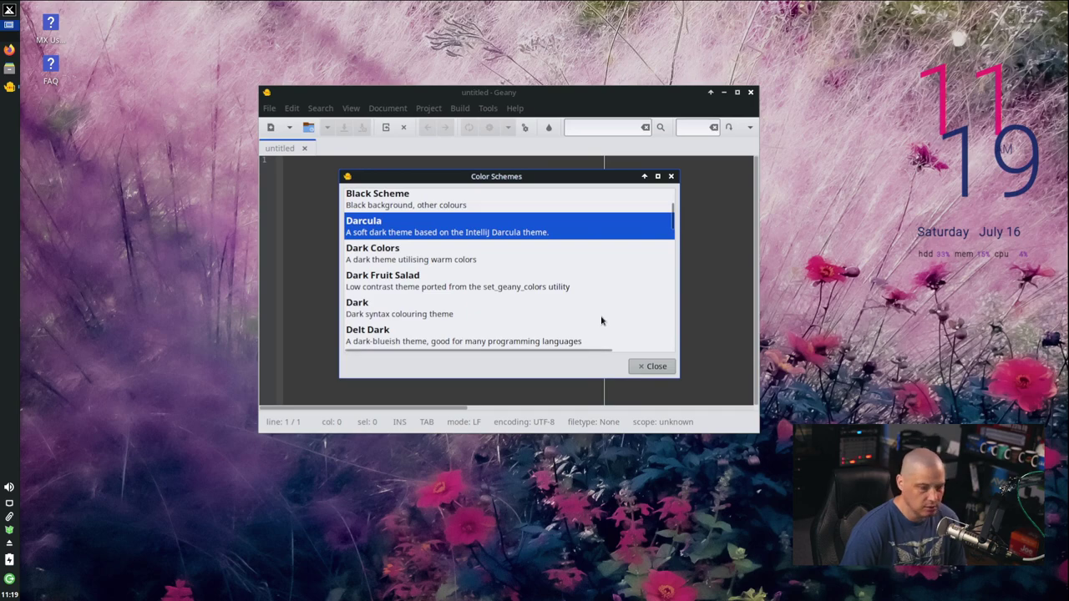
{"action": "left_click", "coordinate": [650, 368]}
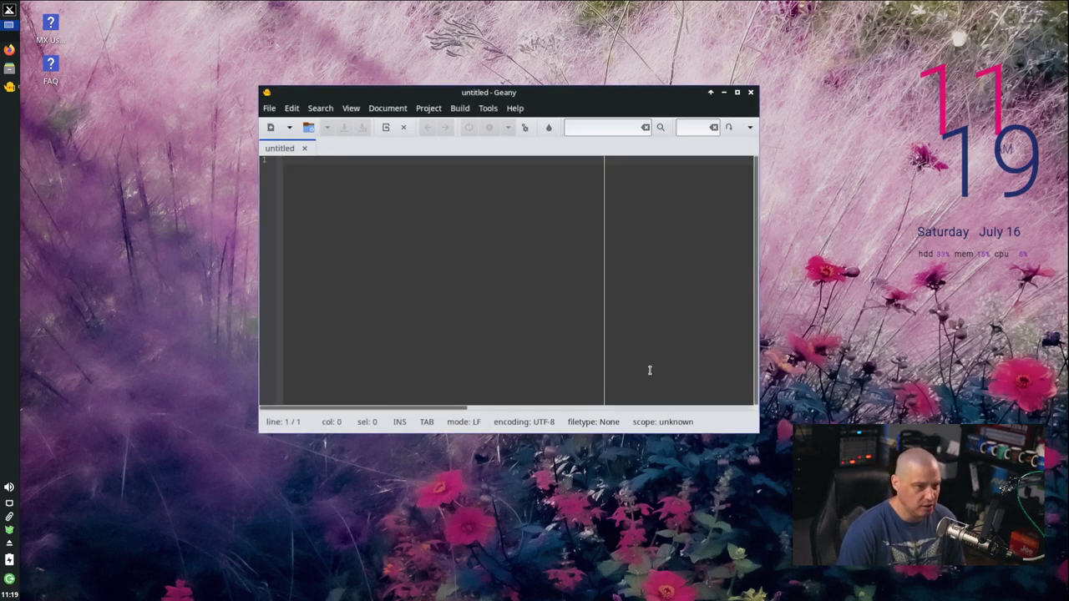
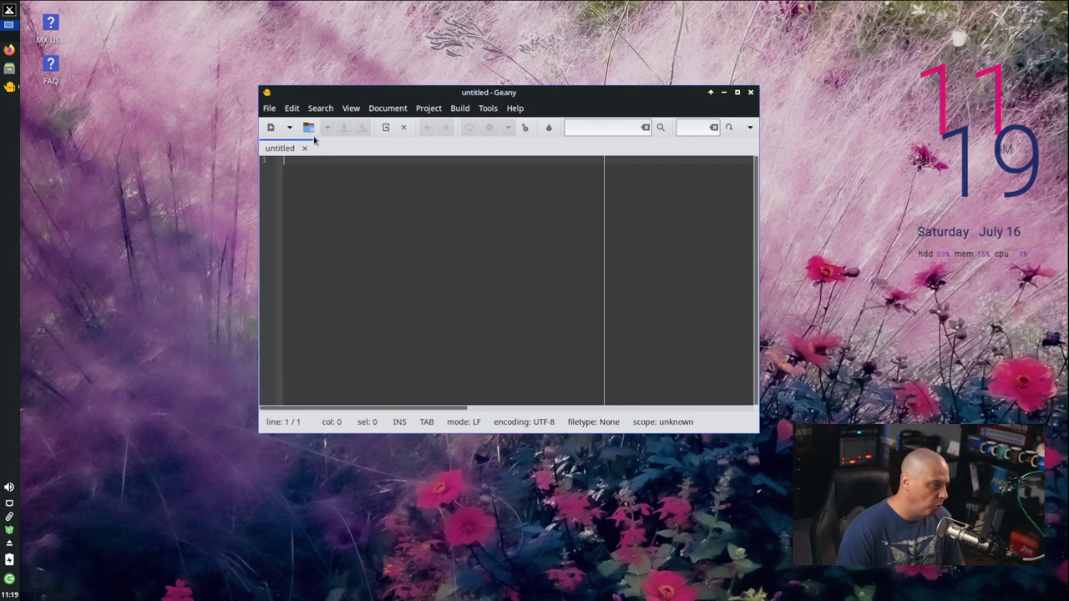
Step: Start opening a file from the home folder with hidden files shown
{"action": "left_click", "coordinate": [269, 108]}
{"action": "left_click", "coordinate": [293, 162]}
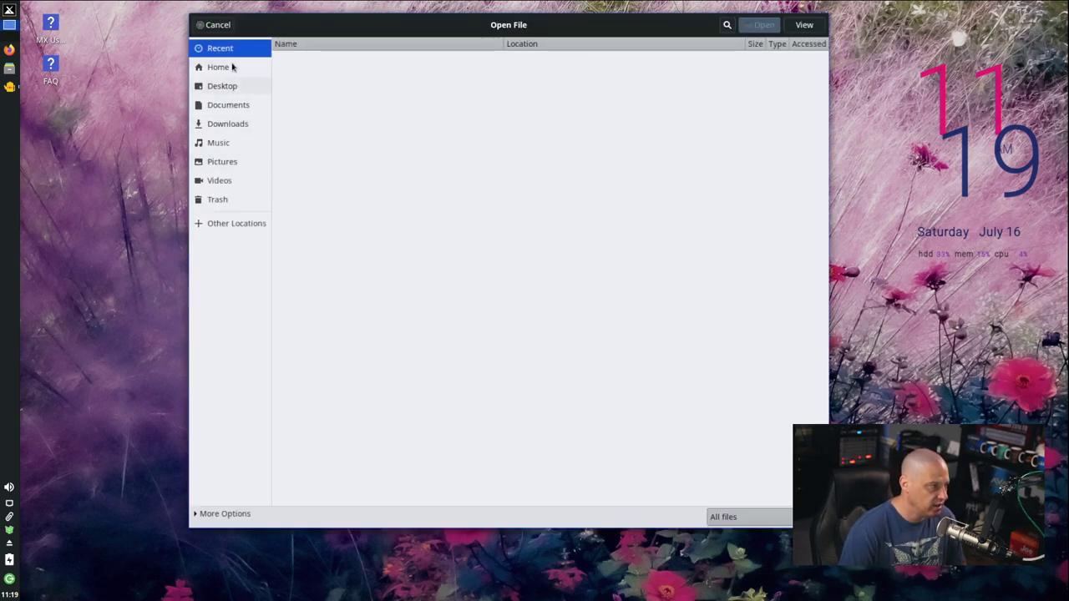
{"action": "left_click", "coordinate": [234, 67]}
{"action": "right_click", "coordinate": [353, 293]}
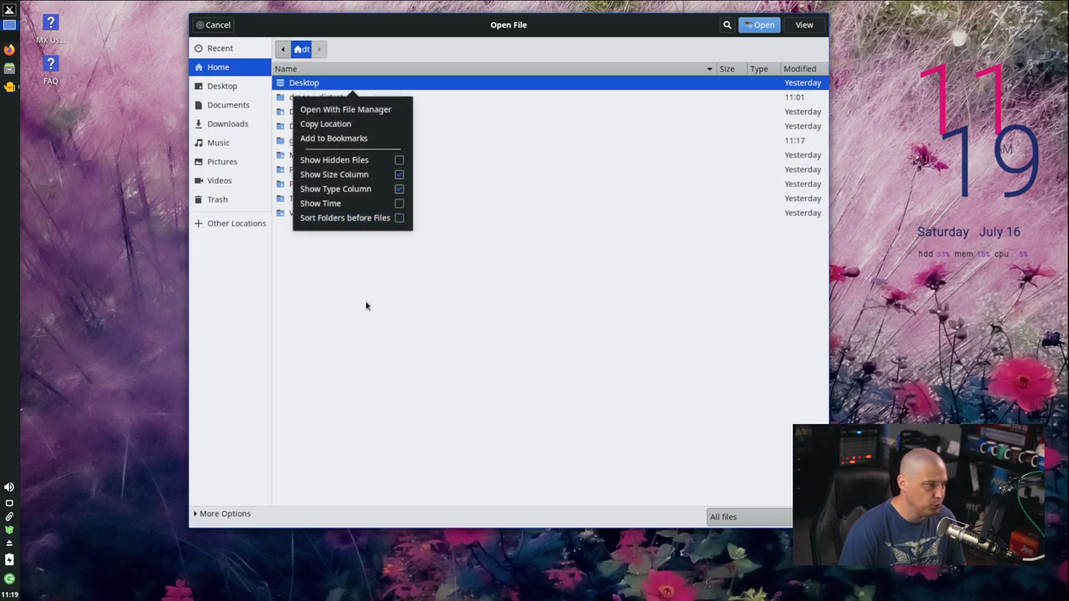
{"action": "left_click", "coordinate": [396, 160]}
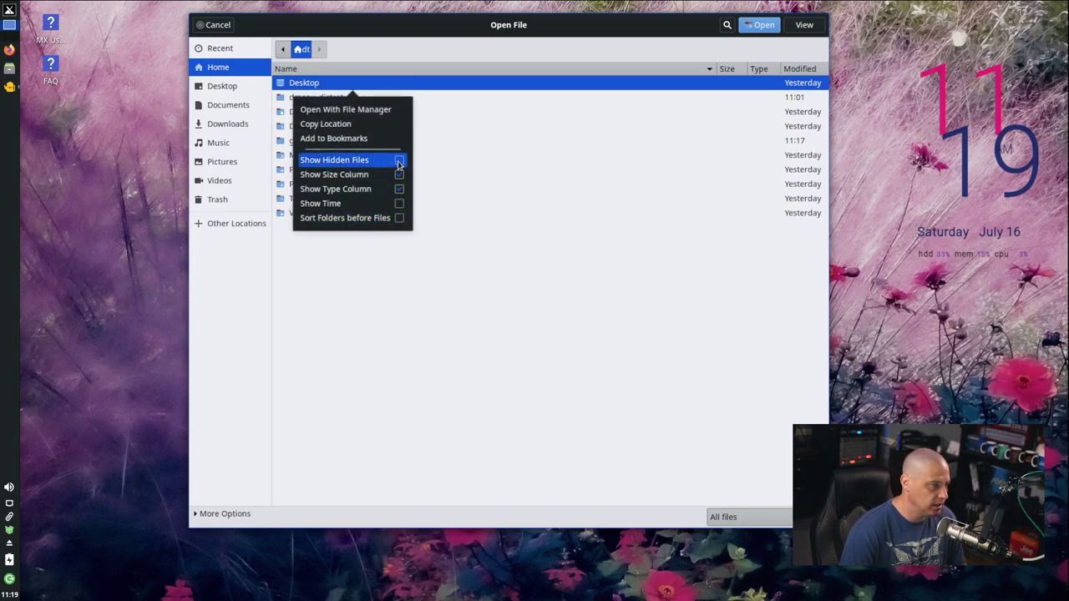
{"action": "left_click", "coordinate": [330, 291]}
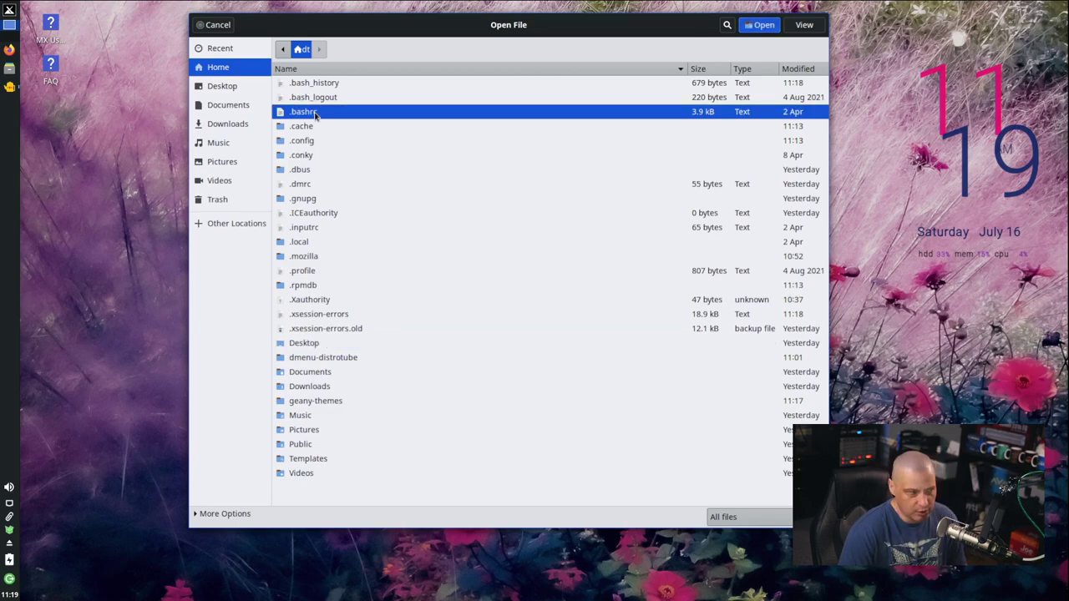
Step: Open the .bashrc file, maximize the editor window and look through its syntax highlighting
{"action": "double_click", "coordinate": [315, 116]}
{"action": "double_click", "coordinate": [432, 91]}
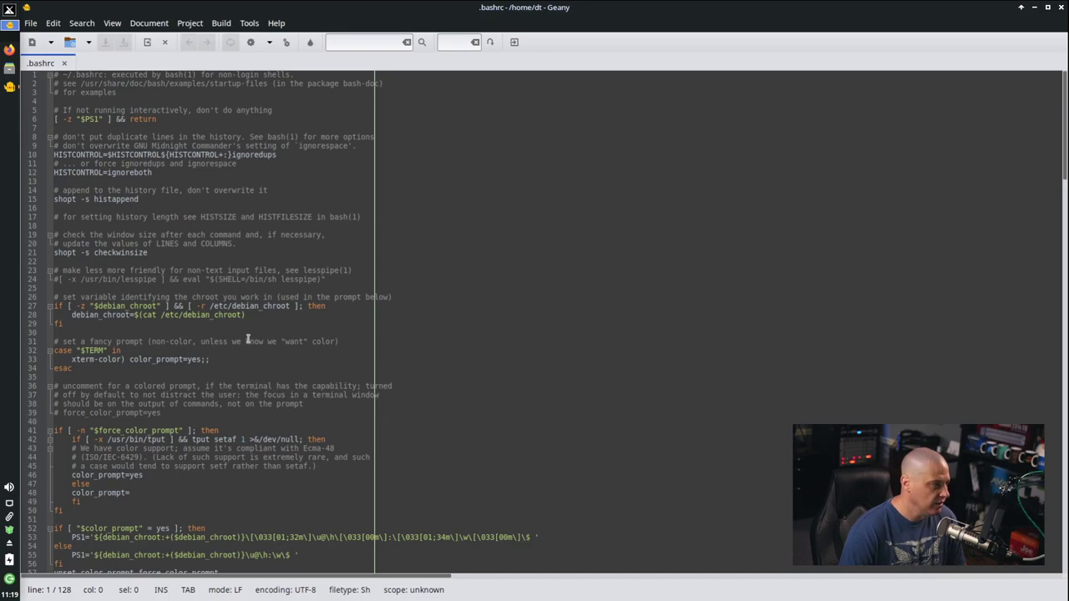
{"action": "scroll", "coordinate": [305, 363], "scroll_direction": "down", "scroll_amount": 5}
{"action": "scroll", "coordinate": [305, 363], "scroll_direction": "down", "scroll_amount": 8}
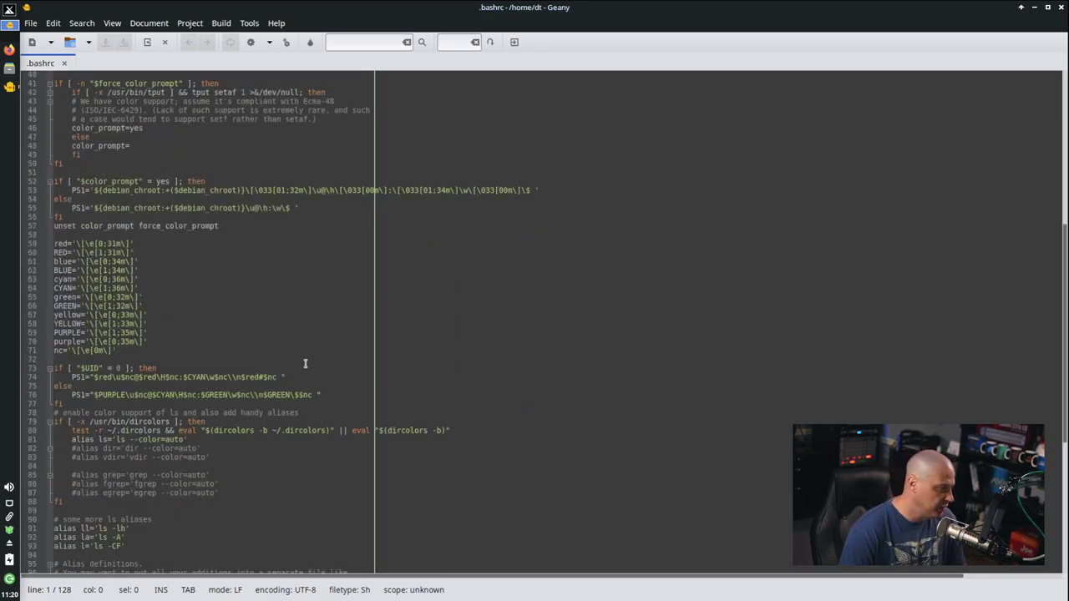
{"action": "scroll", "coordinate": [305, 363], "scroll_direction": "up", "scroll_amount": 13}
Step: Try the Dark Colors, Dark Fruit Salad and Dark color schemes on the open .bashrc file
{"action": "left_click", "coordinate": [111, 22]}
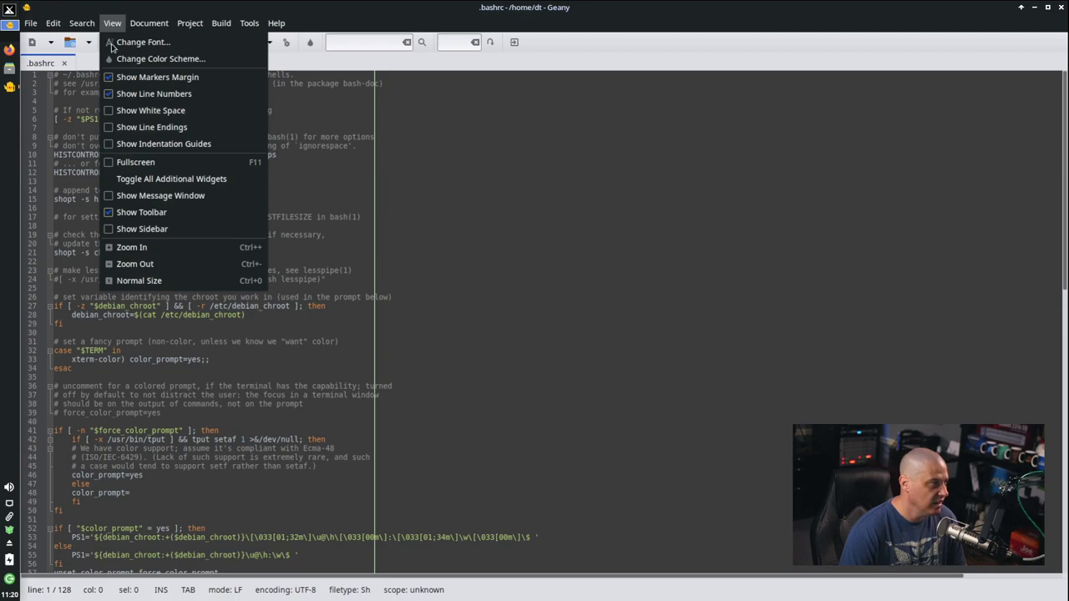
{"action": "left_click", "coordinate": [155, 57]}
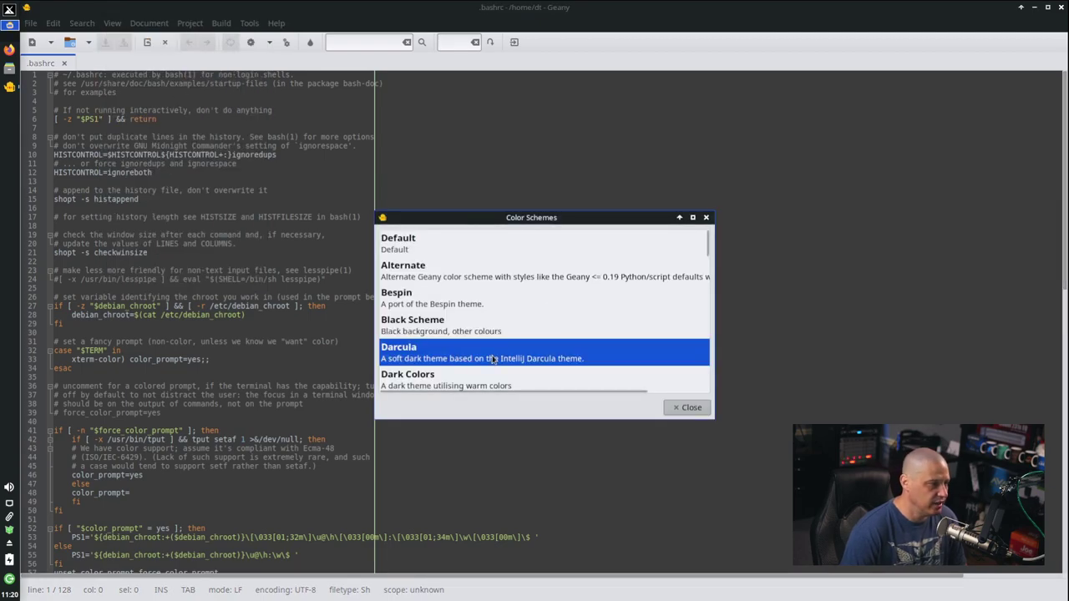
{"action": "scroll", "coordinate": [443, 316], "scroll_direction": "down", "scroll_amount": 1}
{"action": "left_click", "coordinate": [445, 361]}
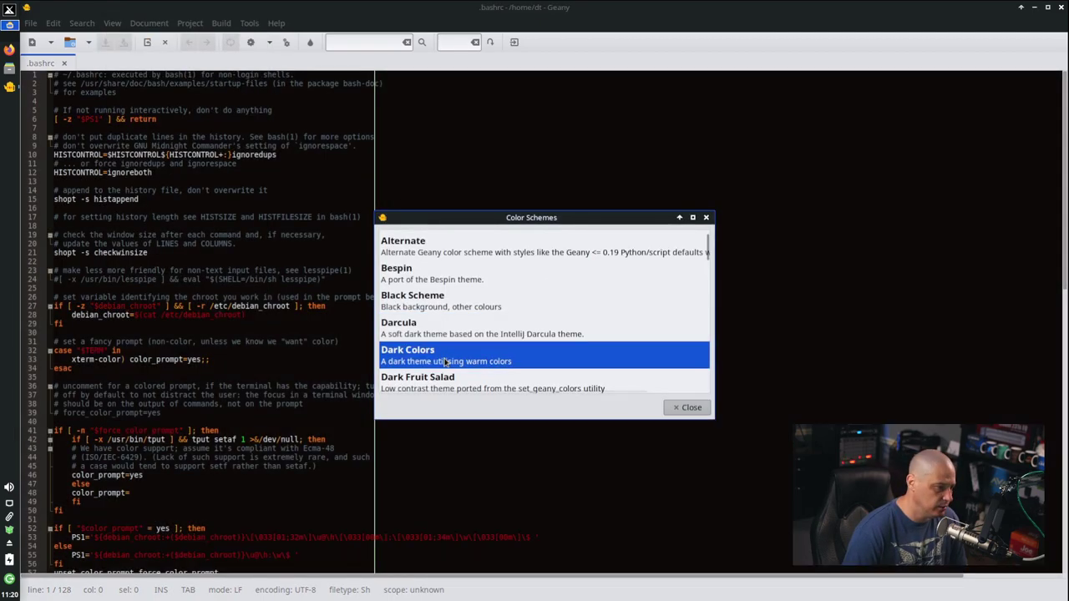
{"action": "scroll", "coordinate": [444, 344], "scroll_direction": "down", "scroll_amount": 3}
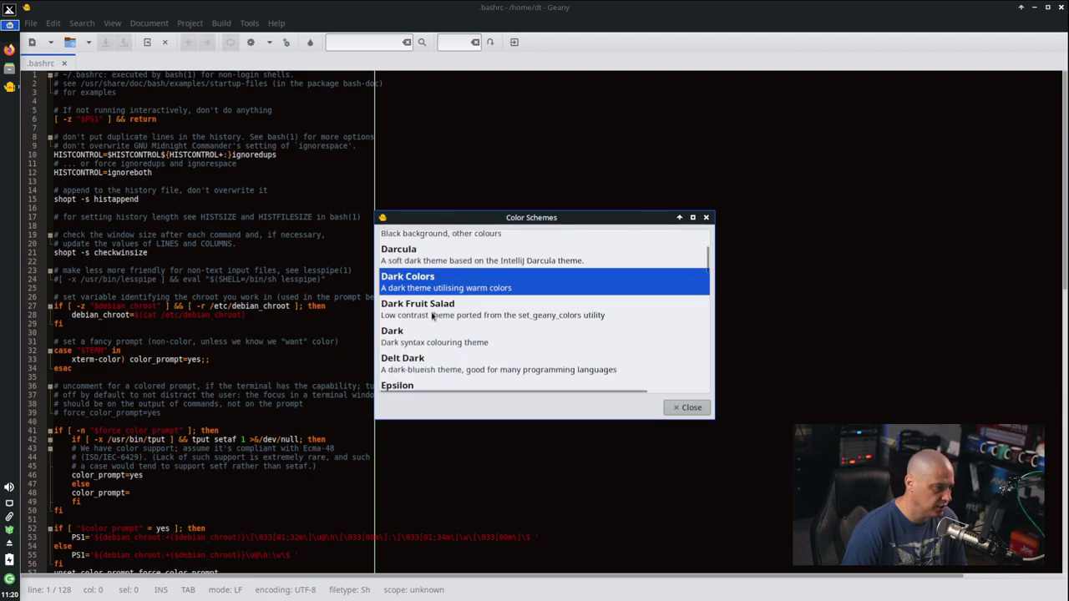
{"action": "left_click", "coordinate": [433, 316]}
{"action": "scroll", "coordinate": [433, 314], "scroll_direction": "down", "scroll_amount": 3}
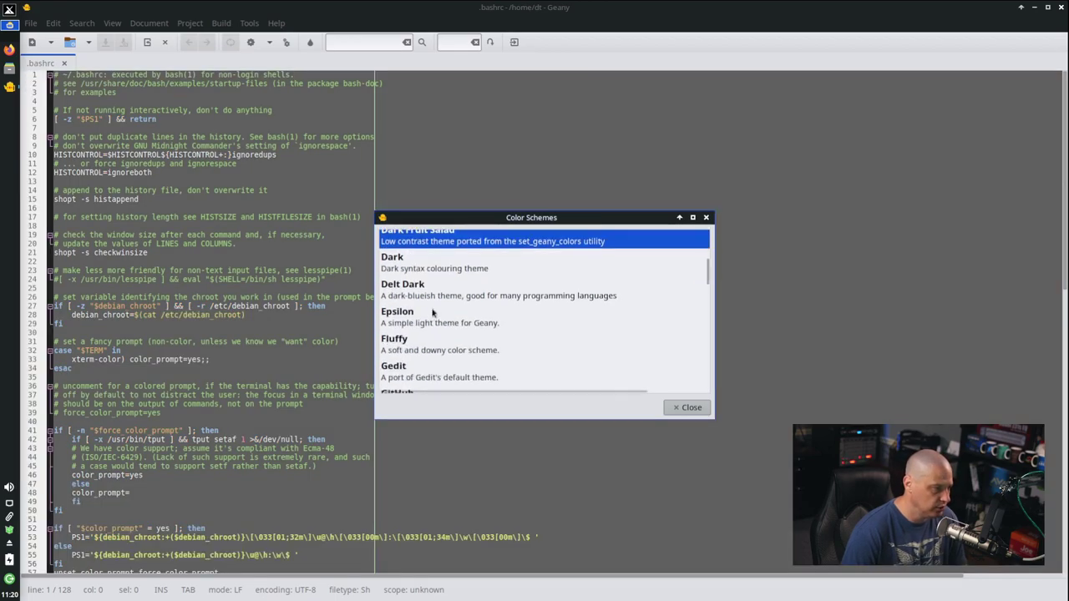
{"action": "left_click", "coordinate": [424, 273]}
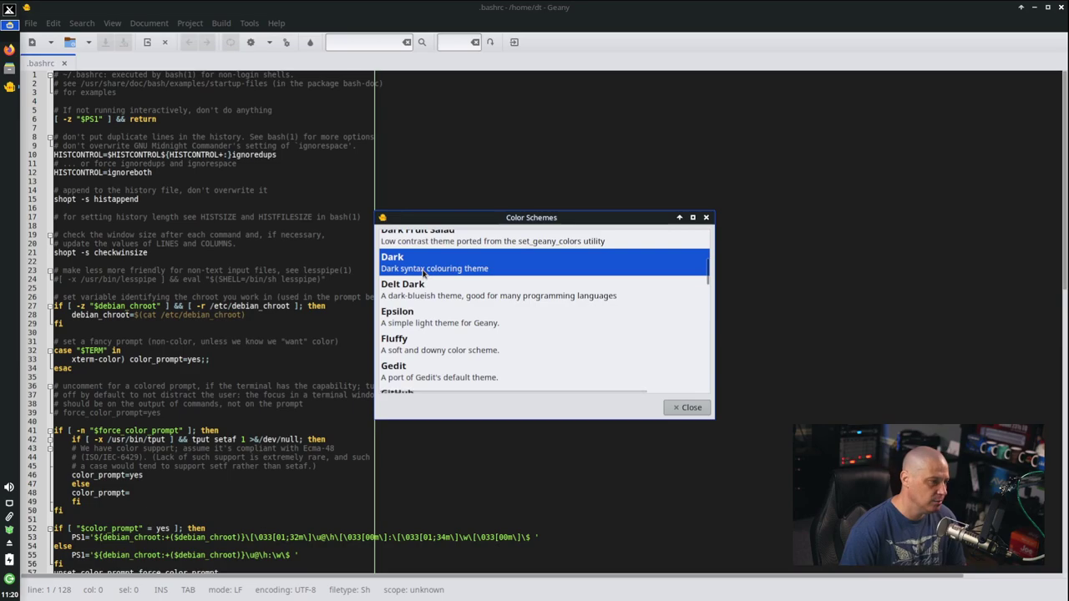
Step: Find the Monokai color scheme in the list and apply it to the editor
{"action": "scroll", "coordinate": [424, 274], "scroll_direction": "down", "scroll_amount": 2}
{"action": "scroll", "coordinate": [437, 292], "scroll_direction": "up", "scroll_amount": 2}
{"action": "scroll", "coordinate": [477, 321], "scroll_direction": "down", "scroll_amount": 3}
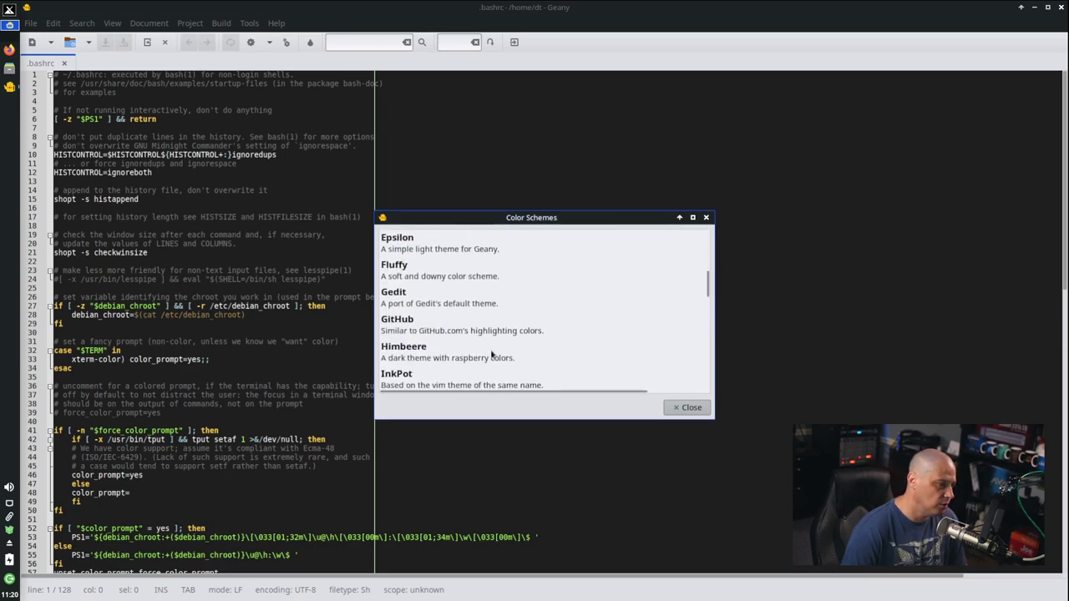
{"action": "scroll", "coordinate": [491, 355], "scroll_direction": "down", "scroll_amount": 2}
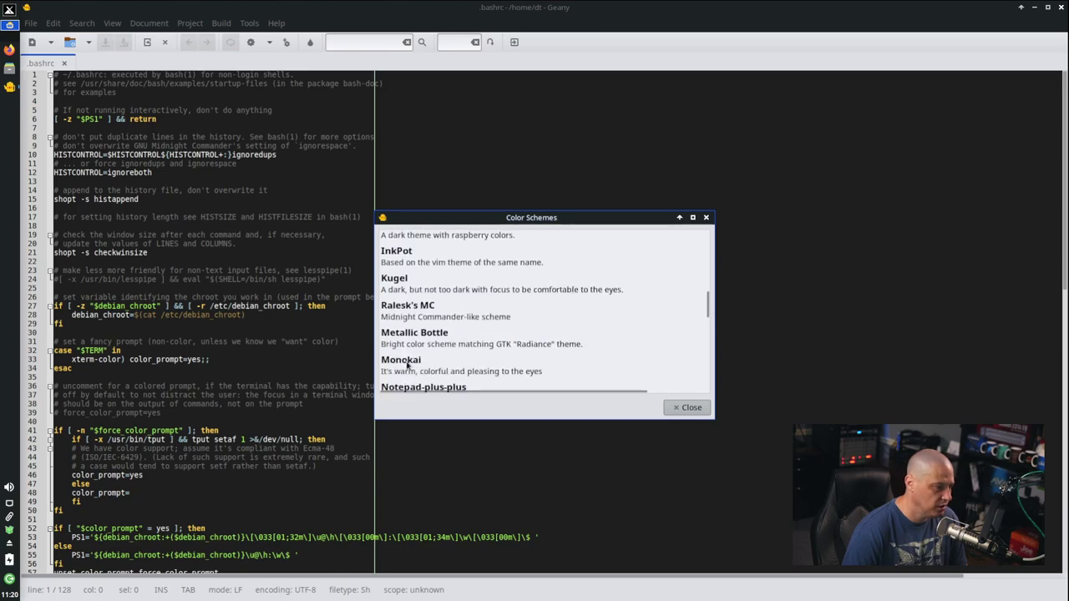
{"action": "left_click", "coordinate": [412, 363]}
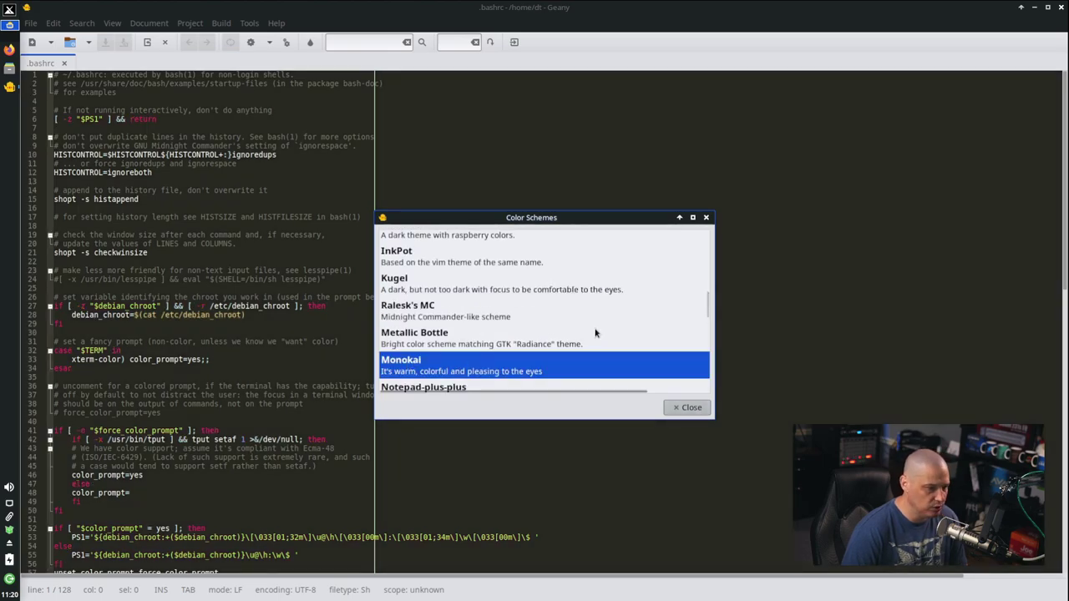
Step: Close the color scheme list and add the line neofetch at the end of the .bashrc file
{"action": "scroll", "coordinate": [554, 356], "scroll_direction": "down", "scroll_amount": 3}
{"action": "left_click", "coordinate": [668, 409]}
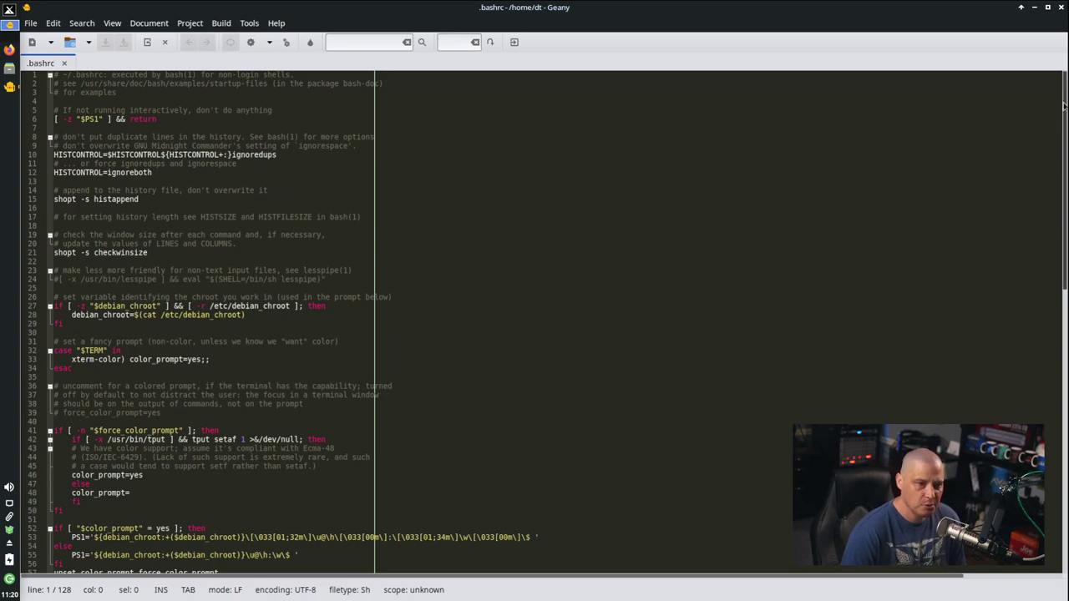
{"action": "scroll", "coordinate": [1020, 287], "scroll_direction": "down", "scroll_amount": 10}
{"action": "scroll", "coordinate": [1020, 286], "scroll_direction": "down", "scroll_amount": 10}
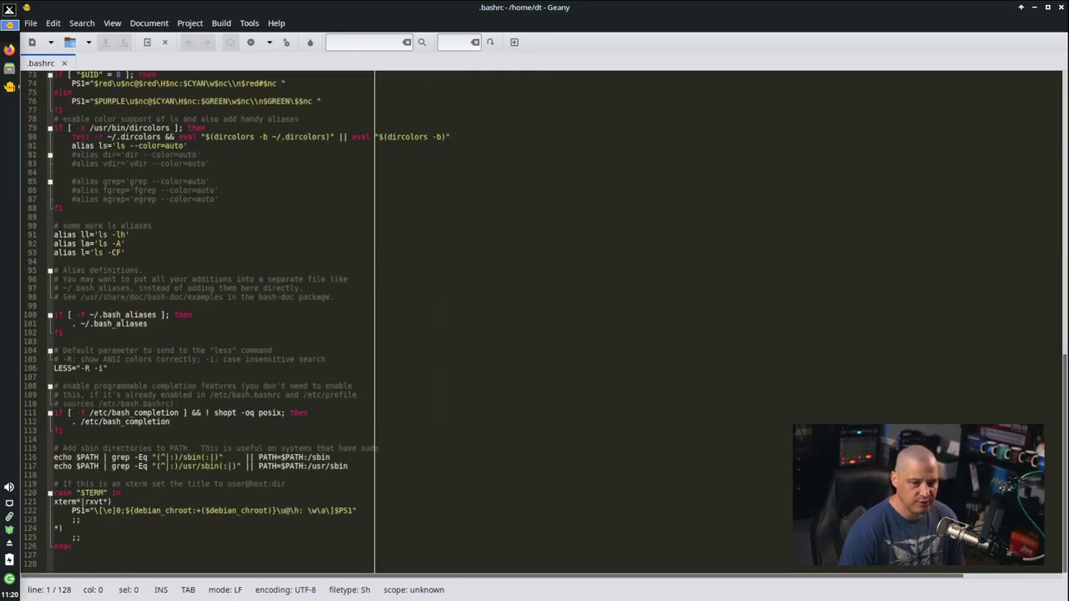
{"action": "left_click", "coordinate": [111, 562]}
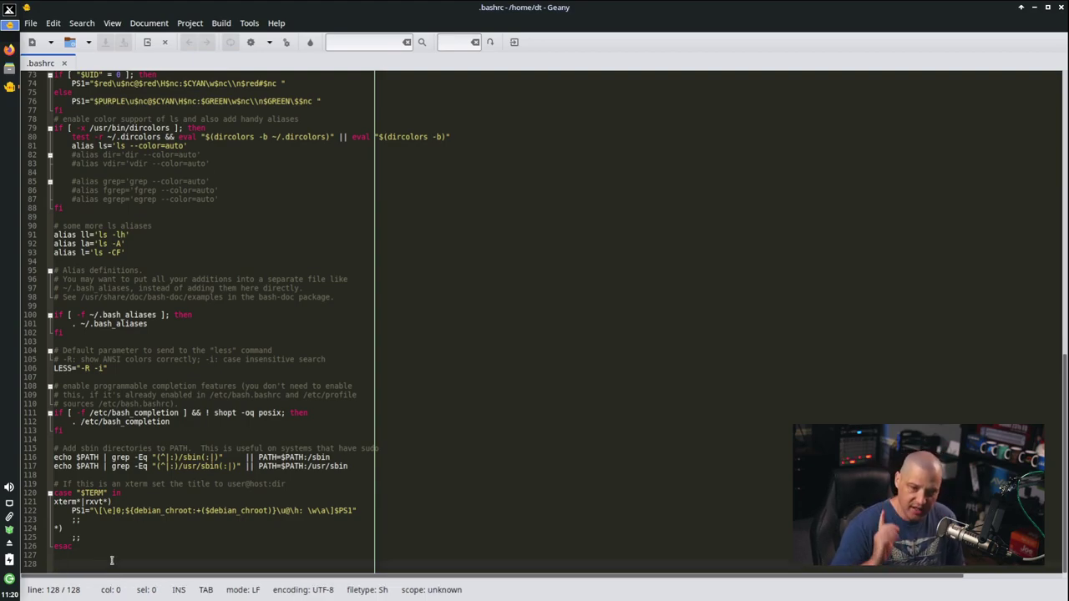
{"action": "type", "text": "neofetc"}
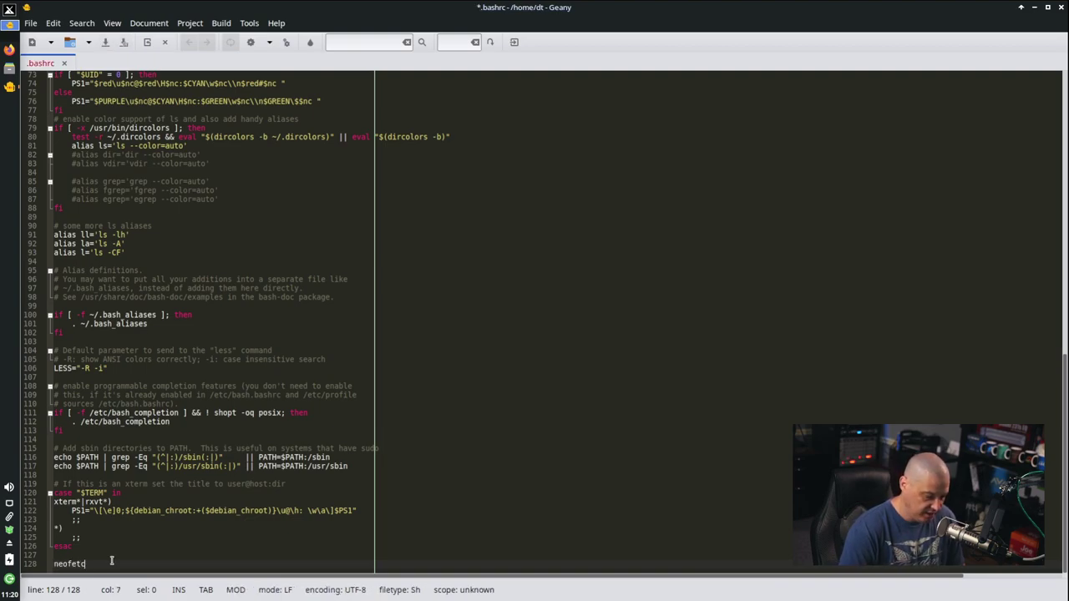
{"action": "type", "text": "h"}
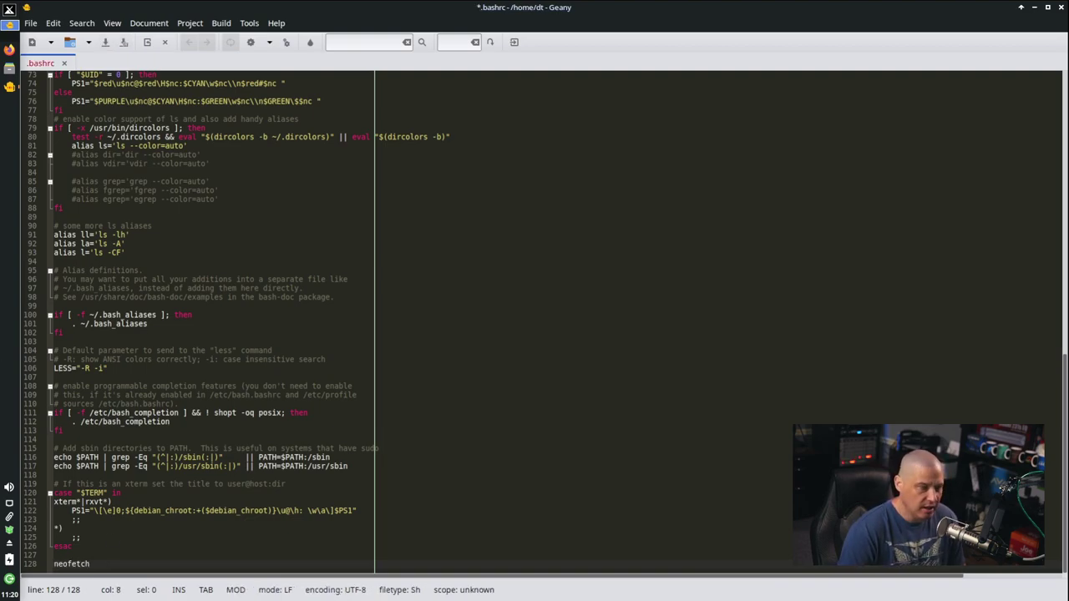
Step: Save the .bashrc file and quit the editor
{"action": "left_click", "coordinate": [30, 23]}
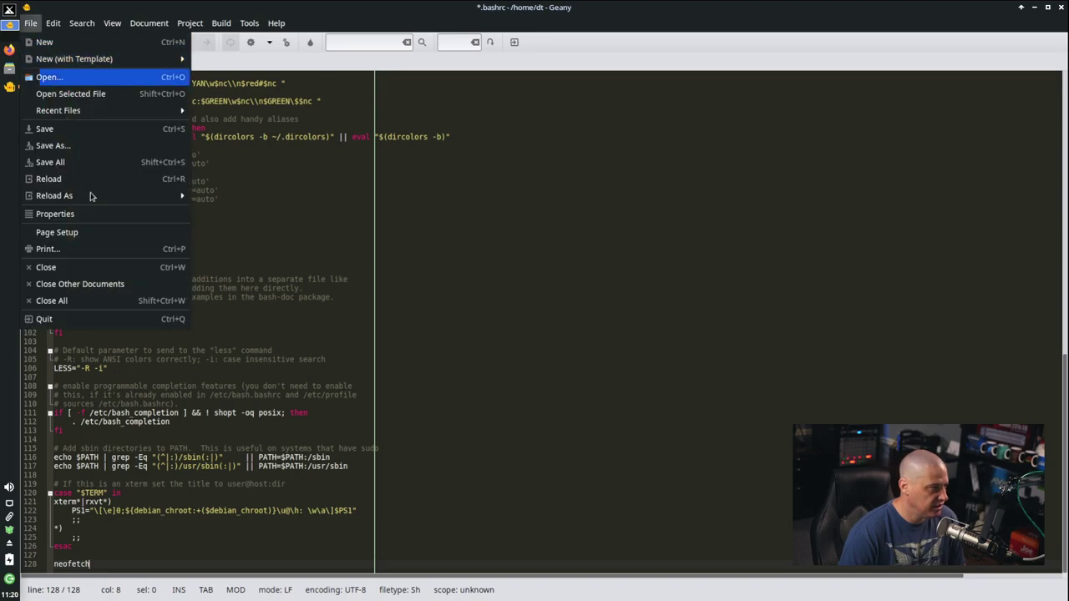
{"action": "left_click", "coordinate": [84, 128]}
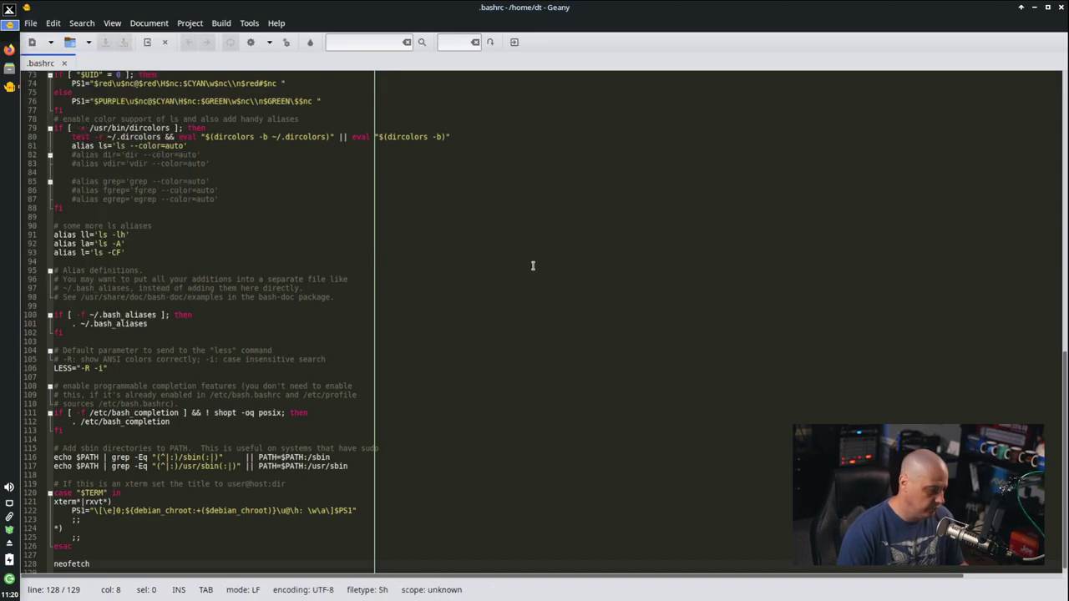
{"action": "key", "text": "ctrl+q"}
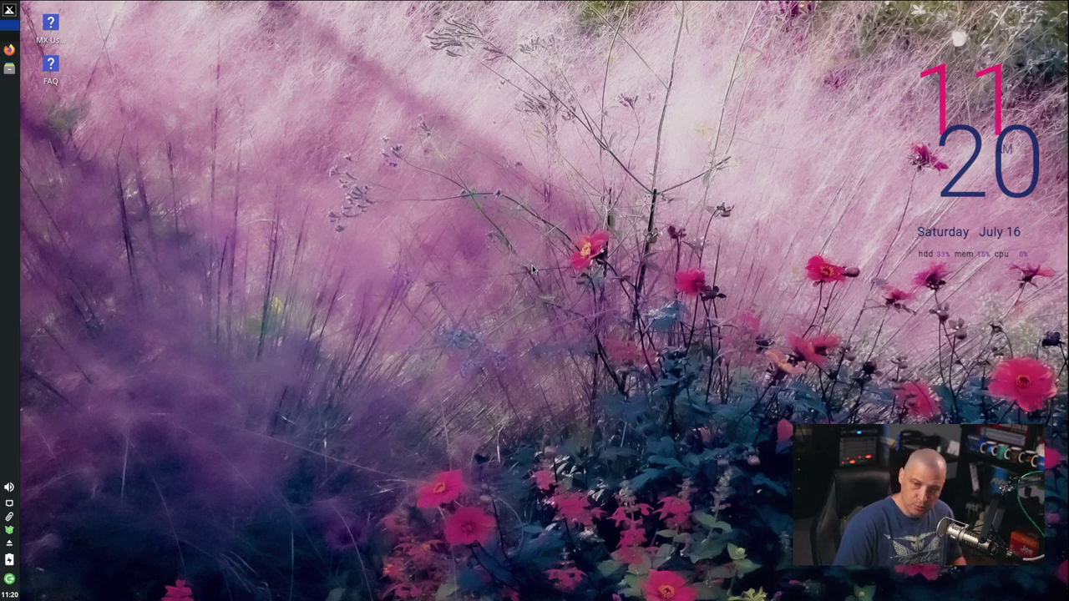
Step: Open and close several new terminal windows in a row to check that neofetch runs at startup
{"action": "key", "text": "ctrl+alt+t"}
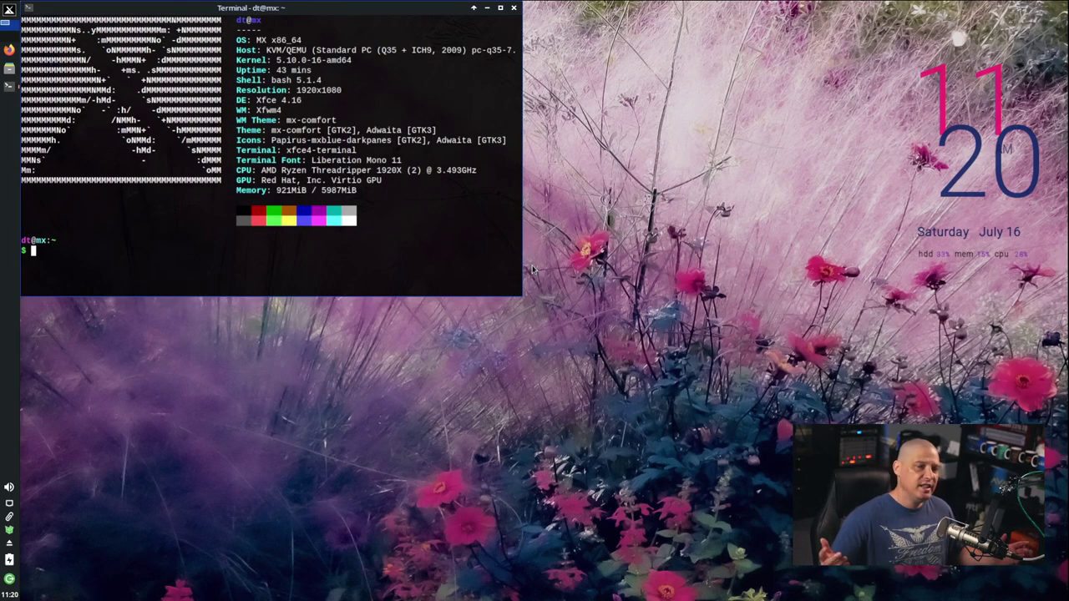
{"action": "key", "text": "ctrl+d"}
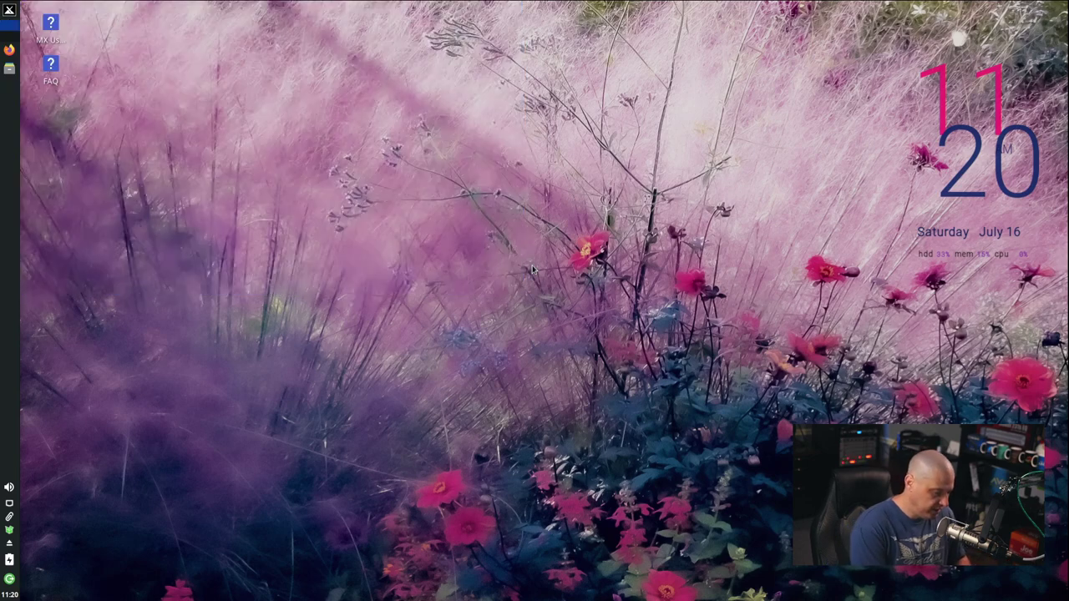
{"action": "key", "text": "ctrl+alt+t"}
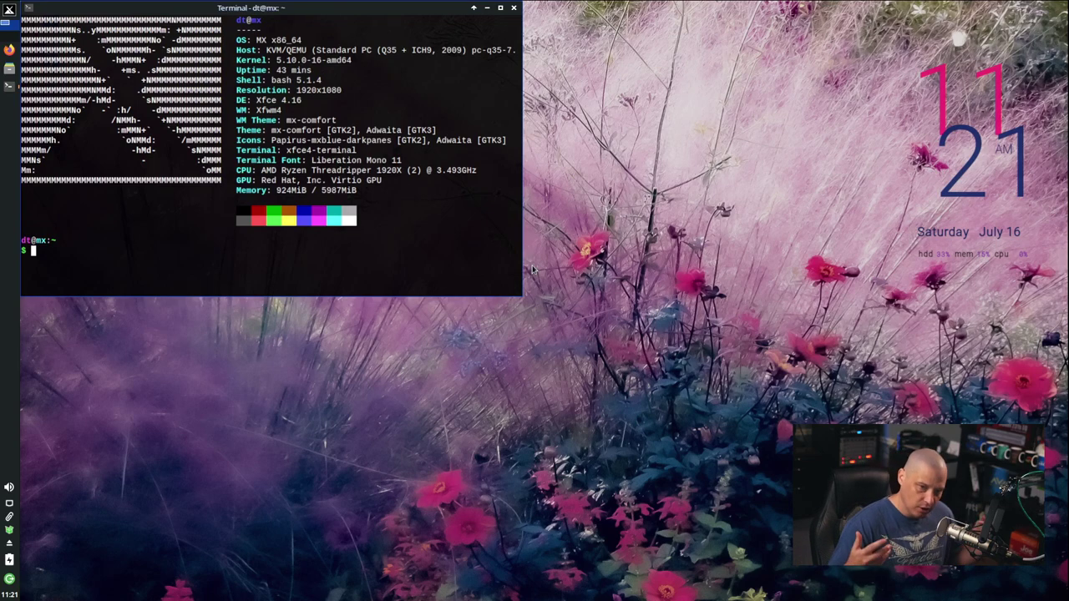
{"action": "key", "text": "alt+F4"}
{"action": "key", "text": "ctrl+alt+t"}
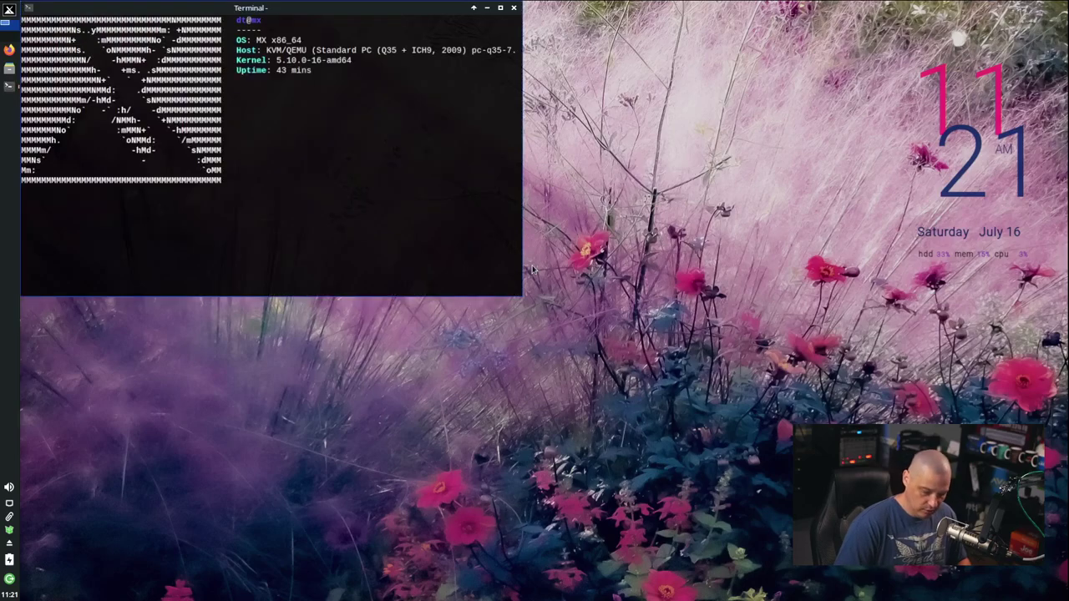
{"action": "key", "text": "alt+F4"}
{"action": "key", "text": "ctrl+alt+t"}
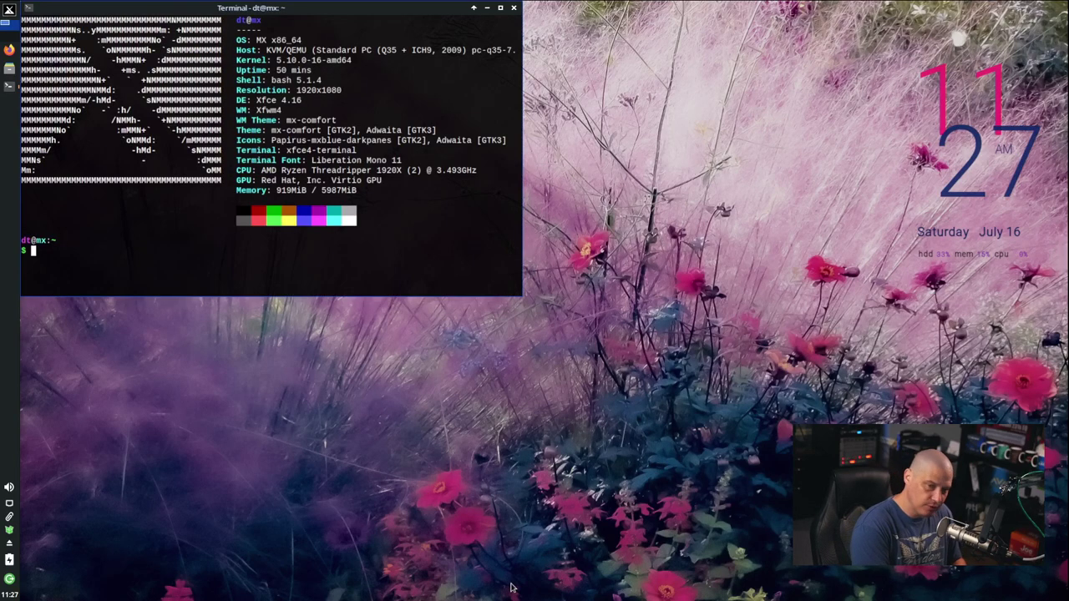
{"action": "key", "text": "alt+F4"}
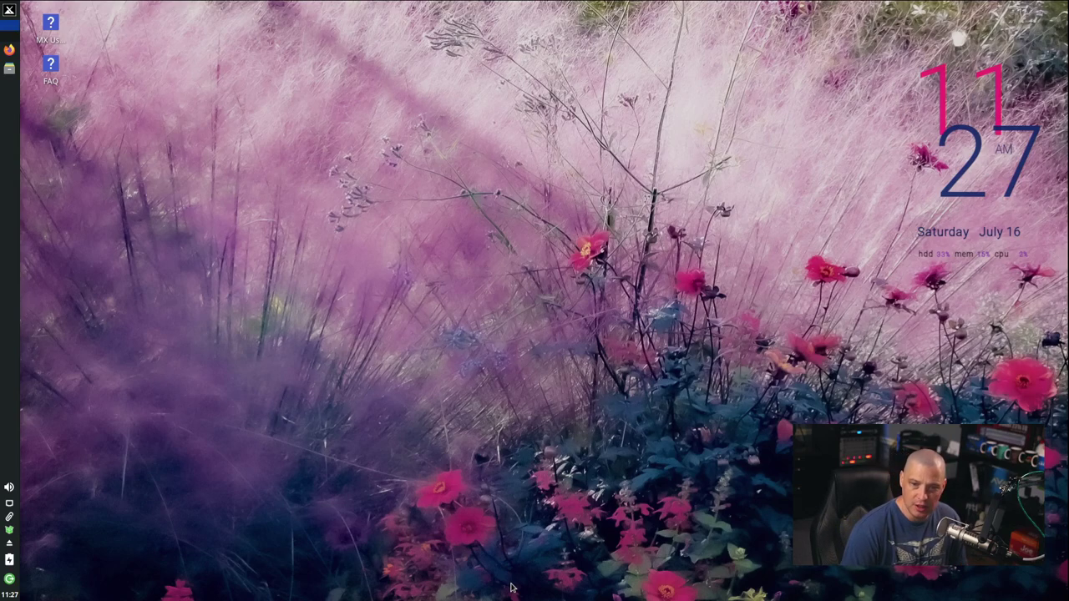
Step: Switch to Firefox and open the gitlab.com/dwt1 profile page in a new tab
{"action": "left_click", "coordinate": [9, 51]}
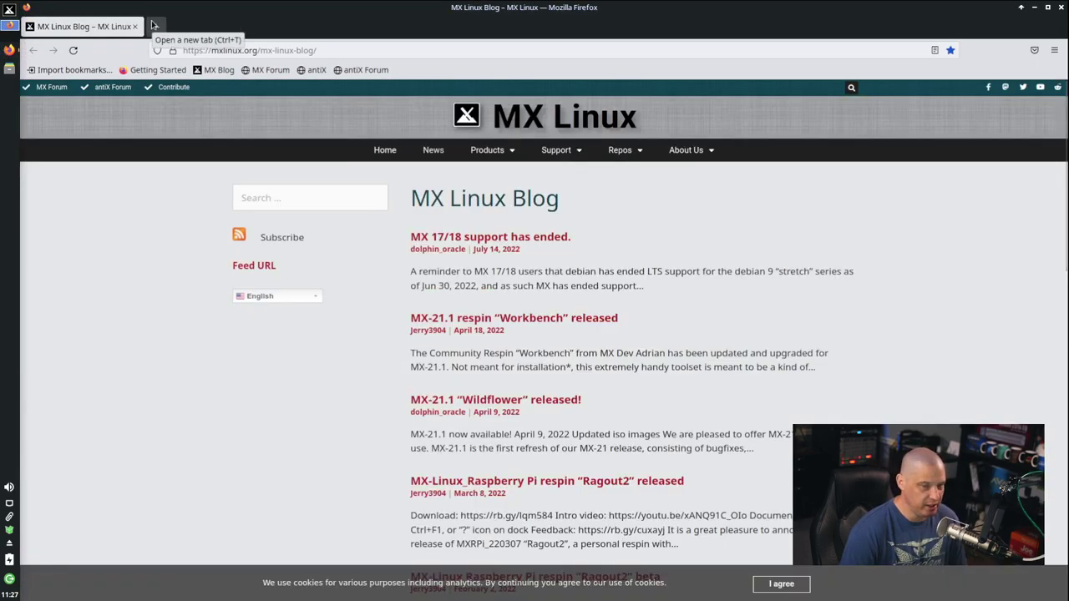
{"action": "left_click", "coordinate": [153, 25]}
{"action": "type", "text": "git"}
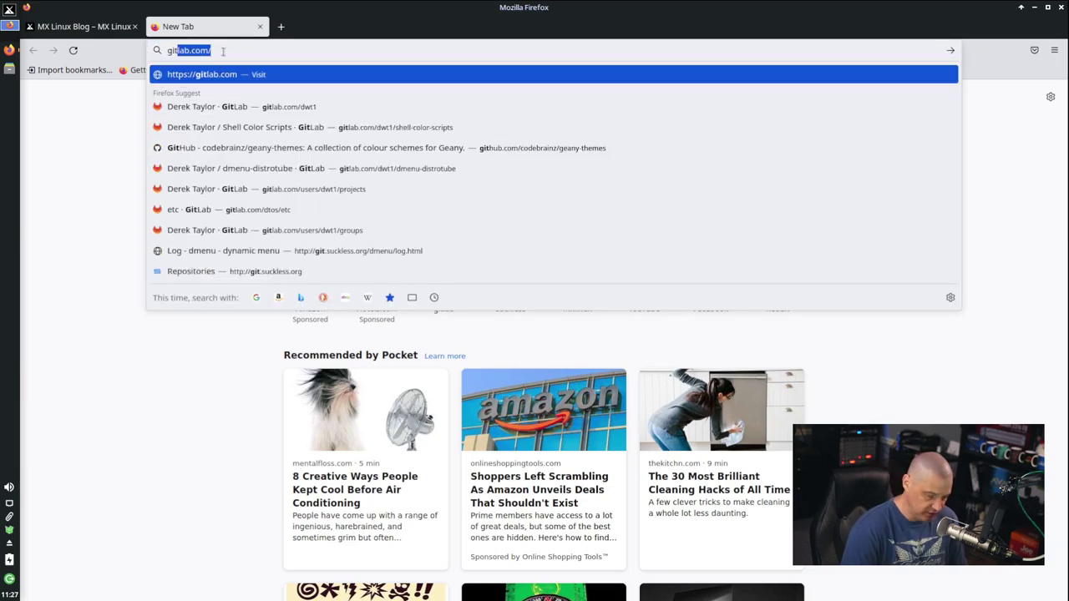
{"action": "type", "text": "lab"}
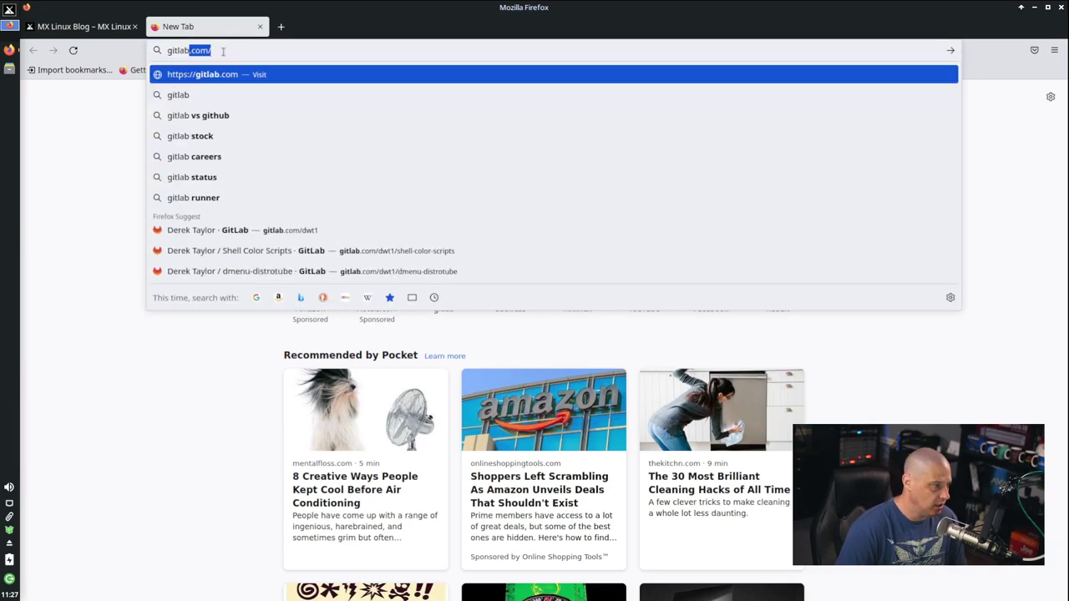
{"action": "left_click", "coordinate": [434, 297]}
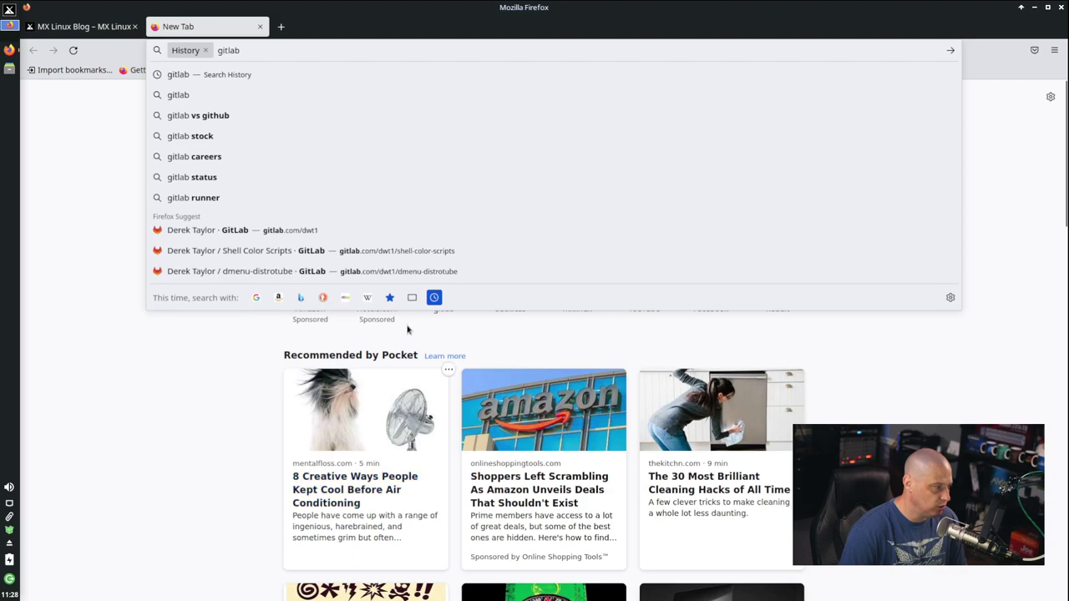
{"action": "left_click", "coordinate": [412, 230]}
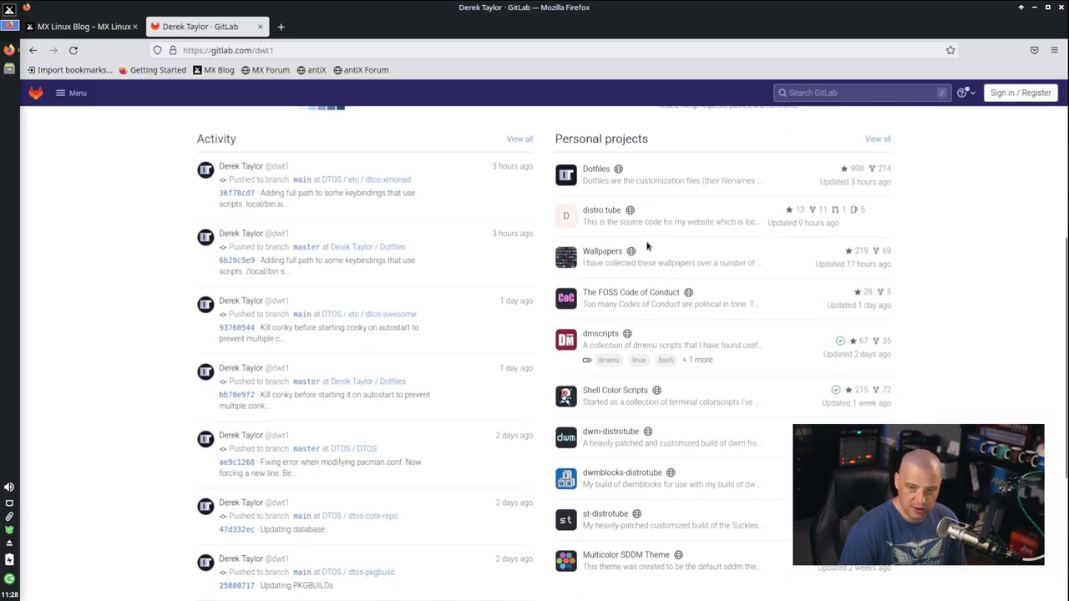
Step: Open the Shell Color Scripts project and copy its HTTPS clone address
{"action": "left_click", "coordinate": [623, 392]}
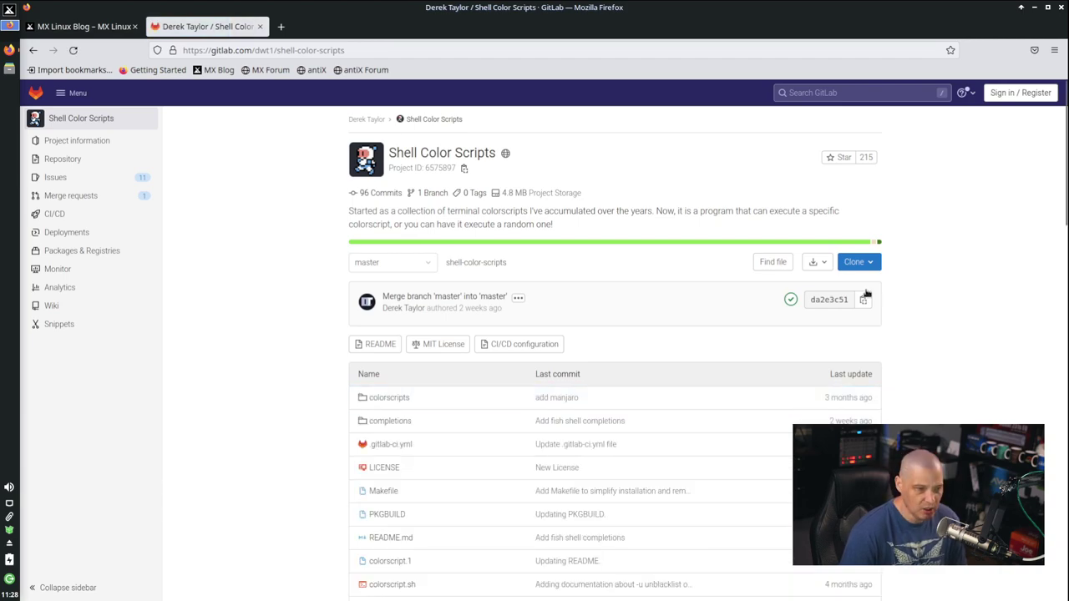
{"action": "left_click", "coordinate": [863, 264]}
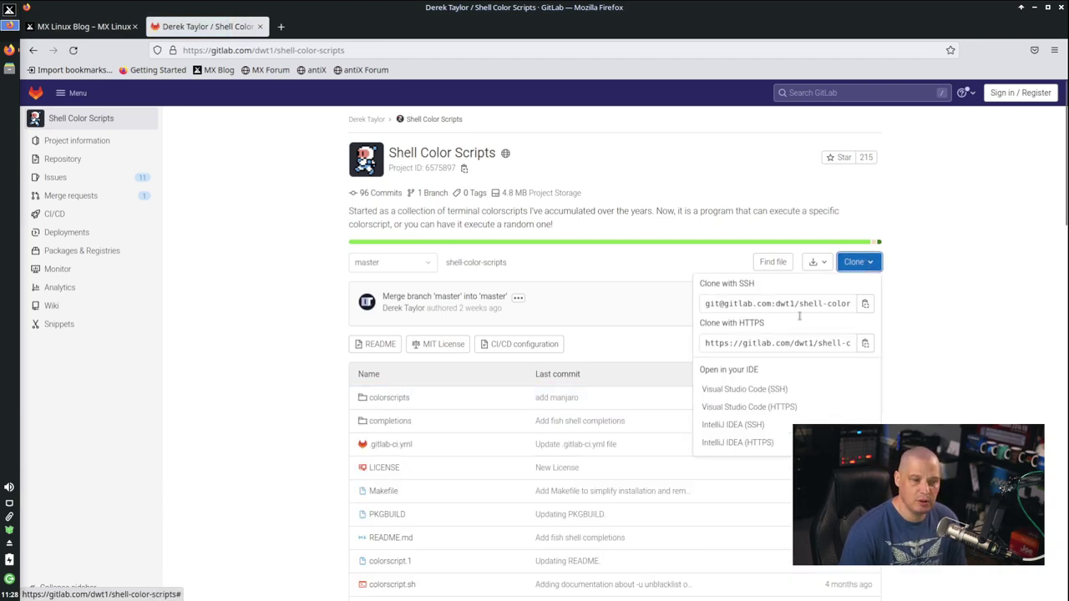
{"action": "left_click", "coordinate": [752, 349]}
{"action": "right_click", "coordinate": [753, 349]}
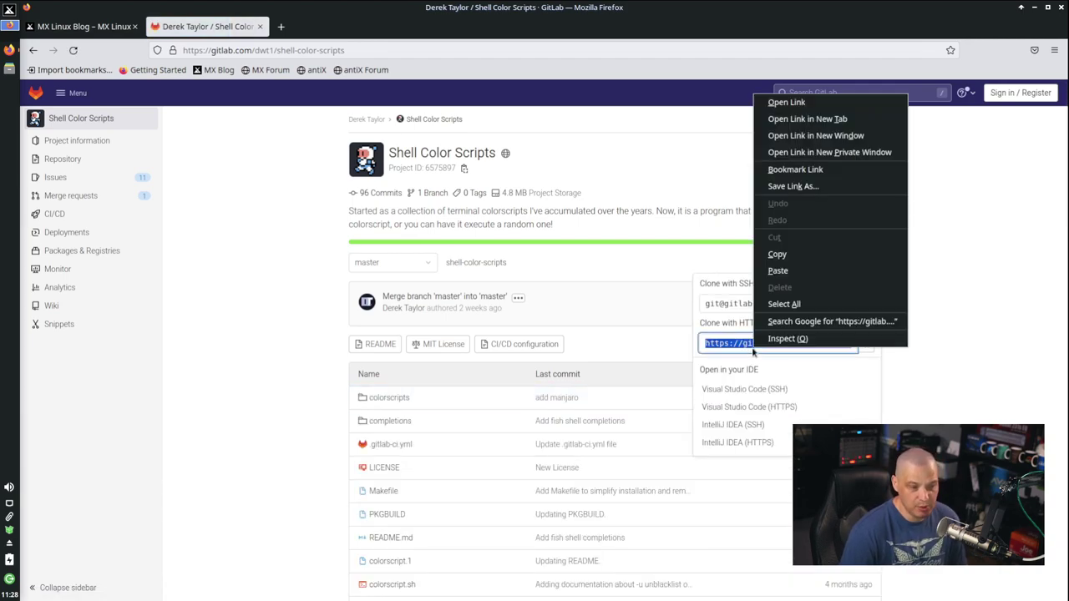
{"action": "left_click", "coordinate": [794, 256]}
{"action": "key", "text": "ctrl+alt+t"}
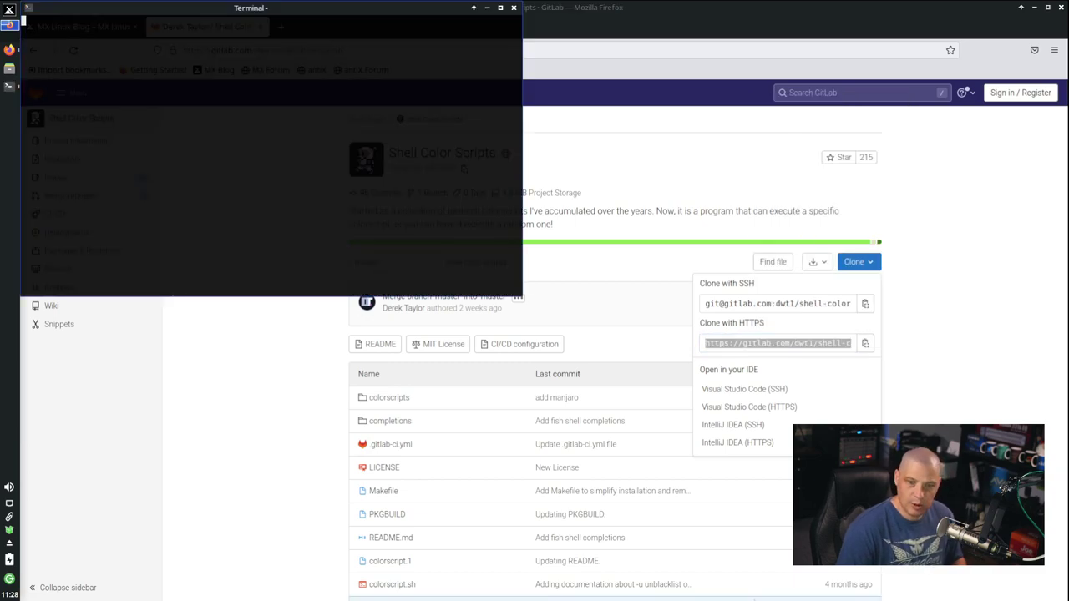
{"action": "double_click", "coordinate": [424, 14]}
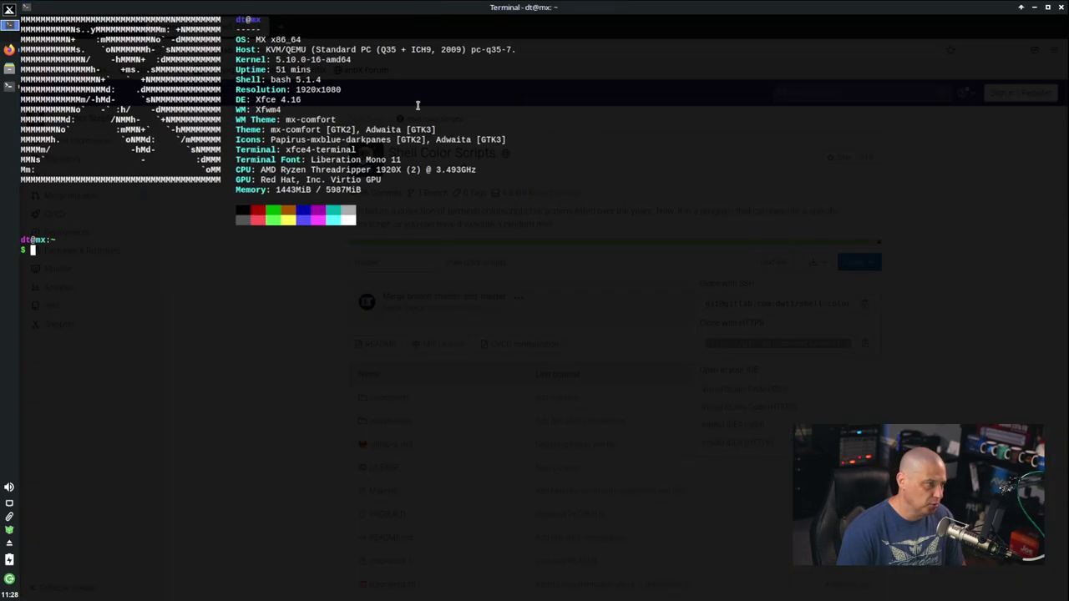
{"action": "key", "text": "ctrl+plus"}
{"action": "key", "text": "ctrl+plus"}
{"action": "key", "text": "ctrl+plus"}
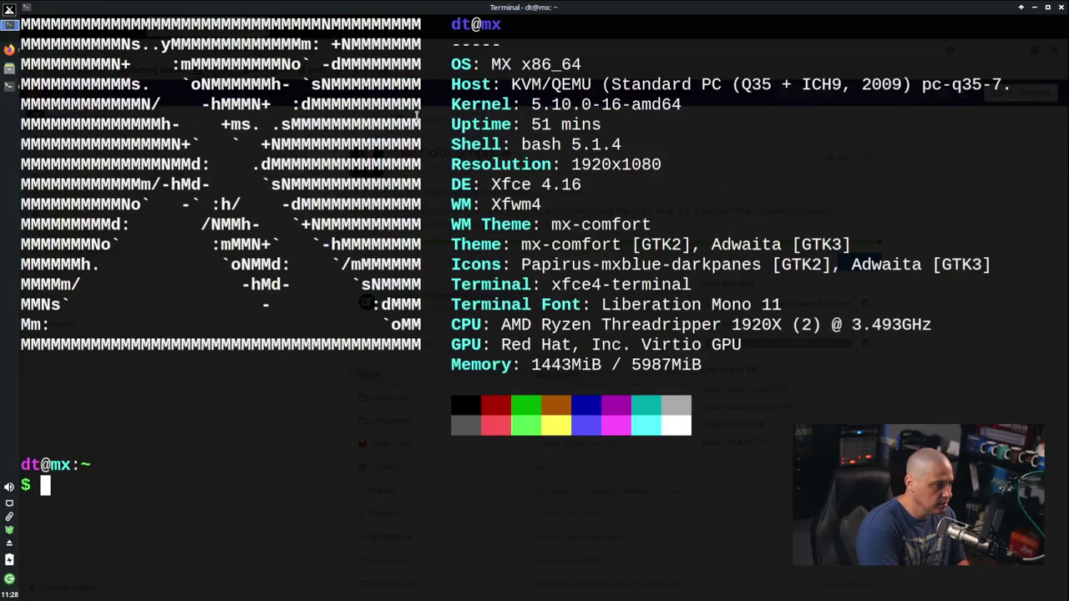
{"action": "type", "text": "git clone"}
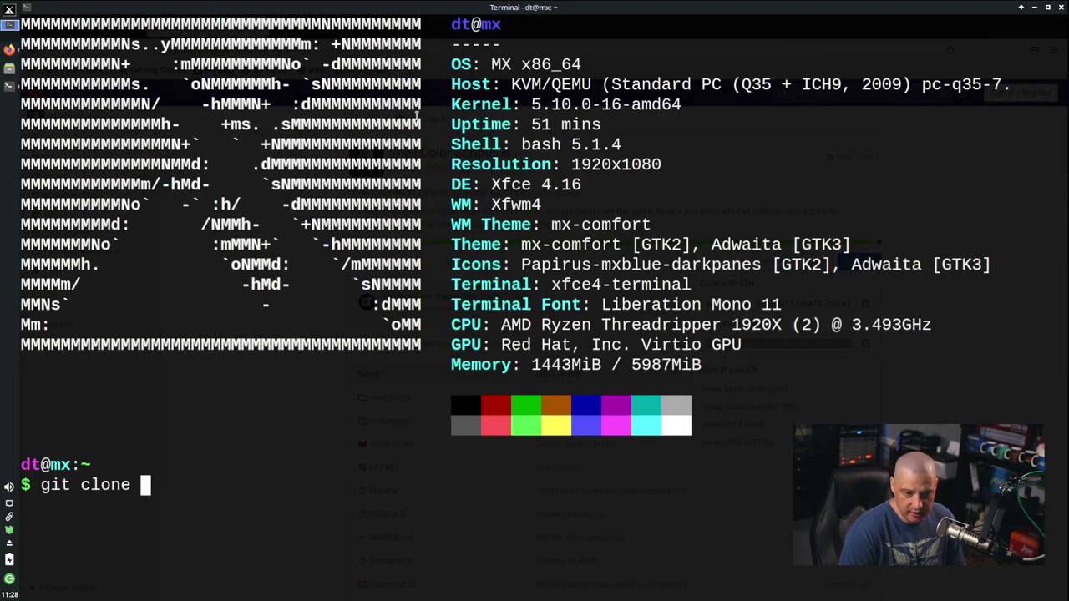
{"action": "type", "text": "https://gitlab.com/dwt1/shell-color-scripts.git"}
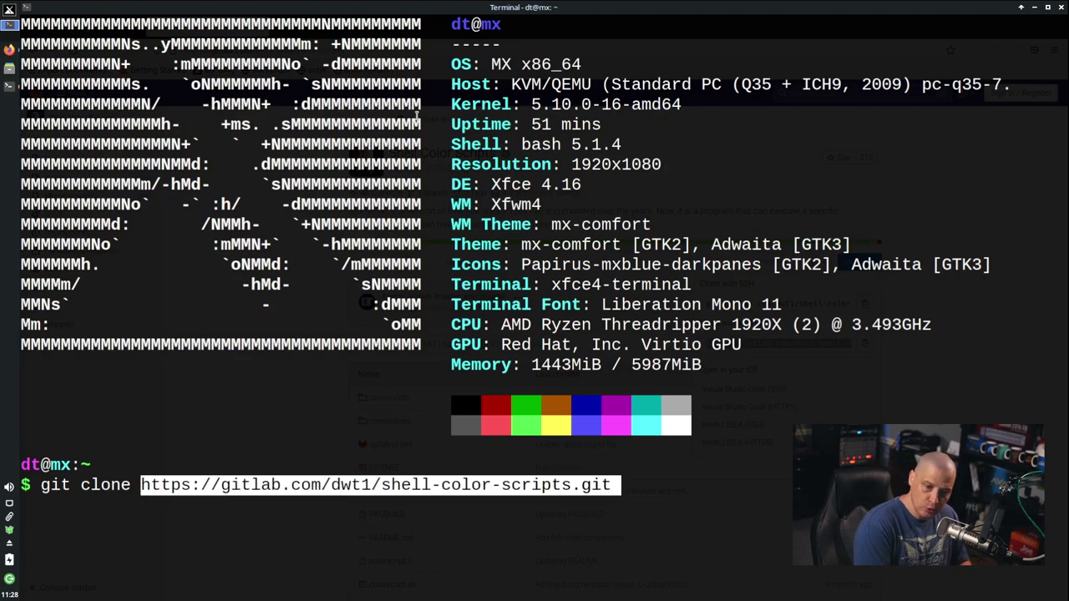
{"action": "key", "text": "Return"}
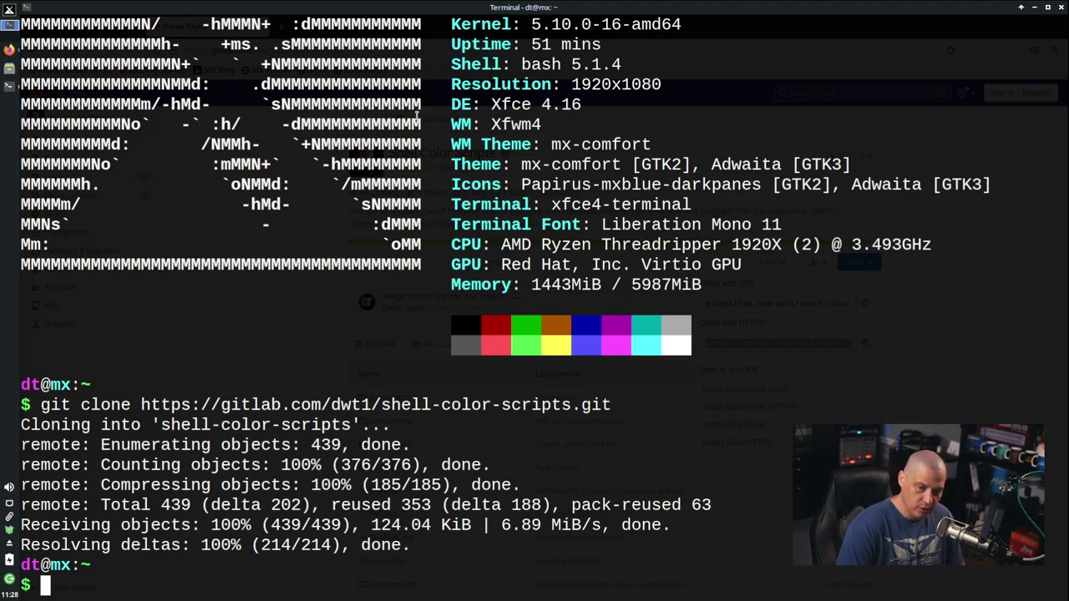
Step: List the home folder's contents and locate the shell-color-scripts directory
{"action": "type", "text": "ls"}
{"action": "key", "text": "Return"}
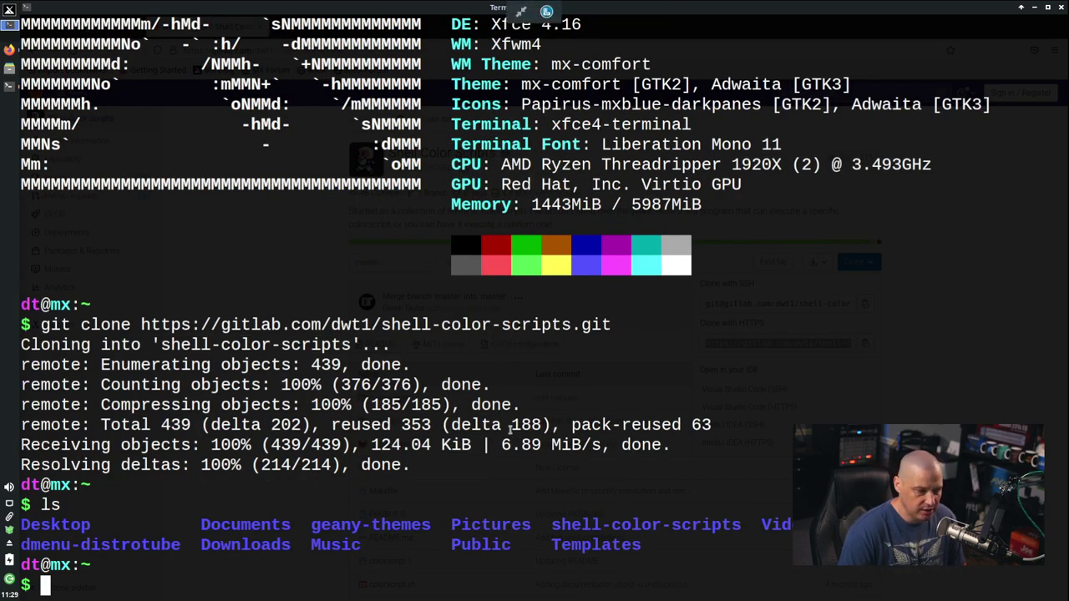
{"action": "left_click_drag", "start_coordinate": [551, 524], "coordinate": [741, 528]}
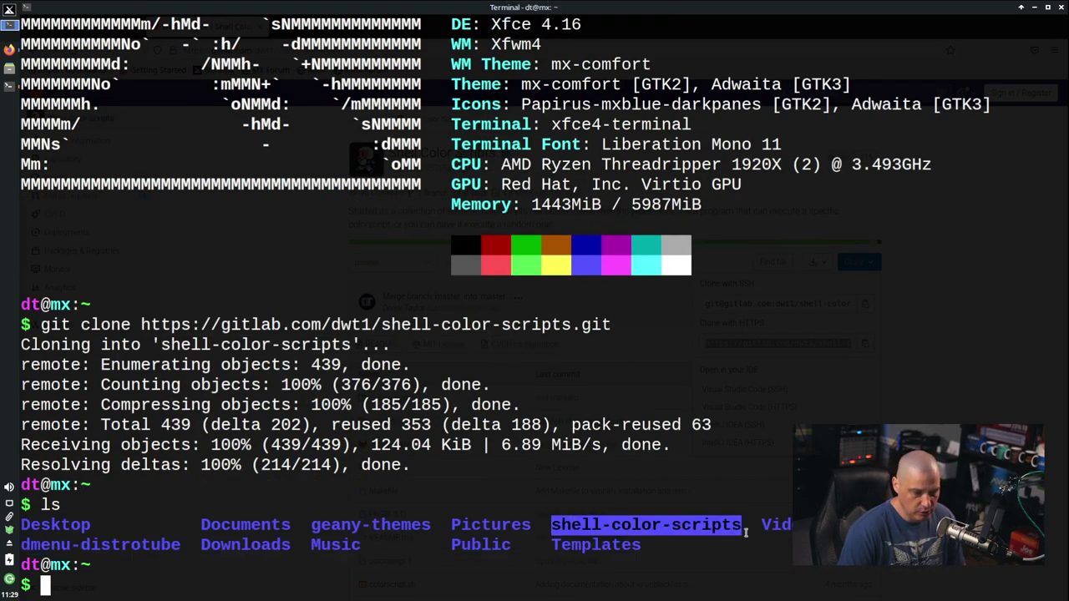
{"action": "left_click", "coordinate": [680, 598]}
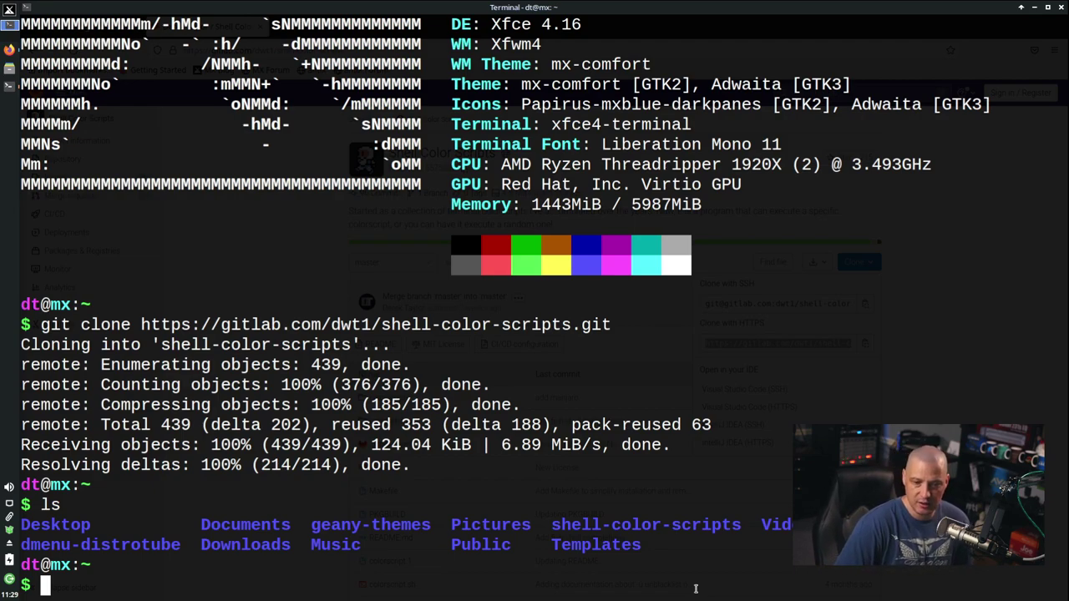
Step: Move the shell-color-scripts directory to /opt/ with superuser rights
{"action": "type", "text": "s"}
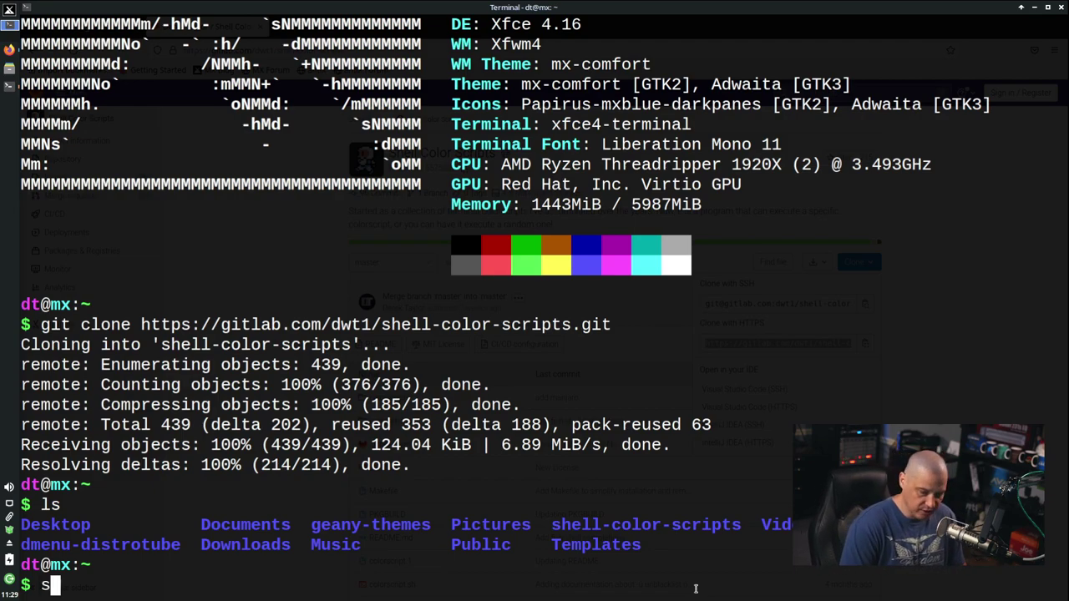
{"action": "type", "text": "udo "}
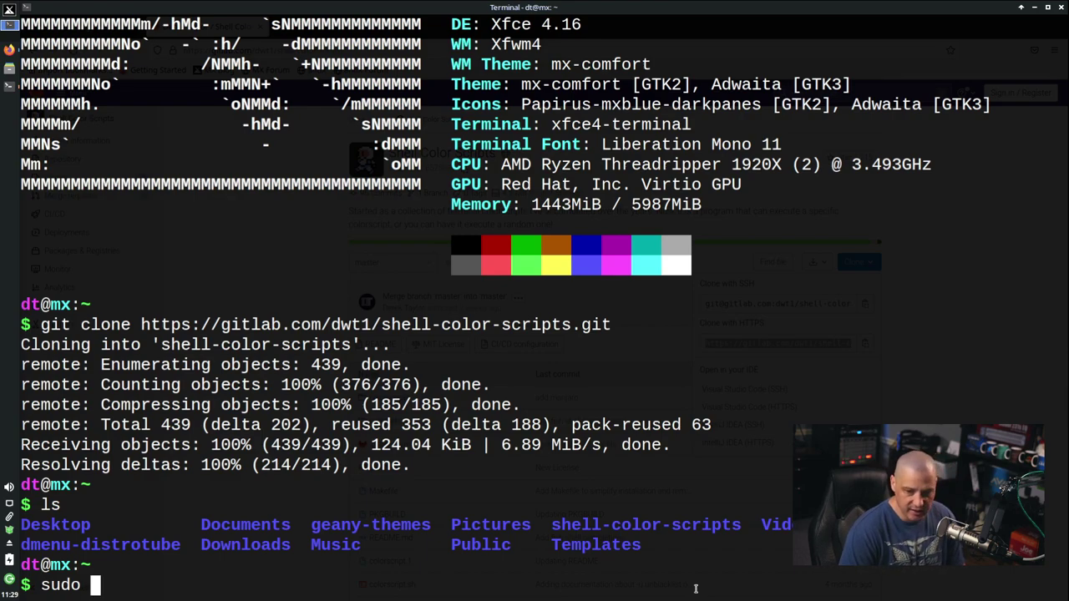
{"action": "type", "text": "mv shel"}
{"action": "key", "text": "Tab"}
{"action": "type", "text": "/opt"}
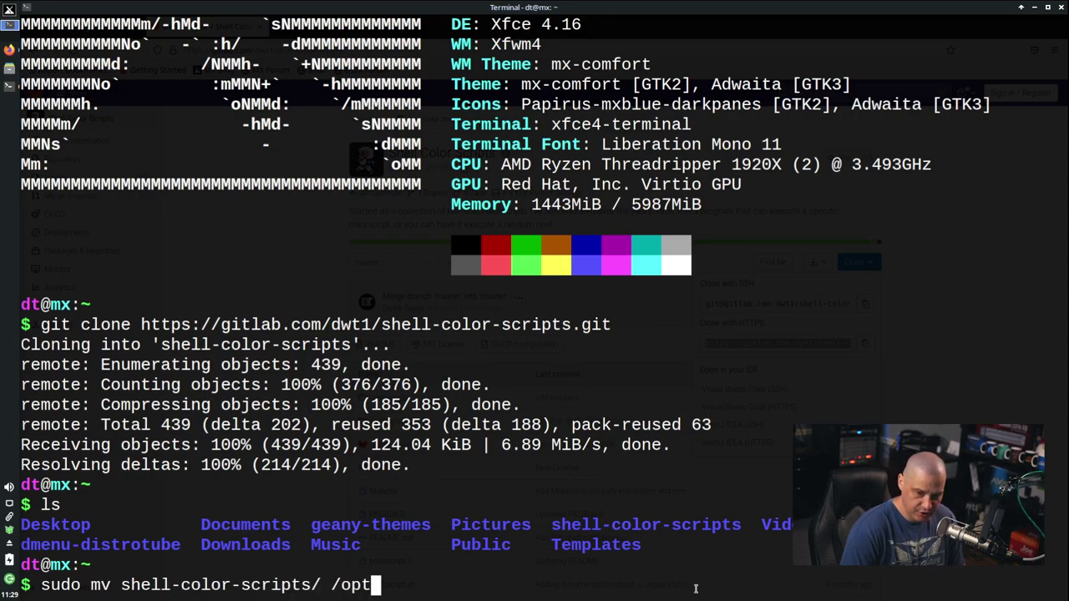
{"action": "type", "text": "/"}
{"action": "key", "text": "Return"}
Step: Change into the /opt directory and list its contents
{"action": "type", "text": "cd /opt"}
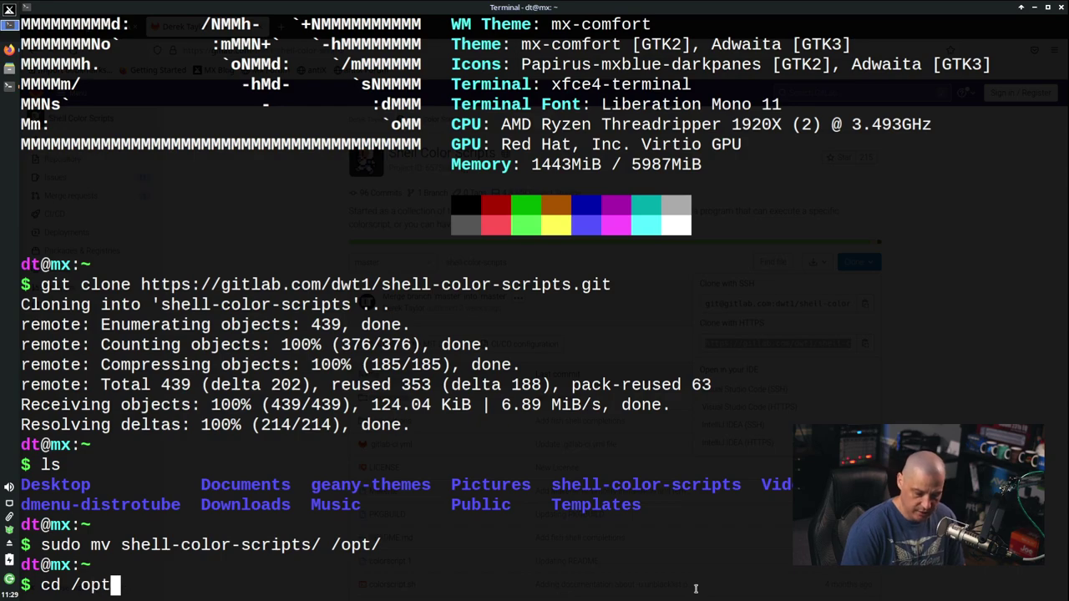
{"action": "key", "text": "Return"}
{"action": "type", "text": "ls"}
{"action": "key", "text": "Return"}
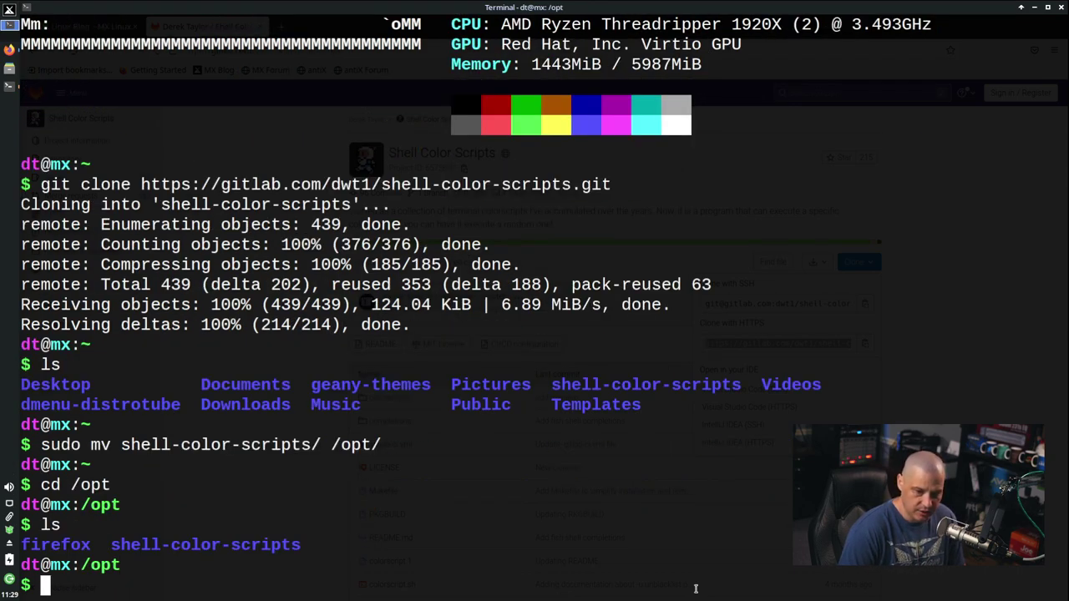
Step: Enter the shell-color-scripts directory, list its files and highlight colorscript.sh
{"action": "type", "text": "cd she"}
{"action": "key", "text": "Tab"}
{"action": "key", "text": "Return"}
{"action": "type", "text": "ls"}
{"action": "key", "text": "Return"}
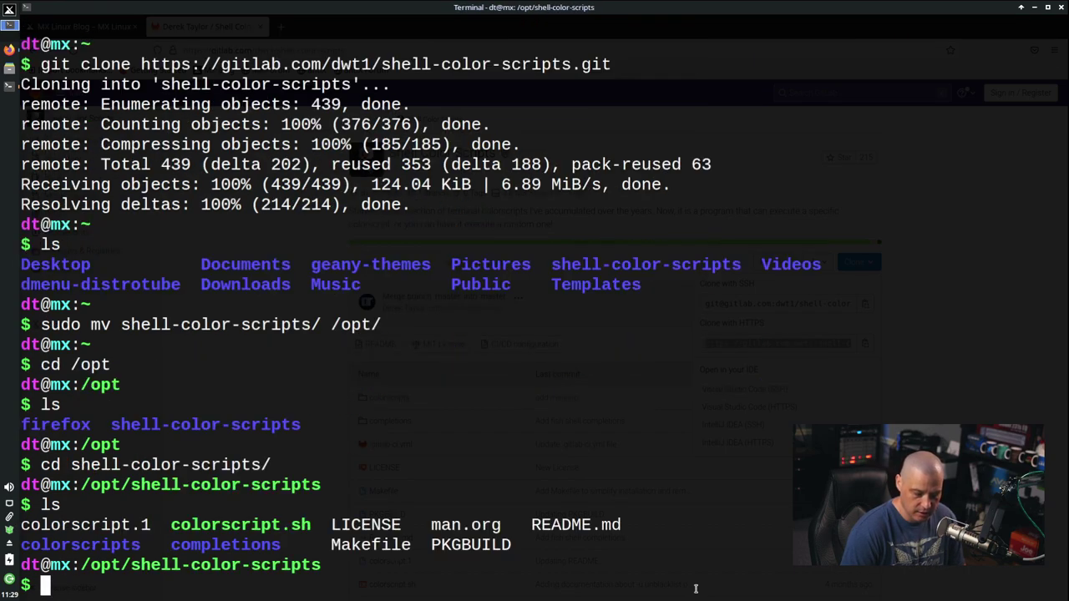
{"action": "left_click_drag", "start_coordinate": [171, 524], "coordinate": [309, 524]}
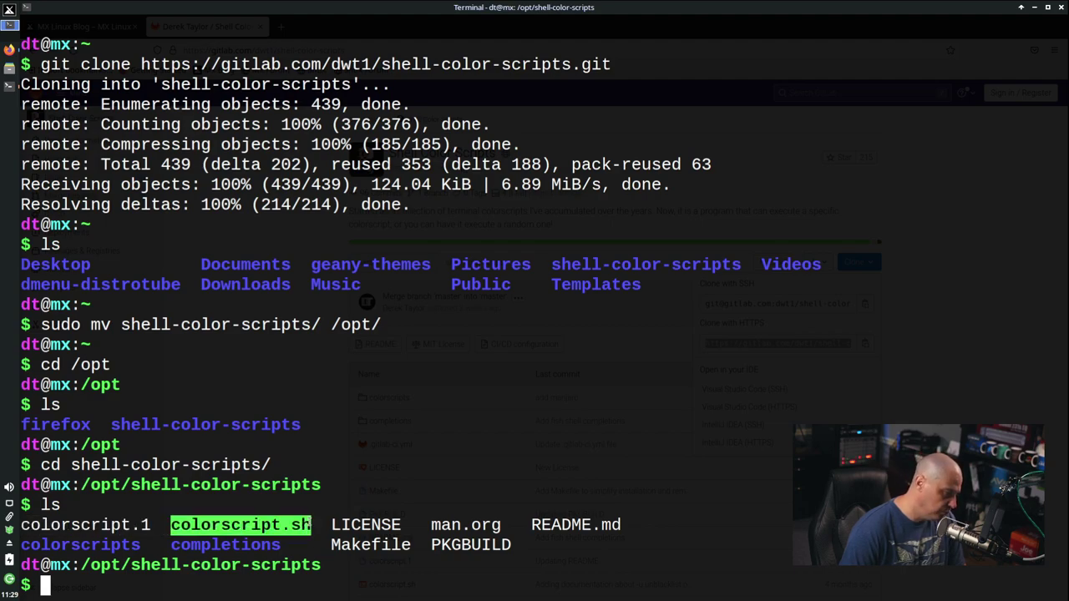
Step: Try to run ./colorscript.sh with the argument alpha, and again with alpha00
{"action": "type", "text": "./"}
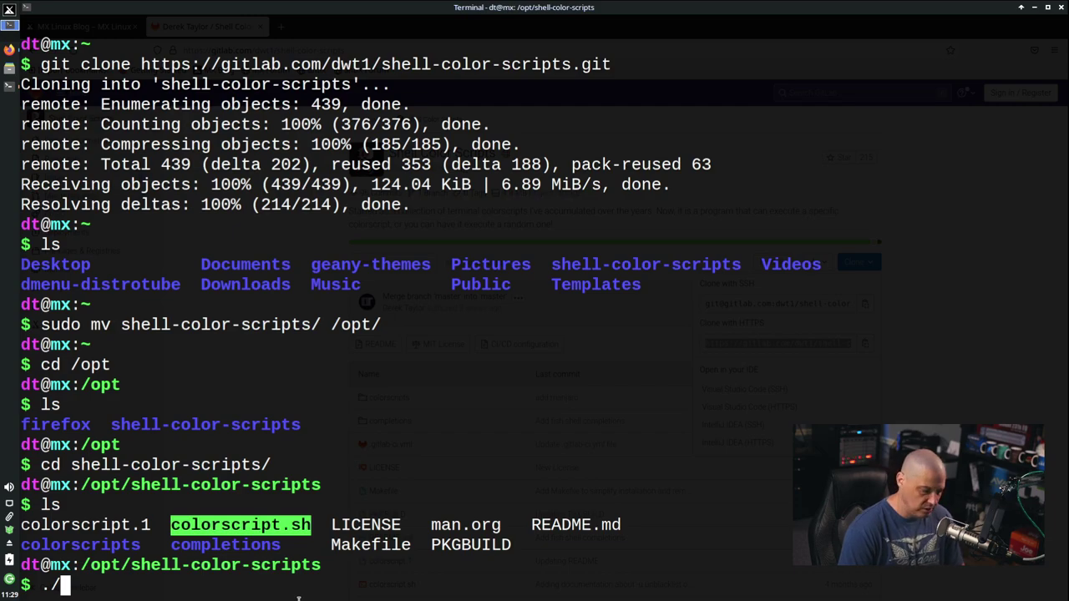
{"action": "type", "text": "co"}
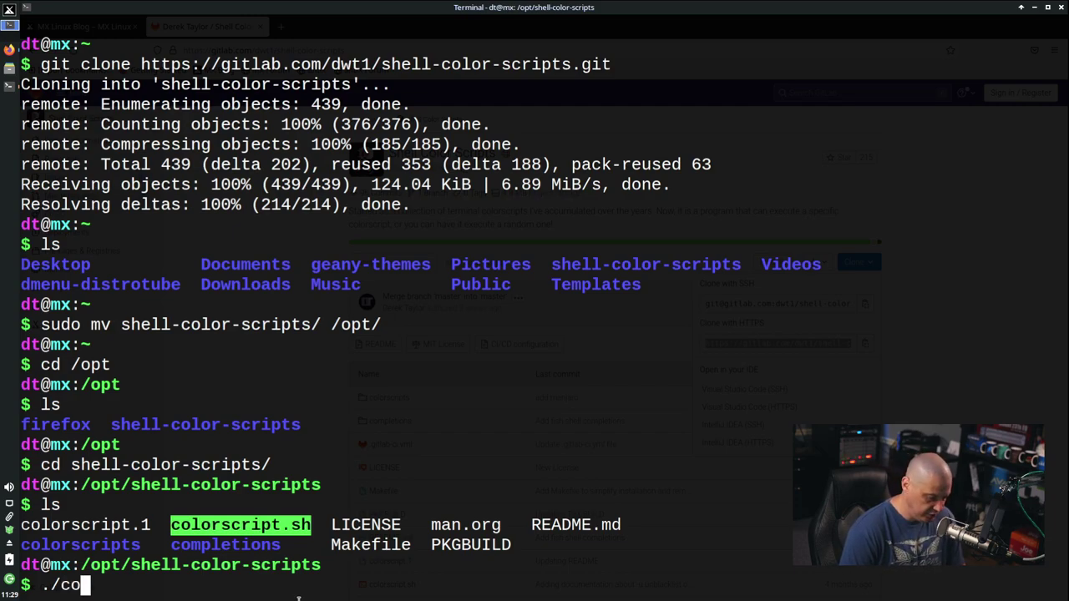
{"action": "type", "text": "lorscript.sh "}
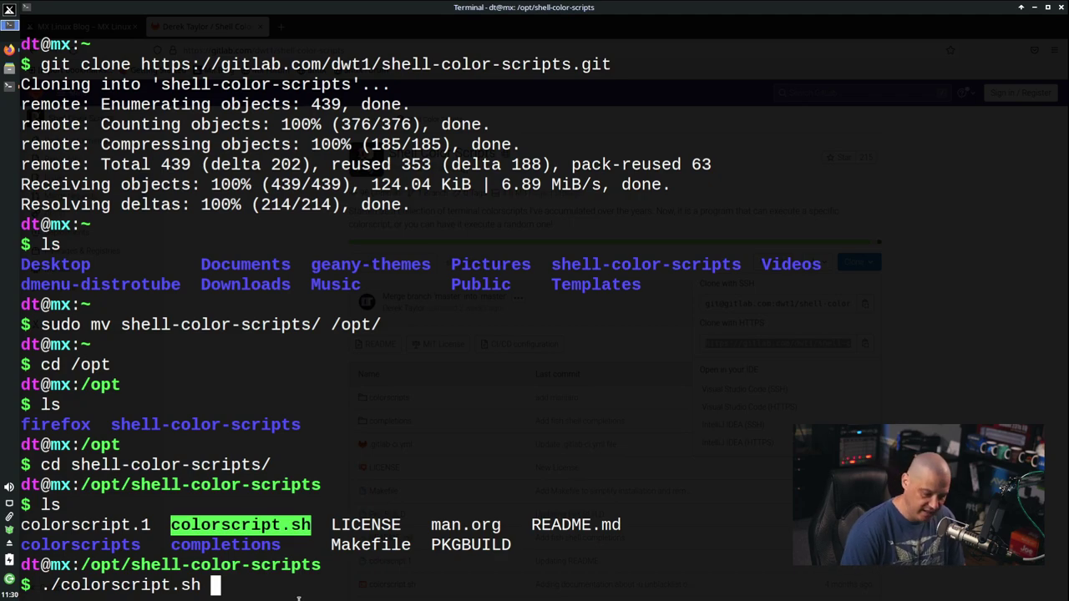
{"action": "type", "text": "alpha"}
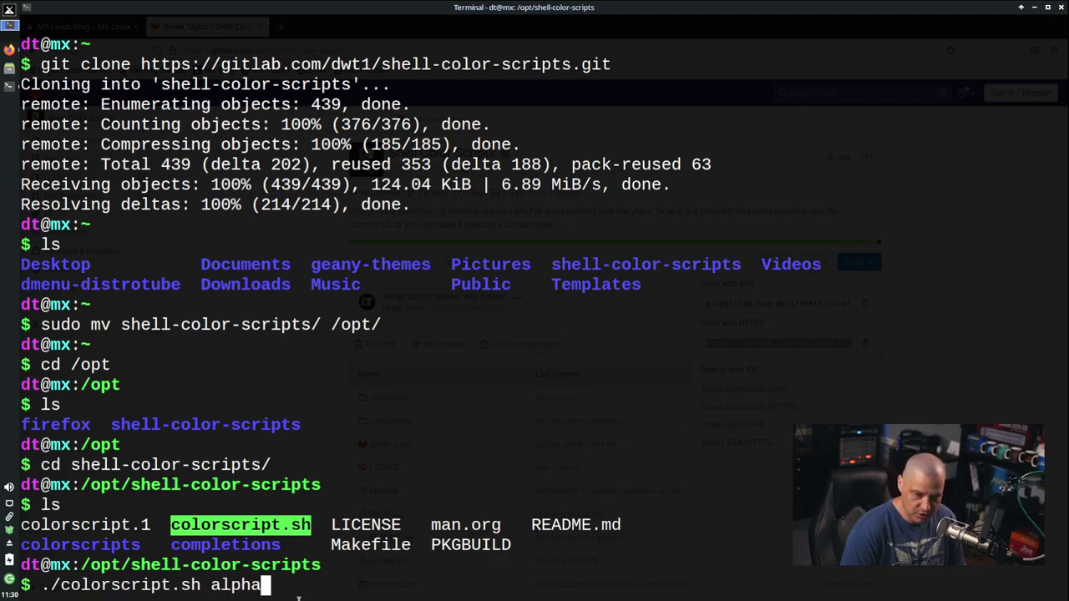
{"action": "key", "text": "Return"}
{"action": "key", "text": "Up"}
{"action": "type", "text": "00"}
{"action": "key", "text": "Return"}
Step: Run ./colorscript.sh with the -r option three times to display random color scripts
{"action": "key", "text": "Up"}
{"action": "key", "text": "BackSpace"}
{"action": "key", "text": "BackSpace"}
{"action": "key", "text": "BackSpace"}
{"action": "key", "text": "BackSpace"}
{"action": "key", "text": "BackSpace"}
{"action": "key", "text": "BackSpace"}
{"action": "key", "text": "BackSpace"}
{"action": "type", "text": "-r"}
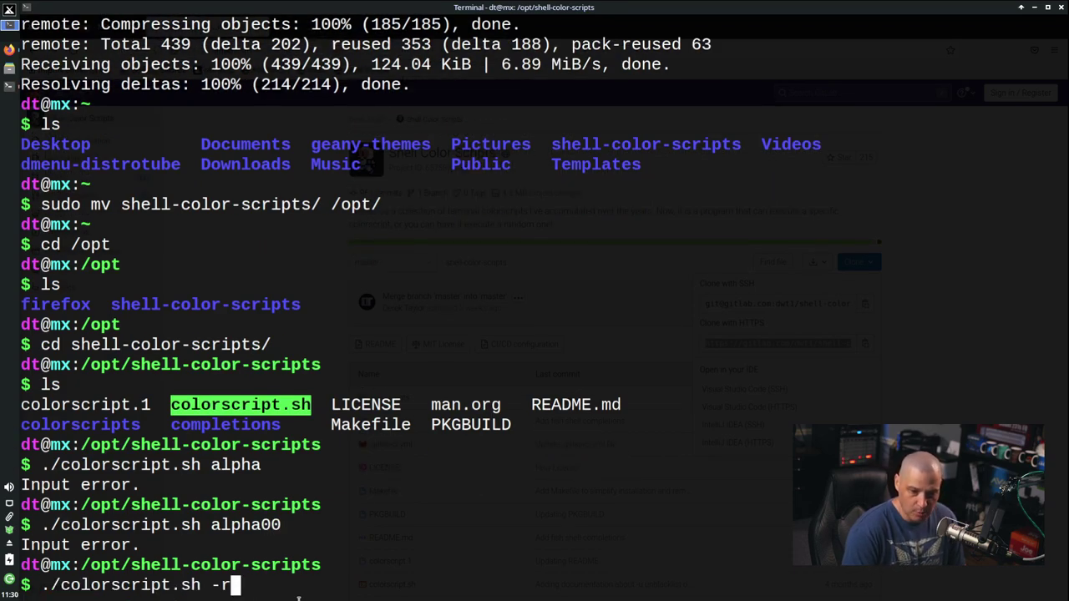
{"action": "key", "text": "Return"}
{"action": "key", "text": "Up"}
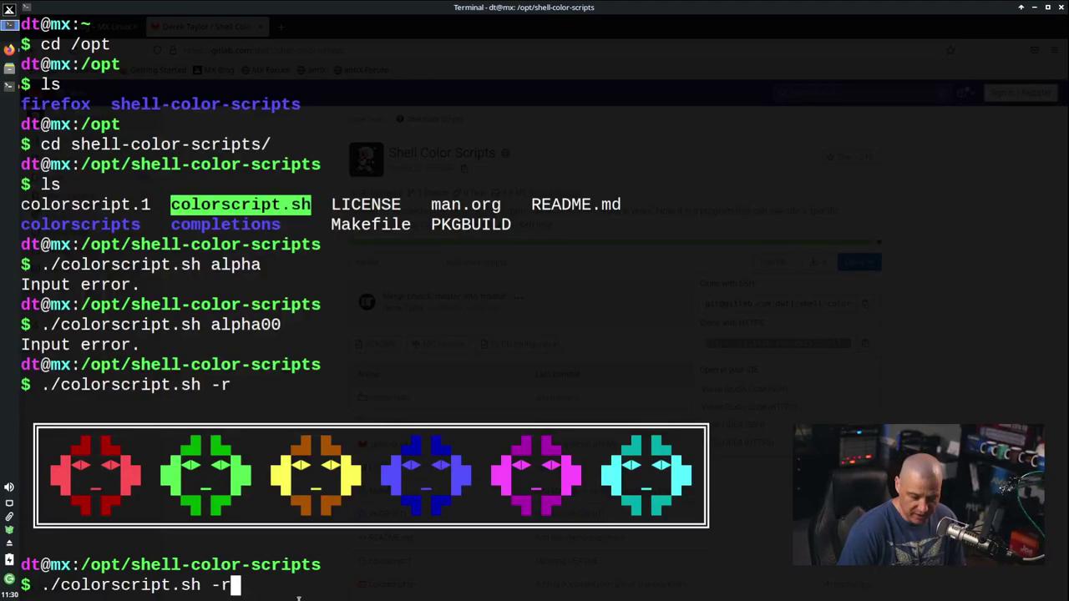
{"action": "key", "text": "Return"}
{"action": "key", "text": "Up"}
{"action": "key", "text": "Return"}
Step: Try to run ./colorscript.sh with dna as its only argument
{"action": "key", "text": "Up"}
{"action": "key", "text": "BackSpace"}
{"action": "key", "text": "BackSpace"}
{"action": "type", "text": "dna"}
{"action": "key", "text": "Return"}
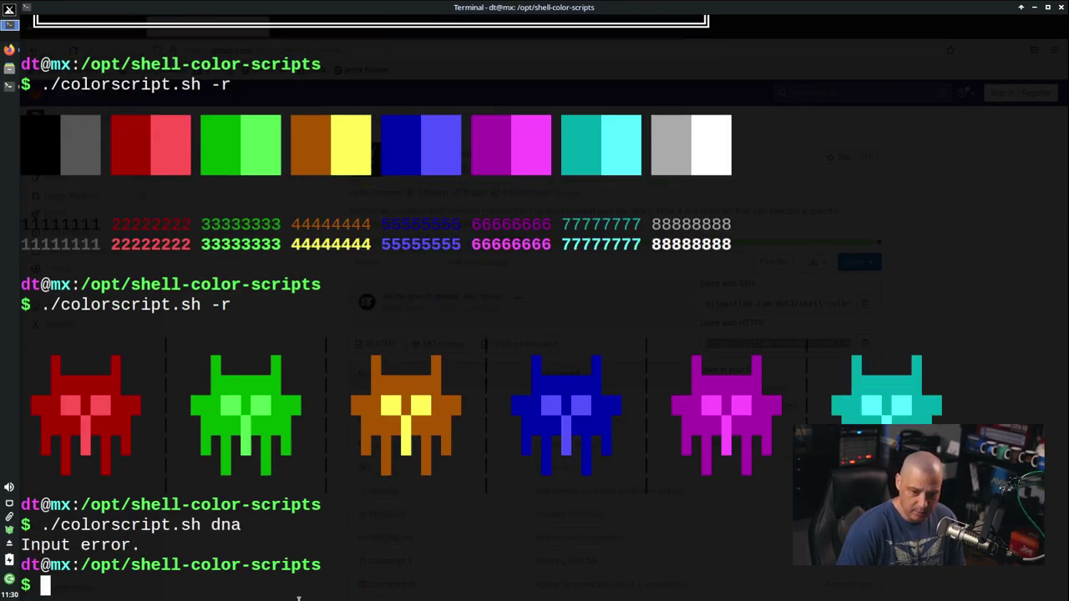
Step: Print the help of ./colorscript.sh with the -h option
{"action": "key", "text": "Up"}
{"action": "key", "text": "BackSpace"}
{"action": "key", "text": "BackSpace"}
{"action": "key", "text": "BackSpace"}
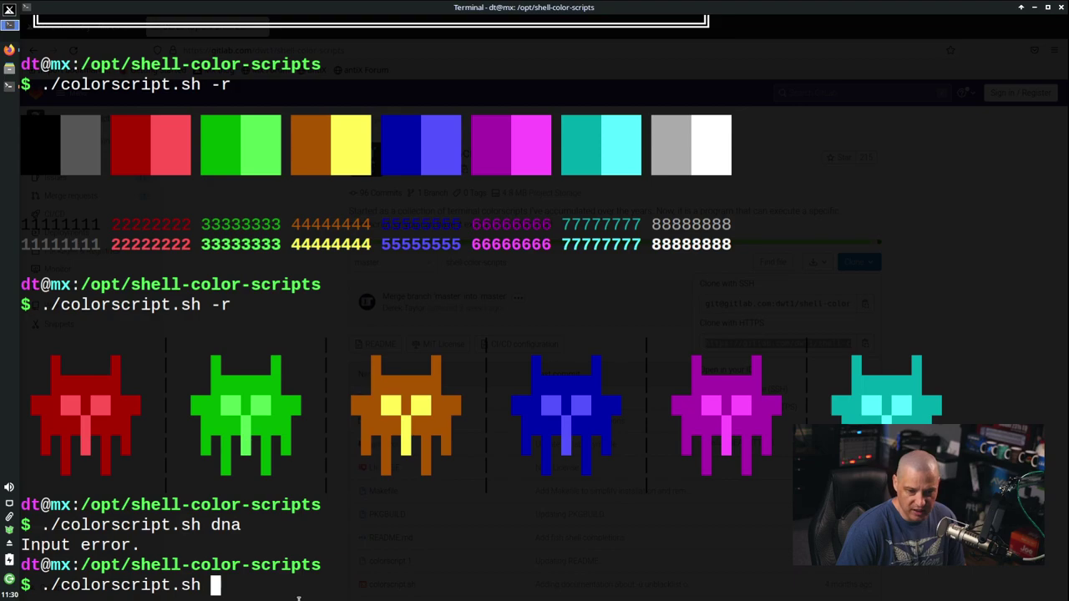
{"action": "type", "text": "-h"}
{"action": "key", "text": "Return"}
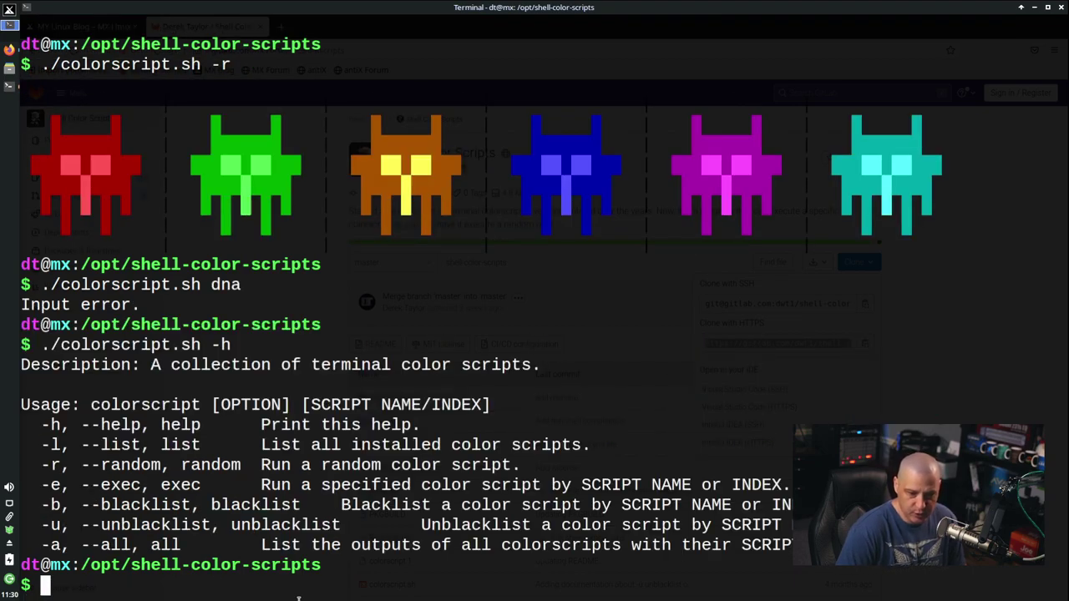
Step: Run the dna color script through ./colorscript.sh using the -e option
{"action": "key", "text": "Up"}
{"action": "key", "text": "BackSpace"}
{"action": "type", "text": "e "}
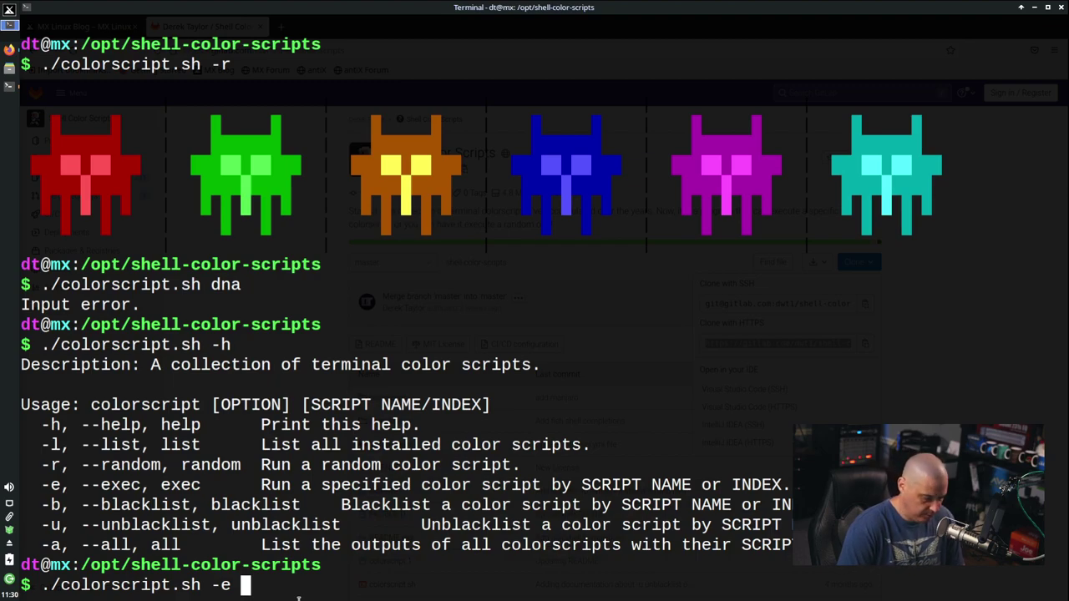
{"action": "type", "text": "dna"}
{"action": "key", "text": "Return"}
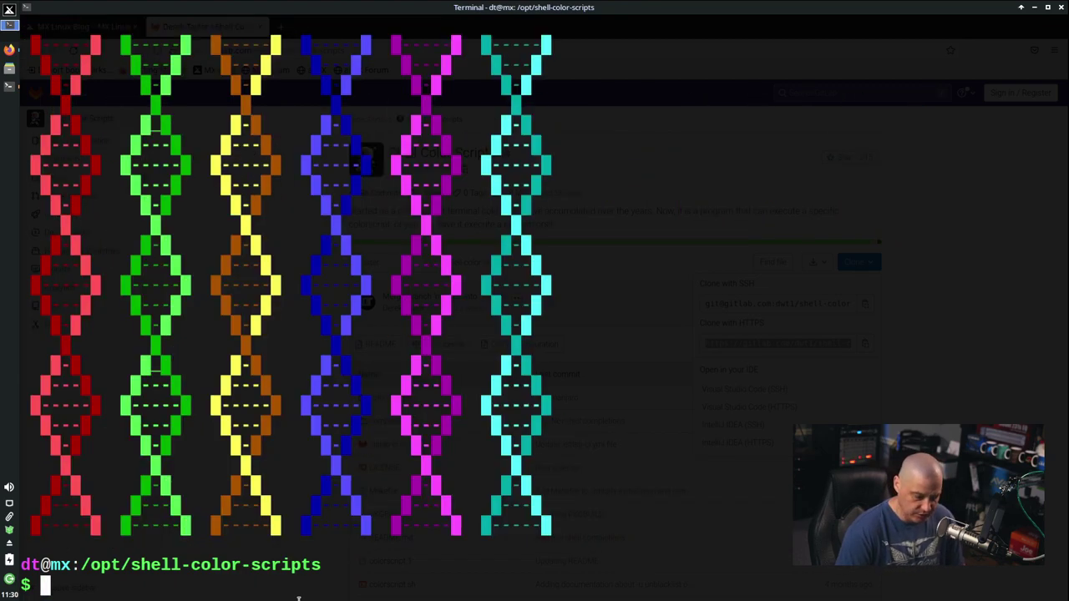
Step: Copy colorscript.sh to /usr/bin/colorscript with superuser rights
{"action": "type", "text": "./"}
{"action": "key", "text": "BackSpace"}
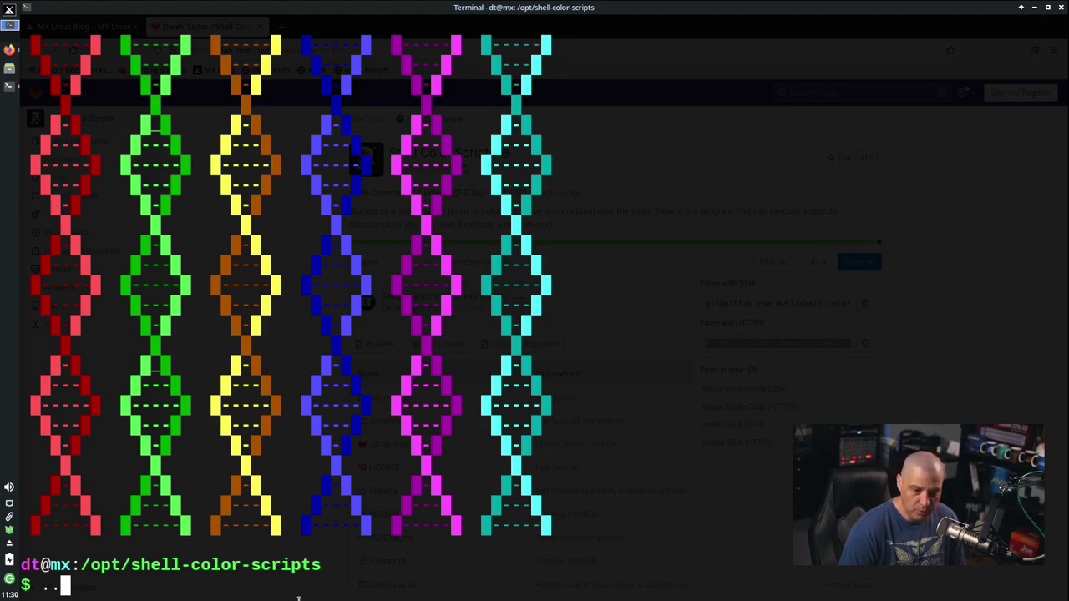
{"action": "key", "text": "BackSpace"}
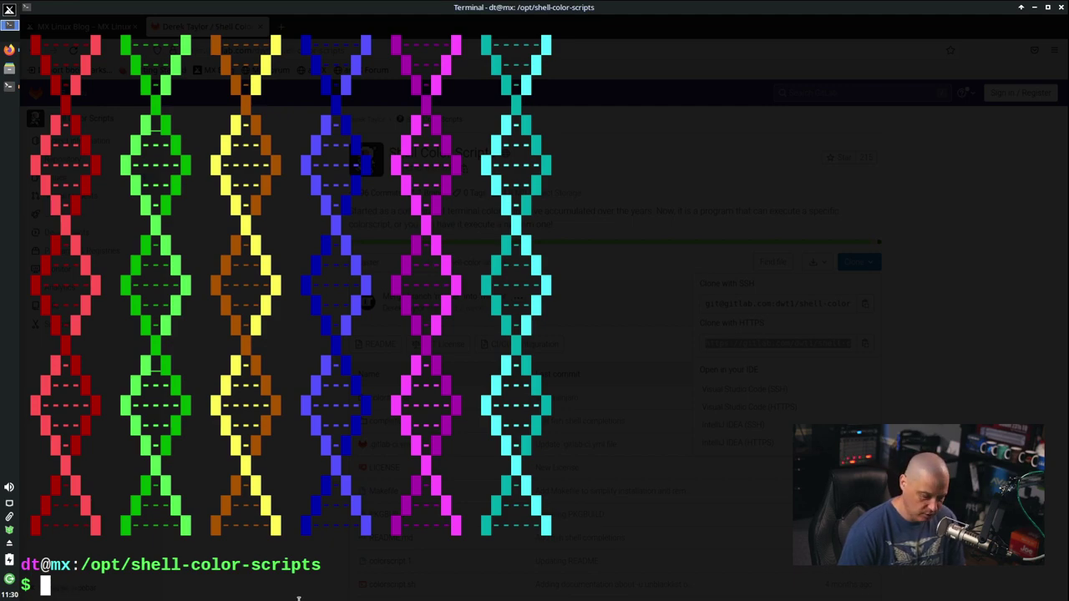
{"action": "type", "text": "sudo"}
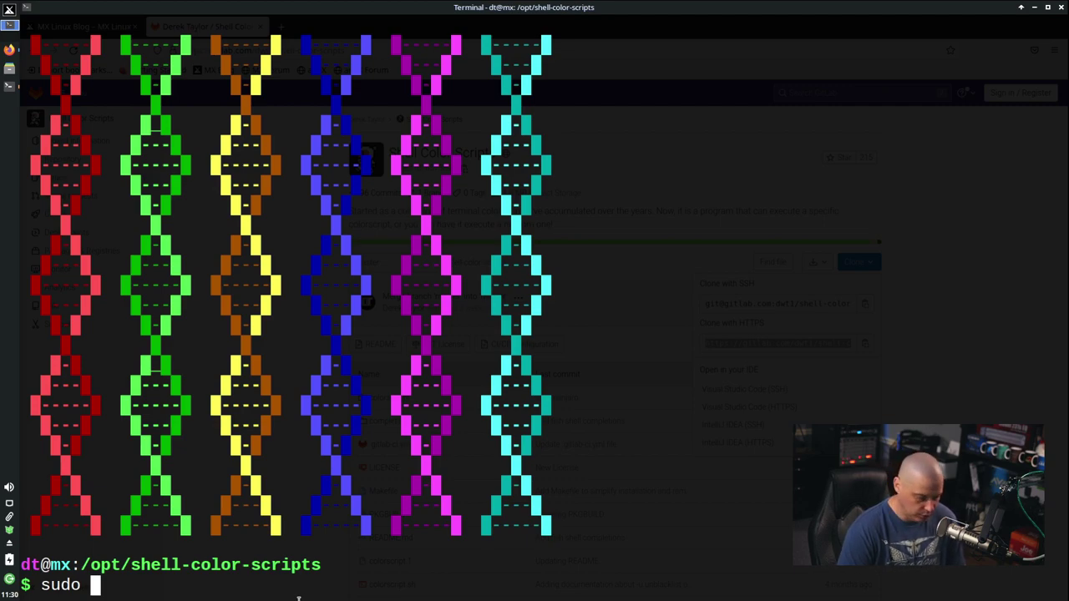
{"action": "type", "text": "cp"}
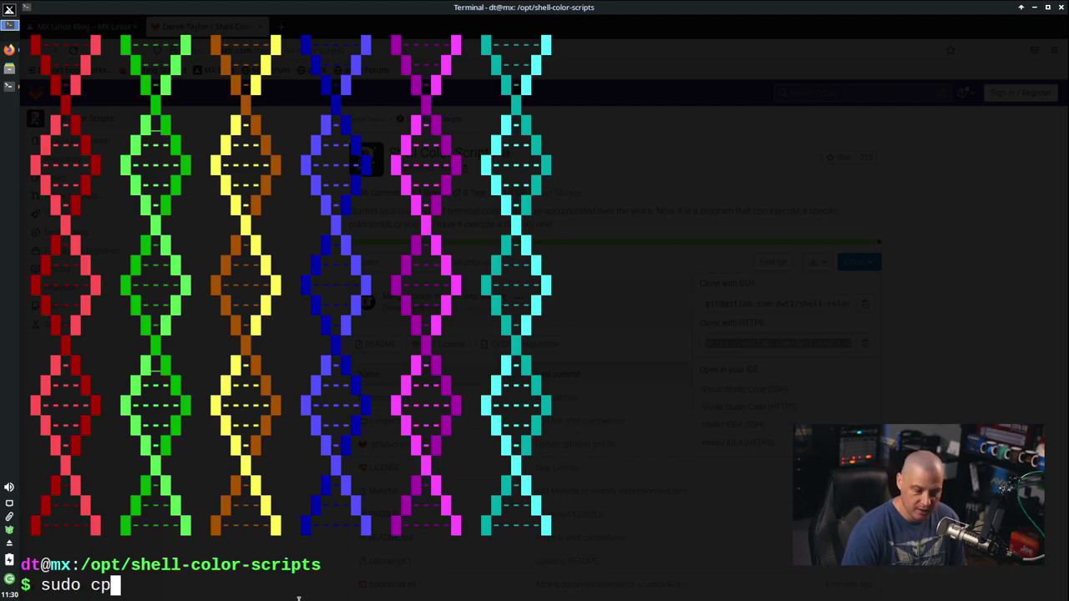
{"action": "type", "text": " colorscript.sh "}
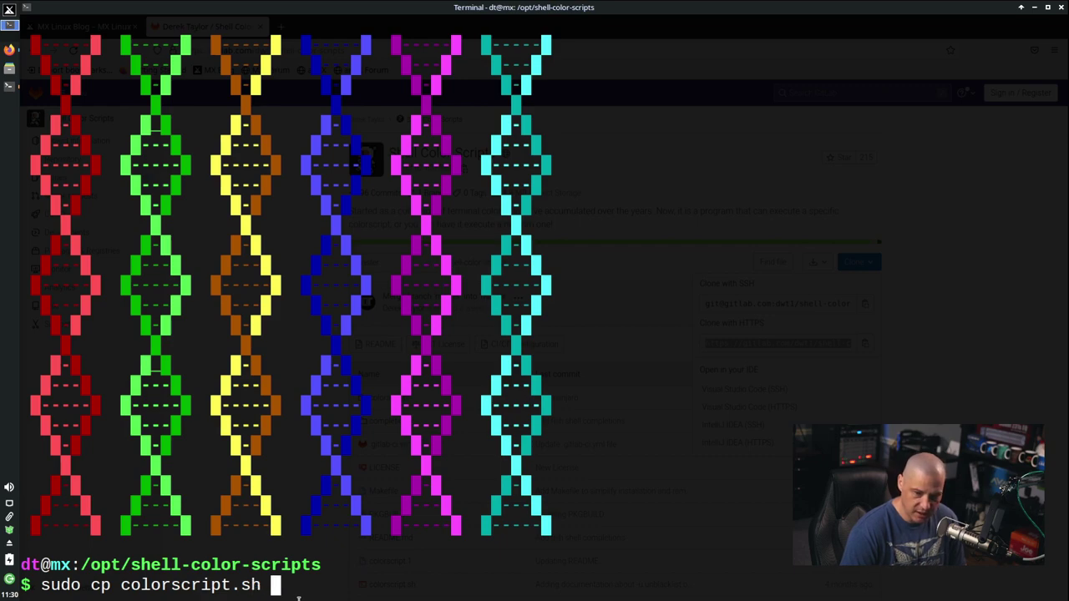
{"action": "type", "text": "/usr/bin/"}
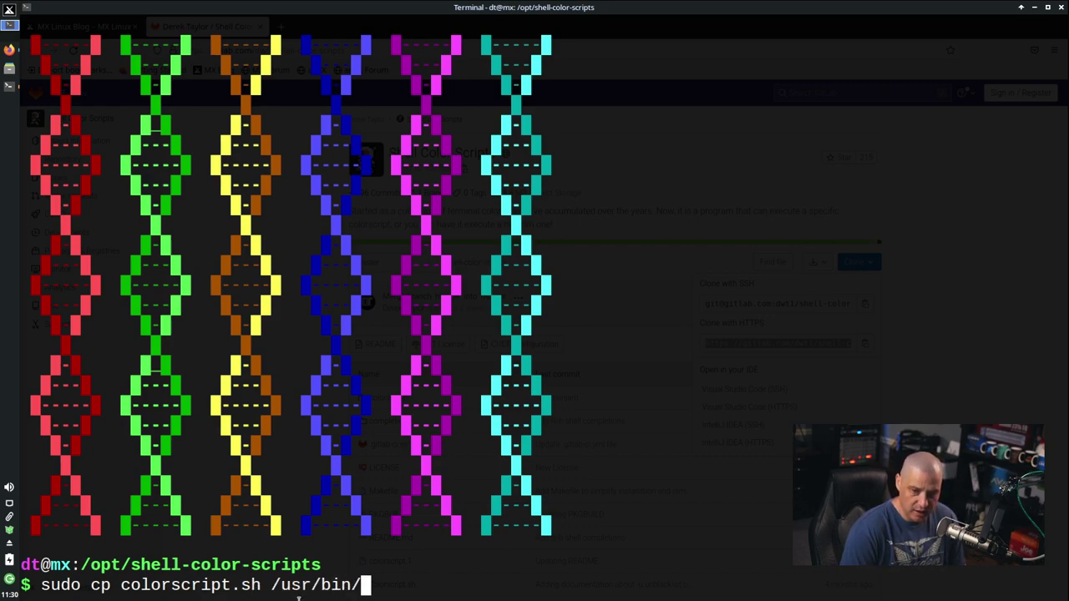
{"action": "type", "text": "colorsc"}
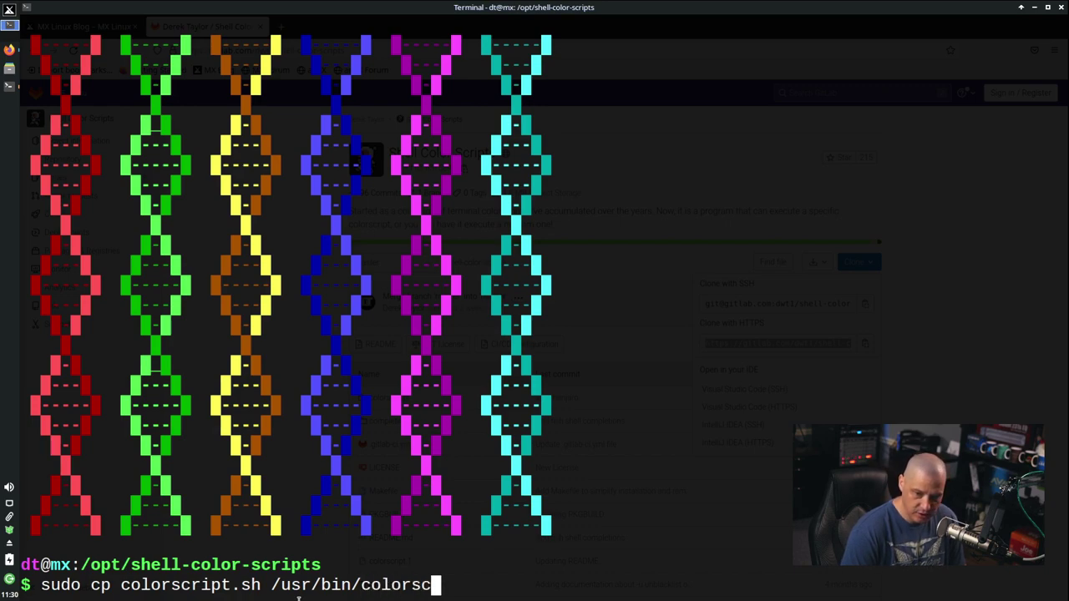
{"action": "type", "text": "ript"}
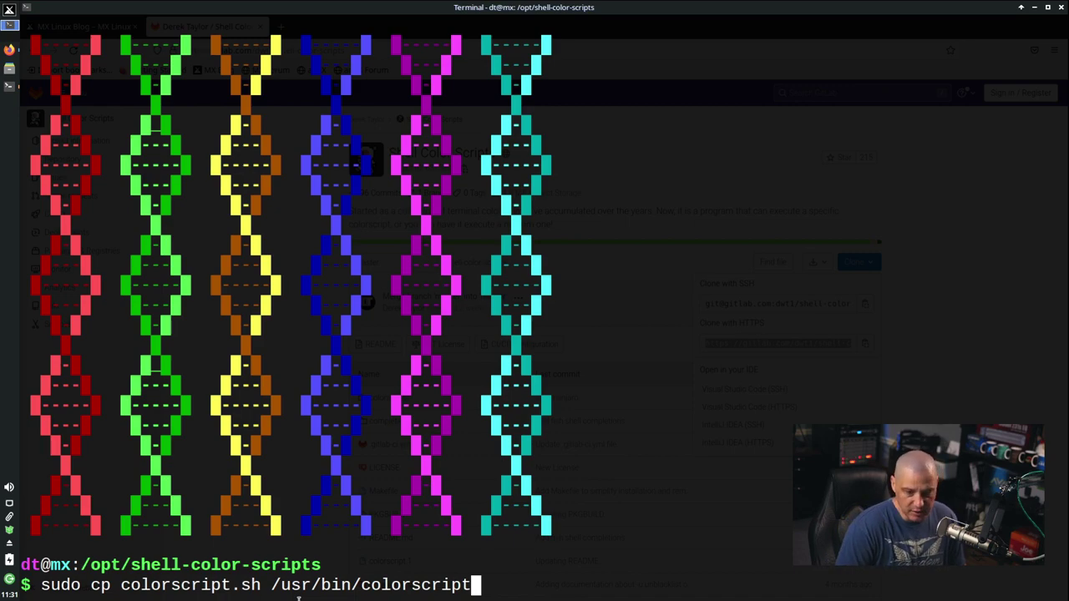
{"action": "key", "text": "Return"}
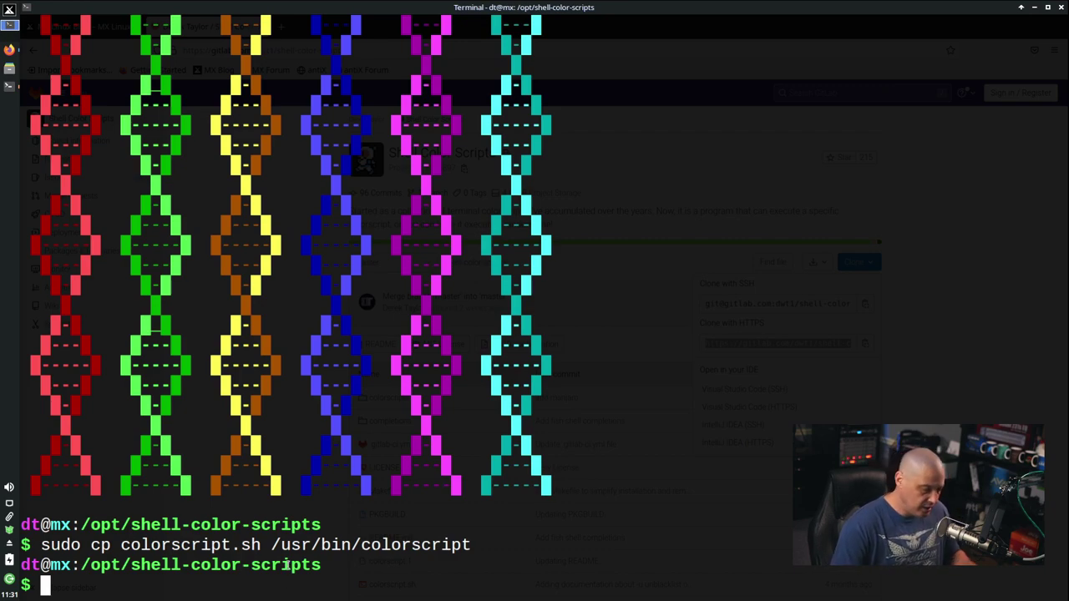
Step: Test the installed command by running colorscript -r twice
{"action": "type", "text": "coloc"}
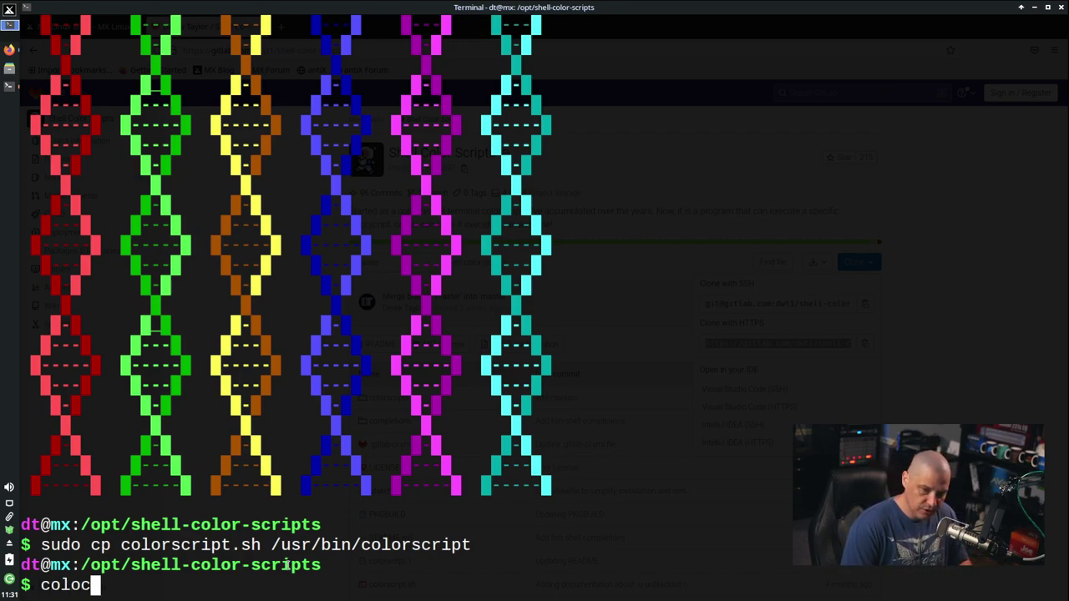
{"action": "key", "text": "BackSpace"}
{"action": "type", "text": "rscript"}
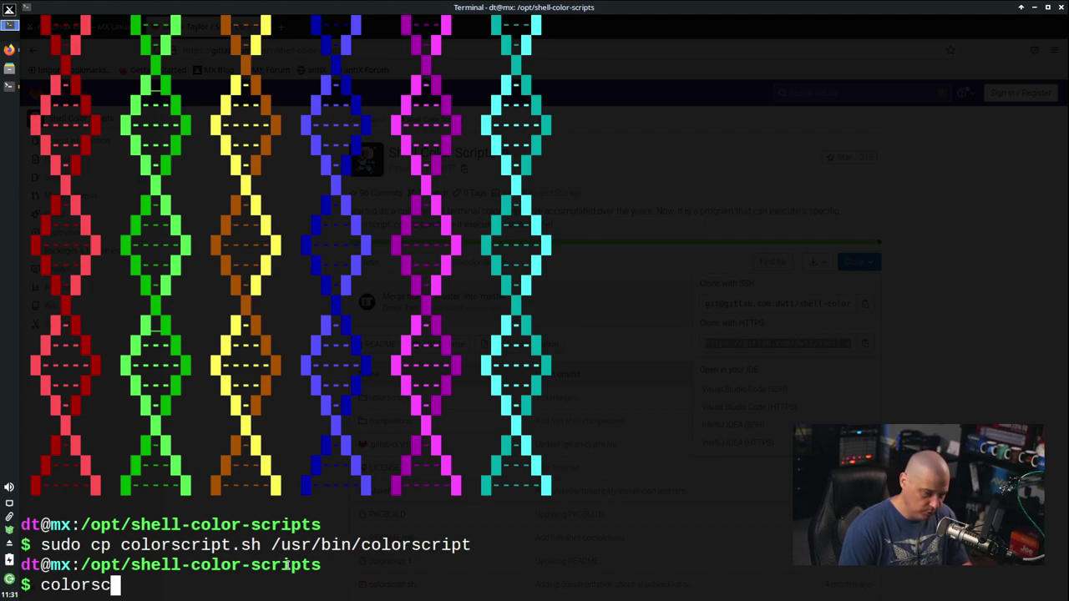
{"action": "type", "text": " -r"}
{"action": "key", "text": "Return"}
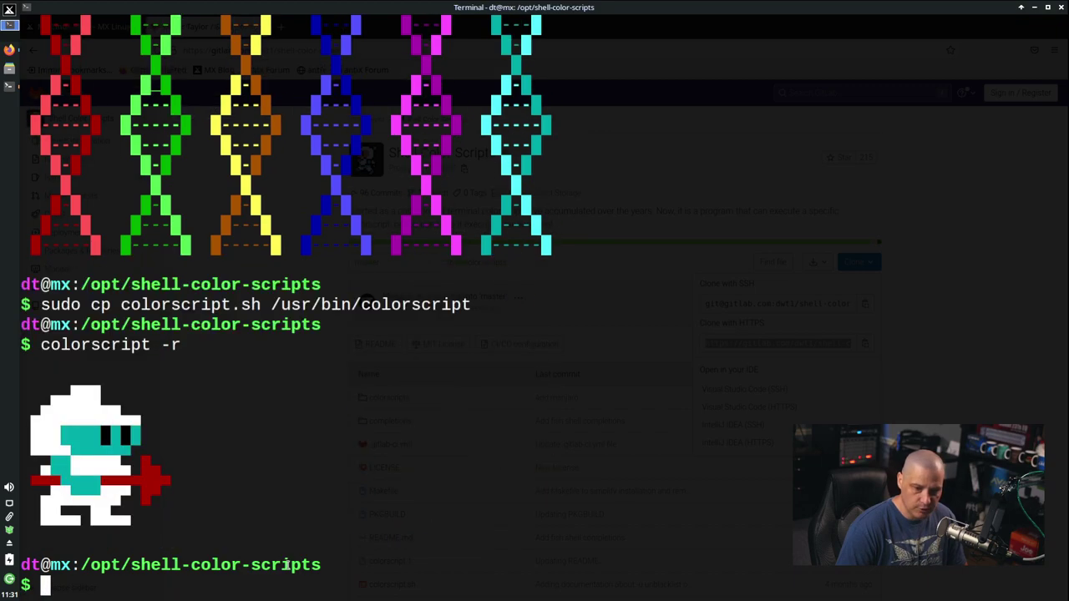
{"action": "key", "text": "Up"}
{"action": "key", "text": "Return"}
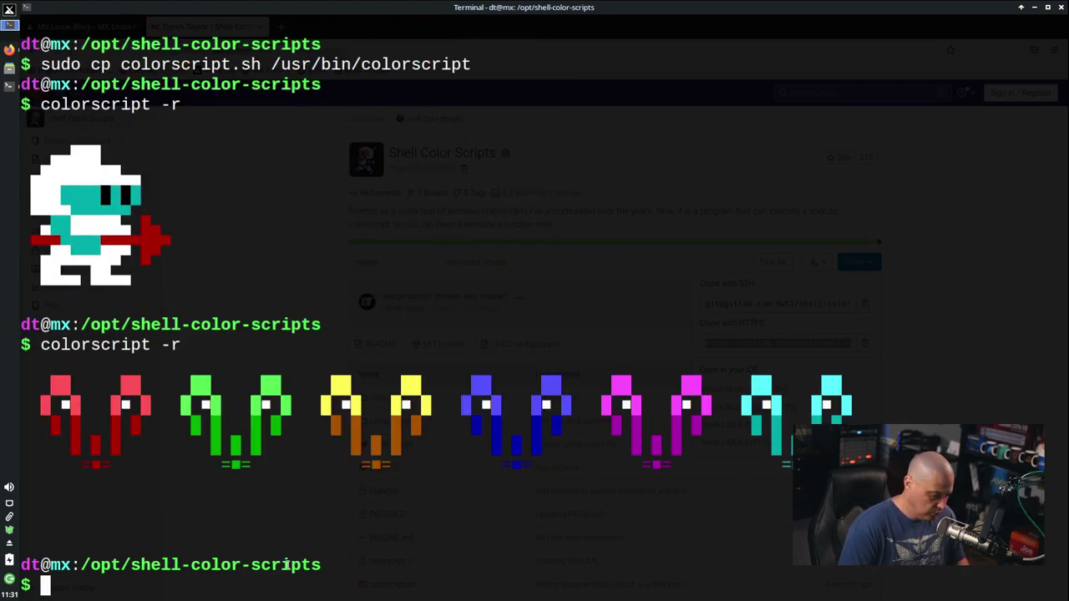
Step: Close the terminal session and launch the Geany editor
{"action": "key", "text": "ctrl+d"}
{"action": "key", "text": "ctrl+alt+d"}
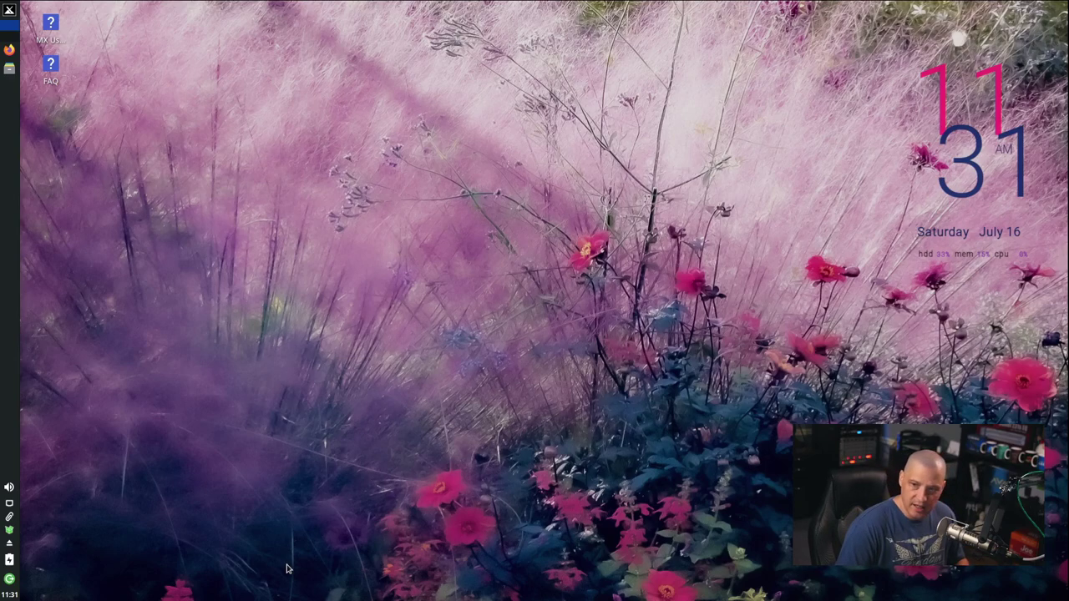
{"action": "key", "text": "super+p"}
{"action": "type", "text": "geany"}
{"action": "key", "text": "Return"}
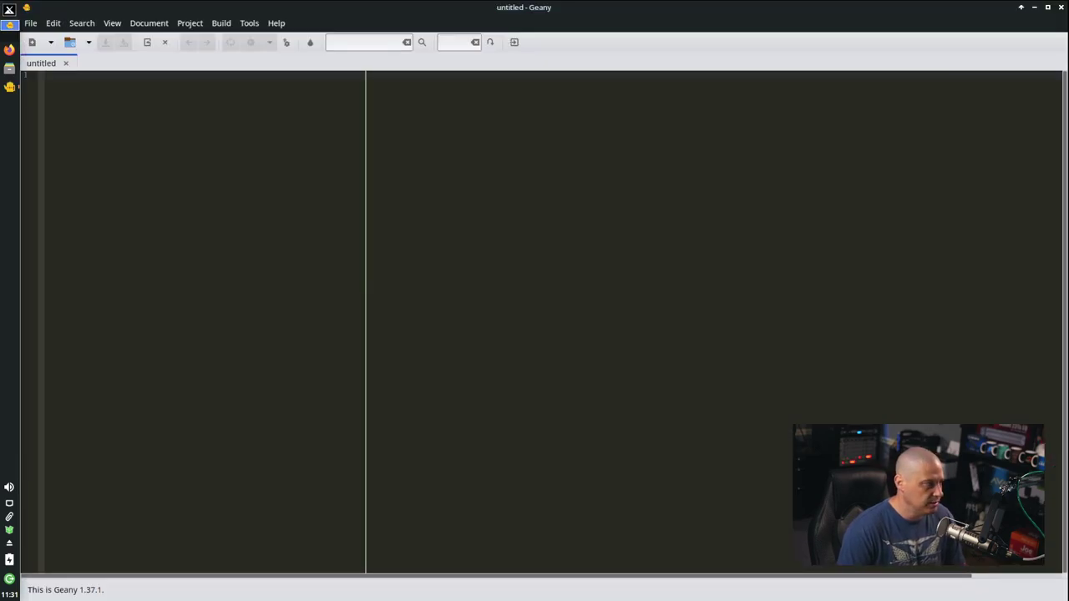
Step: Open the recently edited .bashrc from the home folder
{"action": "left_click", "coordinate": [31, 23]}
{"action": "mouse_move", "coordinate": [108, 114]}
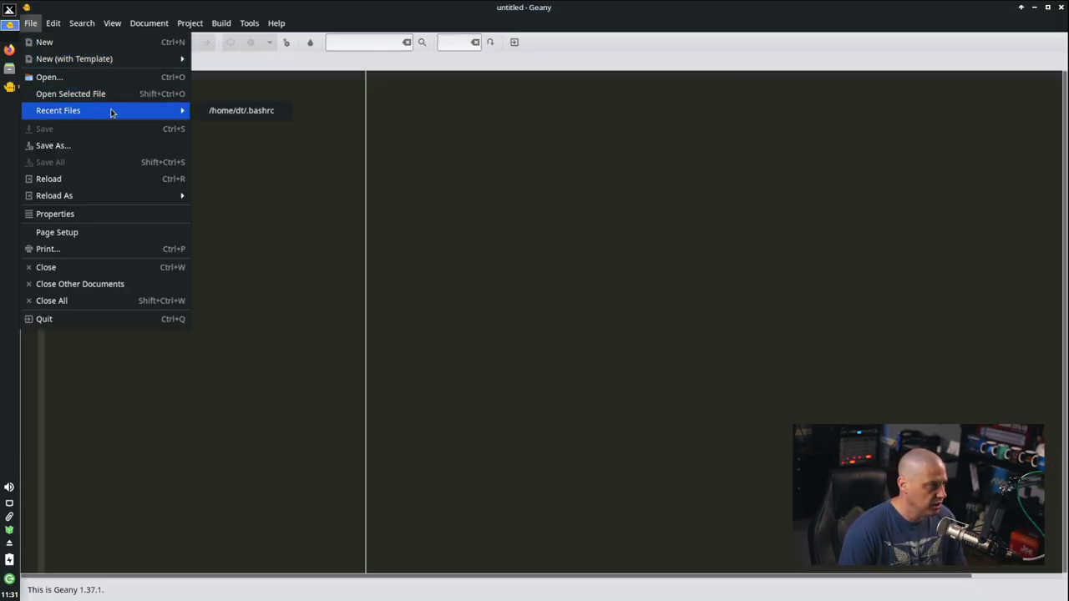
{"action": "left_click", "coordinate": [274, 113]}
Step: Replace the neofetch line at the end of .bashrc with colorscript -r
{"action": "scroll", "coordinate": [729, 358], "scroll_direction": "down", "scroll_amount": 20}
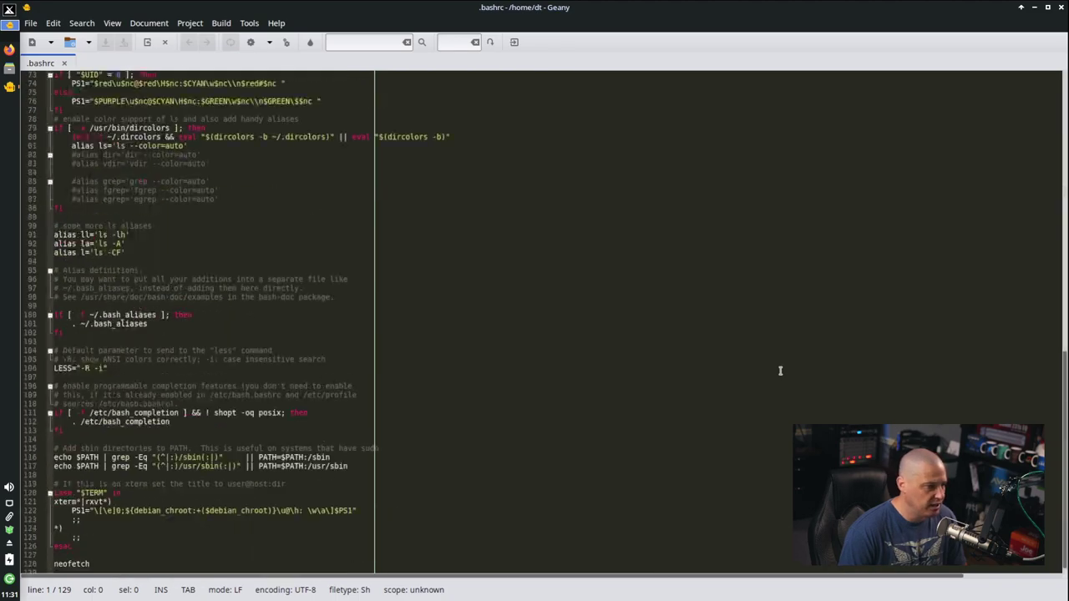
{"action": "left_click", "coordinate": [160, 563]}
{"action": "double_click", "coordinate": [124, 557]}
{"action": "key", "text": "BackSpace"}
{"action": "type", "text": "col"}
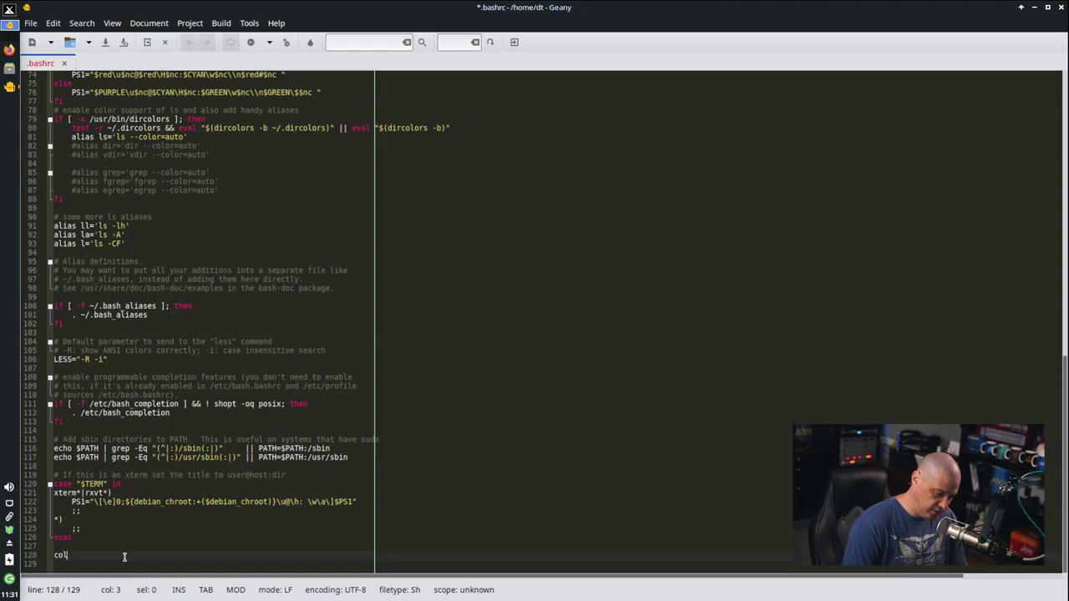
{"action": "type", "text": "orscript "}
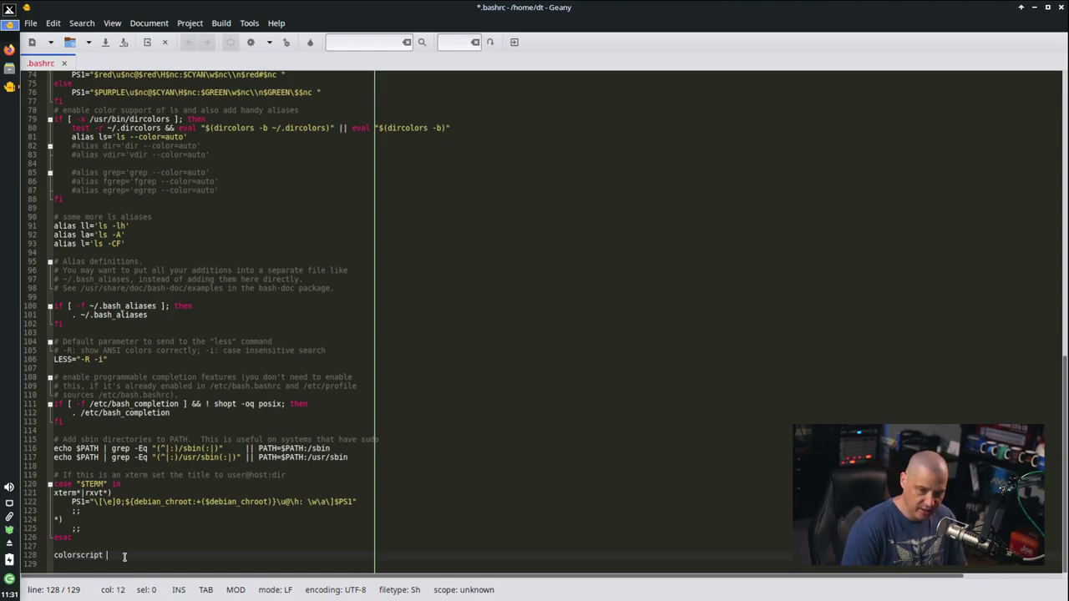
{"action": "type", "text": "-r"}
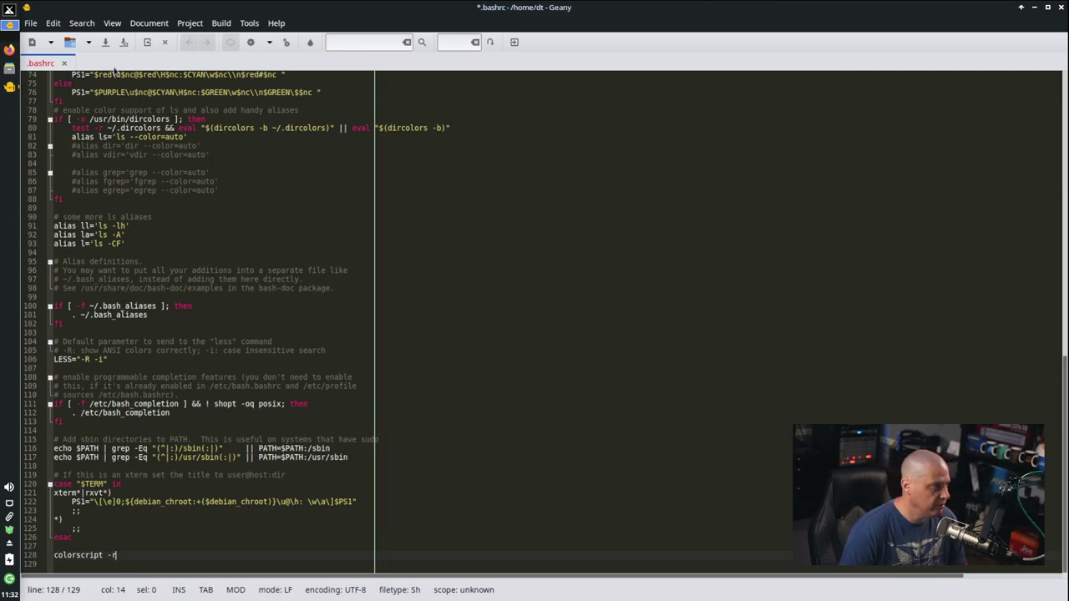
Step: Save the edited .bashrc and quit the Geany editor
{"action": "left_click", "coordinate": [104, 43]}
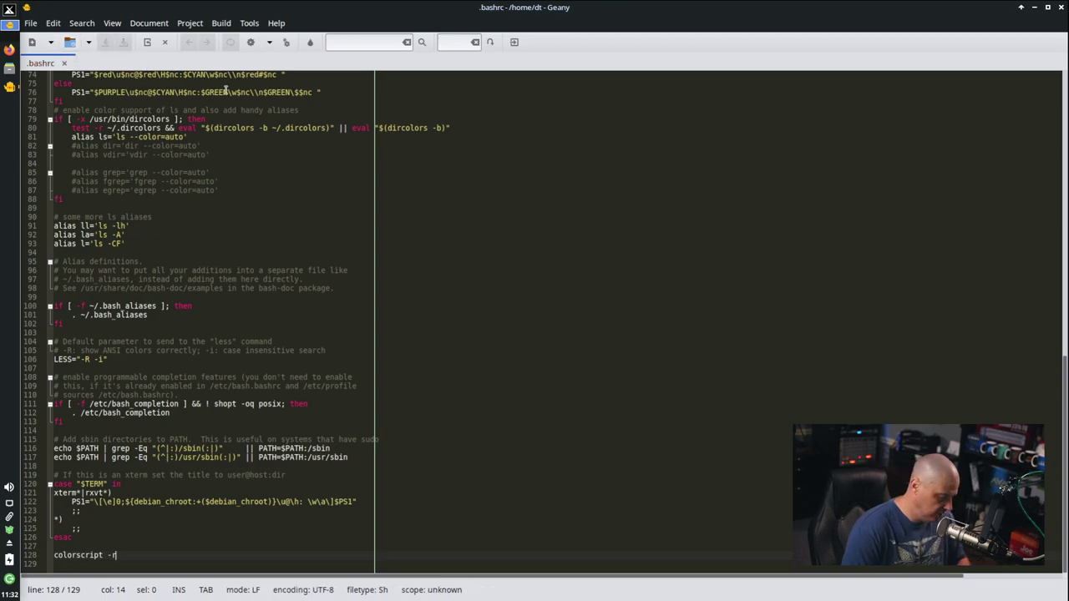
{"action": "key", "text": "ctrl+q"}
Step: Open several new terminal windows to test that each one runs a random color script at startup
{"action": "key", "text": "ctrl+alt+t"}
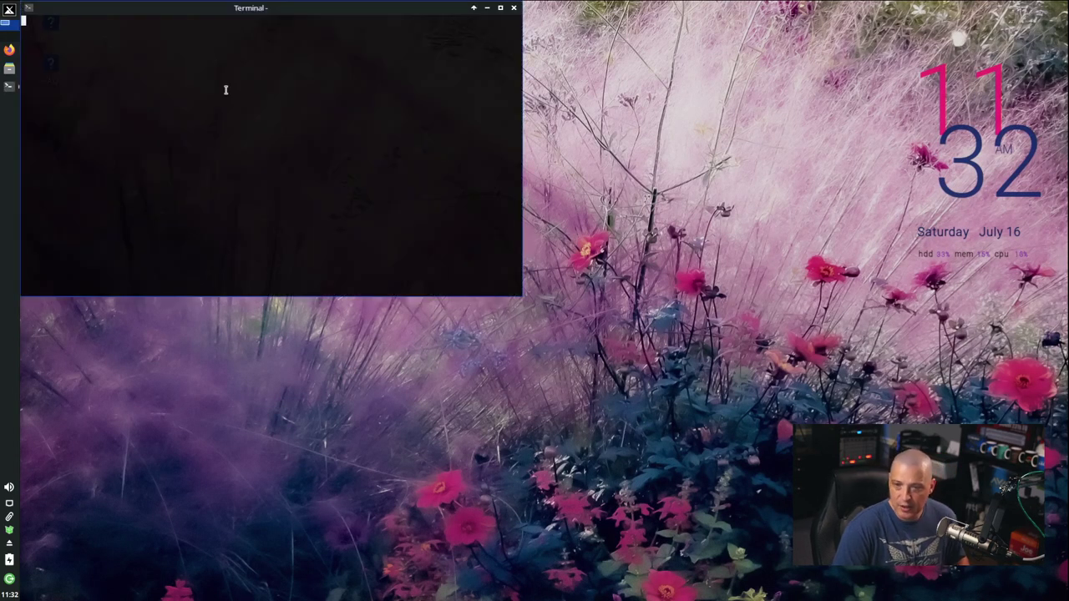
{"action": "key", "text": "ctrl+alt+t"}
{"action": "key", "text": "ctrl+alt+t"}
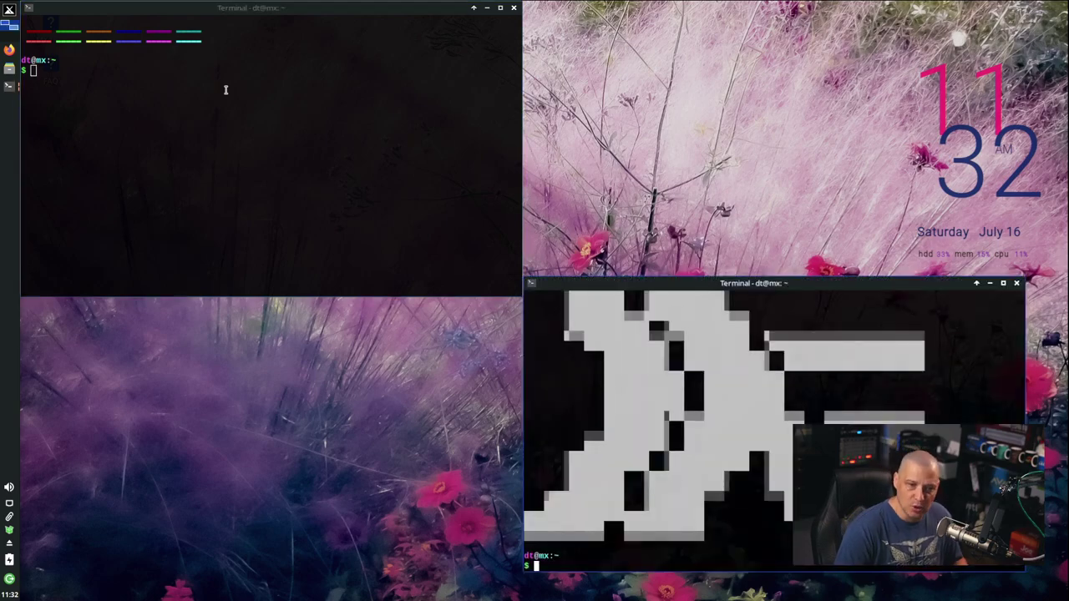
{"action": "key", "text": "ctrl+alt+t"}
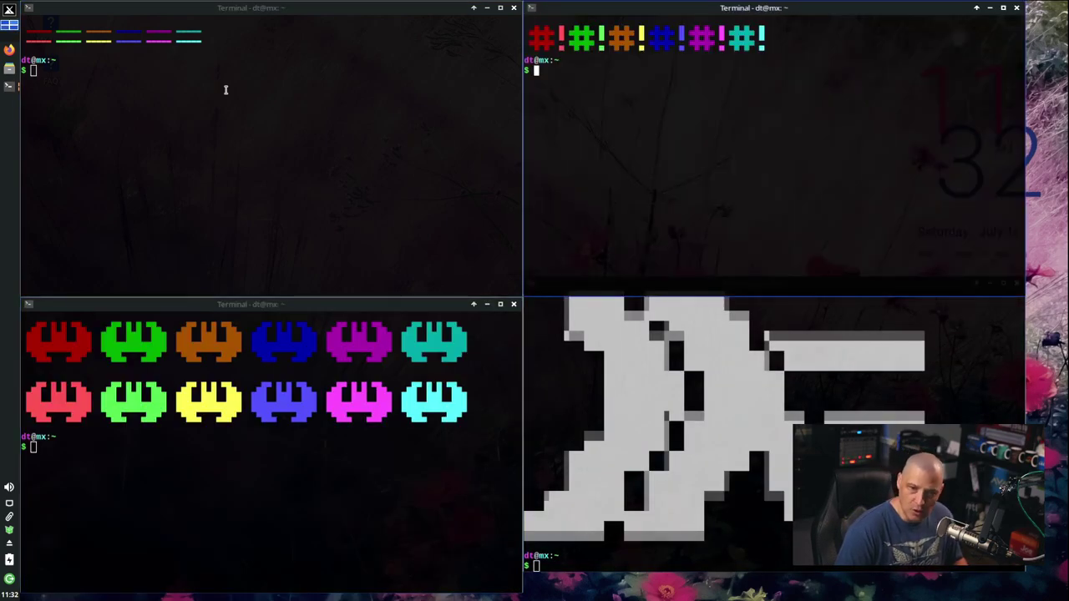
{"action": "key", "text": "ctrl+alt+t"}
{"action": "key", "text": "ctrl+alt+t"}
{"action": "key", "text": "ctrl+alt+t"}
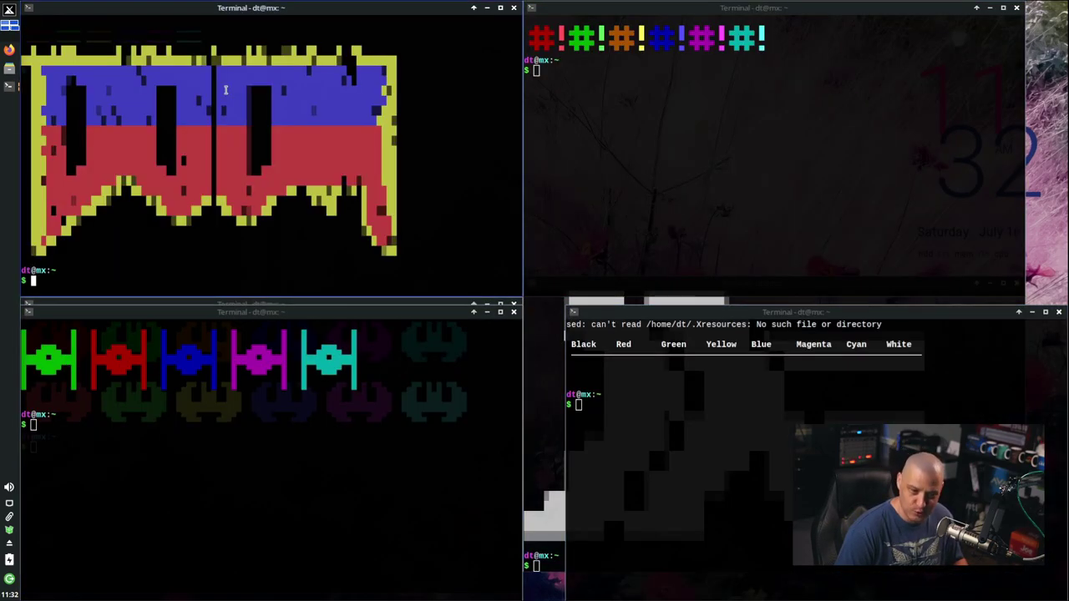
{"action": "key", "text": "ctrl+alt+t"}
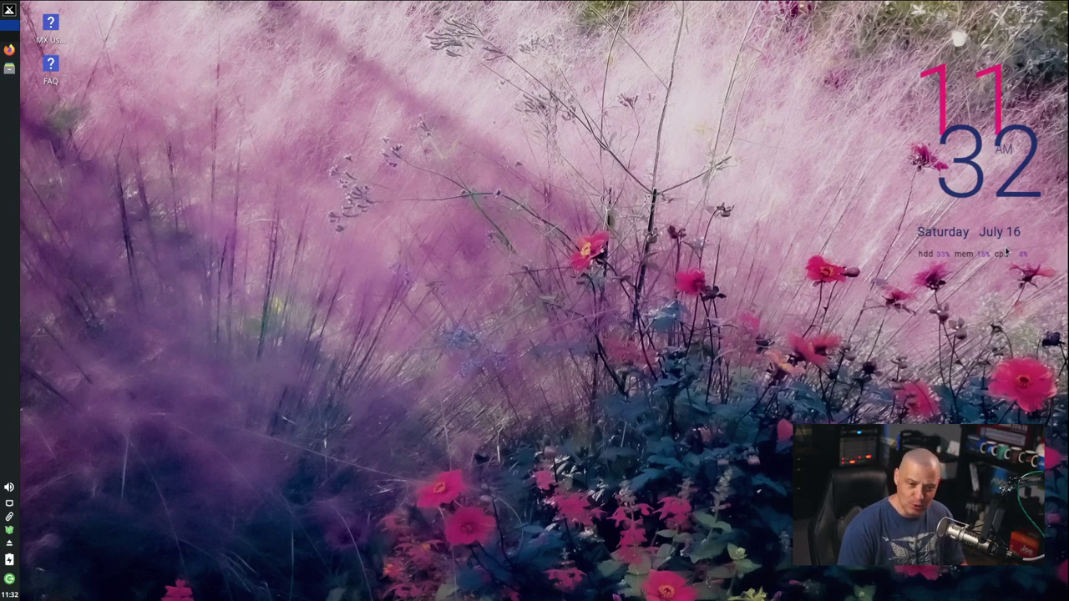
Step: Launch Geany again from the run launcher and reopen the recently edited .bashrc from the home folder
{"action": "key", "text": "super+d"}
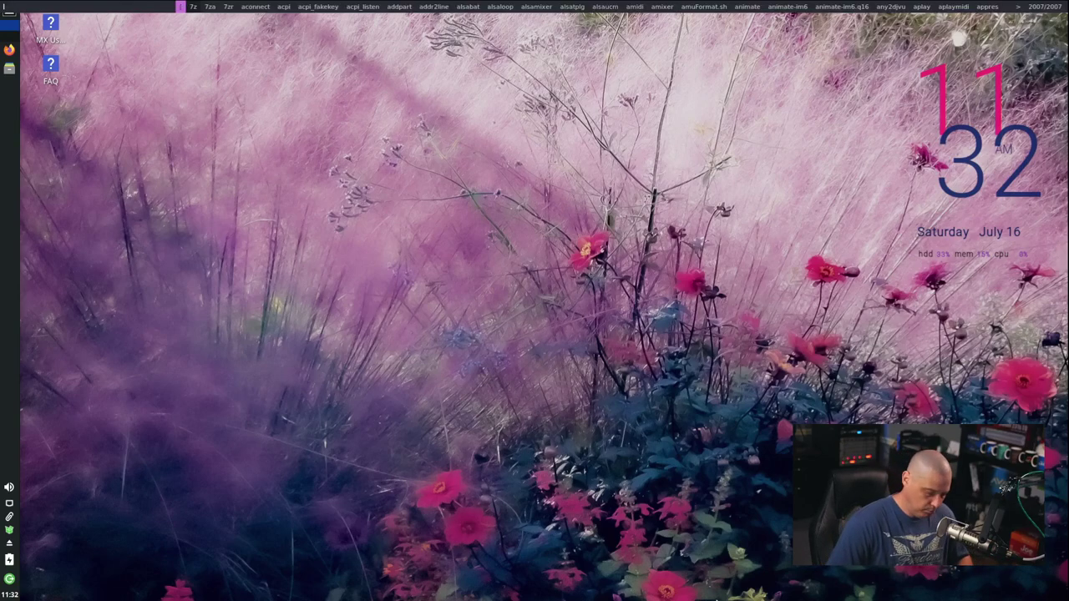
{"action": "type", "text": "geany"}
{"action": "key", "text": "Return"}
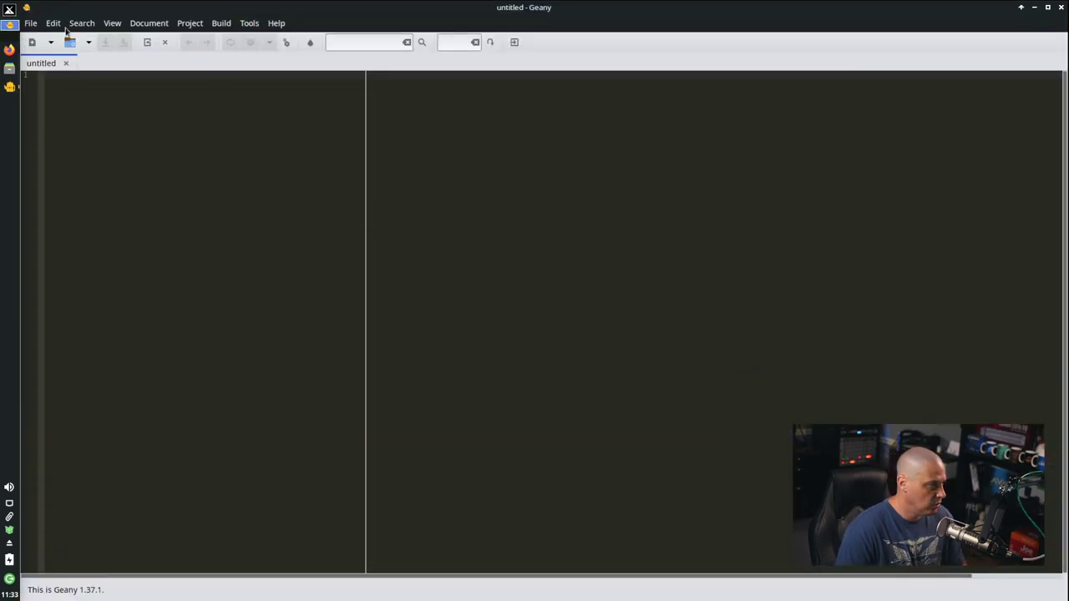
{"action": "left_click", "coordinate": [33, 25]}
{"action": "mouse_move", "coordinate": [114, 109]}
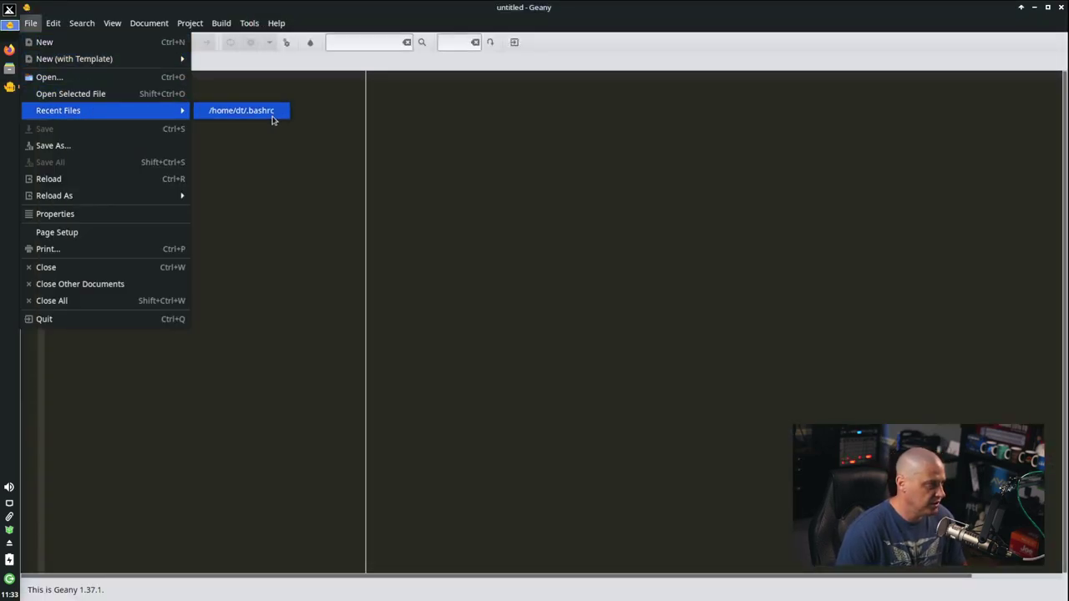
{"action": "left_click", "coordinate": [275, 112]}
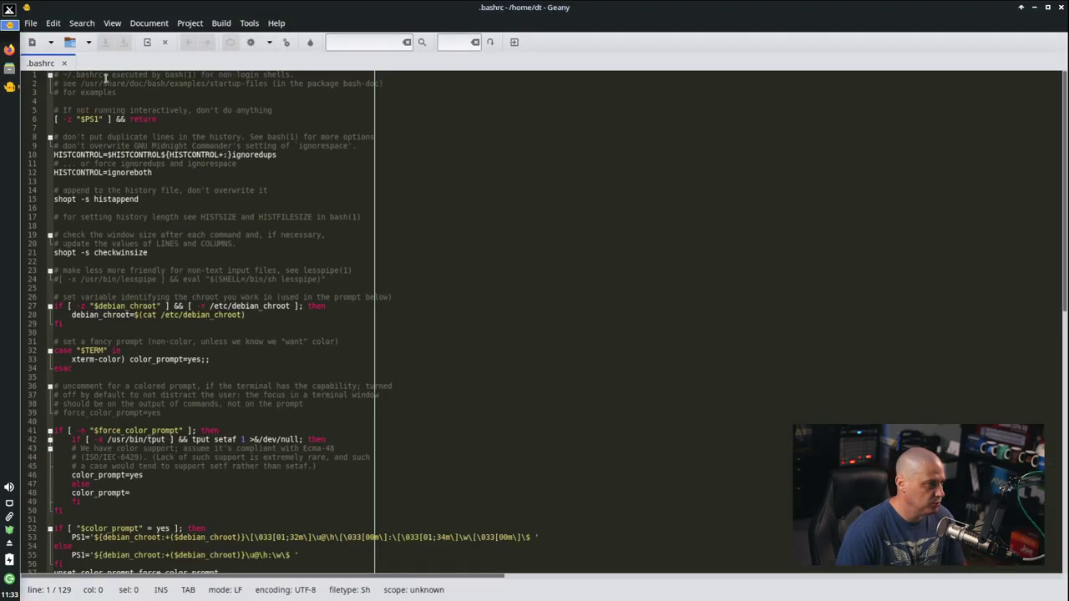
Step: Enlarge the editor's text so the .bashrc contents are easier to read
{"action": "left_click", "coordinate": [122, 23]}
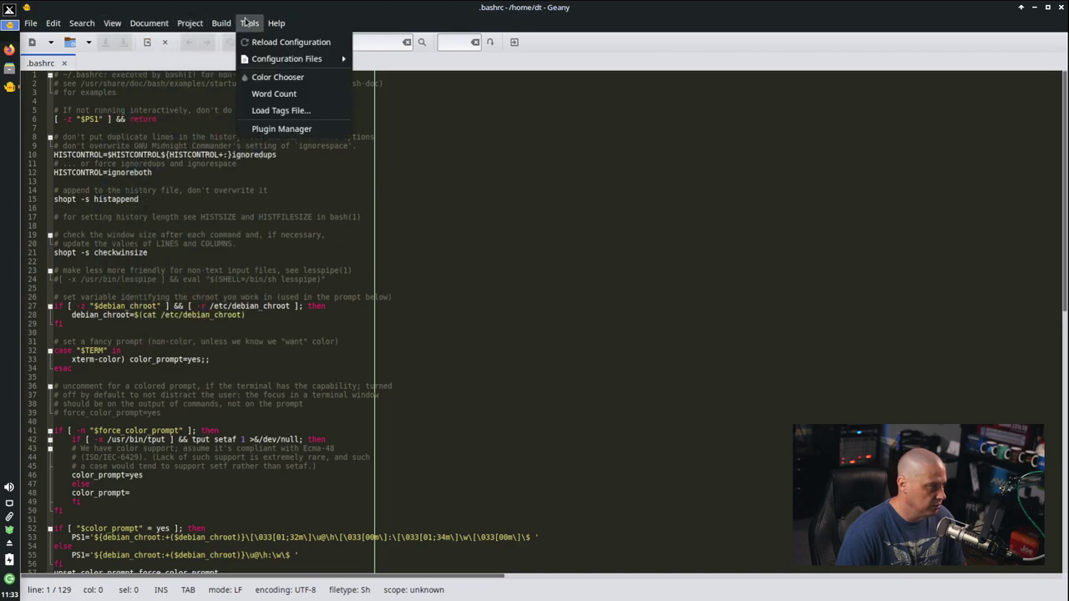
{"action": "left_click", "coordinate": [434, 21]}
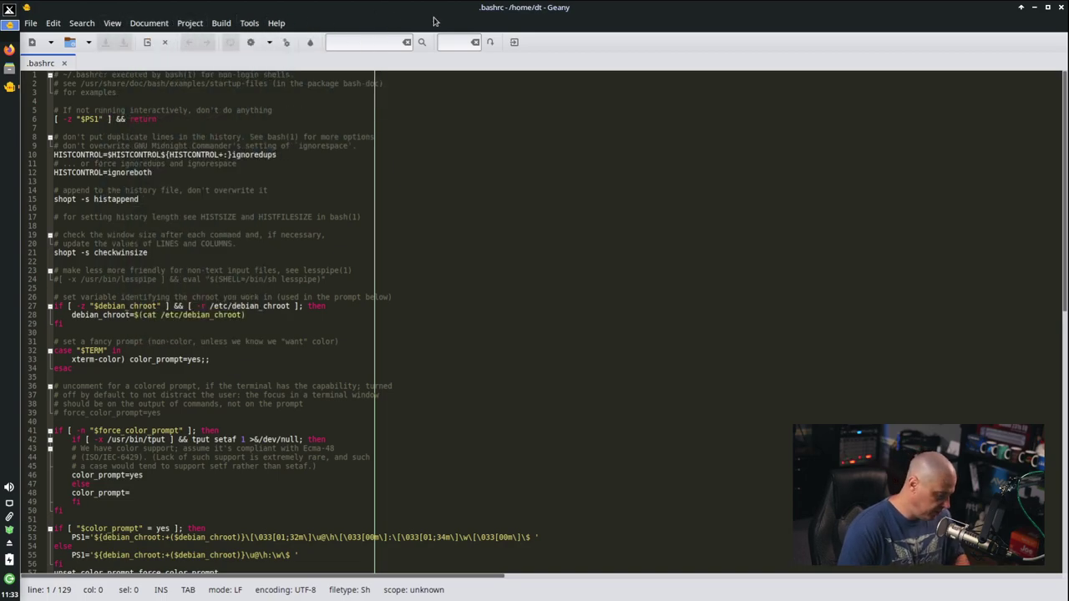
{"action": "key", "text": "ctrl+plus"}
{"action": "key", "text": "ctrl+plus"}
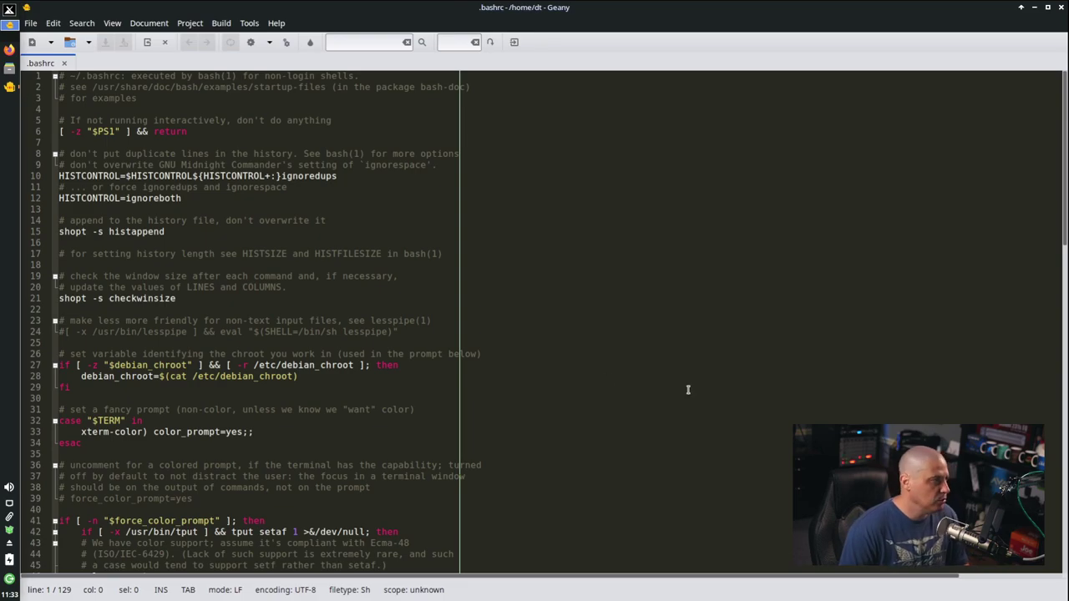
Step: Insert the comment heading "### ALIASES ###" above the colorscript -r line near the end of .bashrc
{"action": "scroll", "coordinate": [742, 334], "scroll_direction": "down", "scroll_amount": 20}
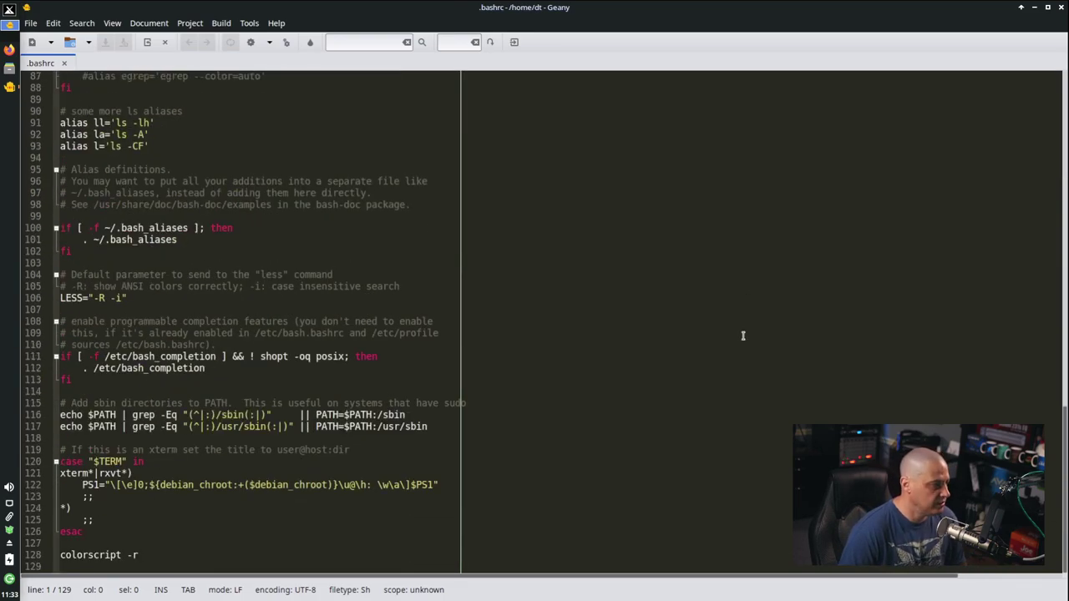
{"action": "left_click", "coordinate": [141, 541]}
{"action": "key", "text": "Return"}
{"action": "key", "text": "Return"}
{"action": "left_click", "coordinate": [93, 535]}
{"action": "type", "text": "###"}
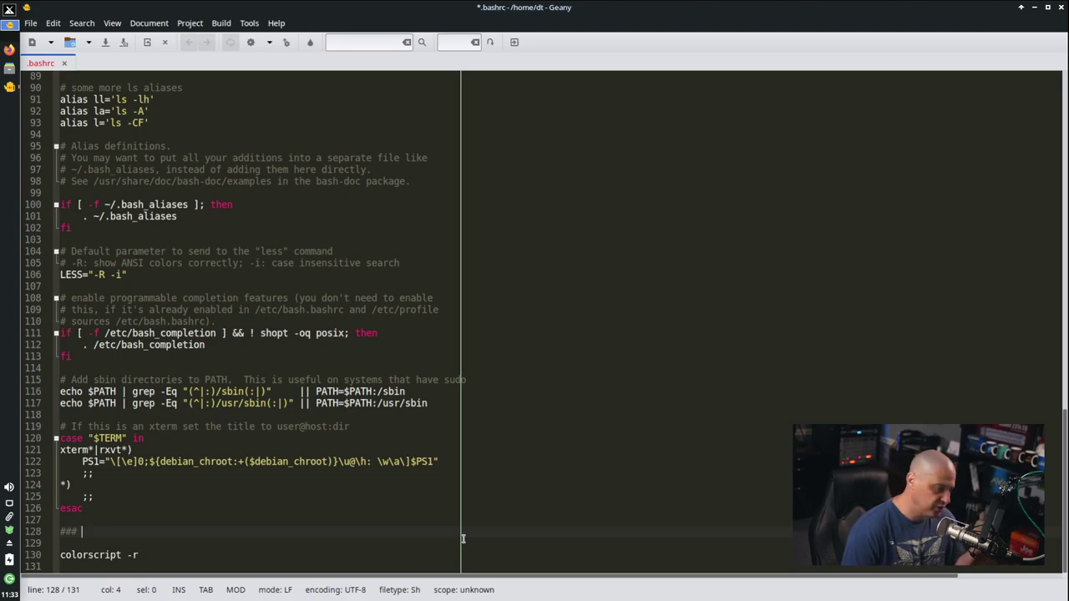
{"action": "type", "text": "ALIASES"}
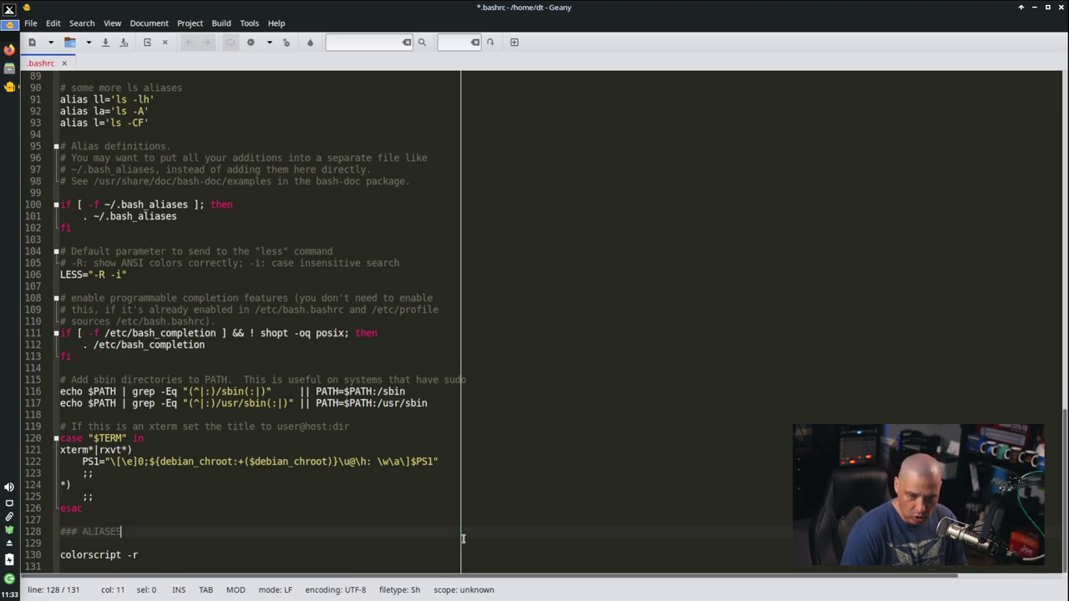
{"action": "type", "text": " ###"}
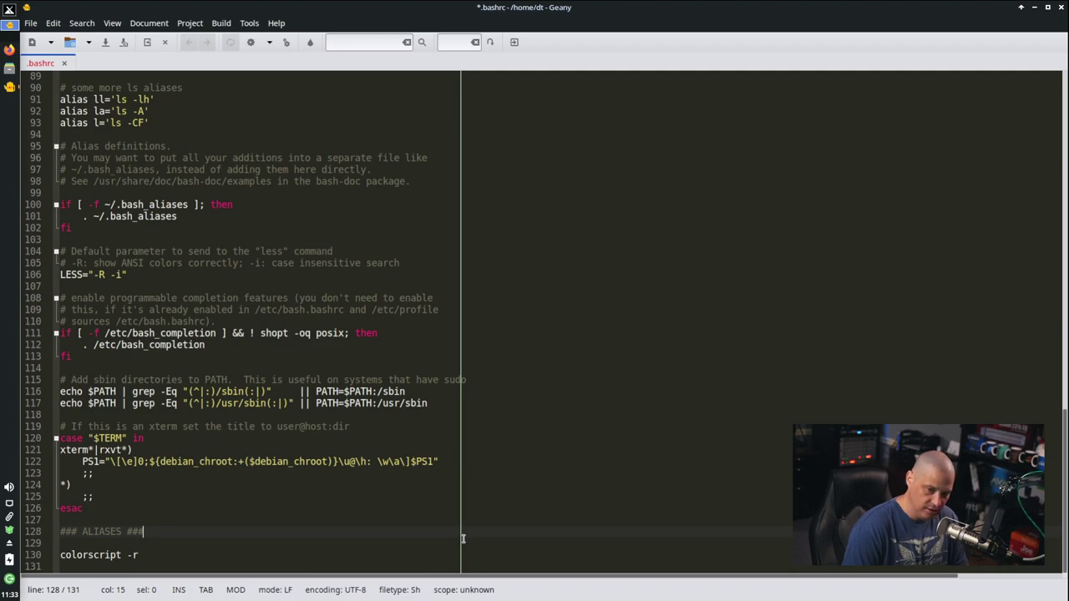
{"action": "key", "text": "Return"}
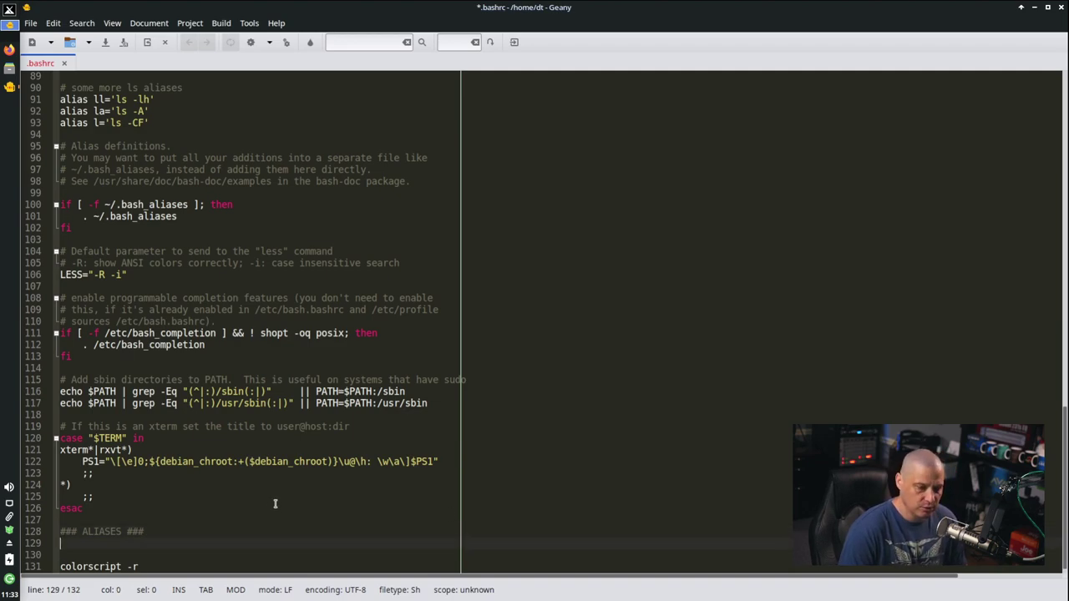
Step: Add alias aptup="sudo apt update && sudo apt upgrade" under the ALIASES heading and save .bashrc
{"action": "scroll", "coordinate": [284, 499], "scroll_direction": "down", "scroll_amount": 1}
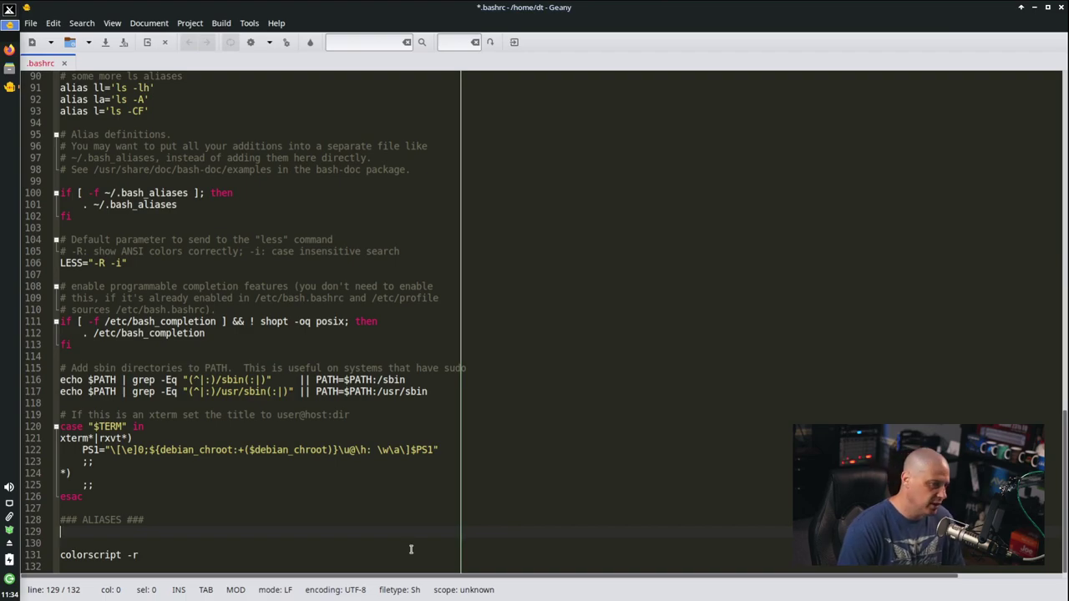
{"action": "type", "text": "alias aptup"}
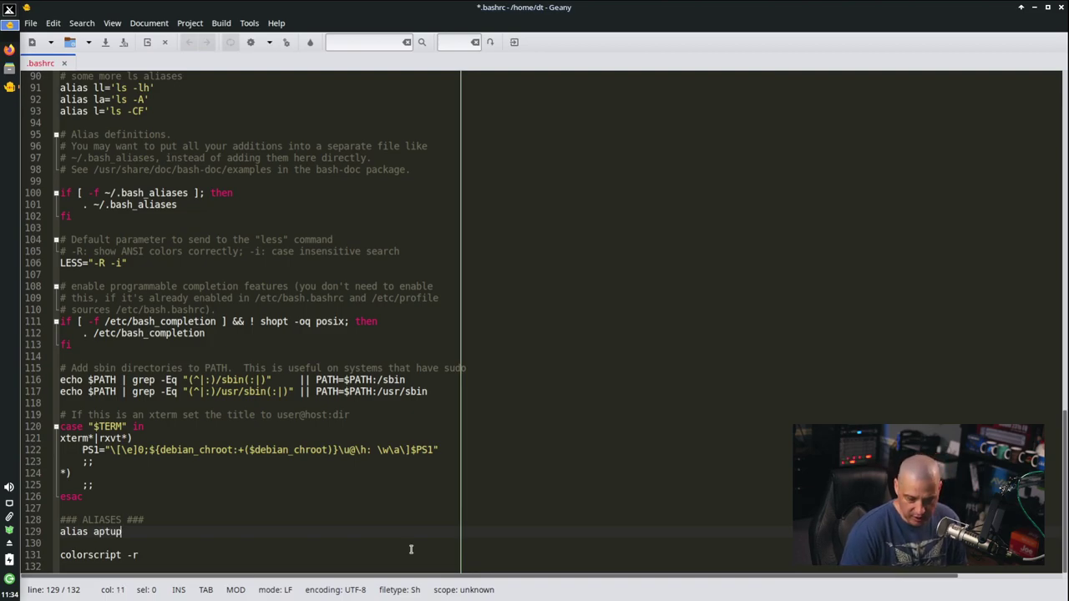
{"action": "type", "text": "=\"sudo apt update && sudo apt upgrade\""}
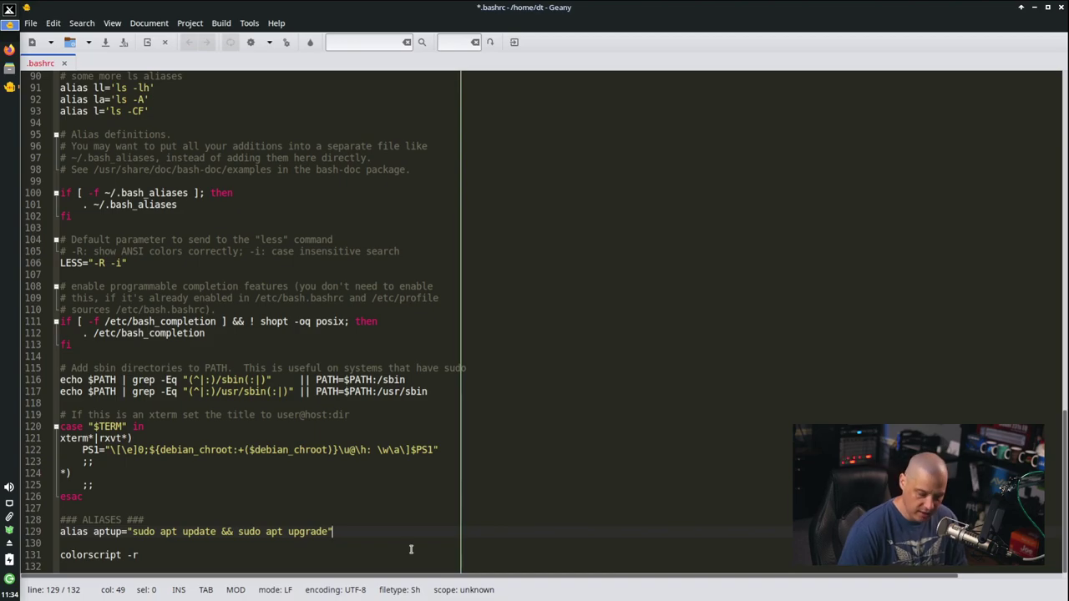
{"action": "left_click", "coordinate": [103, 42]}
Step: Test the new alias by running aptup in a new terminal, and close that terminal
{"action": "key", "text": "ctrl+alt+t"}
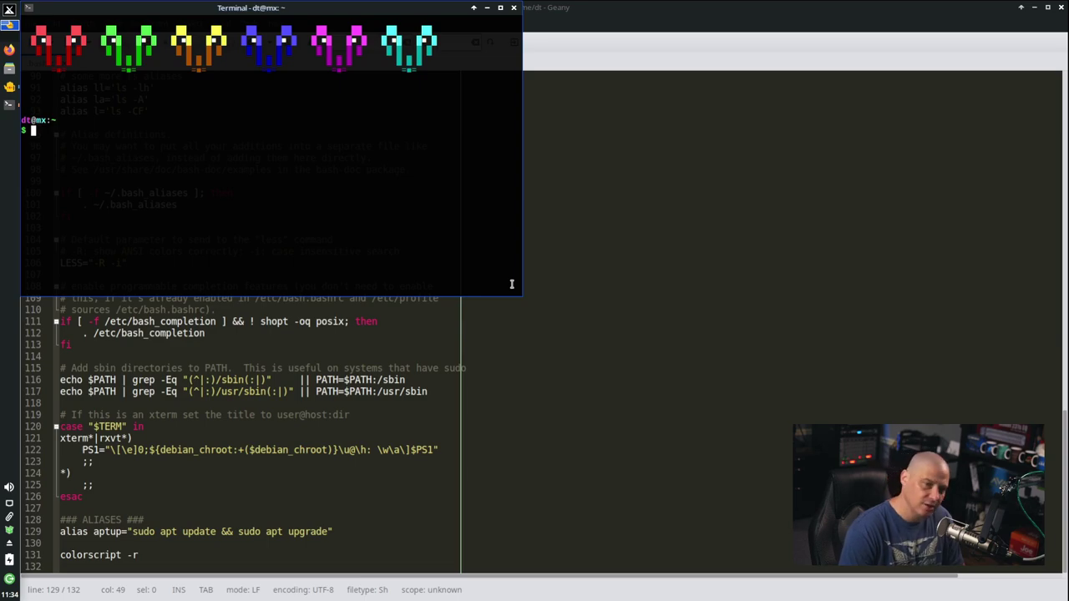
{"action": "type", "text": "aptup"}
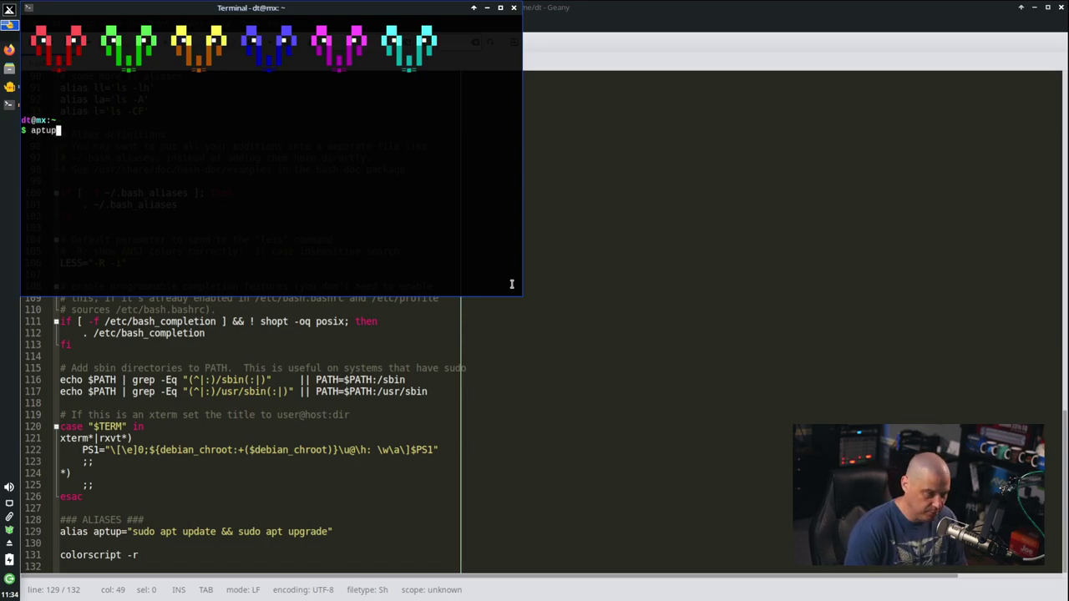
{"action": "key", "text": "Return"}
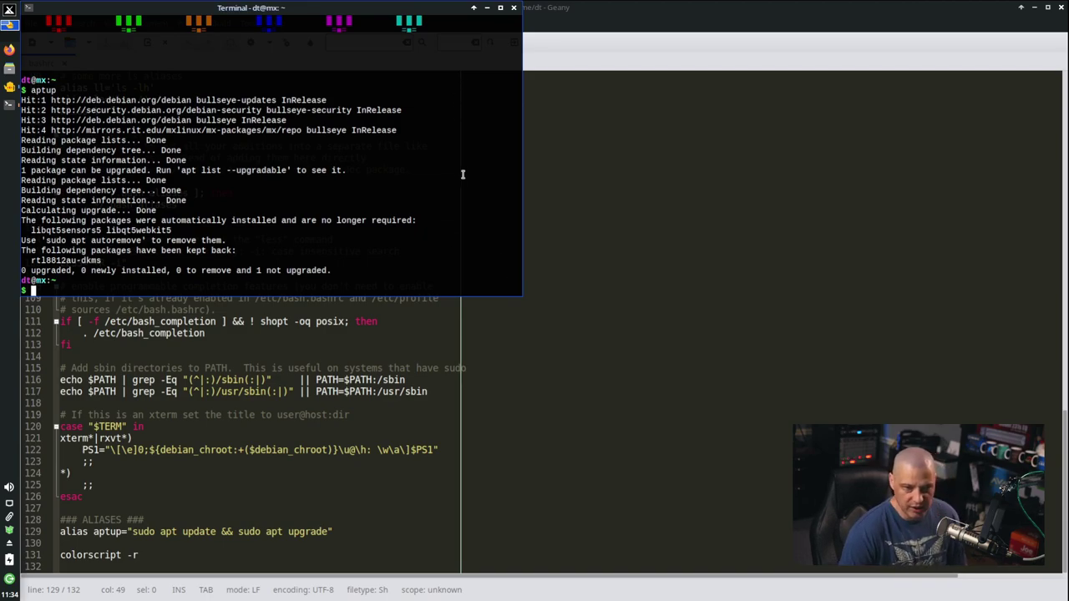
{"action": "left_click", "coordinate": [514, 8]}
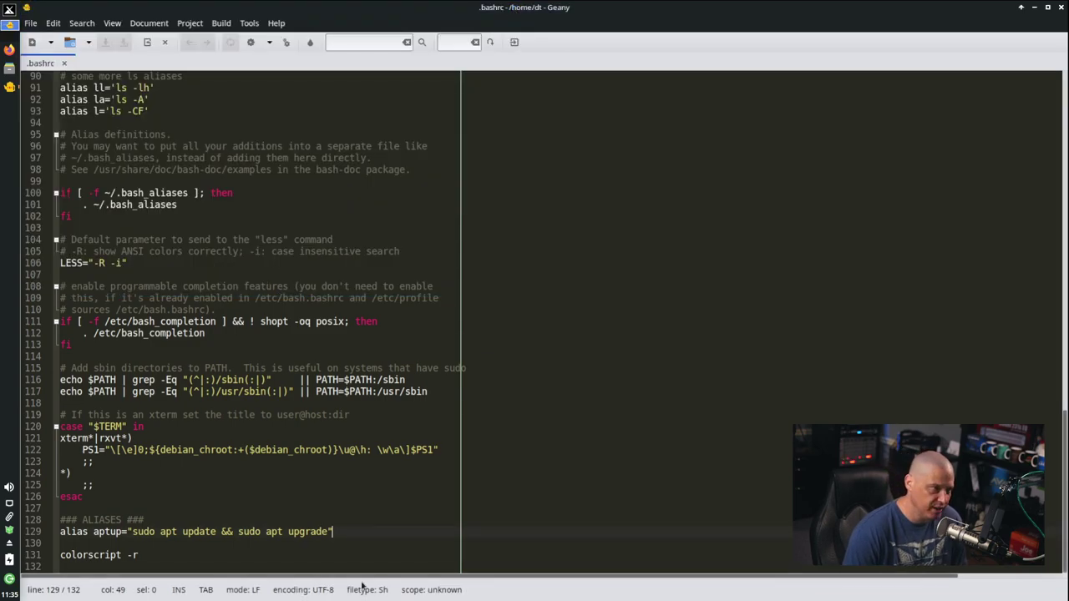
Step: Duplicate the aptup alias line twice directly below the original in .bashrc
{"action": "left_click_drag", "start_coordinate": [396, 531], "coordinate": [393, 513]}
{"action": "key", "text": "ctrl+c"}
{"action": "key", "text": "ctrl+v"}
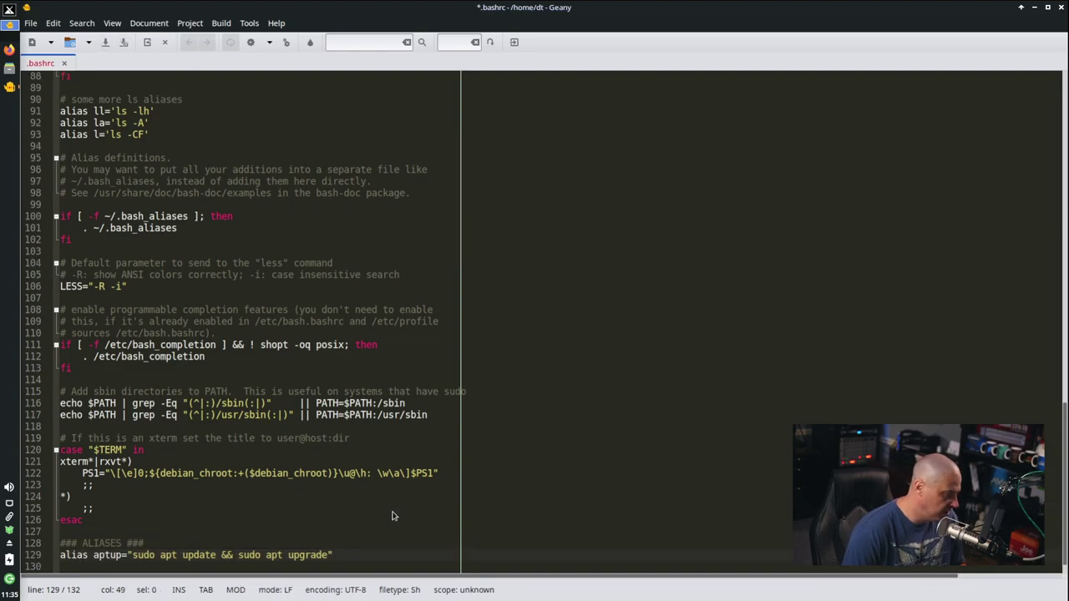
{"action": "key", "text": "ctrl+v"}
{"action": "key", "text": "Up"}
{"action": "key", "text": "ctrl+k"}
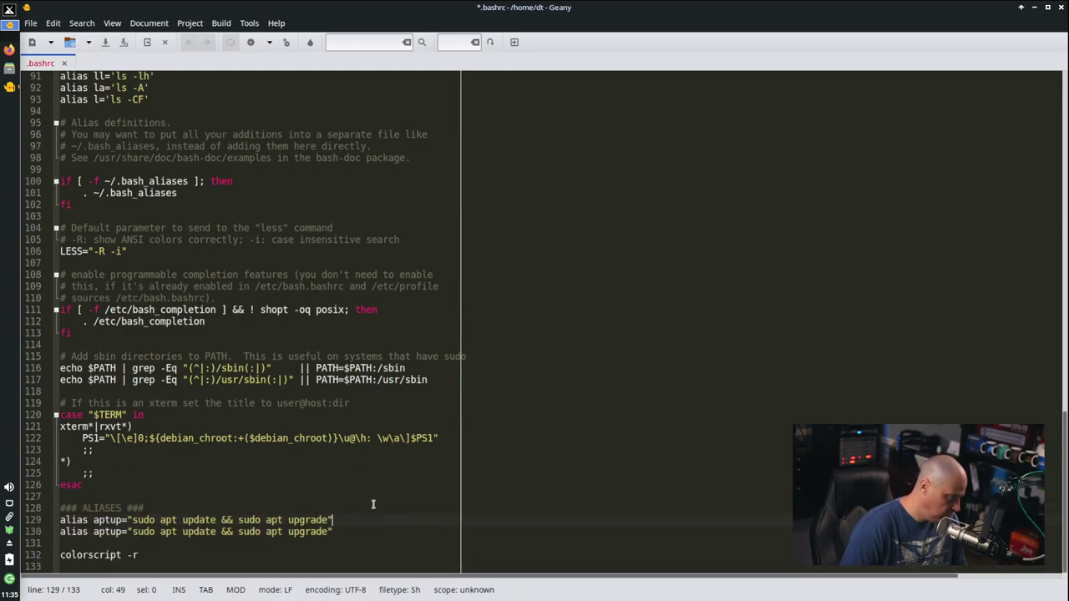
{"action": "left_click_drag", "start_coordinate": [342, 531], "coordinate": [342, 520]}
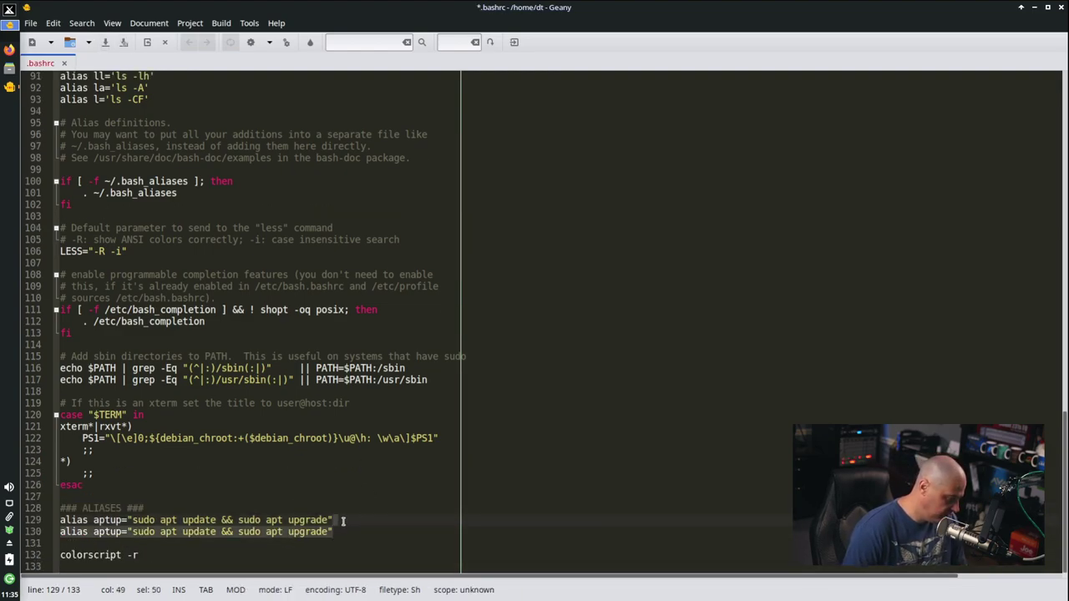
{"action": "key", "text": "ctrl+c"}
{"action": "key", "text": "Down"}
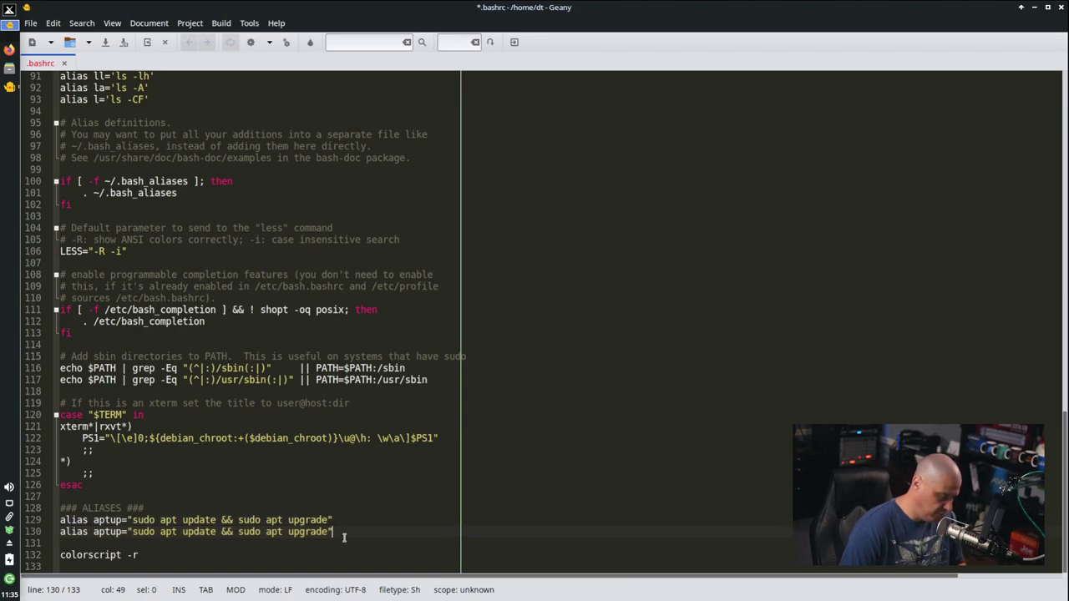
{"action": "key", "text": "ctrl+v"}
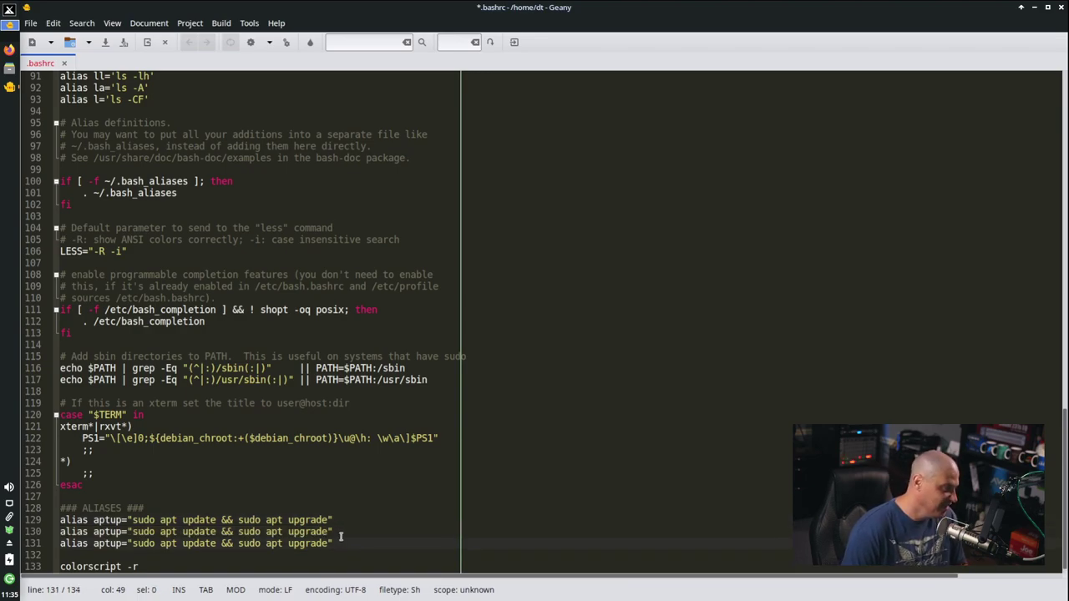
Step: Change the second alias line to alias aptupd="sudo apt update"
{"action": "left_click", "coordinate": [126, 532]}
{"action": "type", "text": "d"}
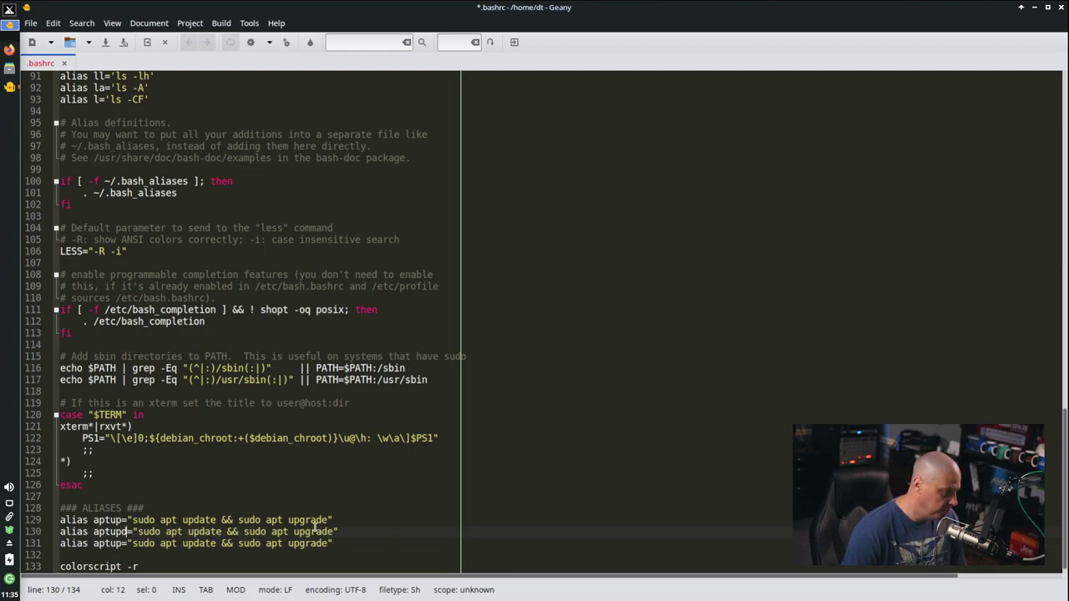
{"action": "left_click_drag", "start_coordinate": [223, 532], "coordinate": [334, 531]}
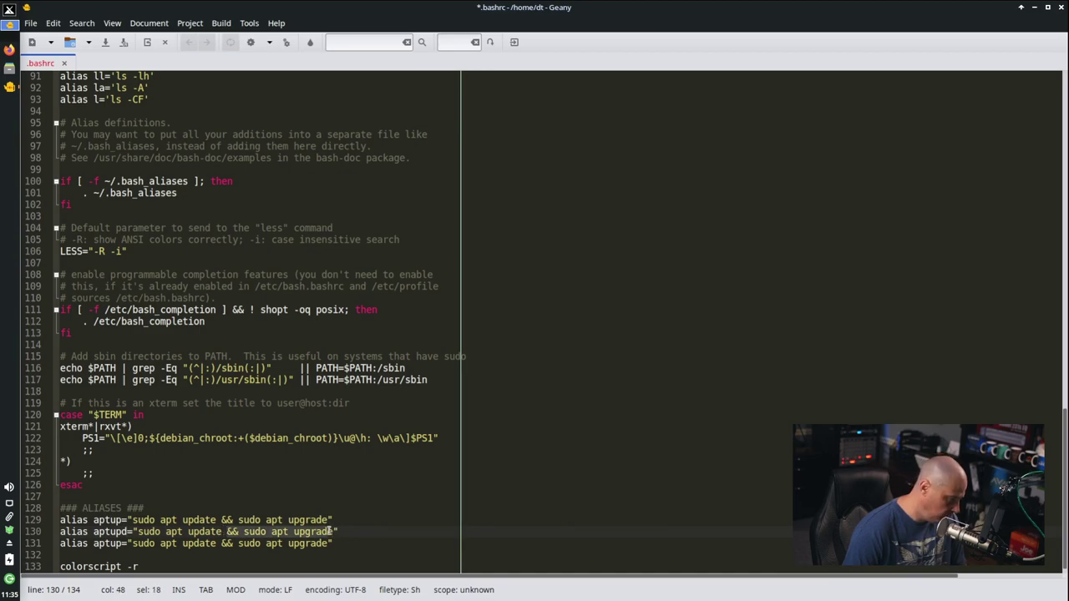
{"action": "key", "text": "BackSpace"}
{"action": "key", "text": "BackSpace"}
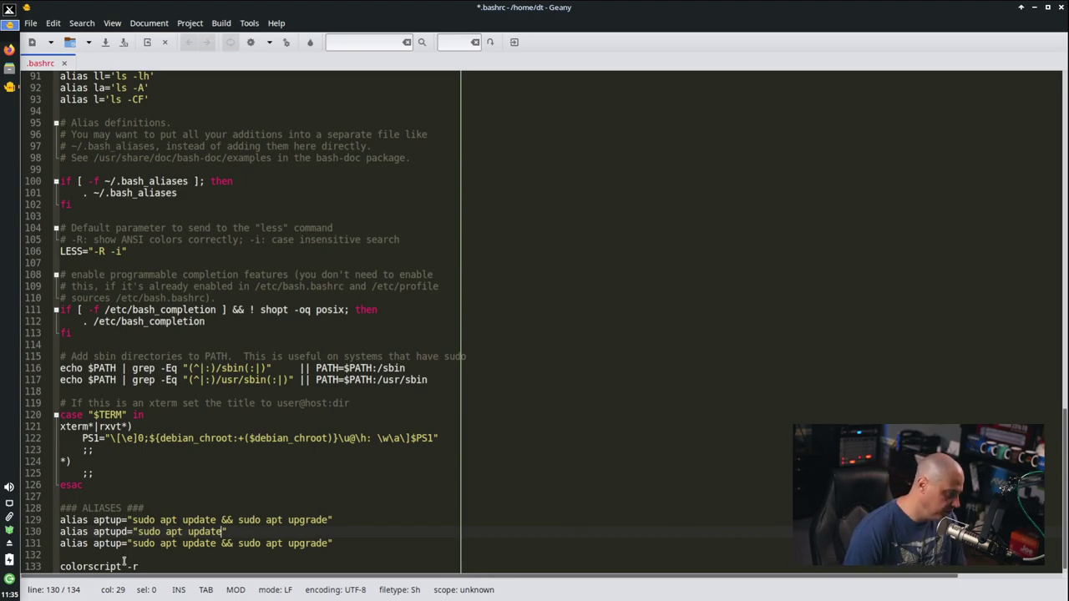
Step: Change the third alias line to alias aptupg="sudo apt upgrade"
{"action": "type", "text": "g"}
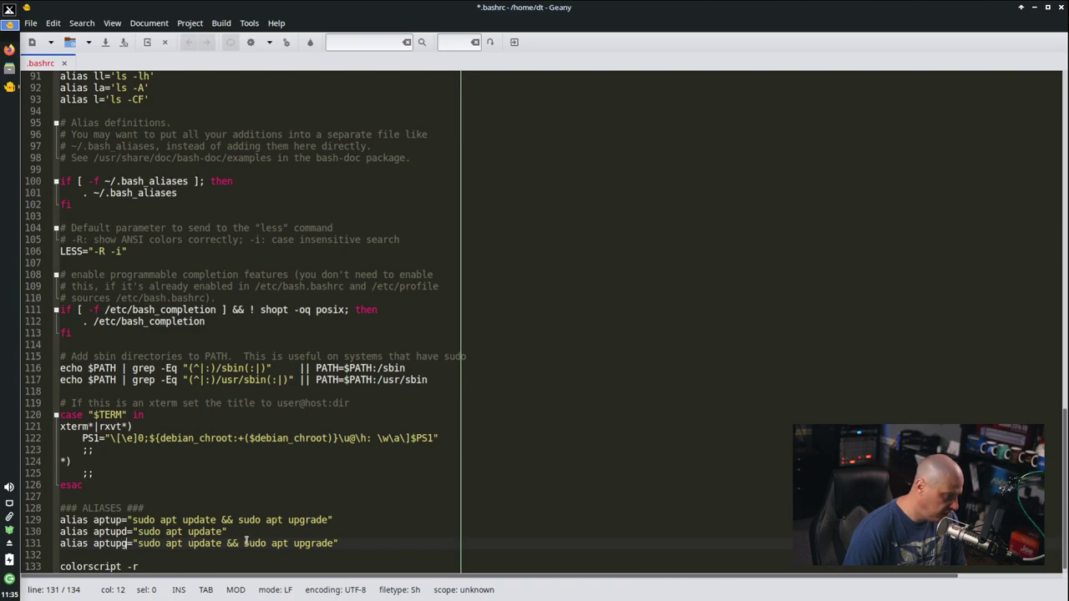
{"action": "left_click_drag", "start_coordinate": [247, 543], "coordinate": [137, 543]}
{"action": "key", "text": "BackSpace"}
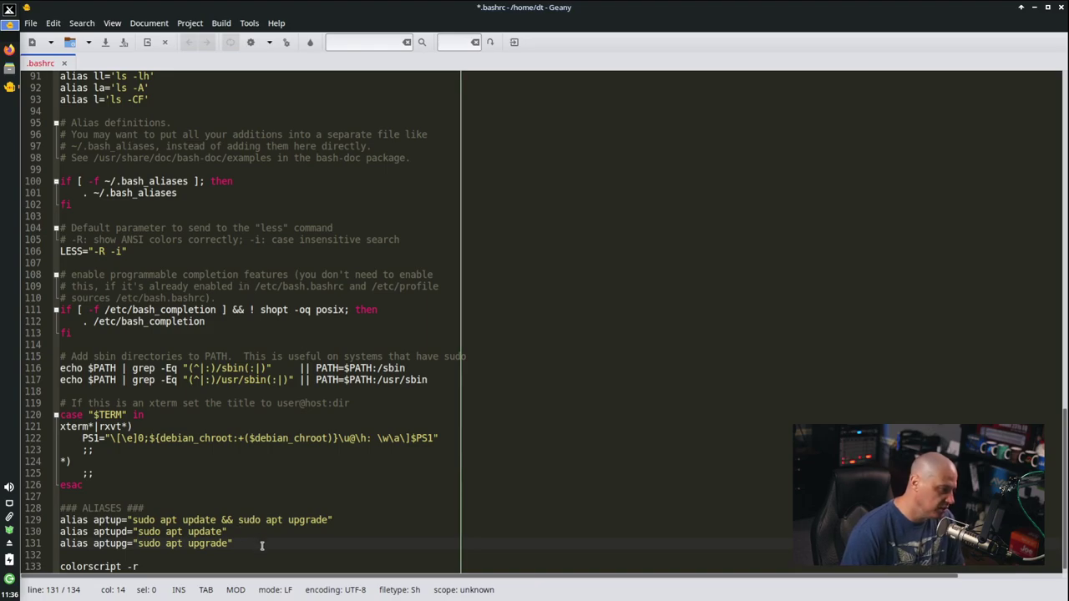
Step: Add the line alias g="geany" below the aptupg alias in .bashrc, save the file, and close the editor
{"action": "key", "text": "Return"}
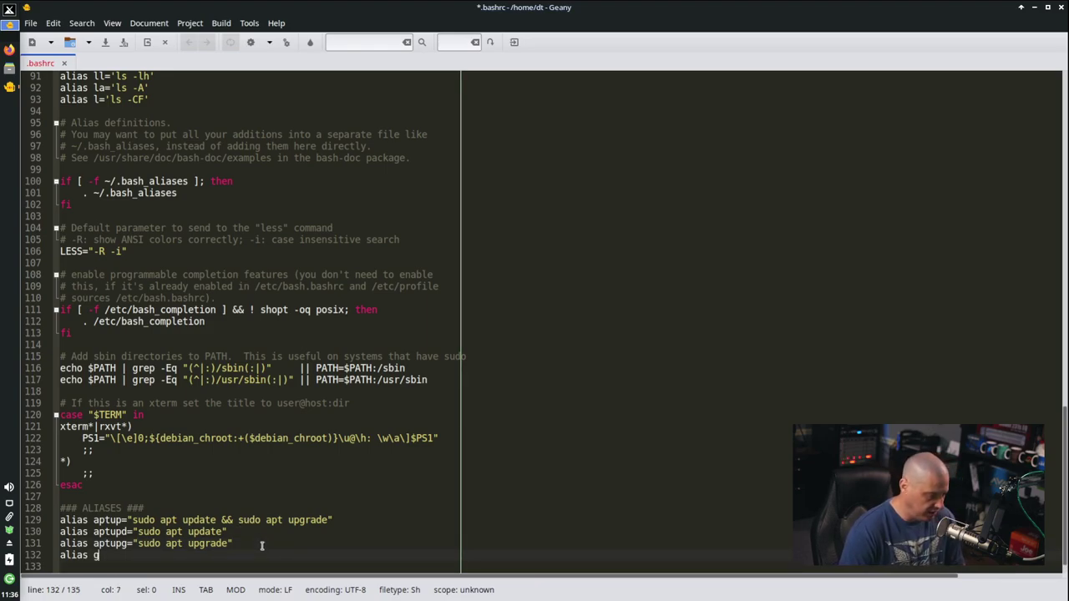
{"action": "type", "text": "alias g=\"geany"}
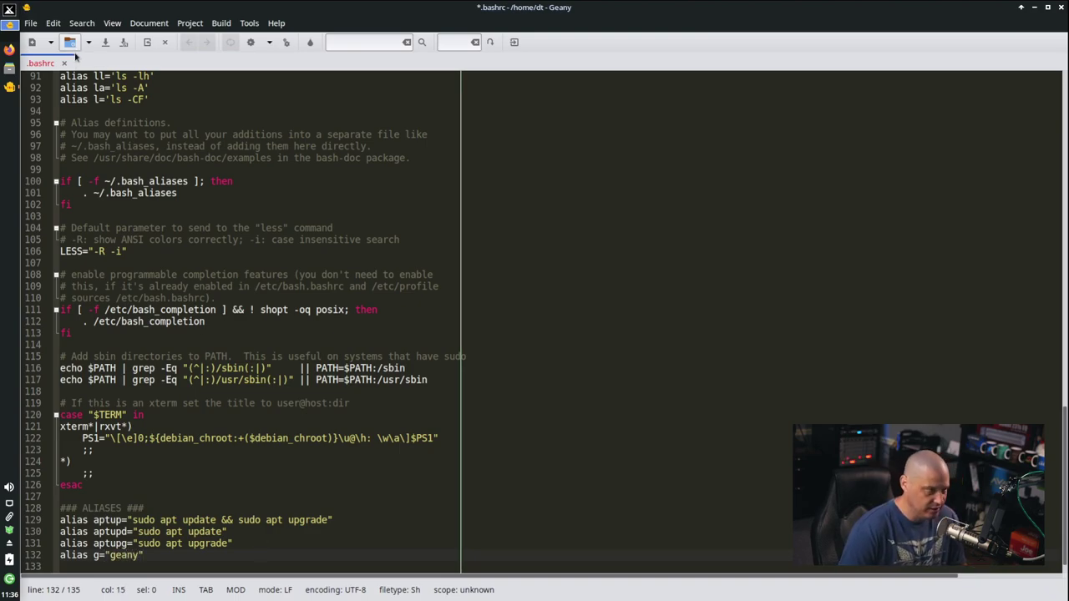
{"action": "left_click", "coordinate": [106, 42]}
{"action": "key", "text": "ctrl+q"}
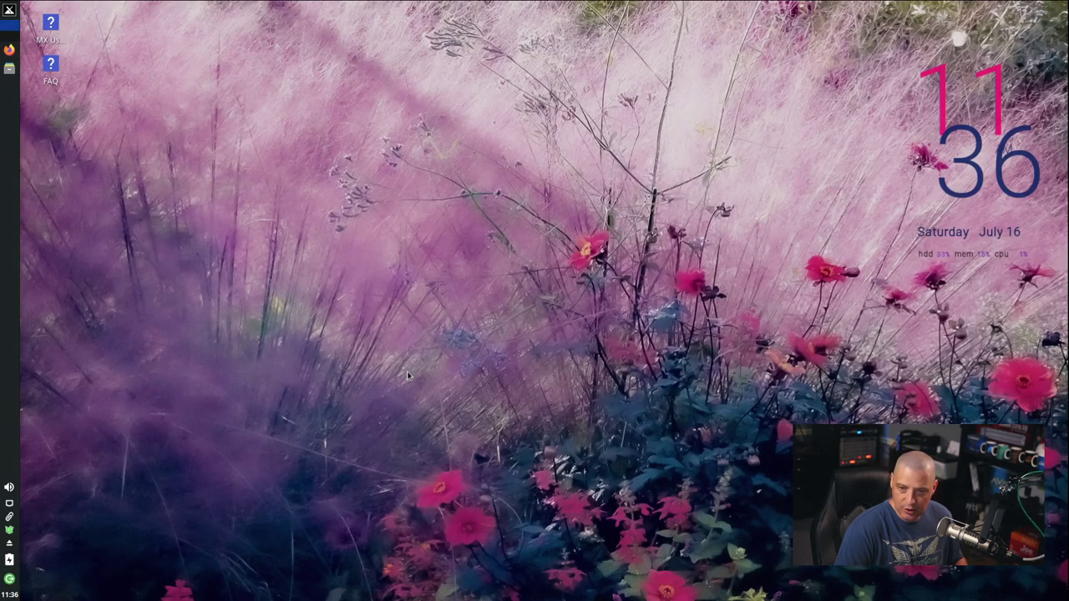
Step: Test the g alias by running g .bashrc in a new terminal, and close the opened editor
{"action": "key", "text": "ctrl+alt+t"}
{"action": "type", "text": "g"}
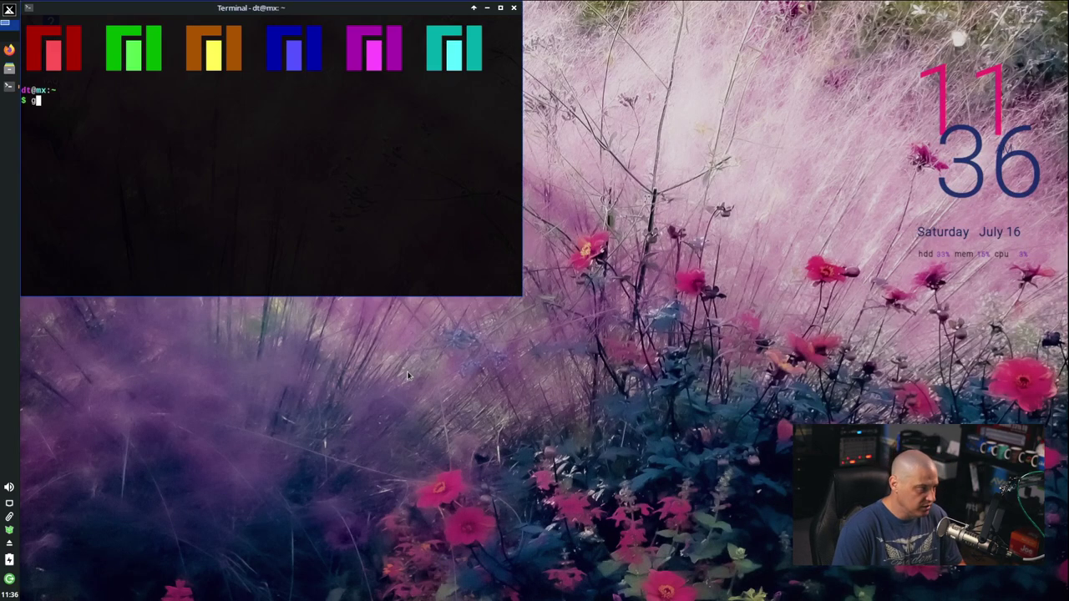
{"action": "type", "text": " .bash"}
{"action": "key", "text": "Tab"}
{"action": "key", "text": "Tab"}
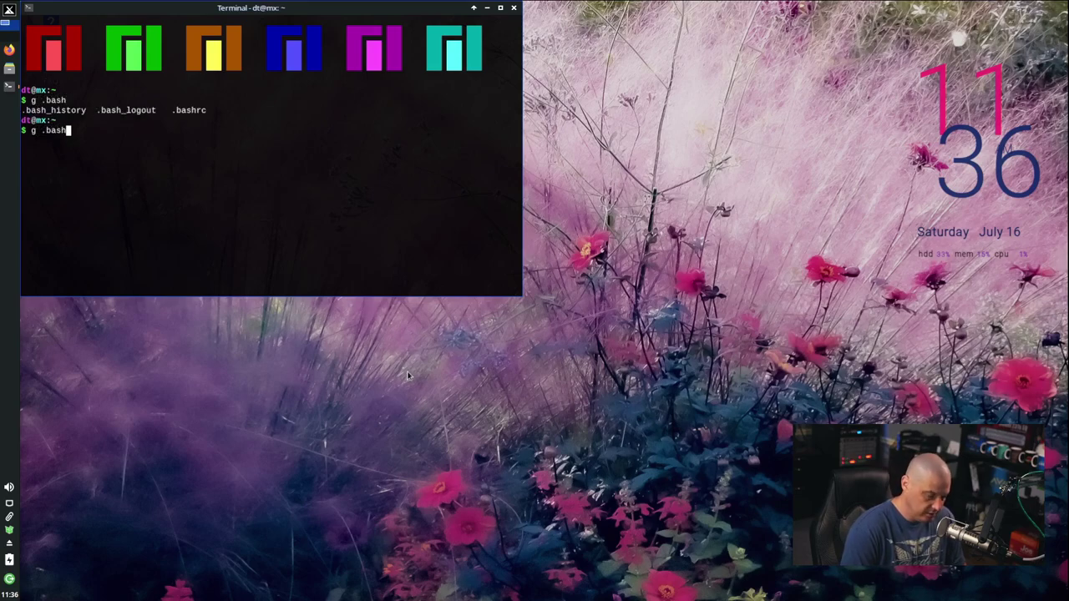
{"action": "type", "text": "rc"}
{"action": "key", "text": "Return"}
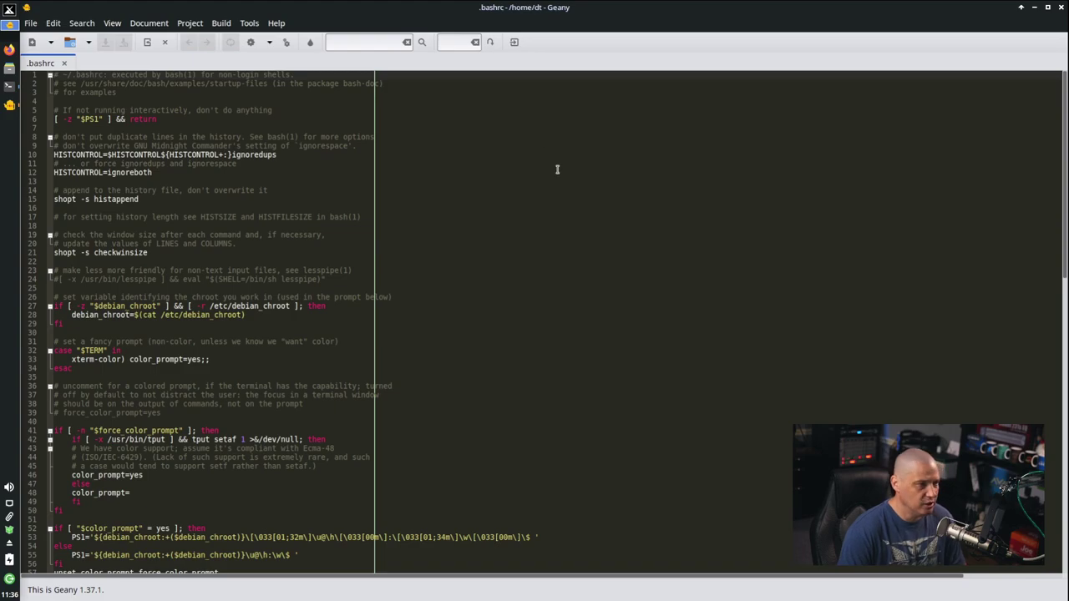
{"action": "key", "text": "super"}
{"action": "type", "text": "c"}
{"action": "key", "text": "BackSpace"}
{"action": "key", "text": "Escape"}
{"action": "key", "text": "ctrl+q"}
Step: Look through the wallpapers in the default backgrounds folder in the desktop settings, and close the dialog
{"action": "right_click", "coordinate": [376, 174]}
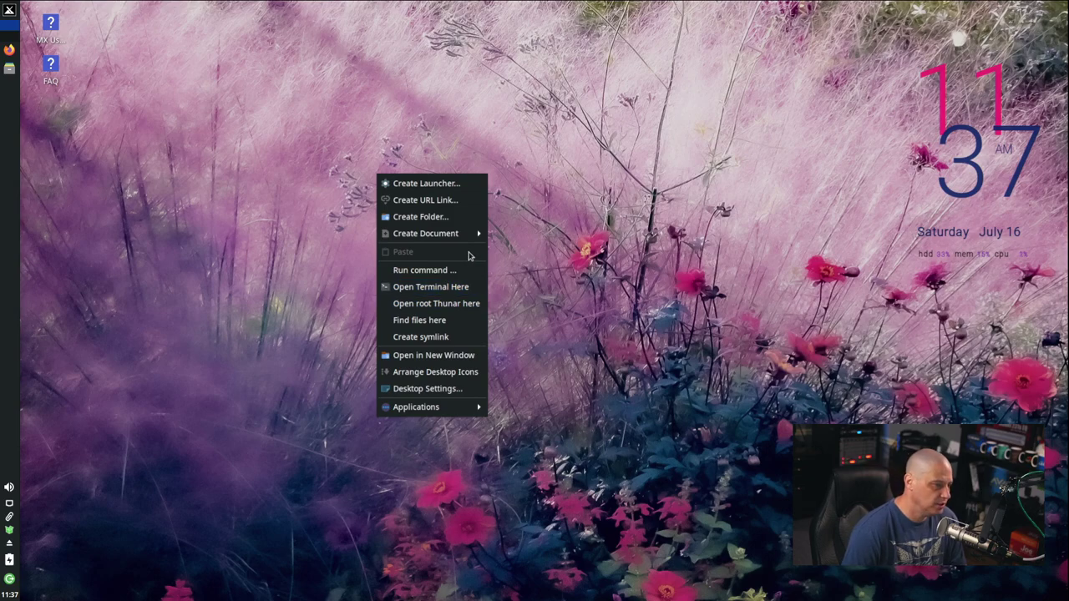
{"action": "left_click", "coordinate": [449, 390]}
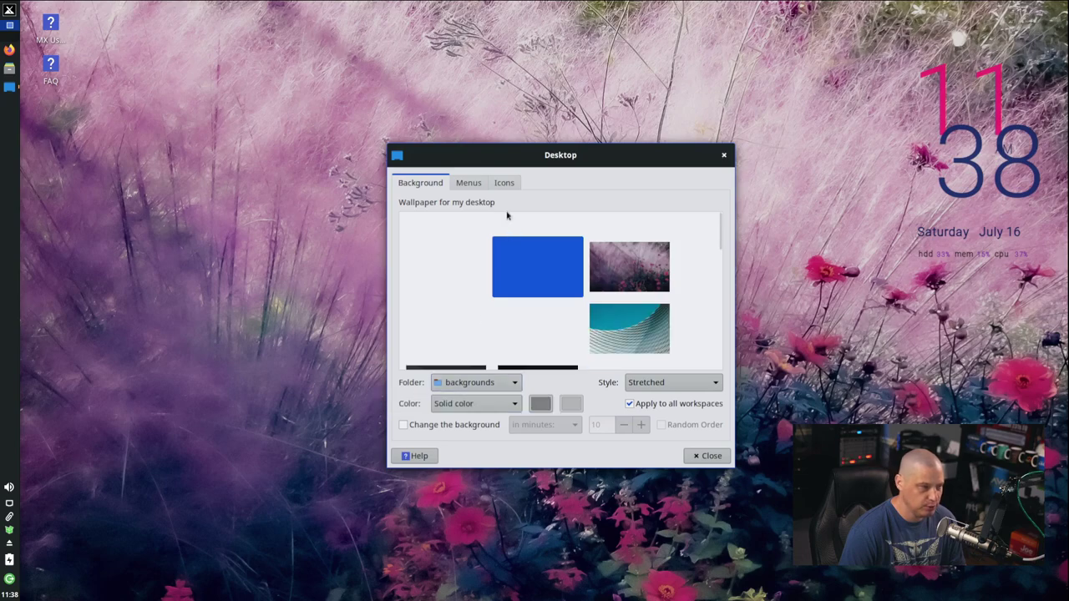
{"action": "scroll", "coordinate": [717, 281], "scroll_direction": "down", "scroll_amount": 5}
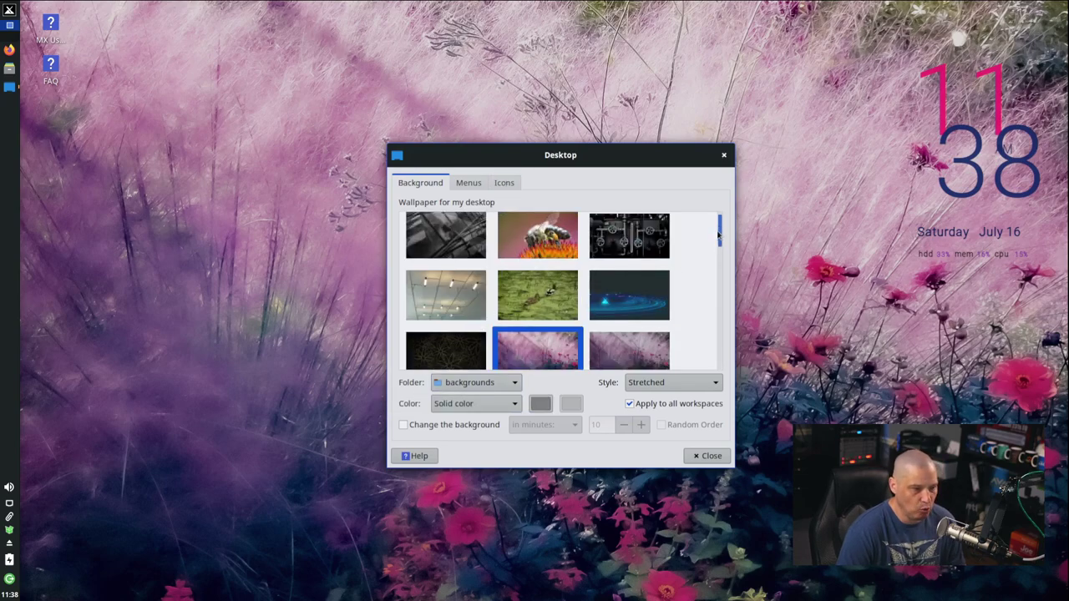
{"action": "left_click_drag", "start_coordinate": [717, 282], "coordinate": [718, 215]}
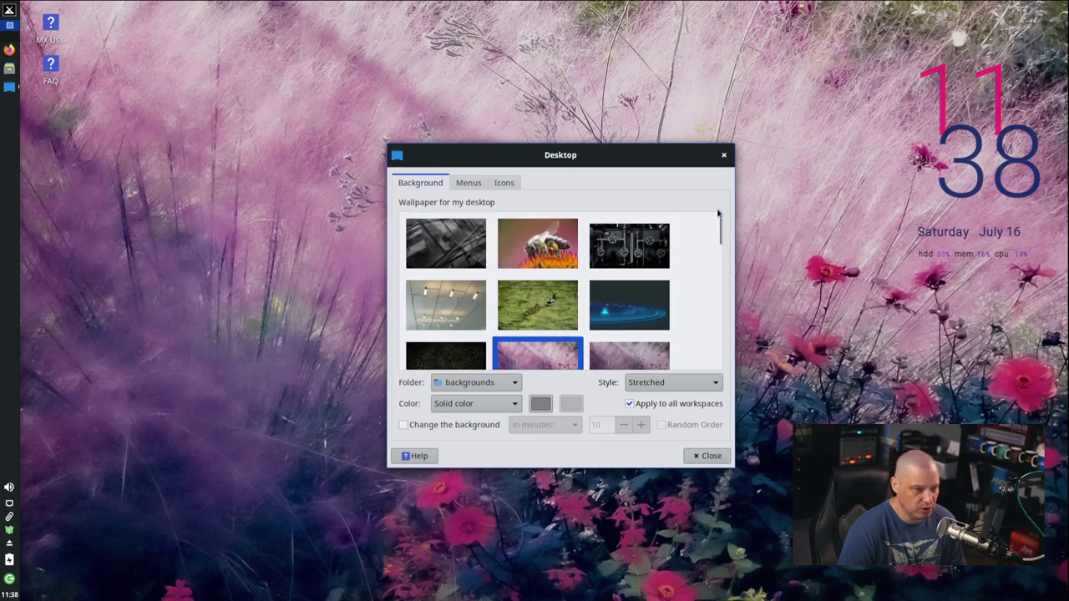
{"action": "left_click", "coordinate": [723, 154]}
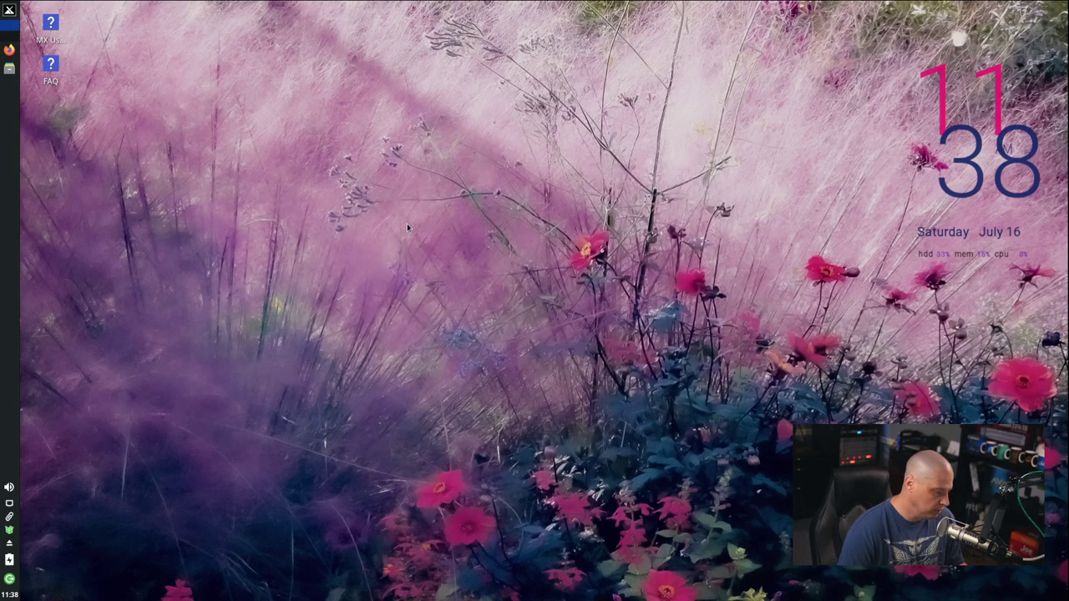
Step: Install the gnome-backgrounds, mate-backgrounds and sway-backgrounds packages with apt in a new terminal, and return to the desktop
{"action": "key", "text": "ctrl+alt+t"}
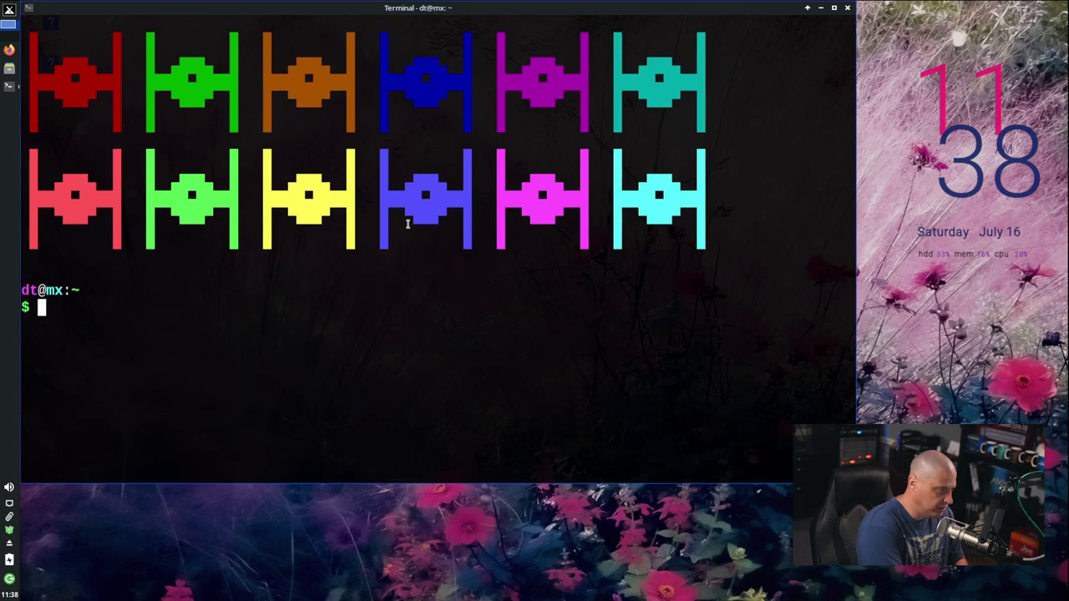
{"action": "type", "text": "sudo ap"}
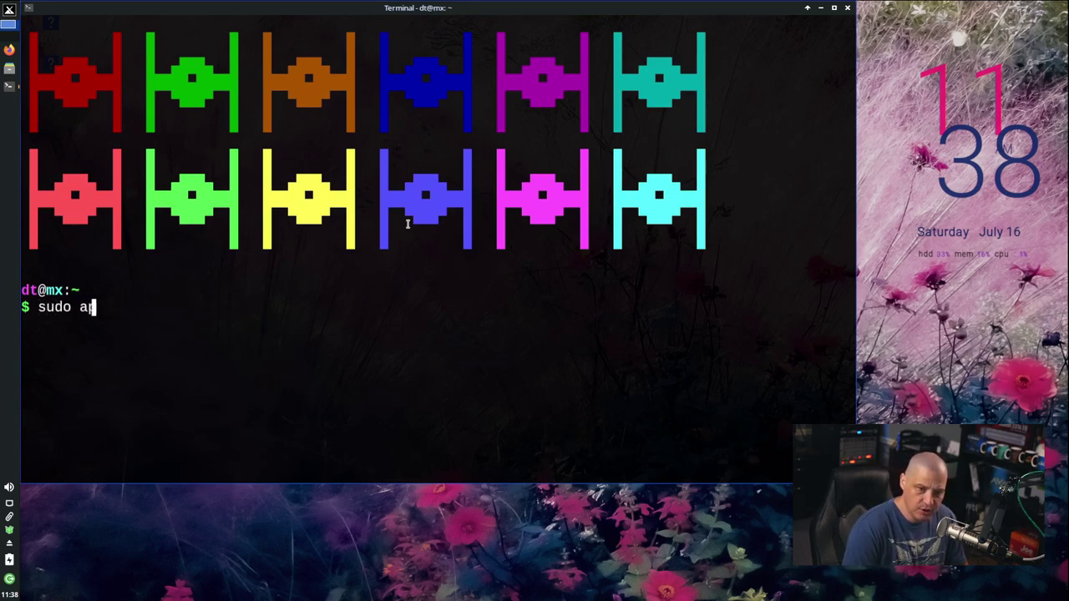
{"action": "type", "text": "t instal"}
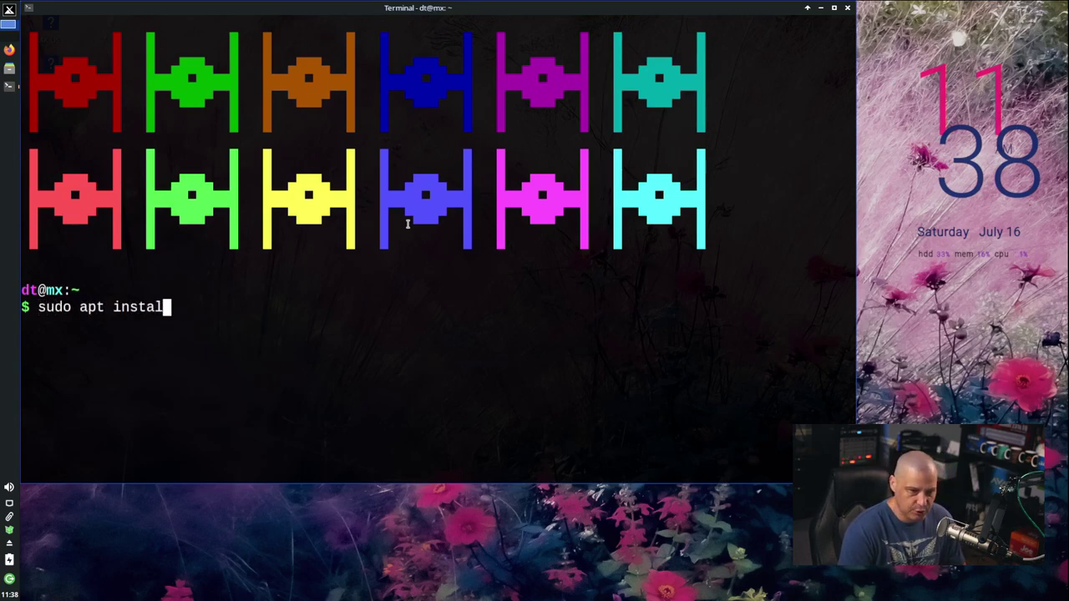
{"action": "type", "text": "l gnome-backgrou"}
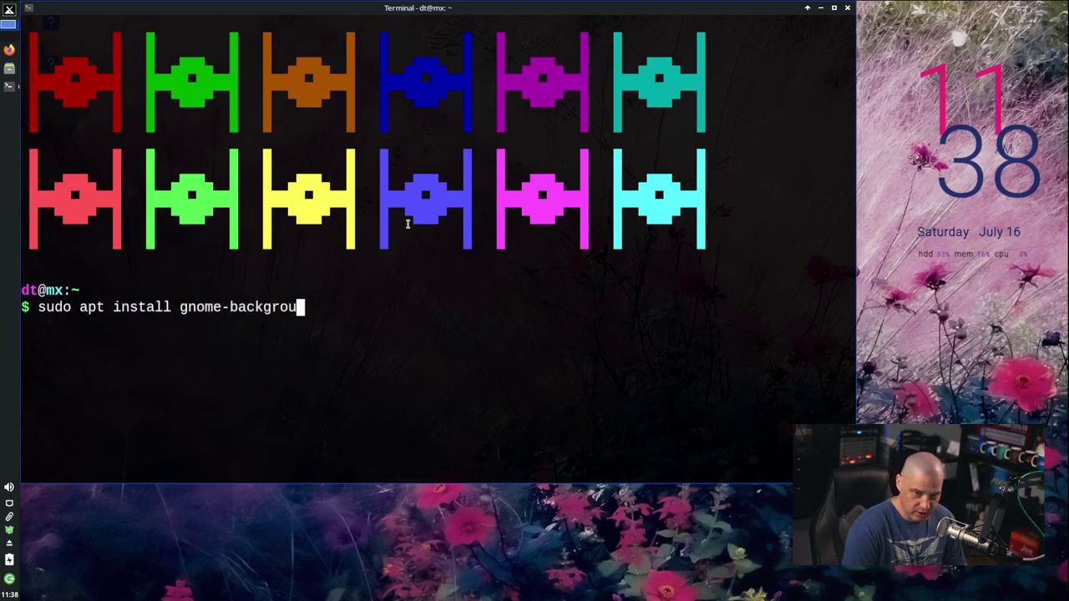
{"action": "type", "text": "nds"}
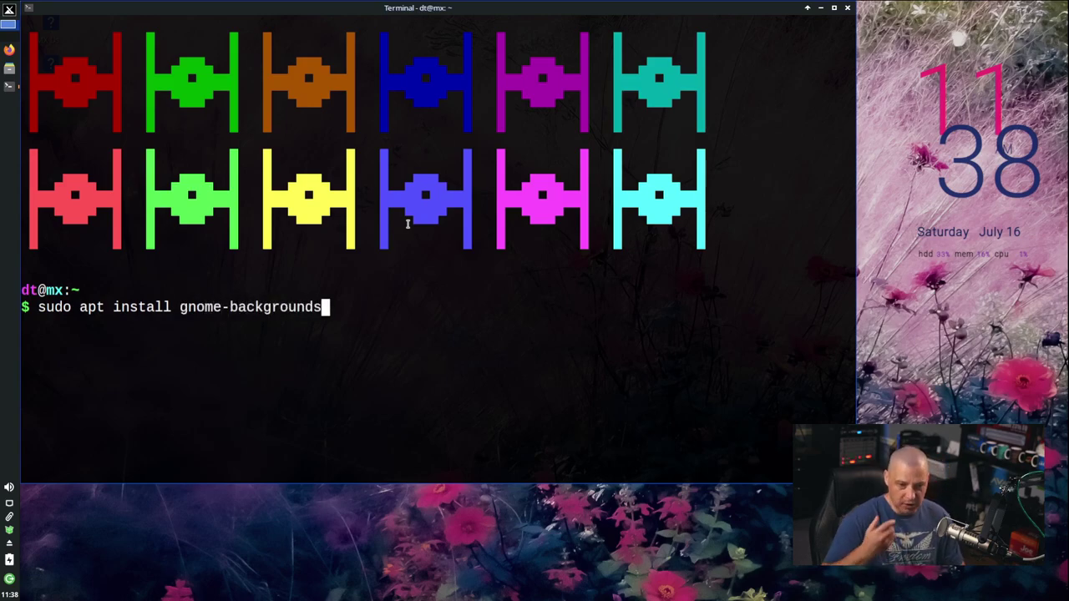
{"action": "type", "text": " mate-back"}
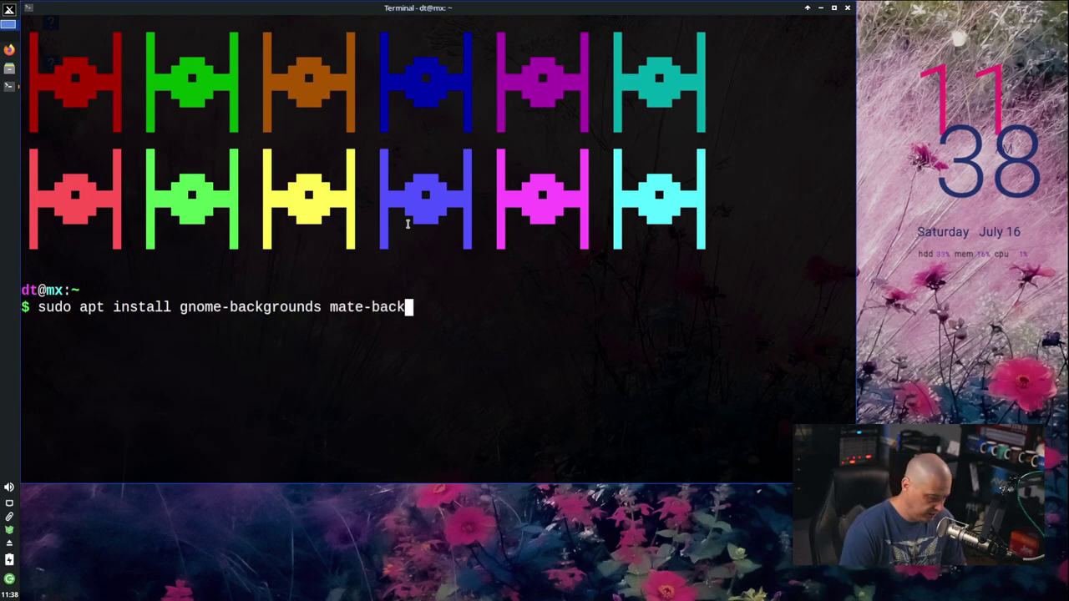
{"action": "type", "text": "grounds"}
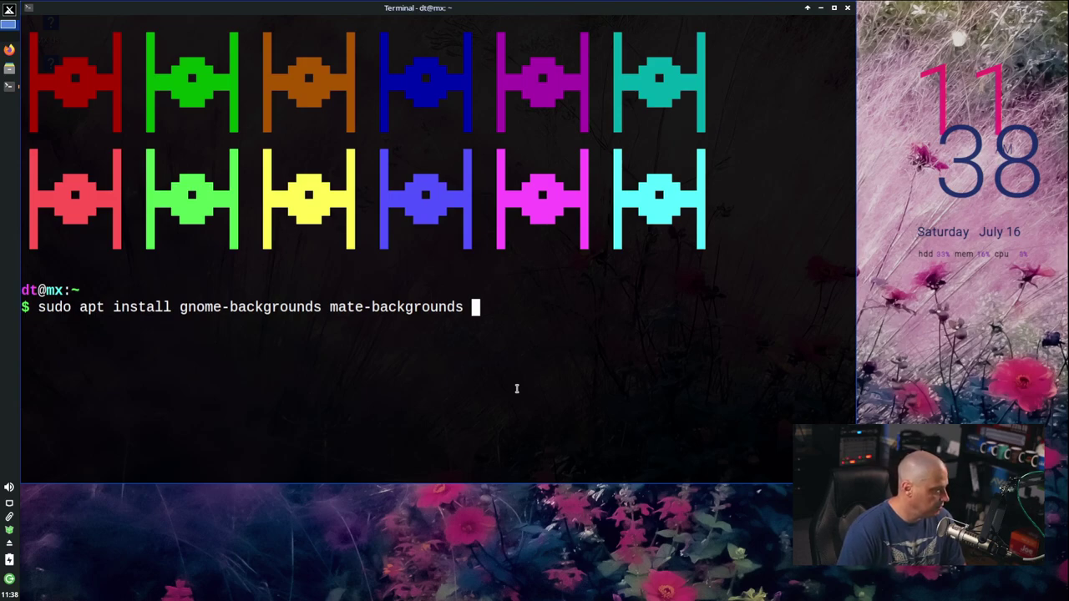
{"action": "type", "text": "sway-backgreou"}
{"action": "key", "text": "BackSpace"}
{"action": "key", "text": "BackSpace"}
{"action": "type", "text": "ounds"}
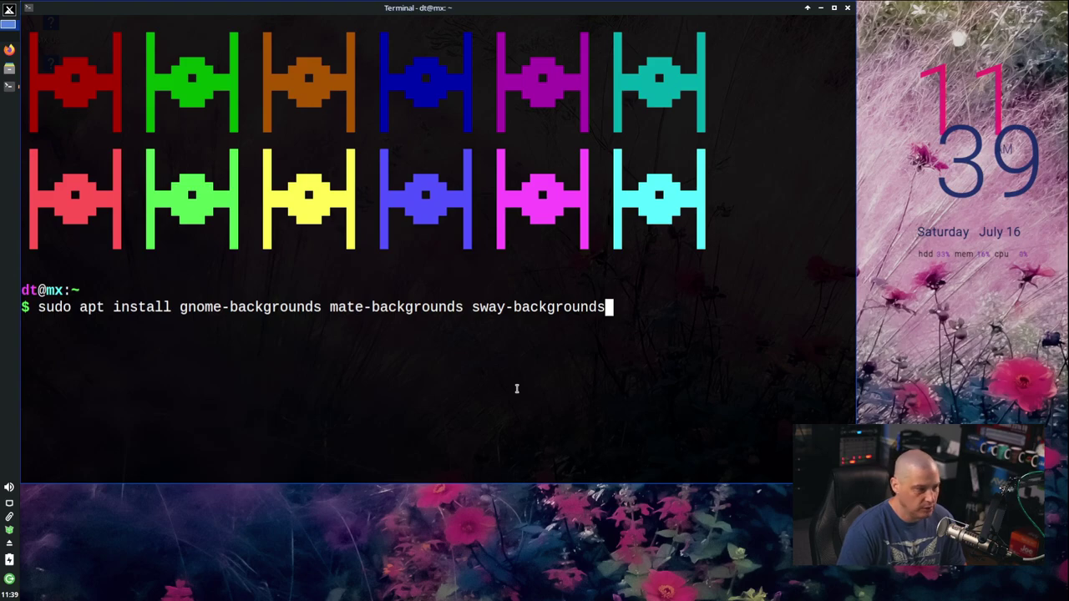
{"action": "key", "text": "Return"}
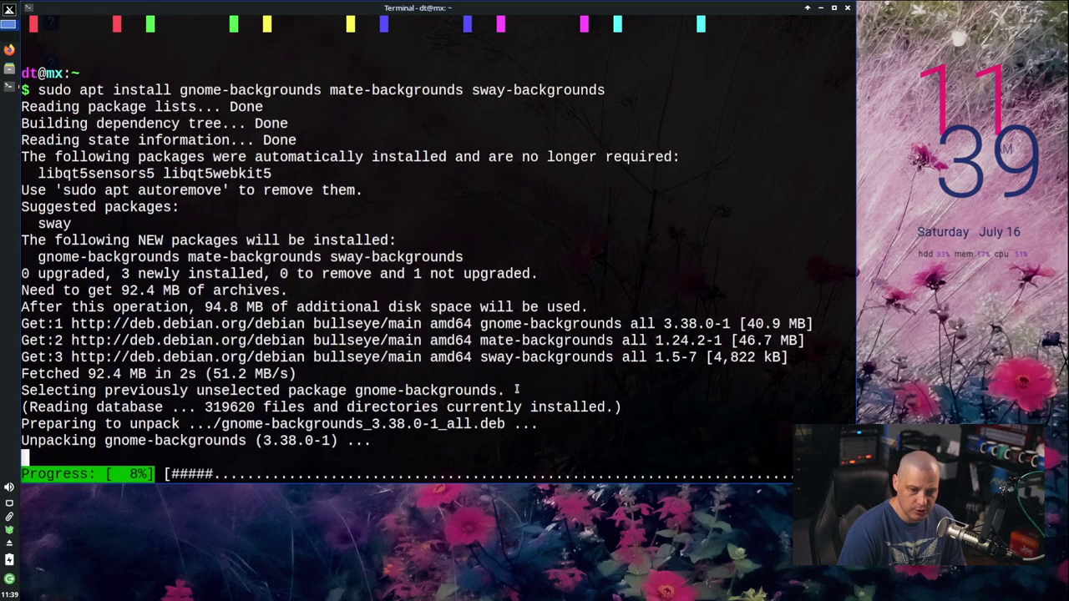
{"action": "key", "text": "super+d"}
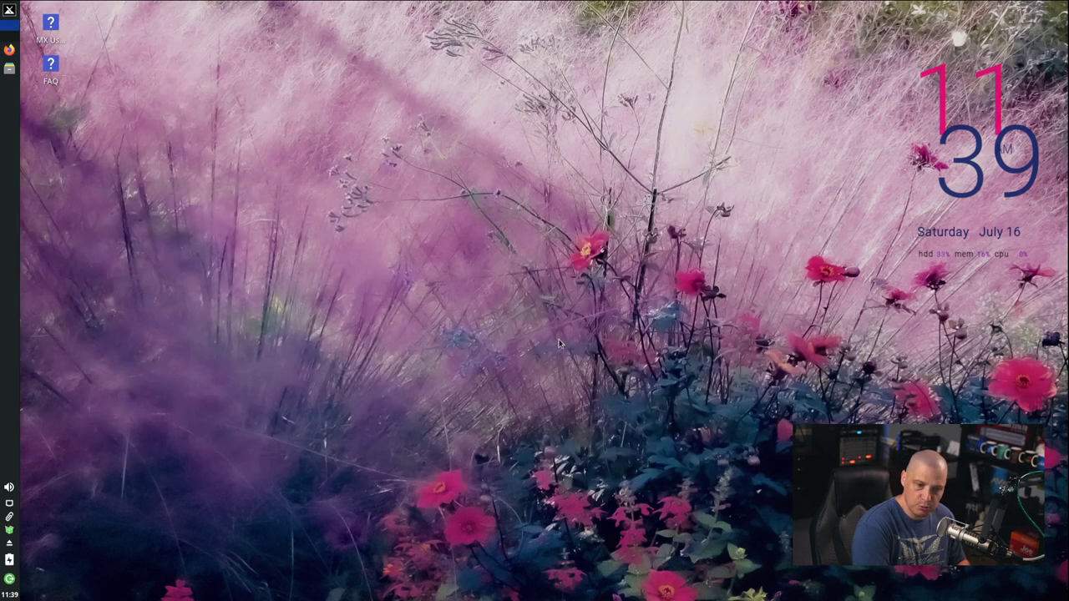
Step: Set the wallpaper folder in the desktop settings to /usr/share/backgrounds/gnome
{"action": "right_click", "coordinate": [547, 225]}
{"action": "left_click", "coordinate": [614, 445]}
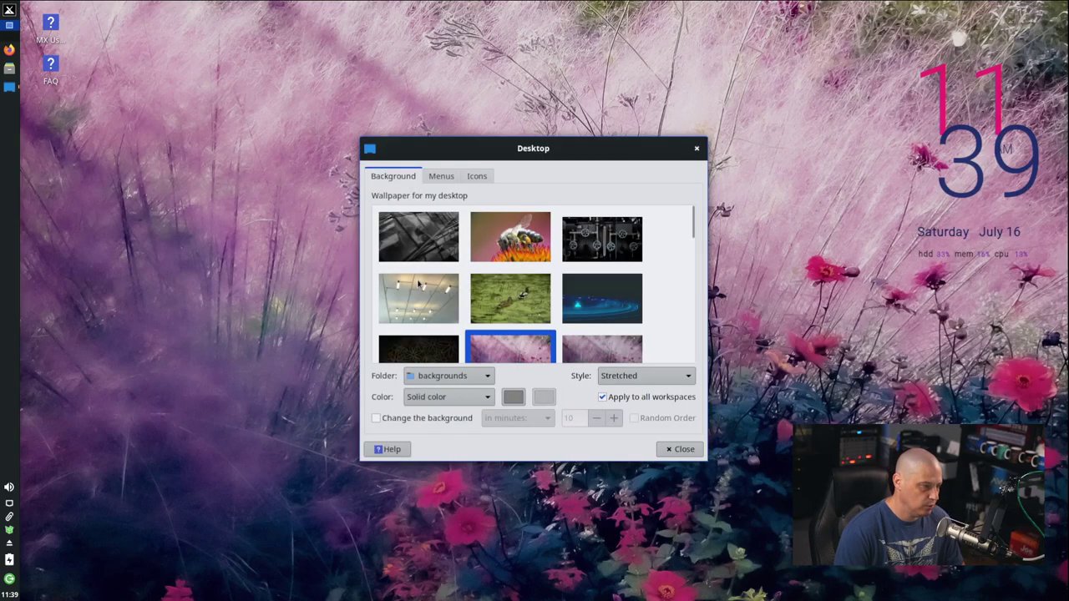
{"action": "left_click", "coordinate": [426, 376]}
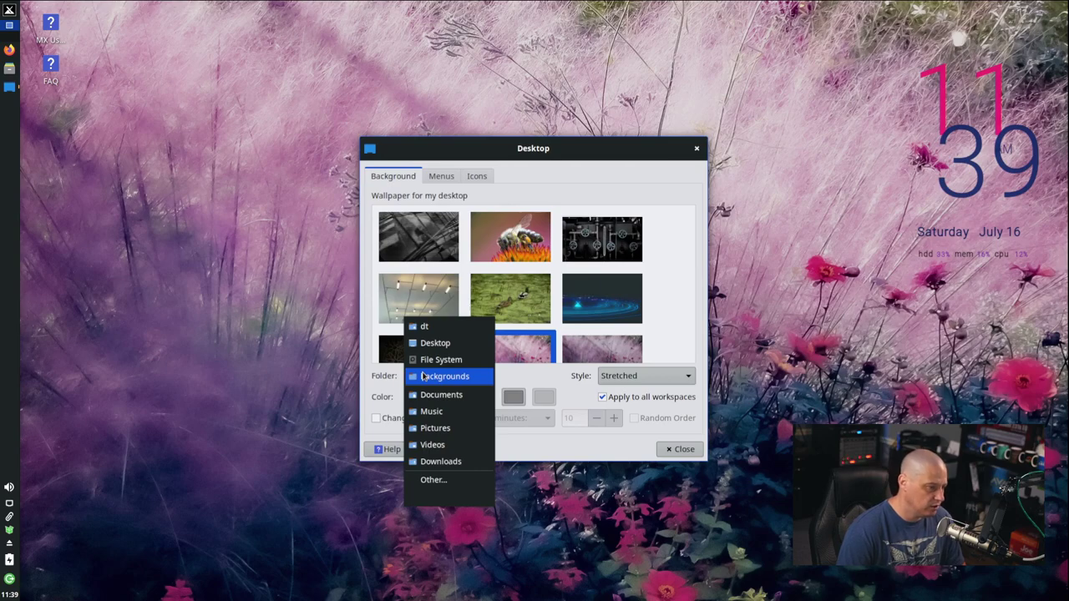
{"action": "left_click", "coordinate": [433, 483]}
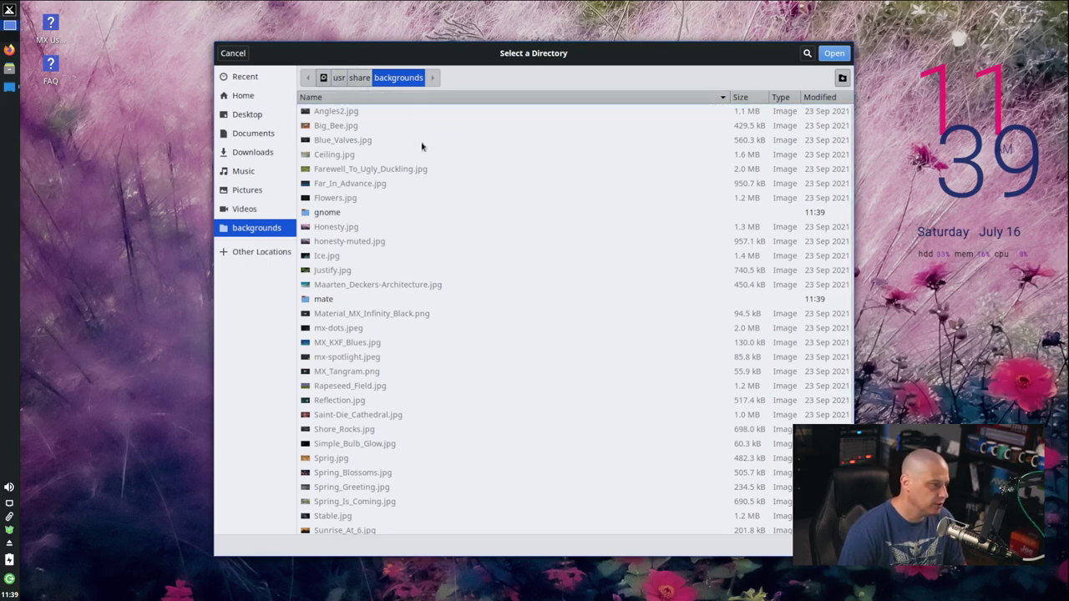
{"action": "left_click", "coordinate": [340, 214]}
{"action": "left_click", "coordinate": [332, 299]}
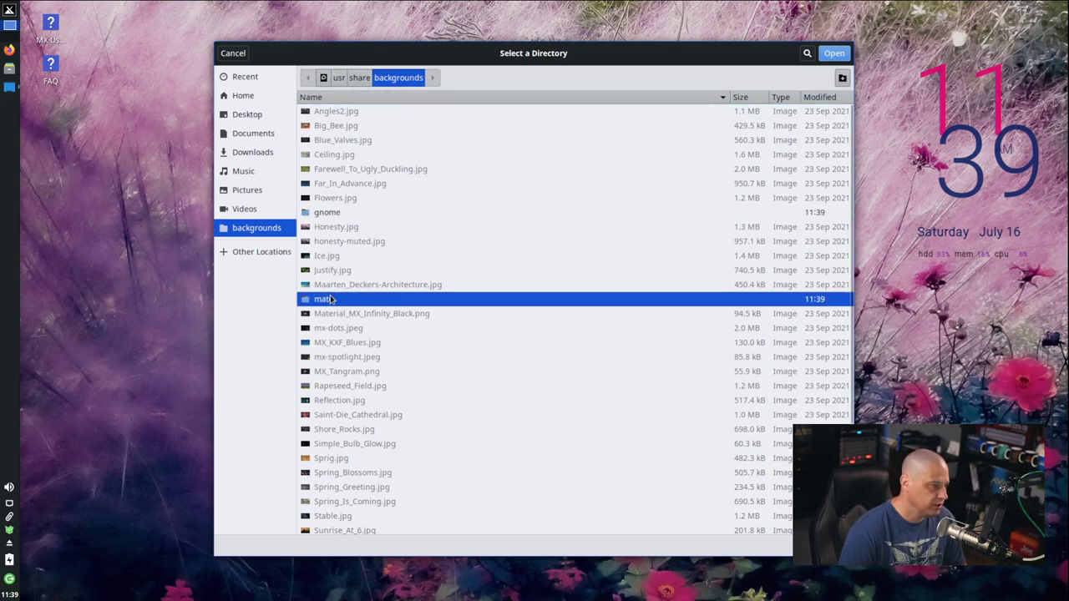
{"action": "scroll", "coordinate": [367, 292], "scroll_direction": "down", "scroll_amount": 3}
{"action": "left_click", "coordinate": [330, 427]}
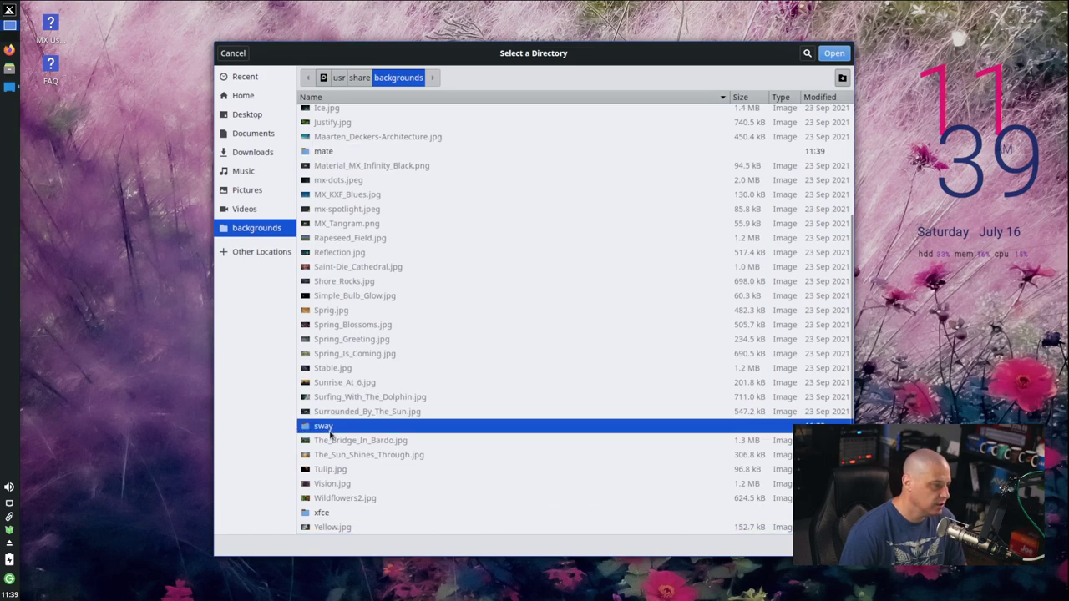
{"action": "scroll", "coordinate": [419, 355], "scroll_direction": "up", "scroll_amount": 2}
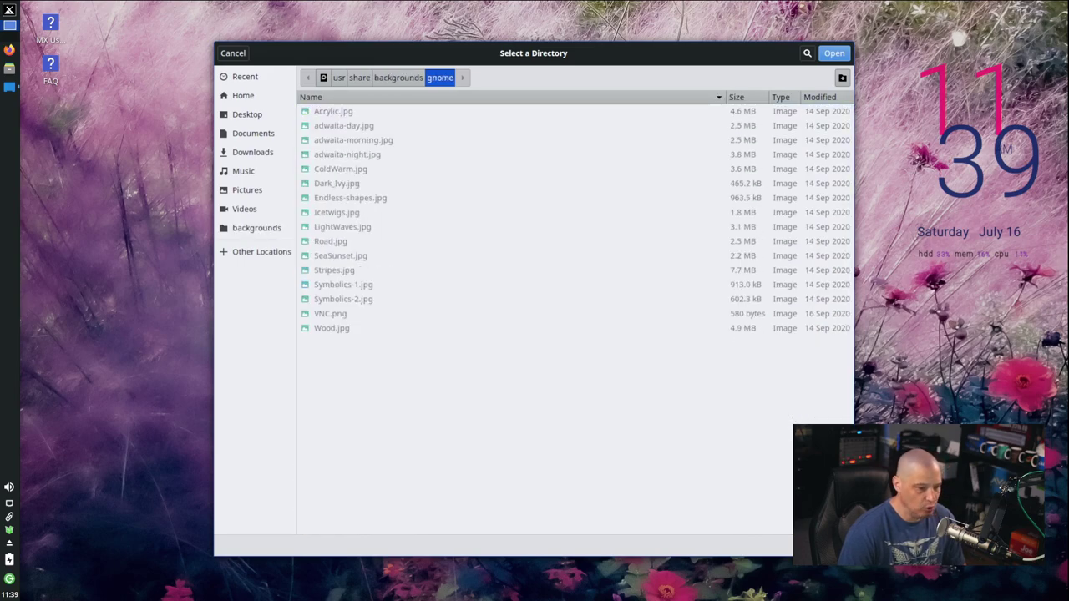
{"action": "left_click", "coordinate": [835, 52]}
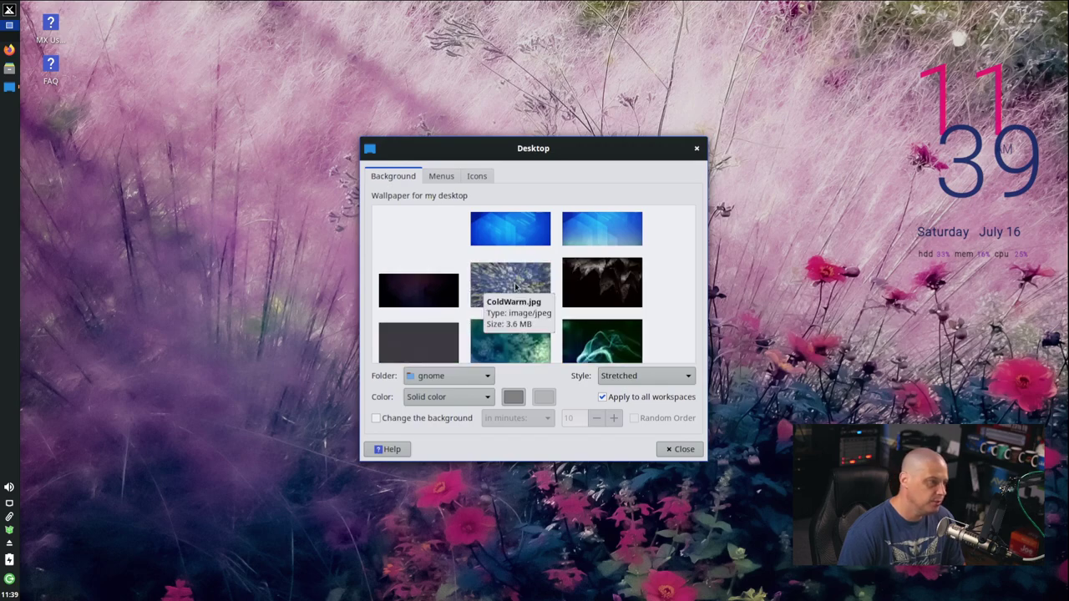
Step: Try several gnome wallpapers, including Acrylic, ColdWarm, LightWaves and SeaSunset, and set Road as the desktop background
{"action": "scroll", "coordinate": [617, 278], "scroll_direction": "down", "scroll_amount": 1}
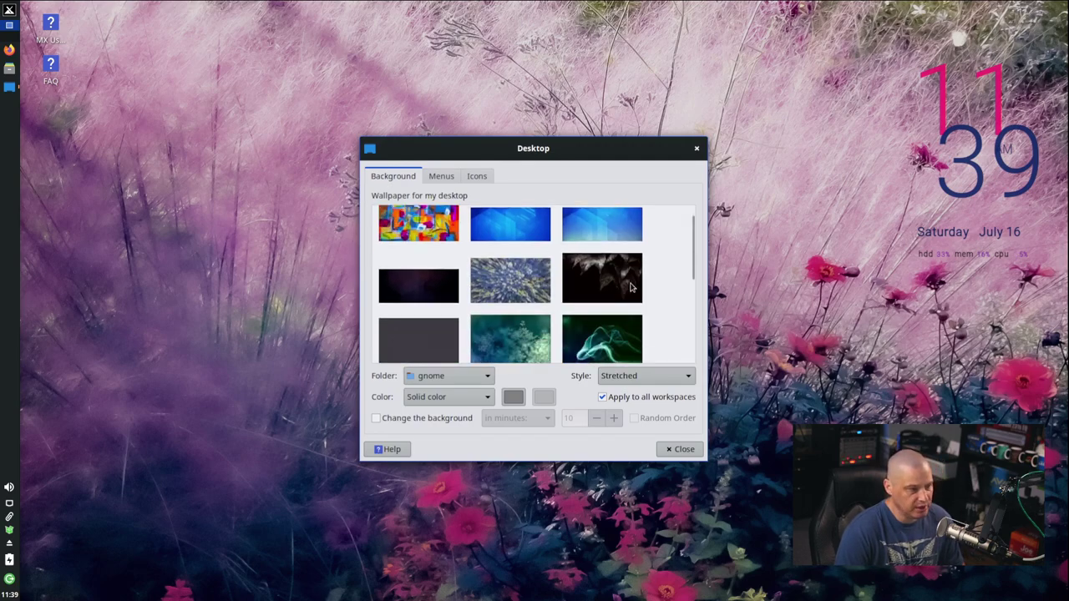
{"action": "scroll", "coordinate": [632, 287], "scroll_direction": "down", "scroll_amount": 3}
{"action": "scroll", "coordinate": [638, 316], "scroll_direction": "down", "scroll_amount": 3}
{"action": "scroll", "coordinate": [638, 317], "scroll_direction": "up", "scroll_amount": 10}
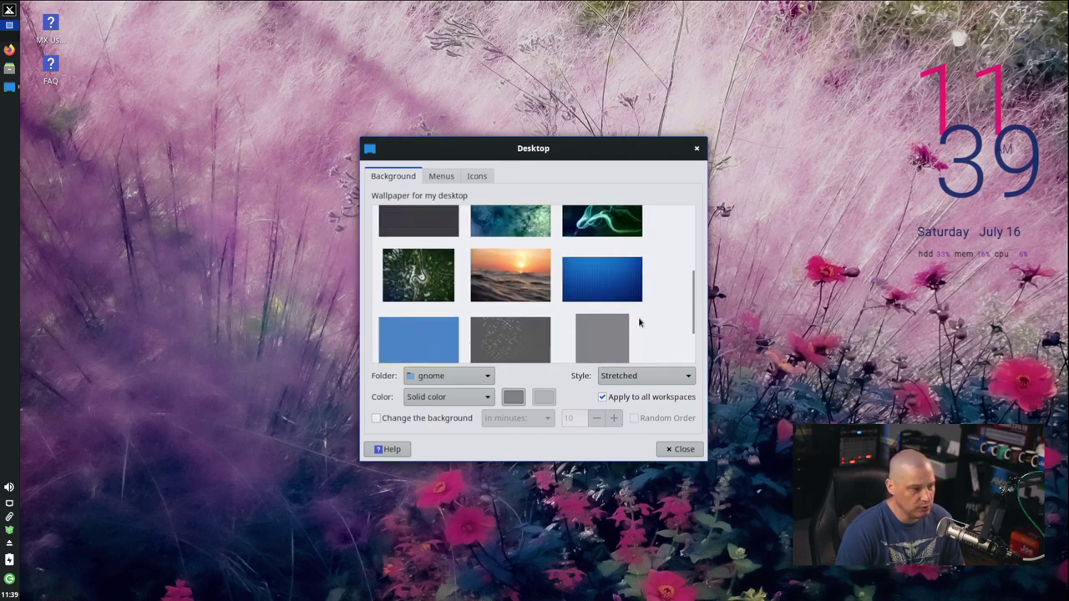
{"action": "left_click", "coordinate": [418, 238]}
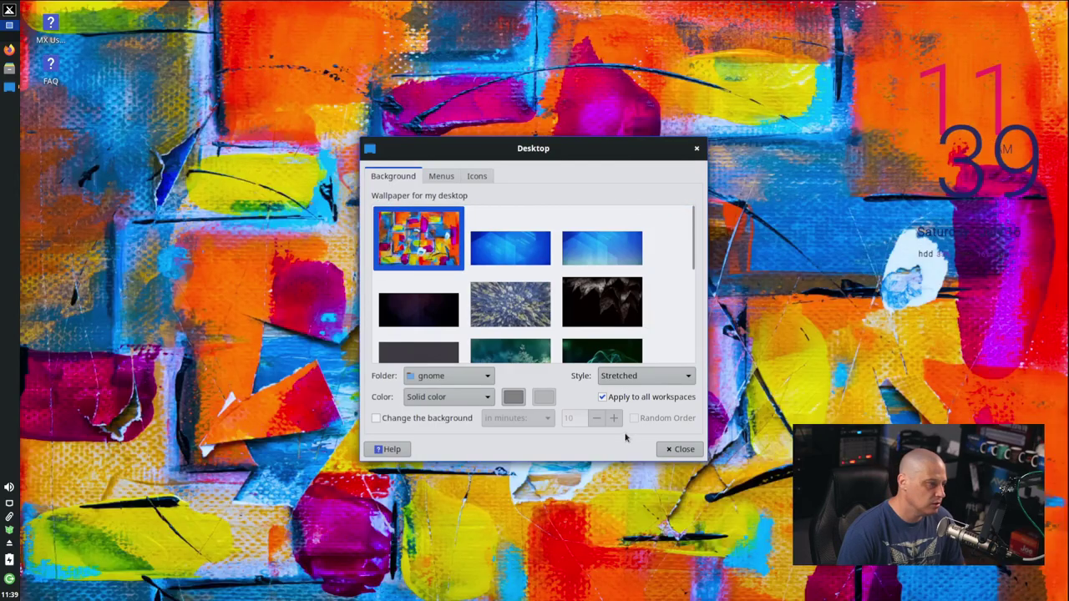
{"action": "left_click", "coordinate": [535, 315]}
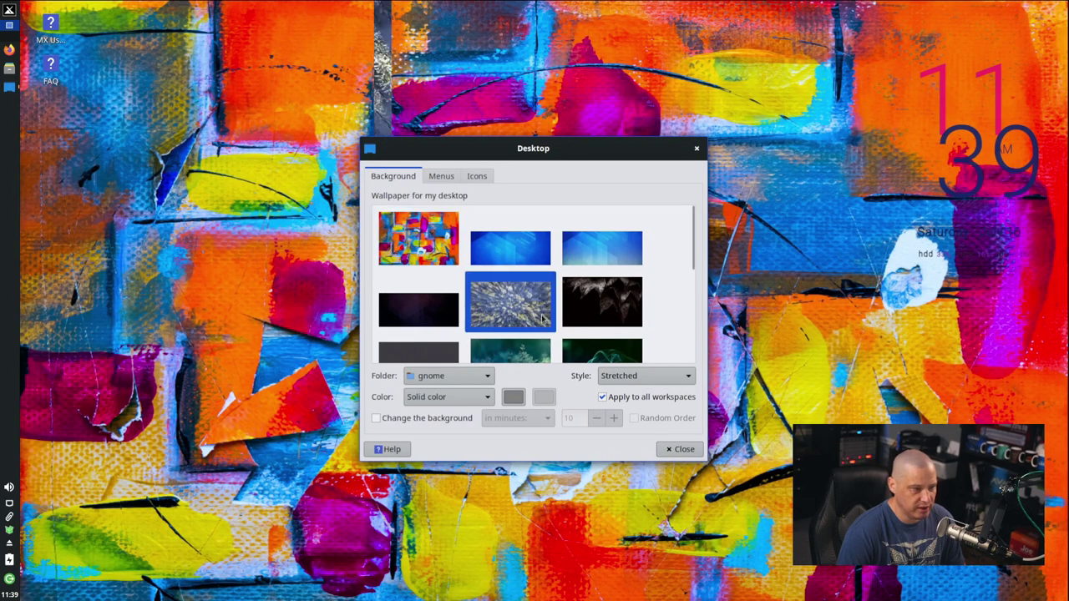
{"action": "left_click", "coordinate": [617, 303]}
{"action": "scroll", "coordinate": [616, 302], "scroll_direction": "down", "scroll_amount": 1}
{"action": "left_click", "coordinate": [613, 301]}
{"action": "scroll", "coordinate": [612, 301], "scroll_direction": "down", "scroll_amount": 2}
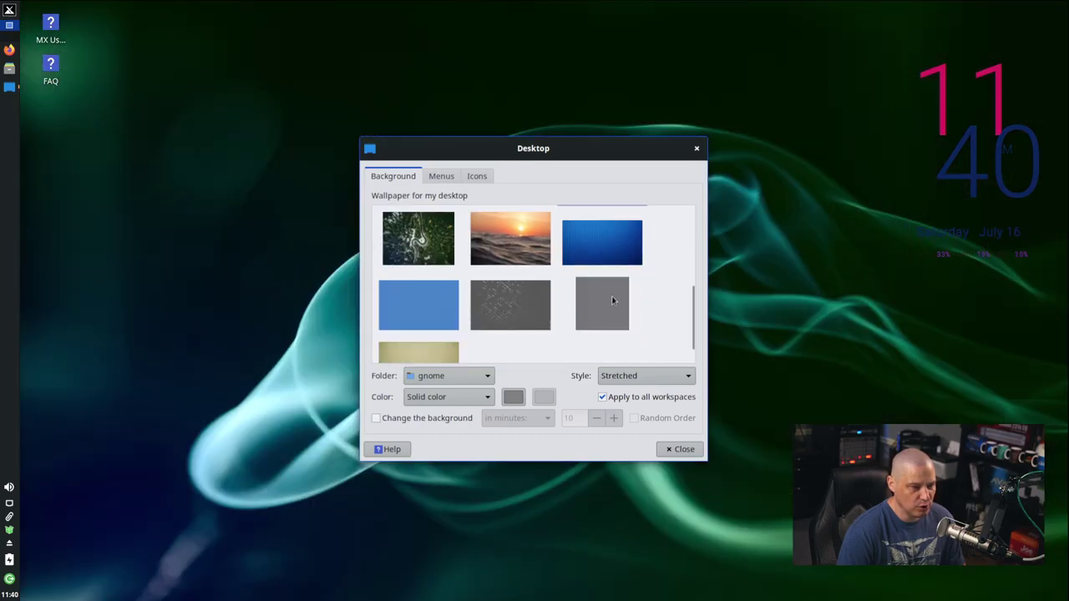
{"action": "left_click", "coordinate": [513, 240]}
{"action": "left_click", "coordinate": [463, 240]}
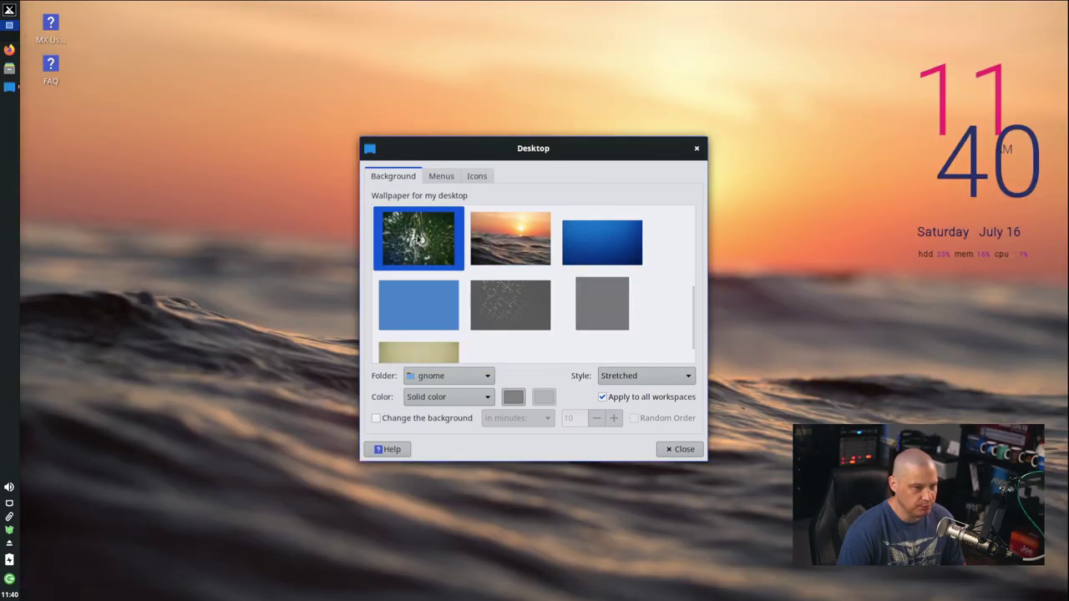
Step: Set the wallpaper folder in the desktop settings to /usr/share/backgrounds/mate/nature
{"action": "left_click", "coordinate": [439, 376]}
{"action": "left_click", "coordinate": [455, 395]}
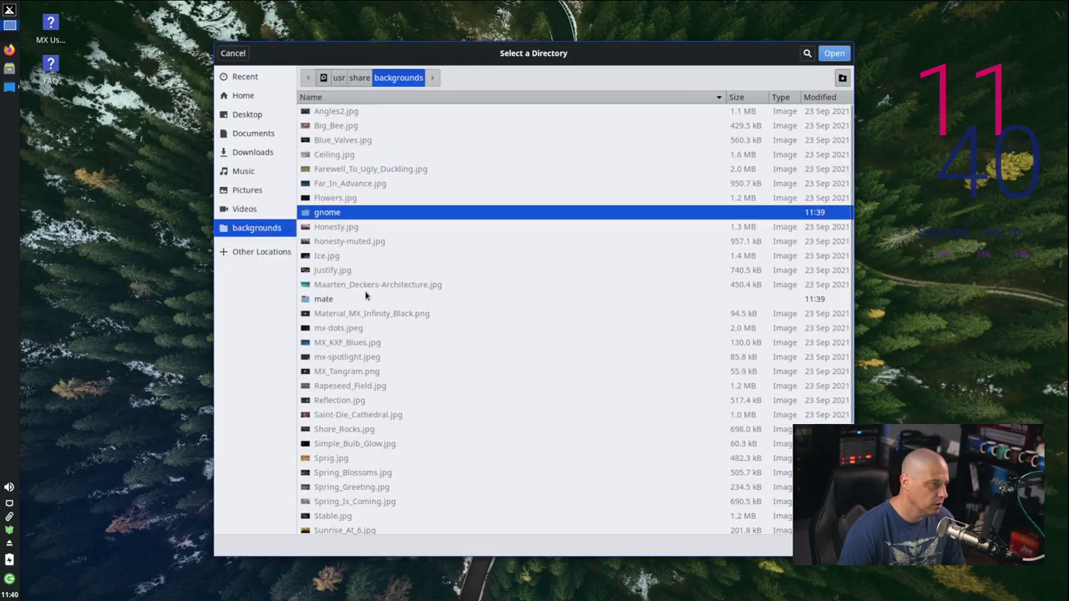
{"action": "double_click", "coordinate": [323, 298]}
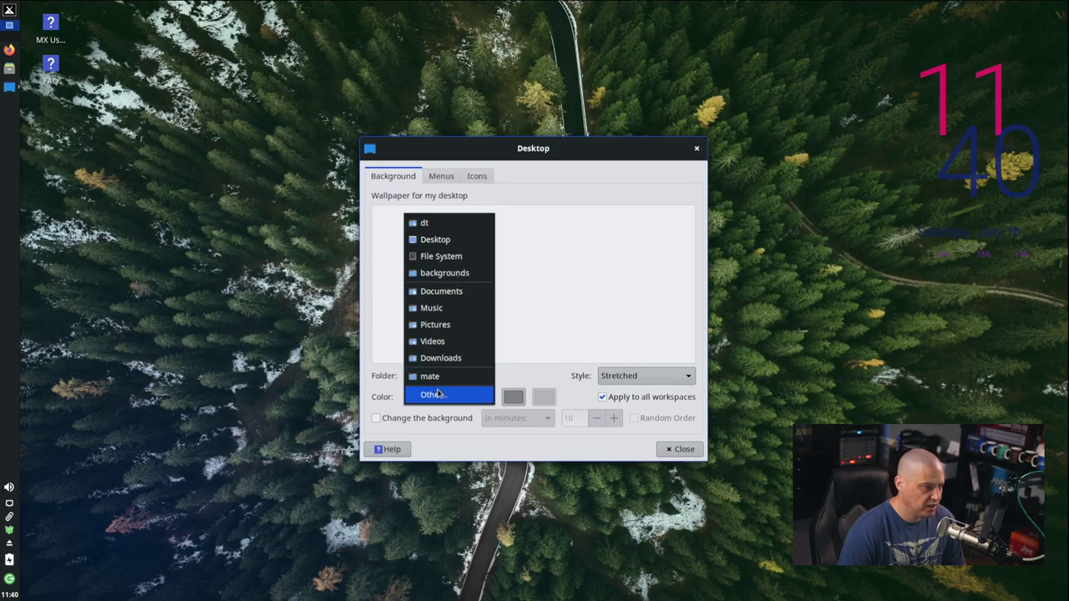
{"action": "left_click", "coordinate": [440, 394]}
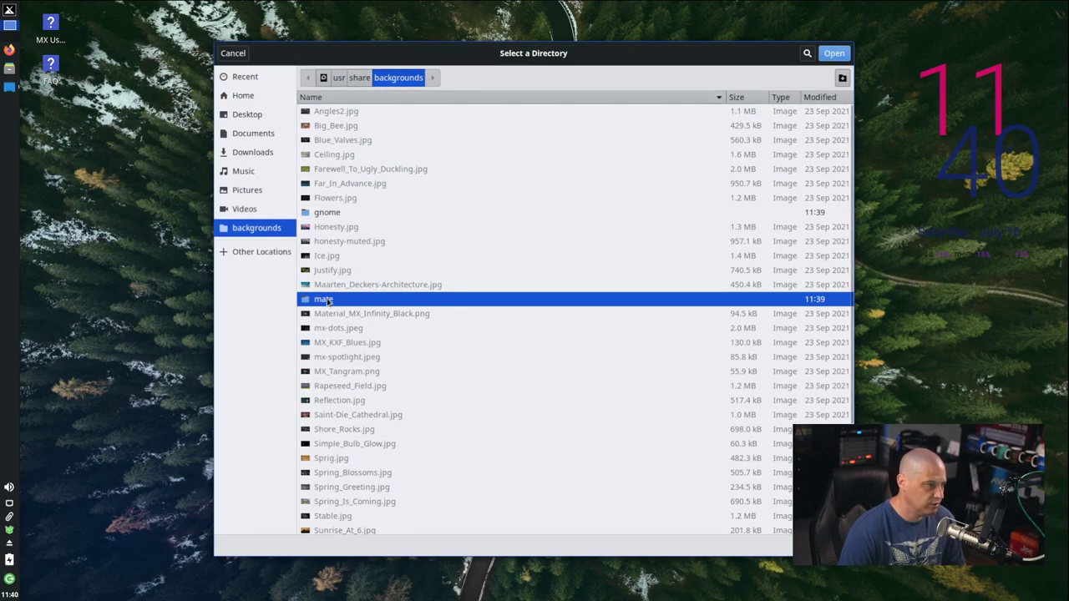
{"action": "double_click", "coordinate": [328, 300]}
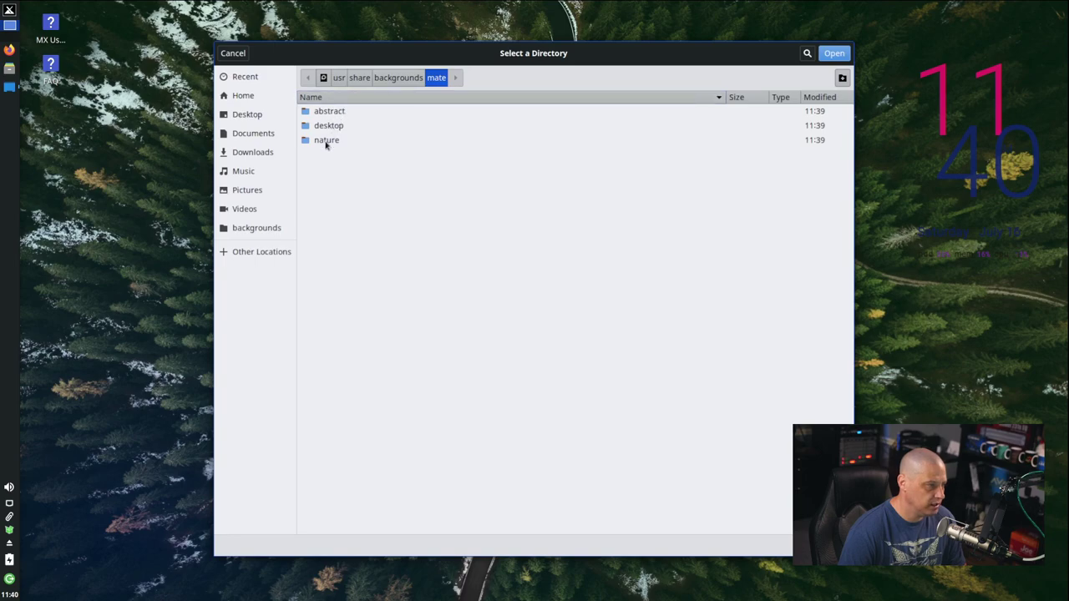
{"action": "double_click", "coordinate": [327, 140]}
{"action": "key", "text": "Return"}
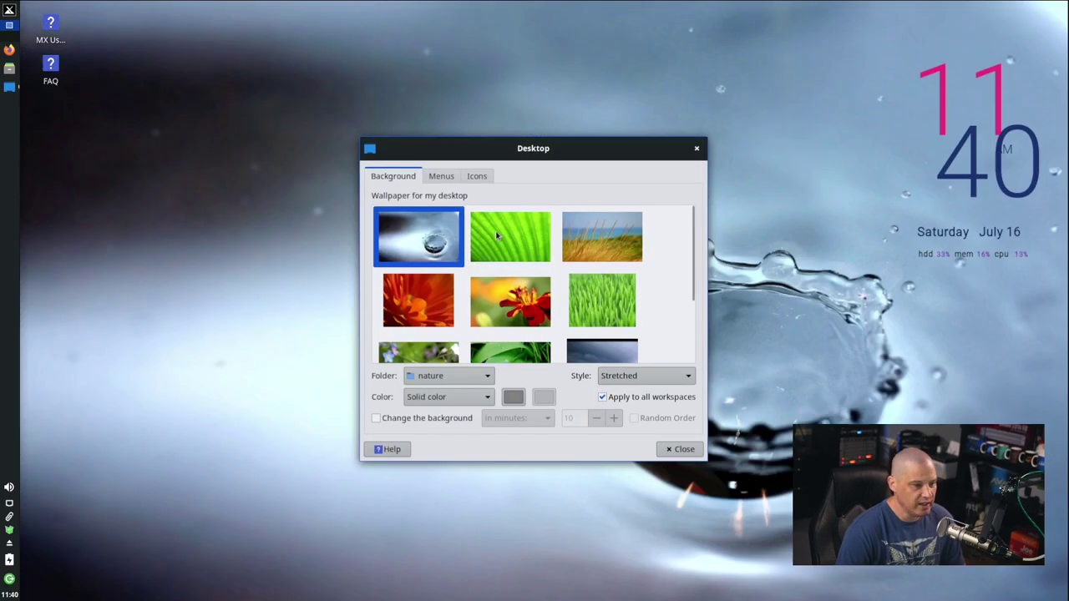
Step: Try several MATE nature wallpapers as the desktop background, including the green leaf, the grass and the red flower close-up
{"action": "left_click", "coordinate": [498, 236]}
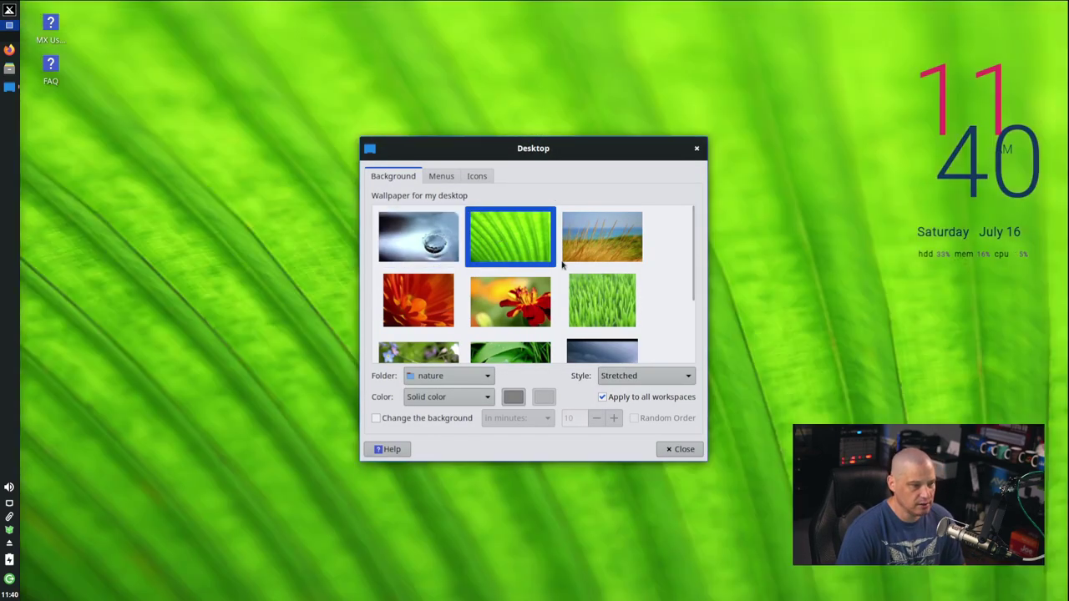
{"action": "left_click", "coordinate": [595, 249]}
{"action": "left_click", "coordinate": [590, 306]}
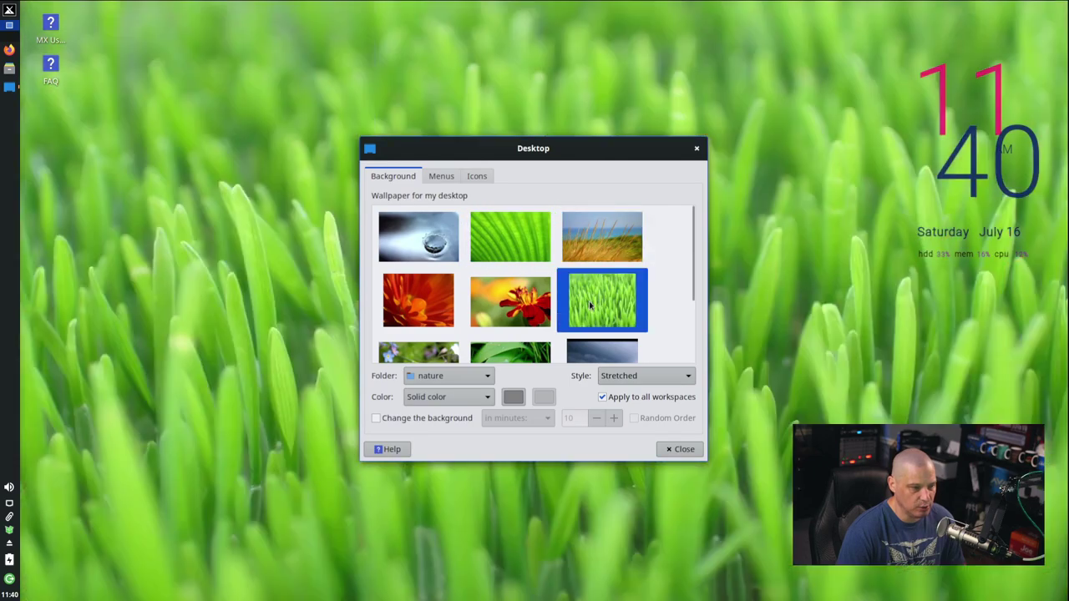
{"action": "left_click", "coordinate": [510, 302]}
{"action": "left_click", "coordinate": [417, 301]}
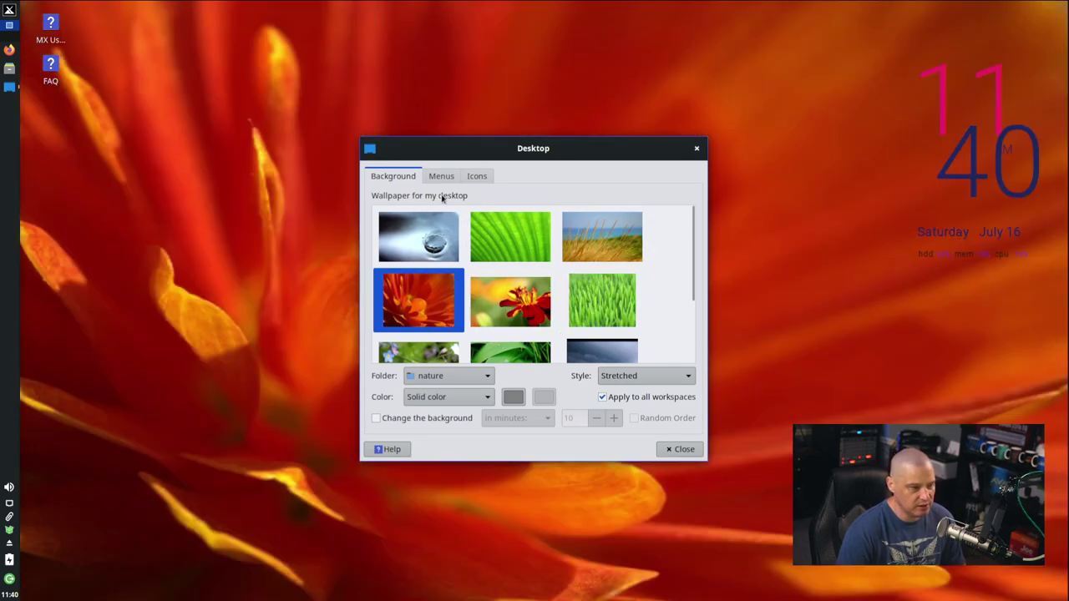
Step: Switch the wallpaper folder to /usr/share/backgrounds/sway
{"action": "left_click", "coordinate": [426, 375]}
{"action": "left_click", "coordinate": [433, 398]}
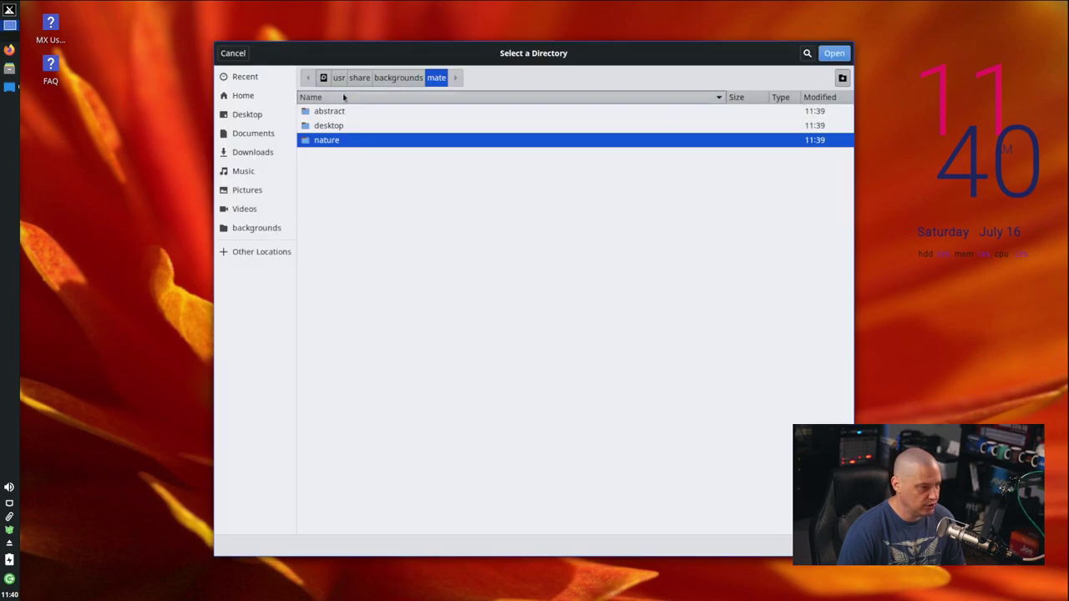
{"action": "left_click", "coordinate": [394, 78]}
{"action": "scroll", "coordinate": [378, 514], "scroll_direction": "down", "scroll_amount": 5}
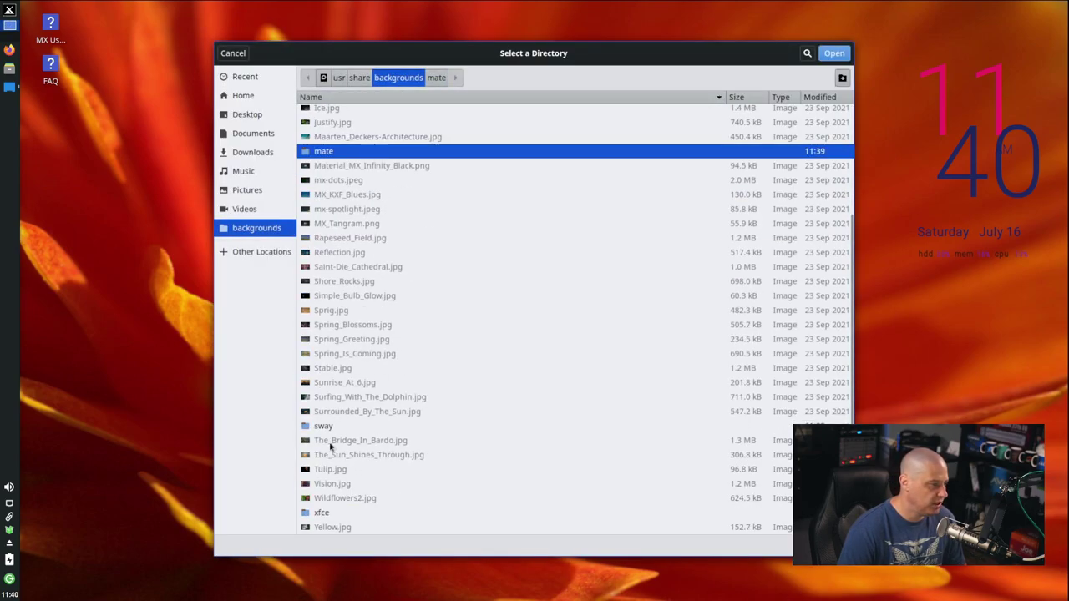
{"action": "double_click", "coordinate": [326, 429]}
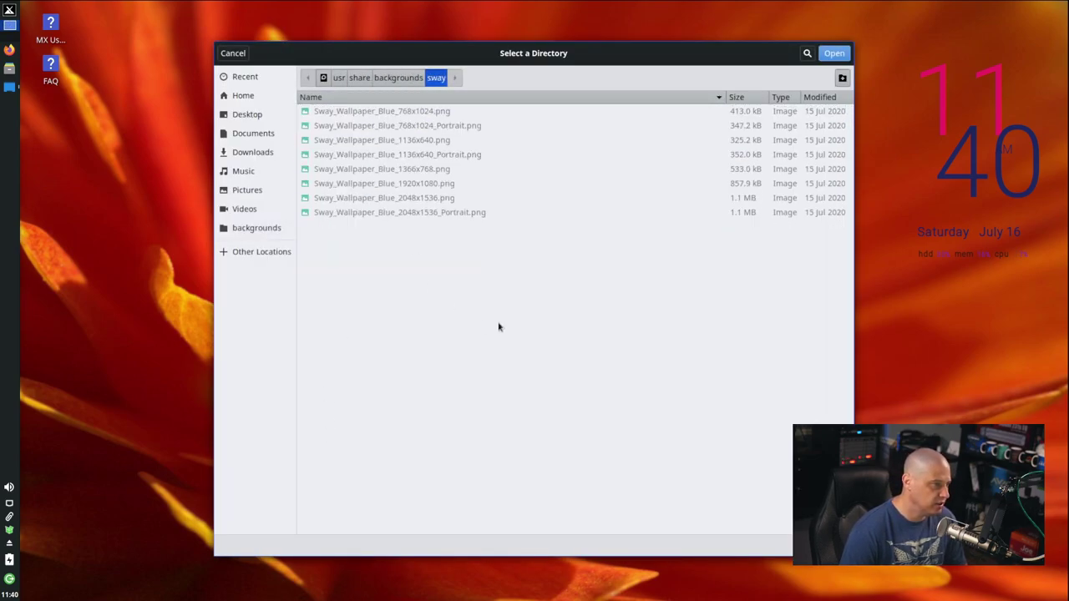
{"action": "left_click", "coordinate": [835, 53]}
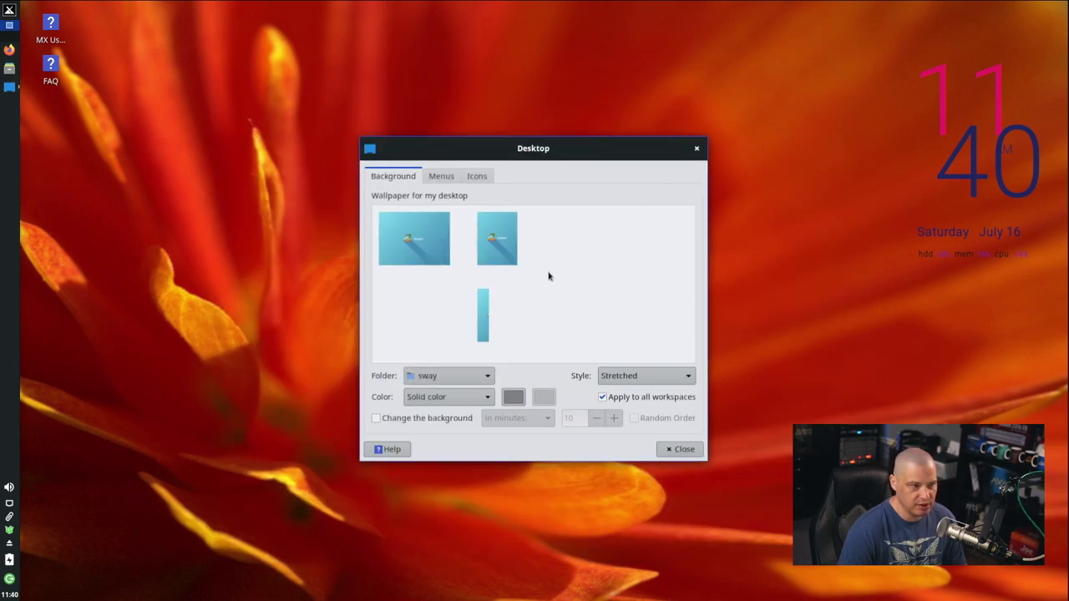
Step: Try the 1136x640 landscape version of the blue Sway wallpaper as the background and look over the other versions
{"action": "scroll", "coordinate": [497, 244], "scroll_direction": "down", "scroll_amount": 1}
{"action": "scroll", "coordinate": [573, 234], "scroll_direction": "up", "scroll_amount": 1}
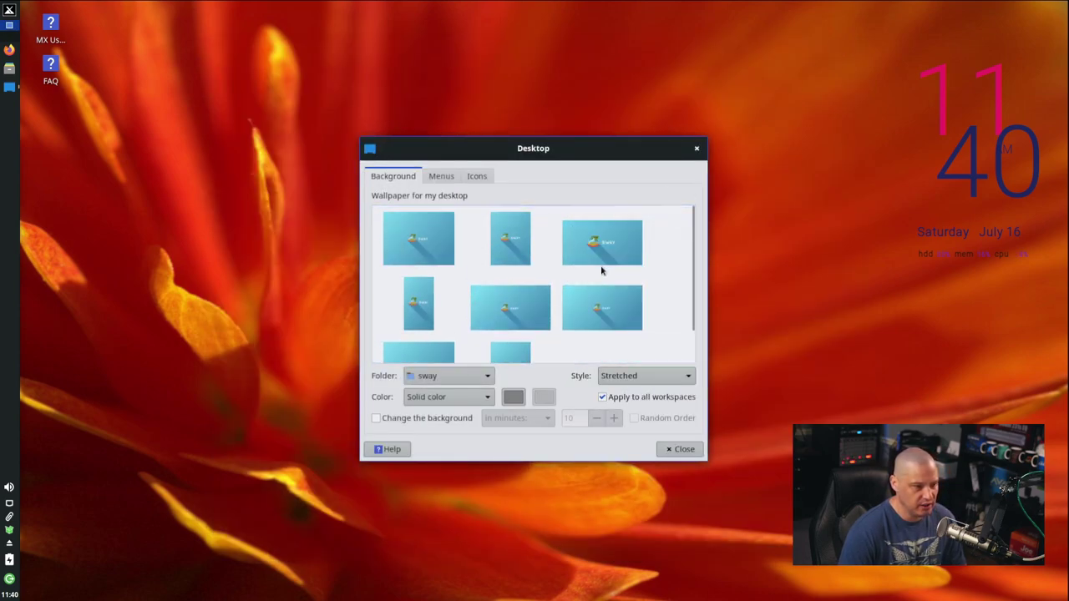
{"action": "left_click", "coordinate": [602, 251]}
{"action": "scroll", "coordinate": [612, 295], "scroll_direction": "down", "scroll_amount": 1}
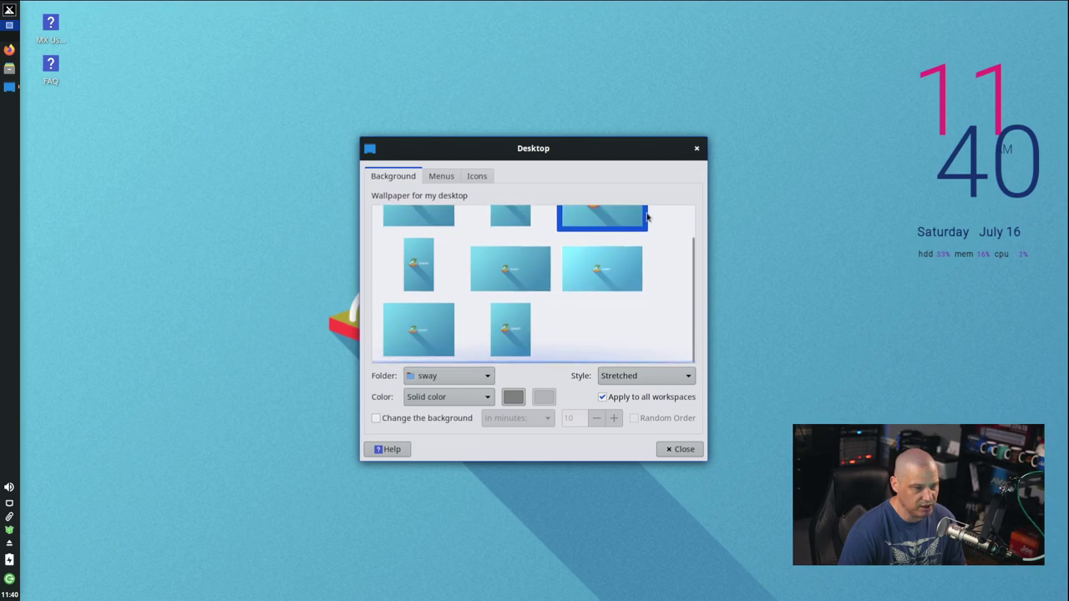
{"action": "left_click", "coordinate": [440, 380]}
{"action": "left_click", "coordinate": [434, 378]}
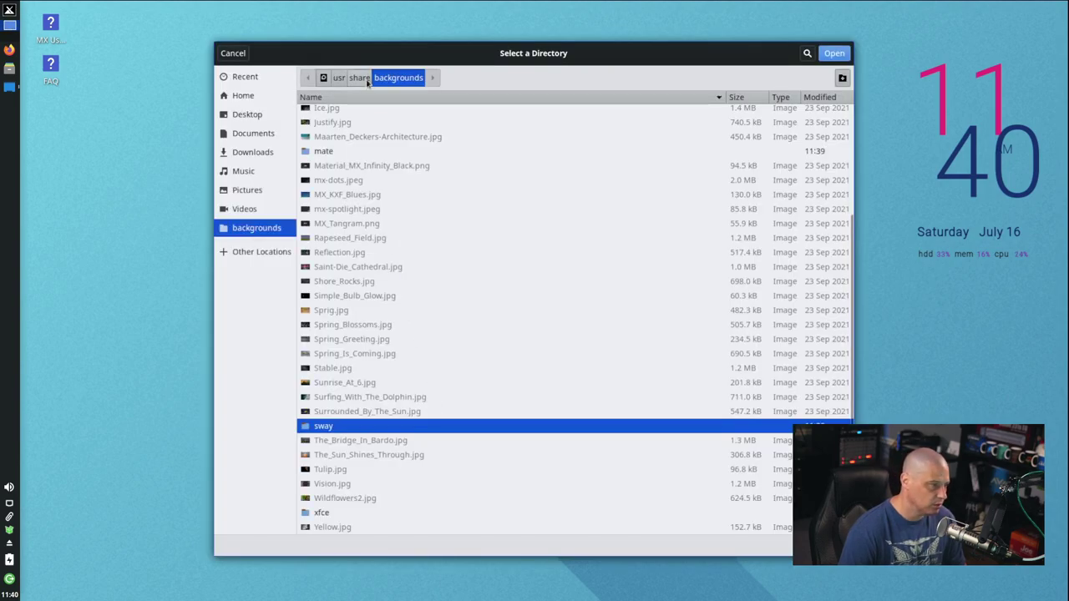
{"action": "scroll", "coordinate": [356, 226], "scroll_direction": "up", "scroll_amount": 3}
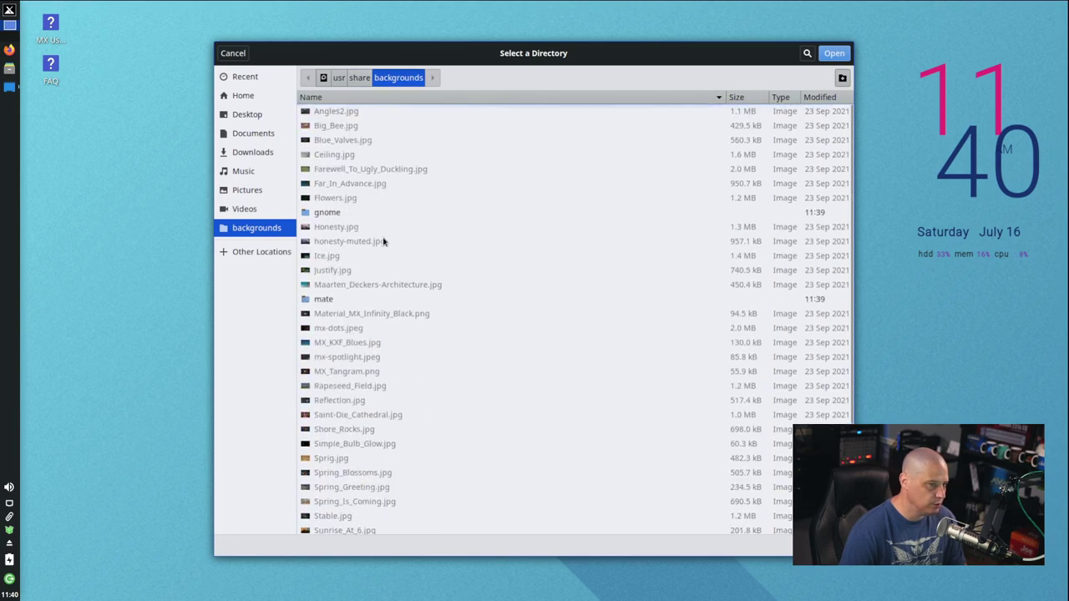
{"action": "left_click_drag", "start_coordinate": [529, 54], "coordinate": [517, 79]}
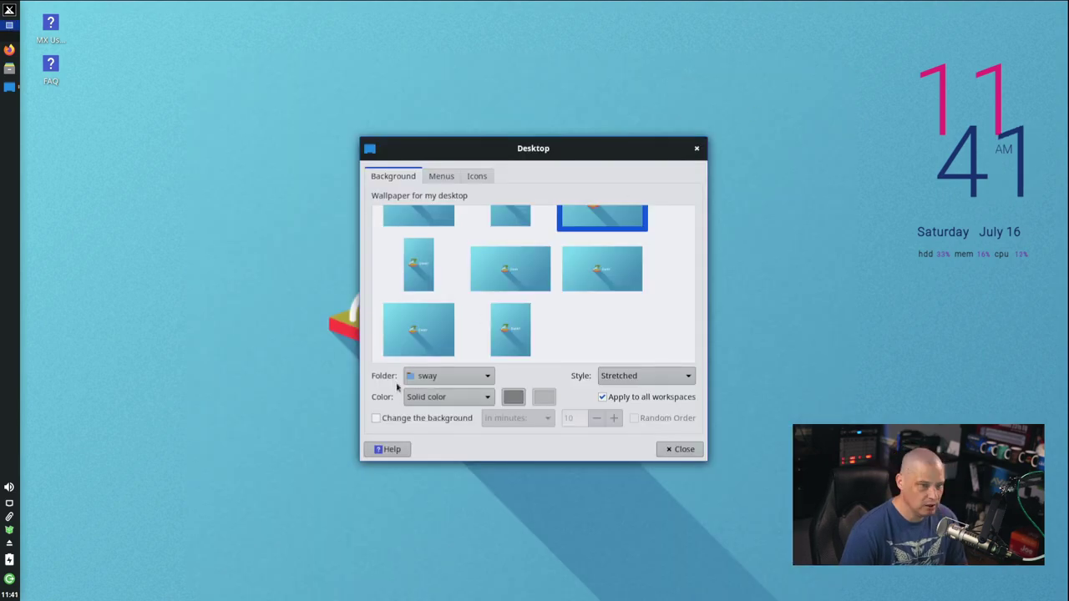
Step: Set the wallpaper folder to /usr/share/backgrounds, apply the pink Honesty wallpaper, and close the desktop settings
{"action": "left_click", "coordinate": [455, 375]}
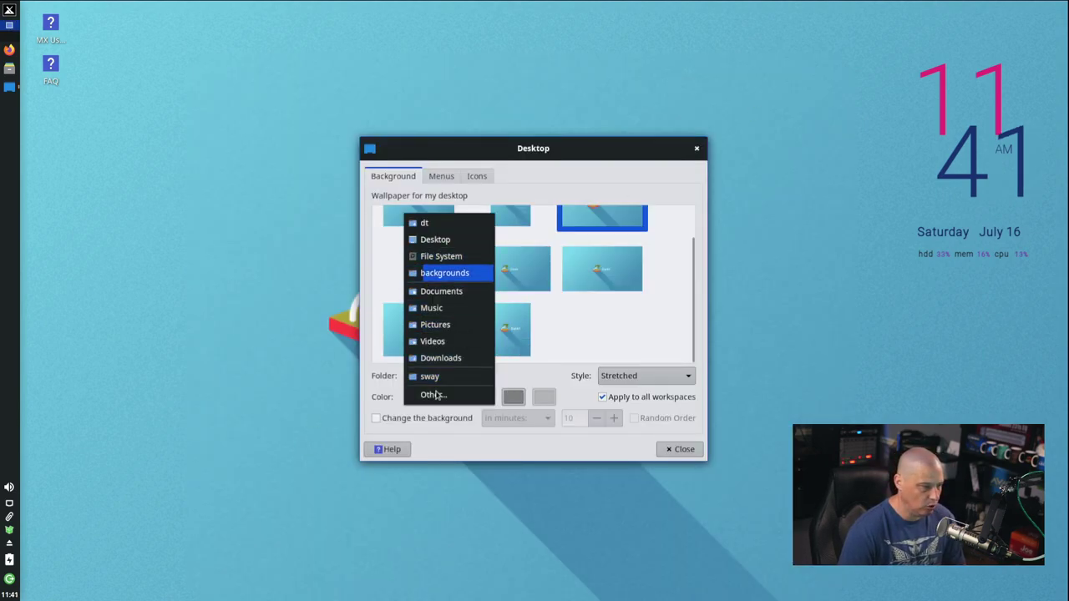
{"action": "left_click", "coordinate": [433, 394]}
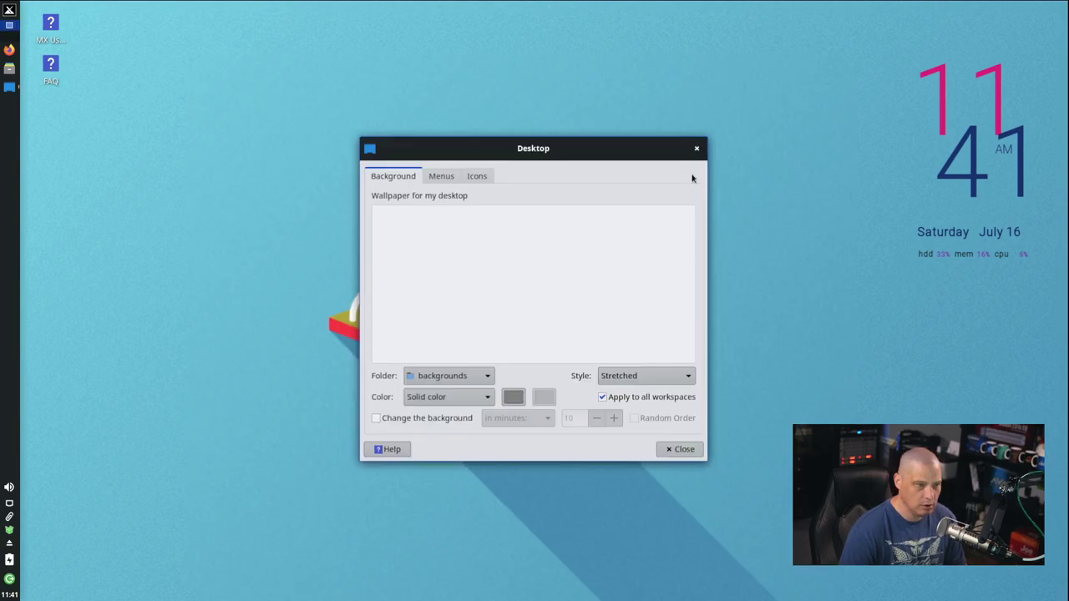
{"action": "left_click", "coordinate": [822, 78]}
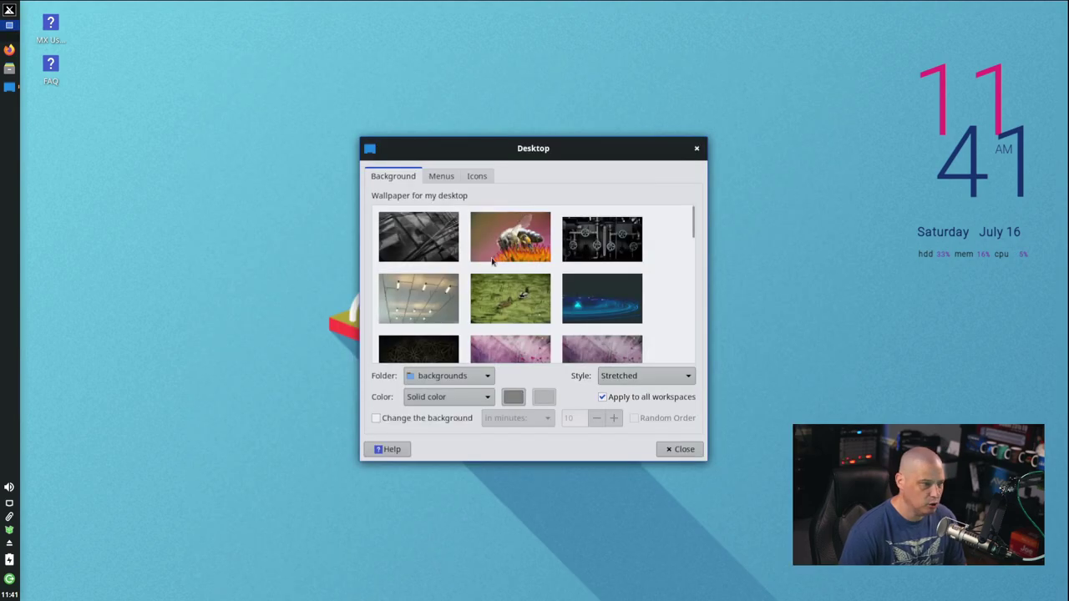
{"action": "left_click", "coordinate": [510, 349]}
{"action": "left_click", "coordinate": [697, 150]}
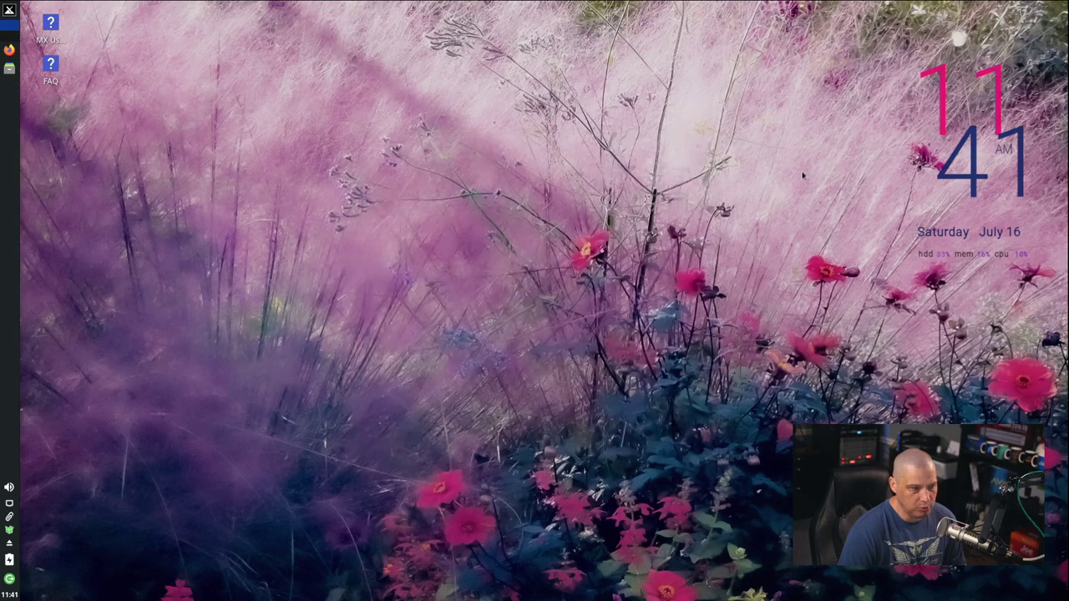